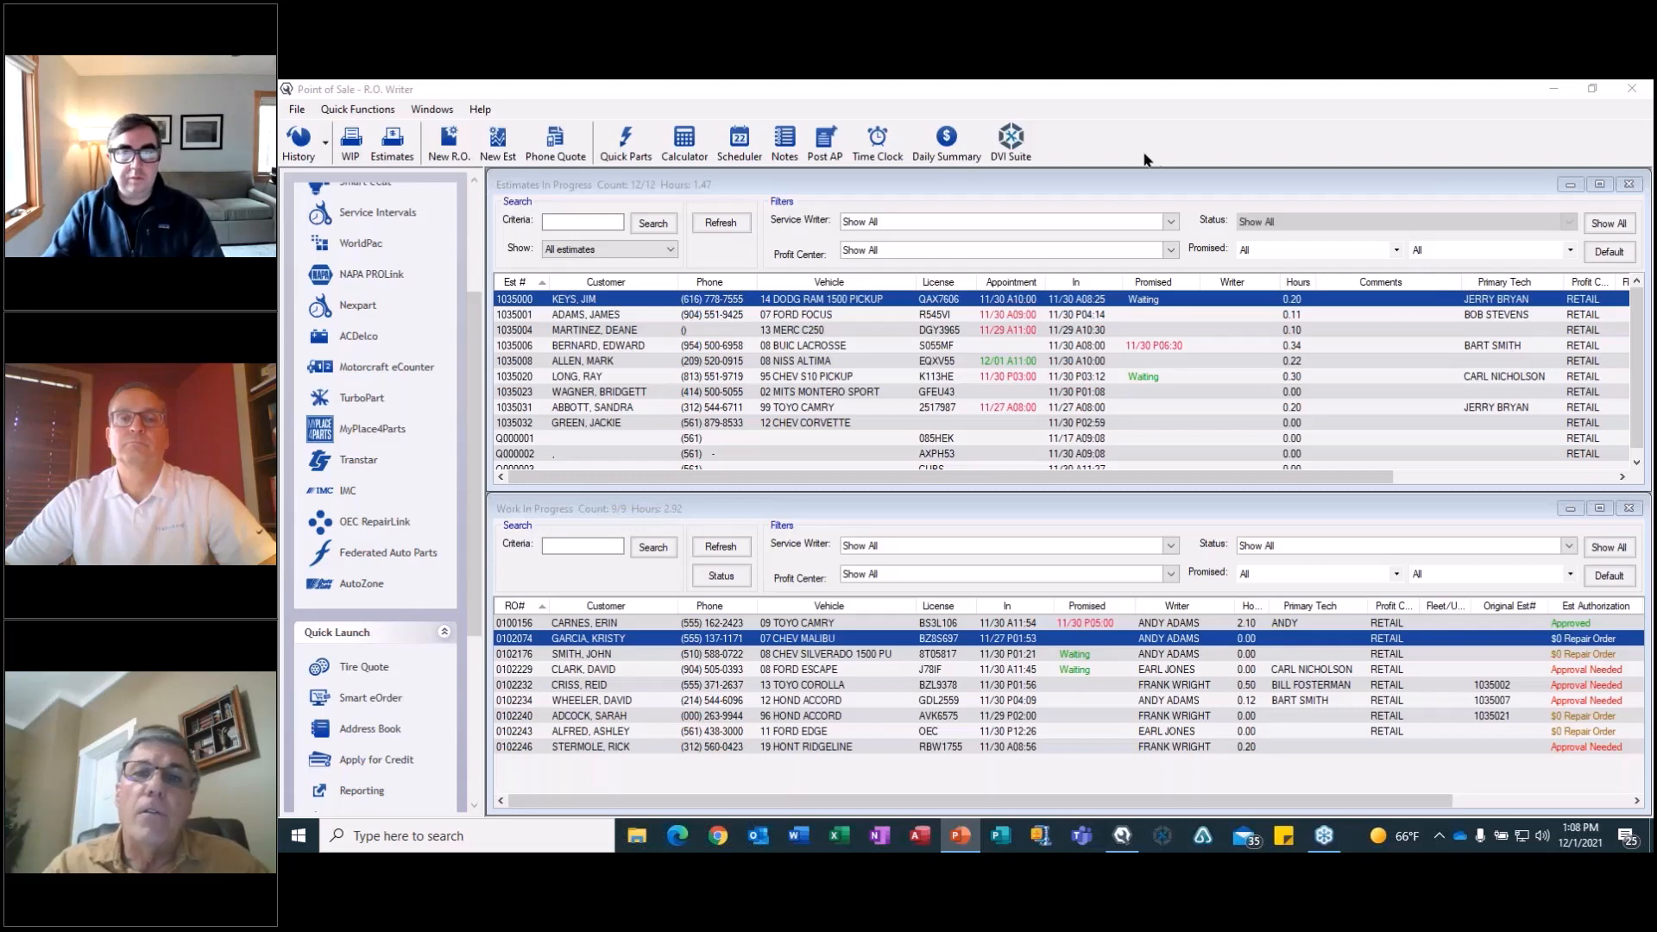
Dismiss the meeting notification and open the in-progress repair order for the 08 Ford Escape.
click(1119, 184)
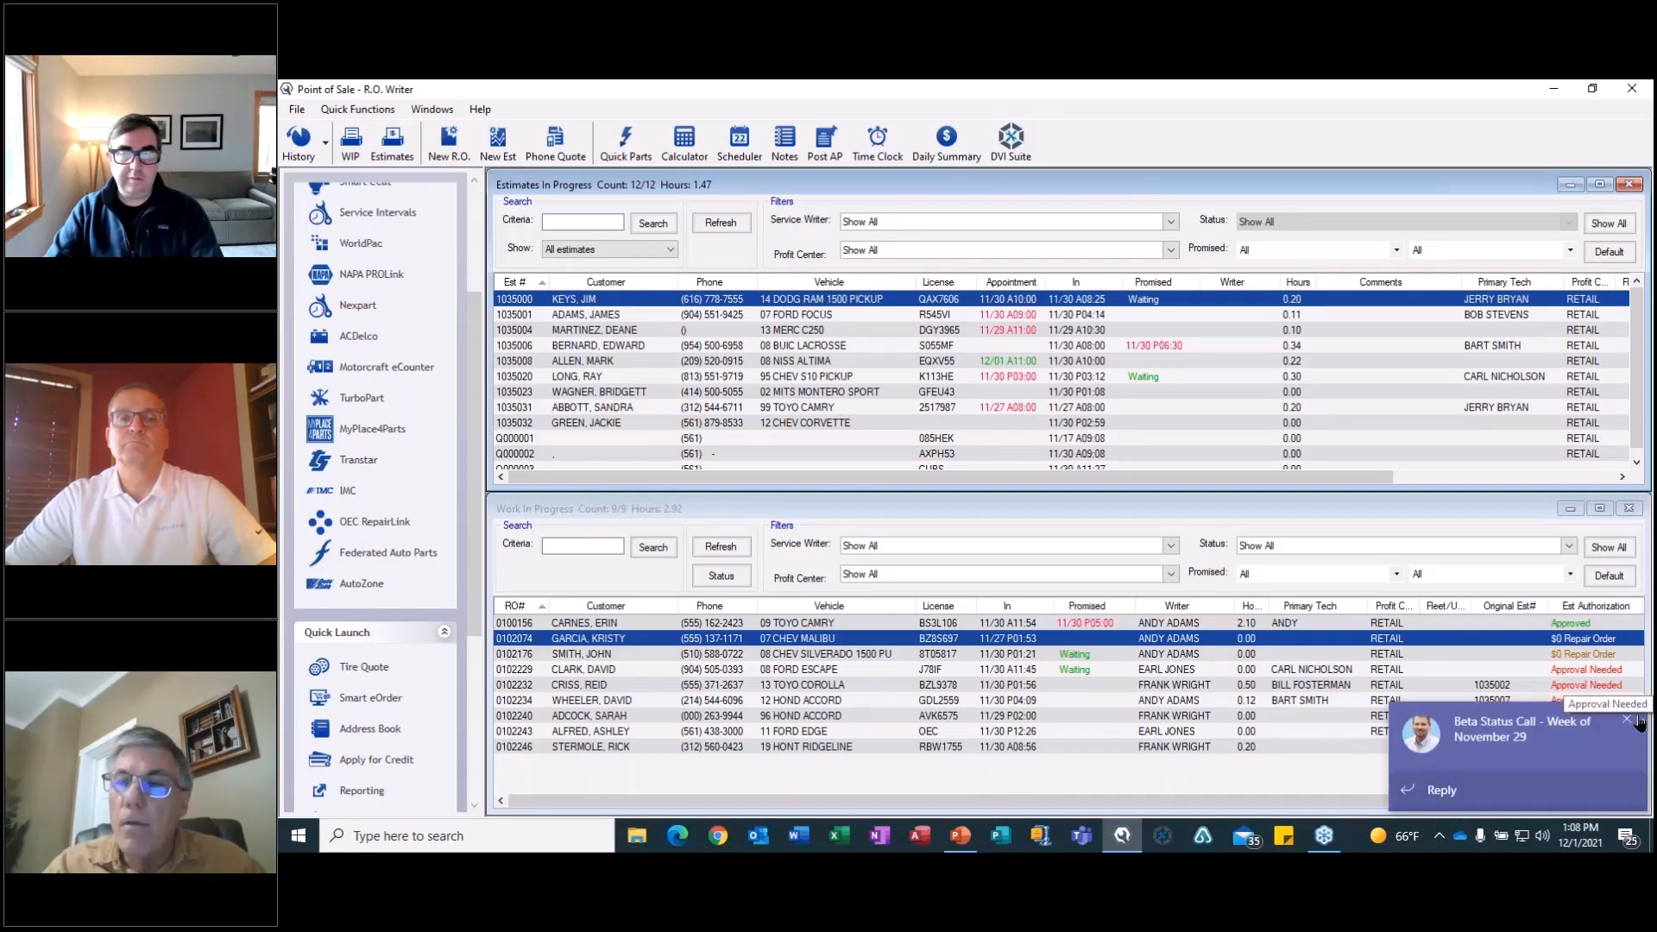
click(1627, 719)
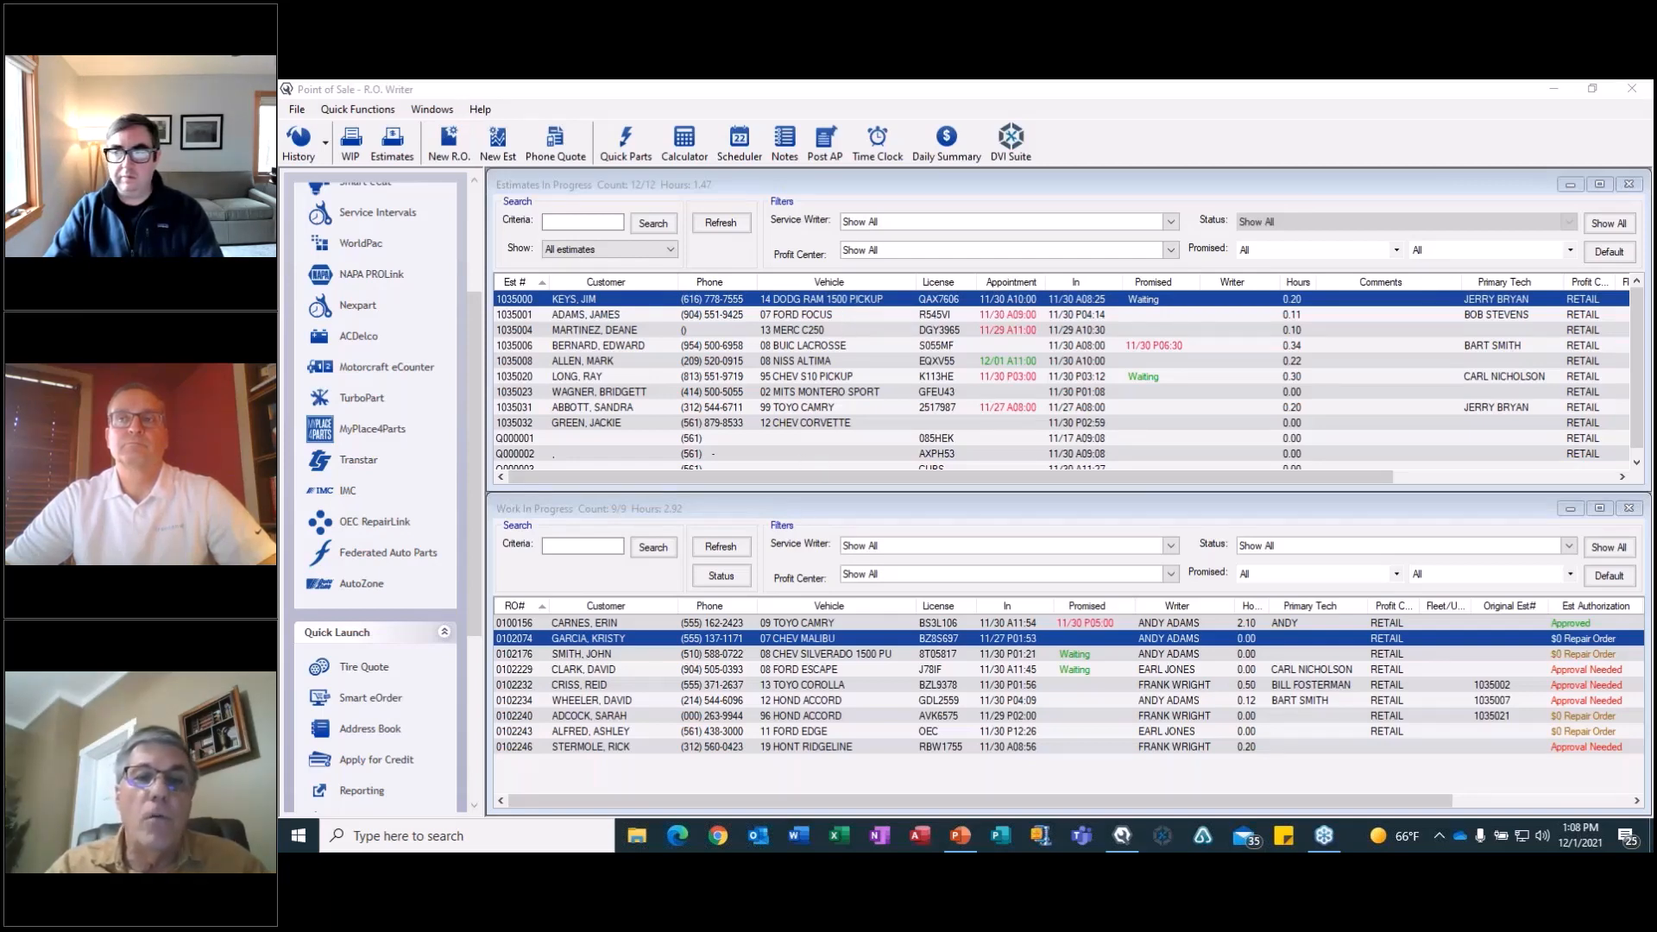
click(803, 671)
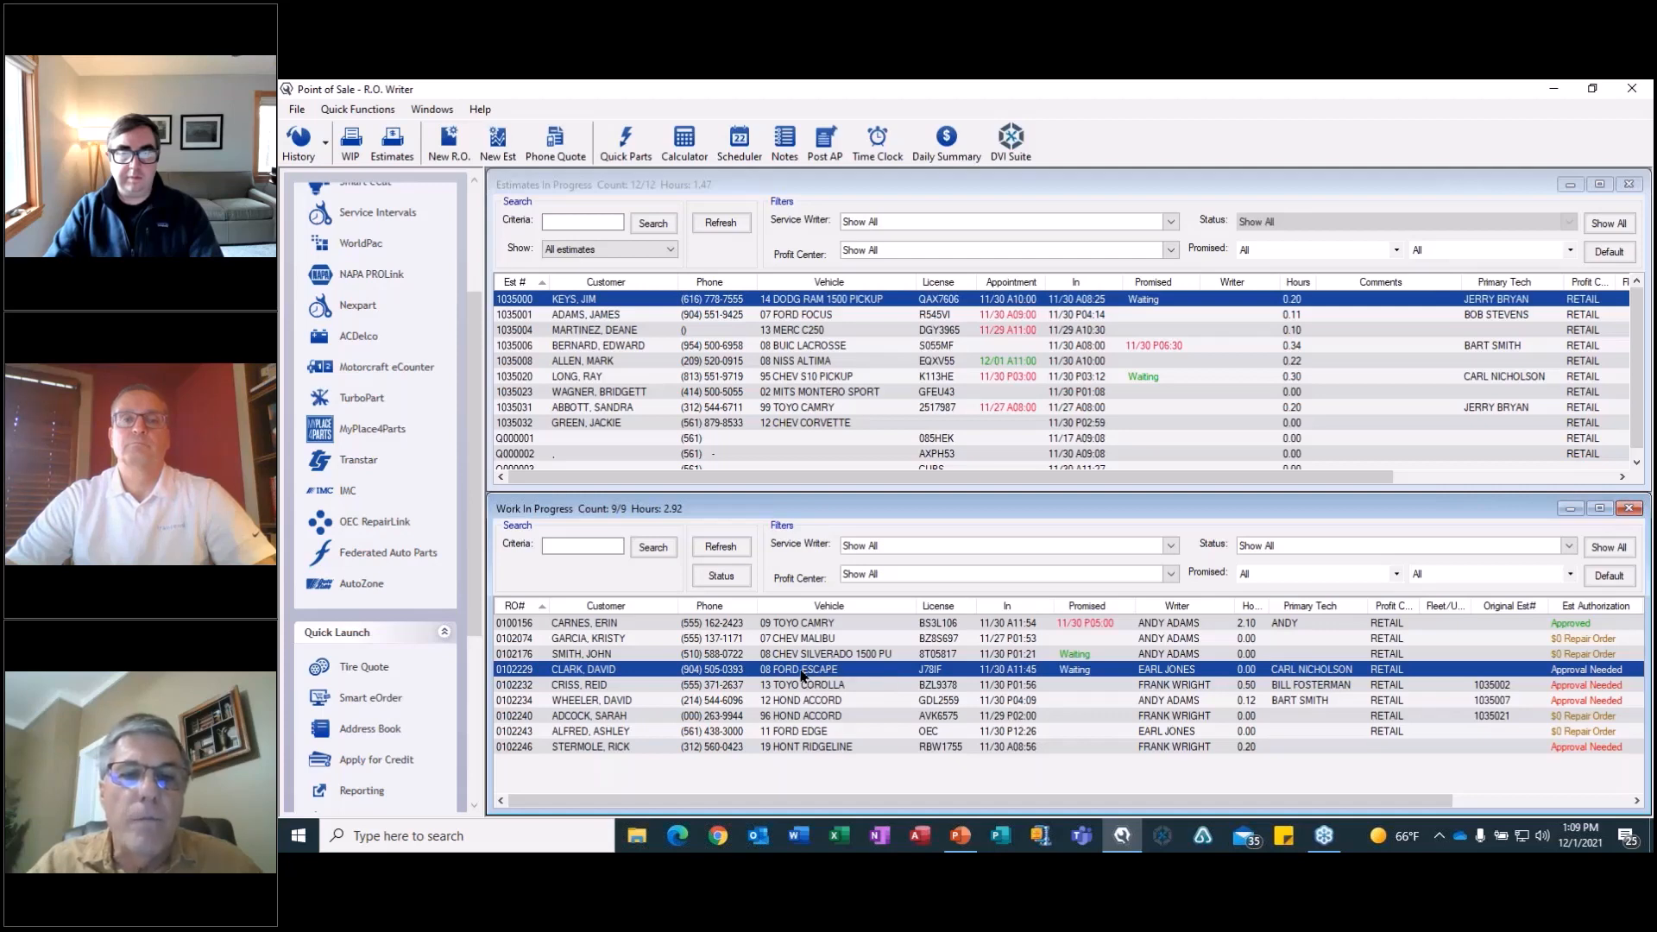
double_click(803, 671)
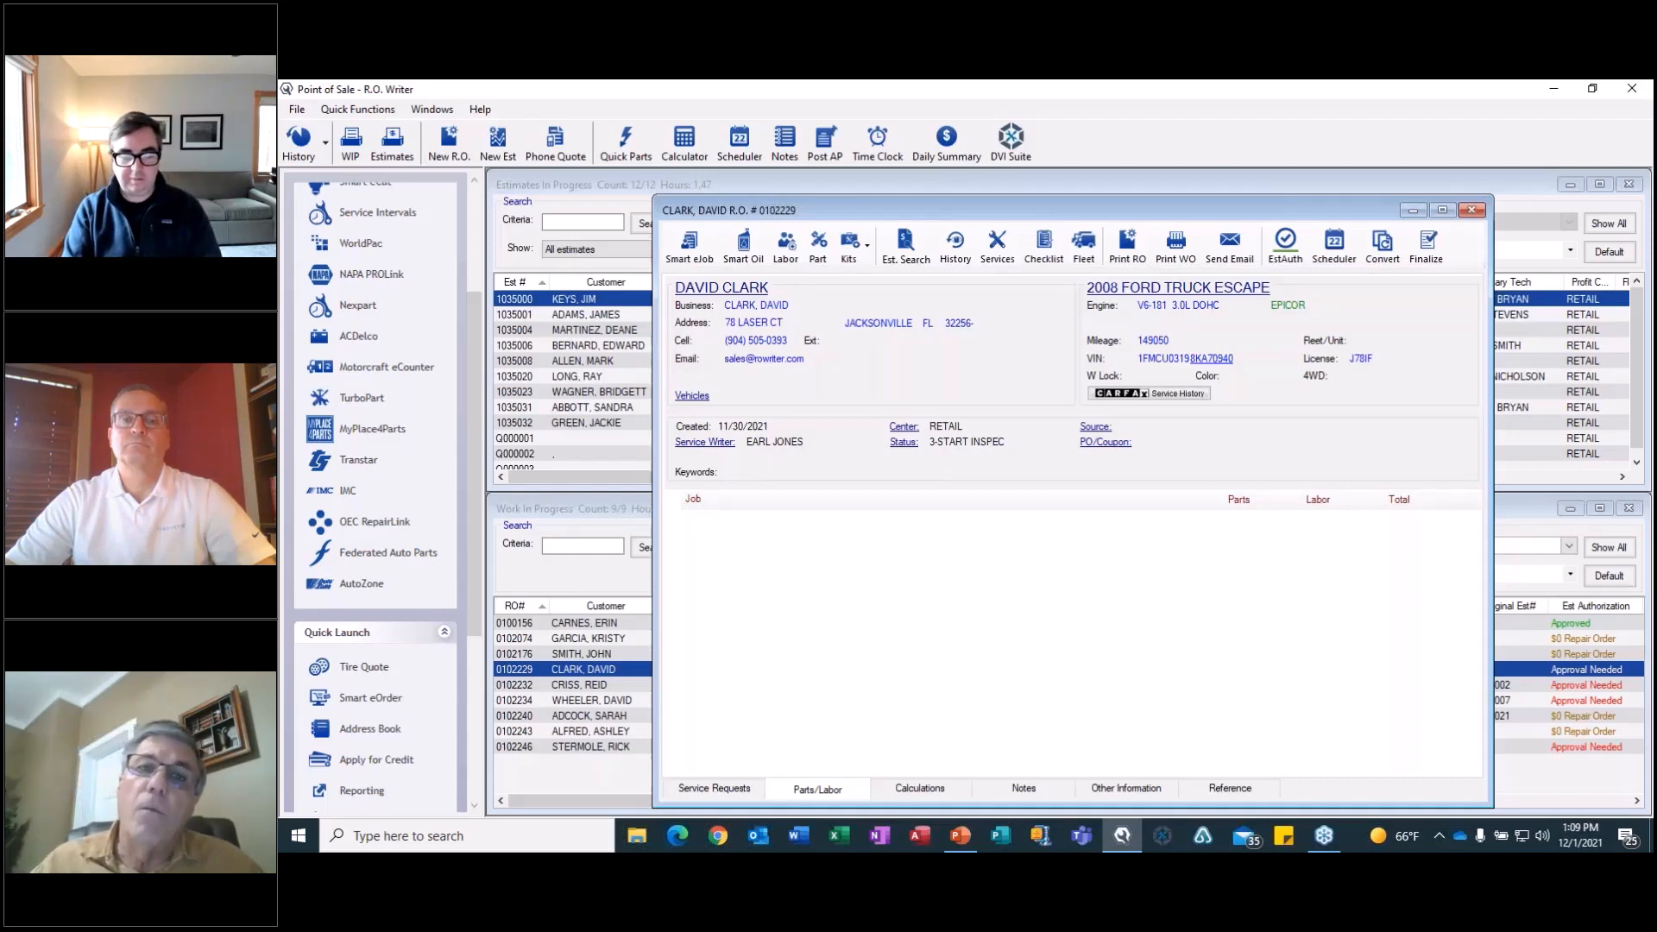
Add a labor job in the TRANSMISSION REBUILD category with operation 105 Automatic transaxle: remove & replace.
click(786, 246)
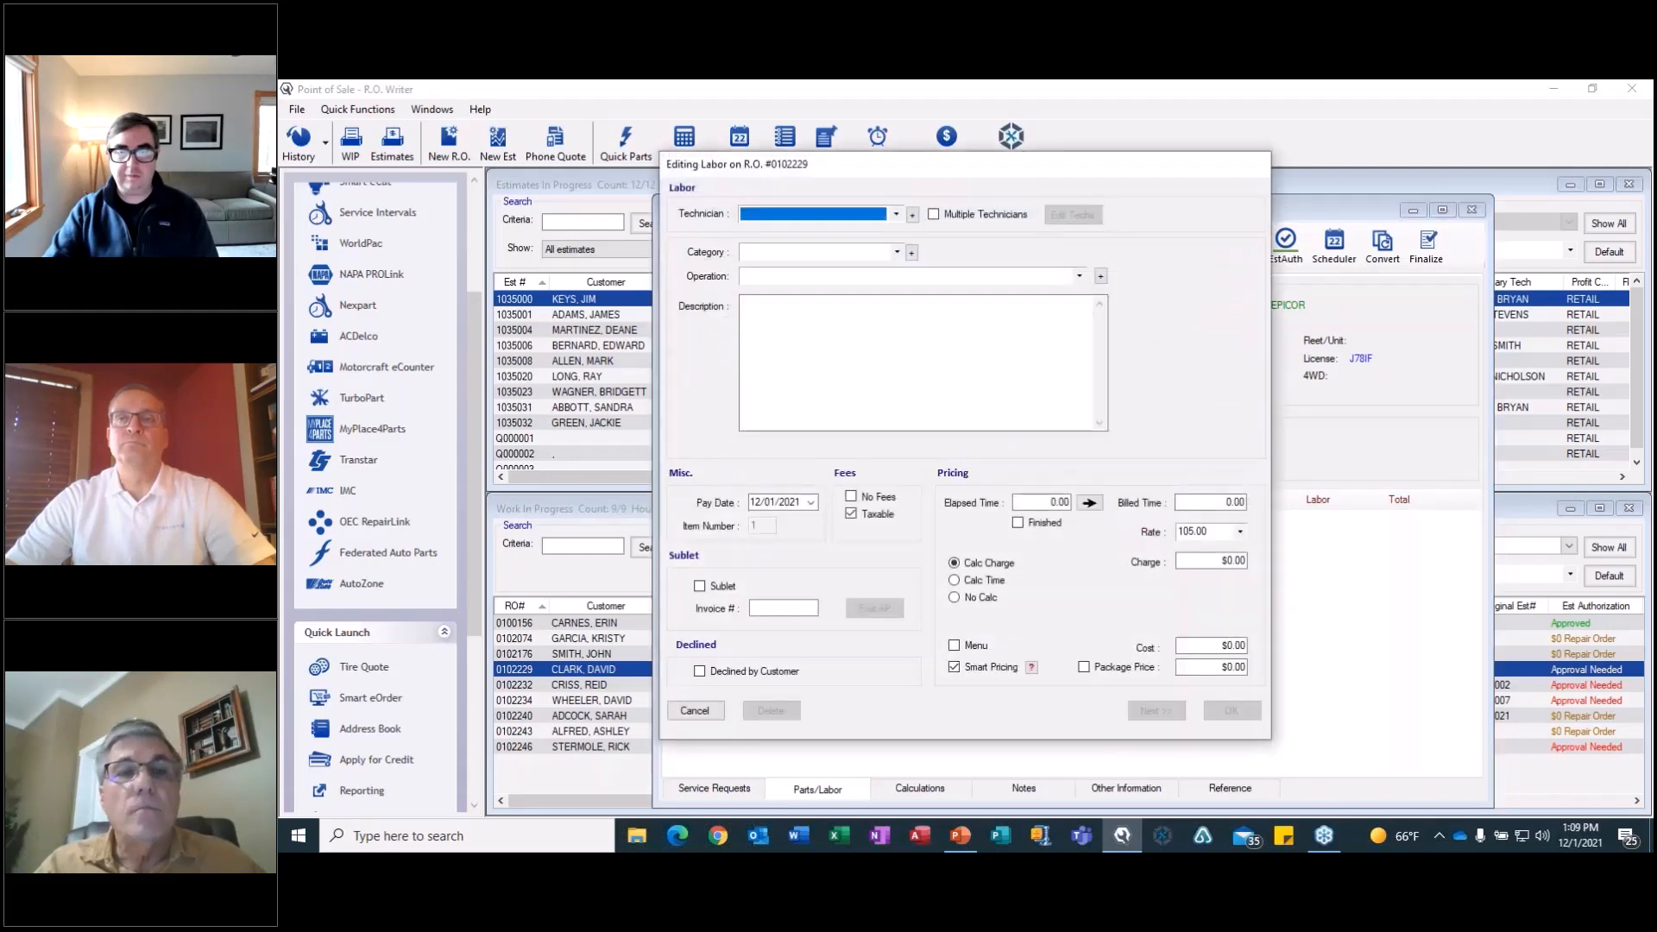
click(897, 252)
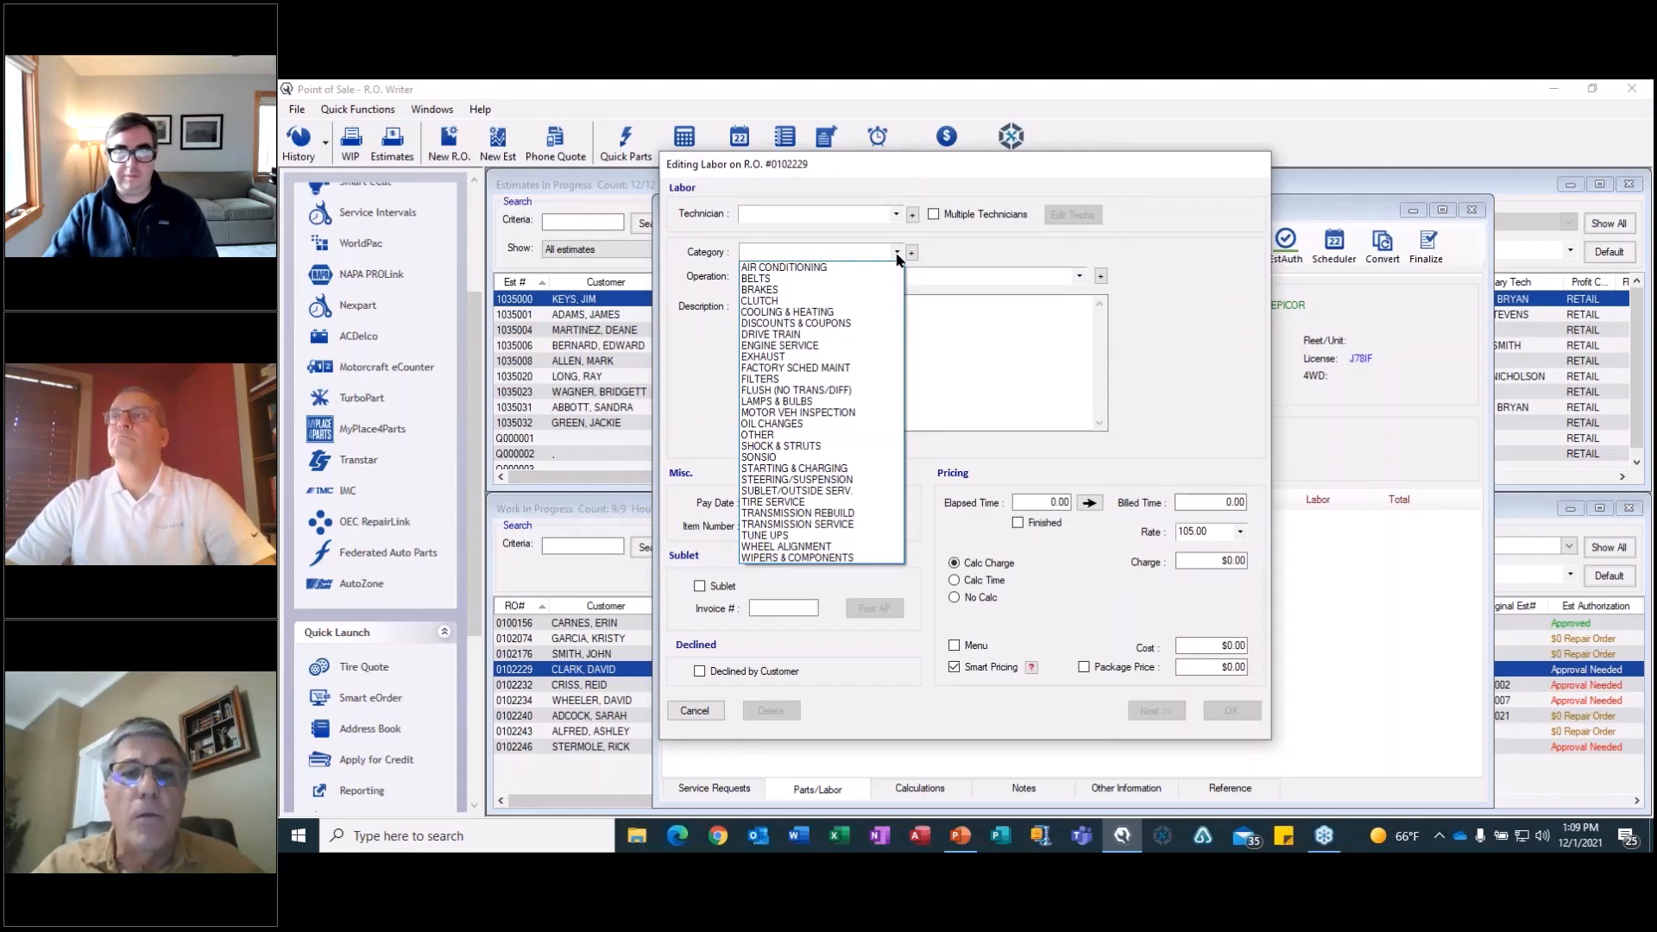
click(839, 514)
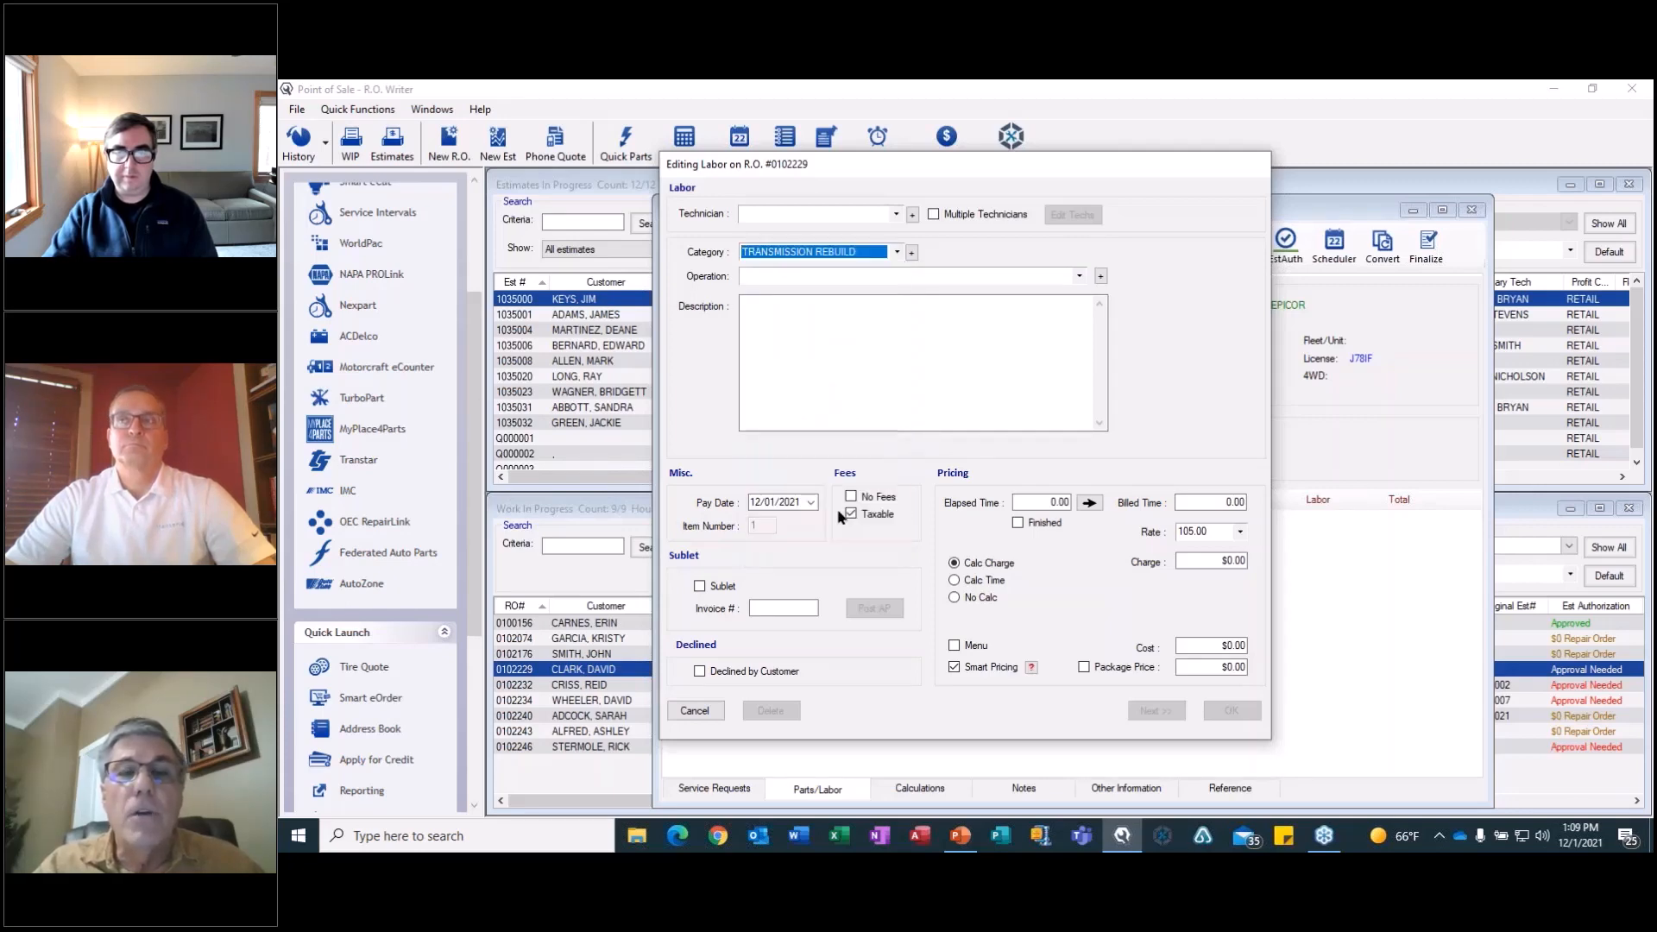
click(1080, 276)
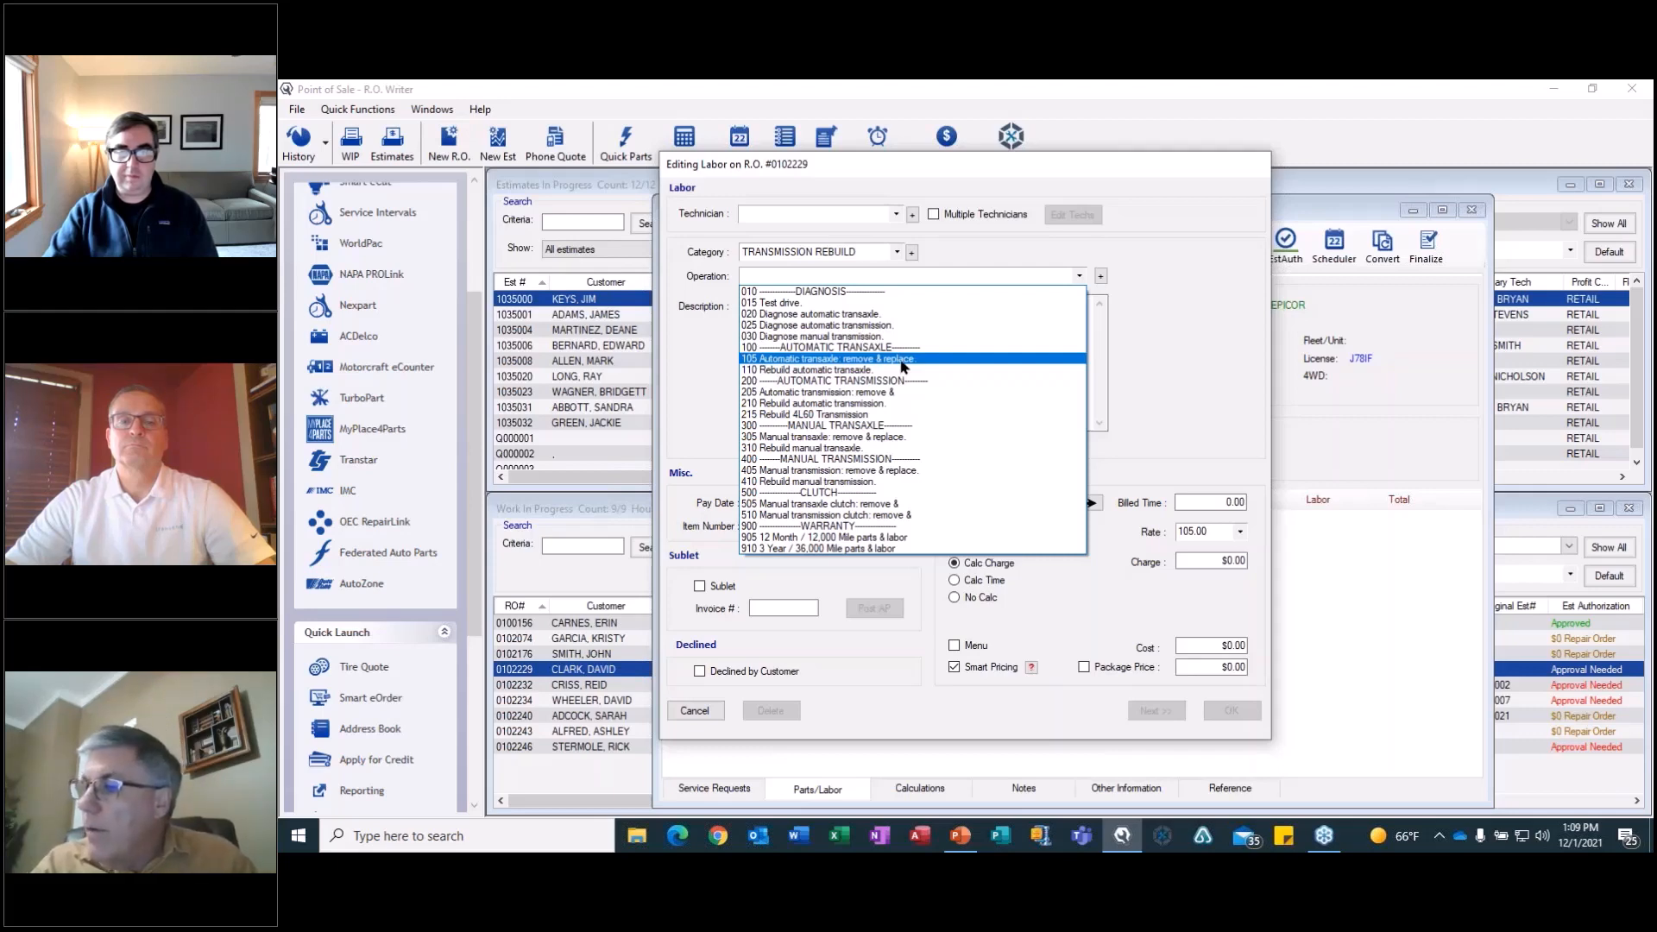
click(903, 365)
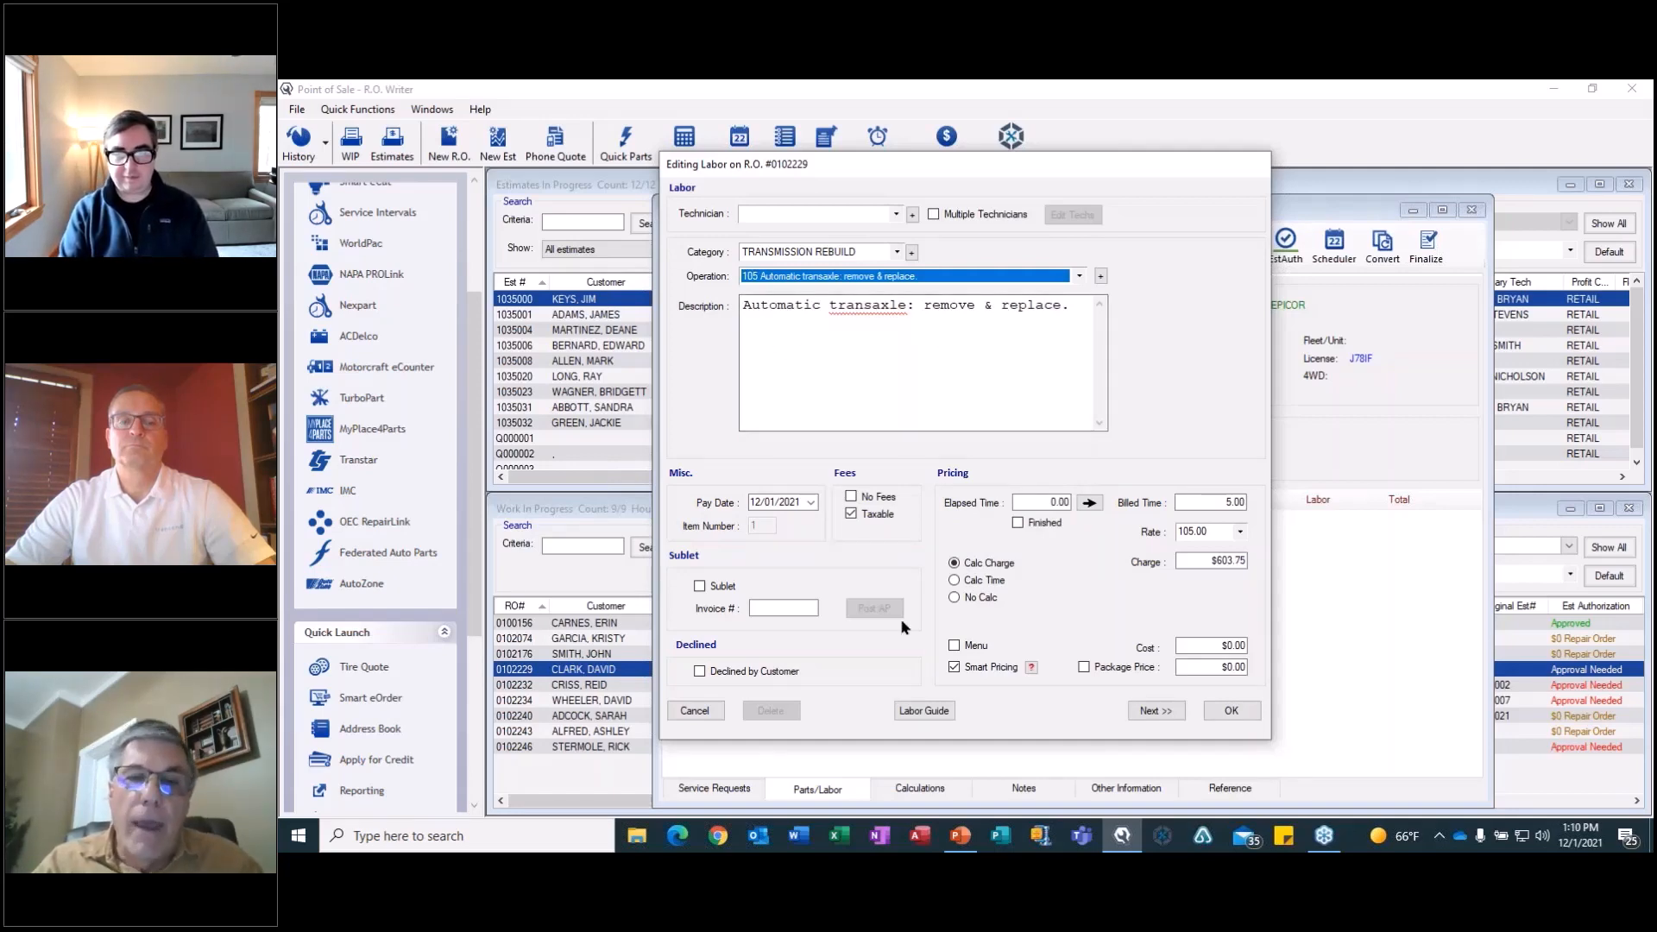
Post the labor guide's 7.9-hour R&R Transaxle Assembly time without four-wheel drive and save the labor job, continuing to another one.
click(922, 712)
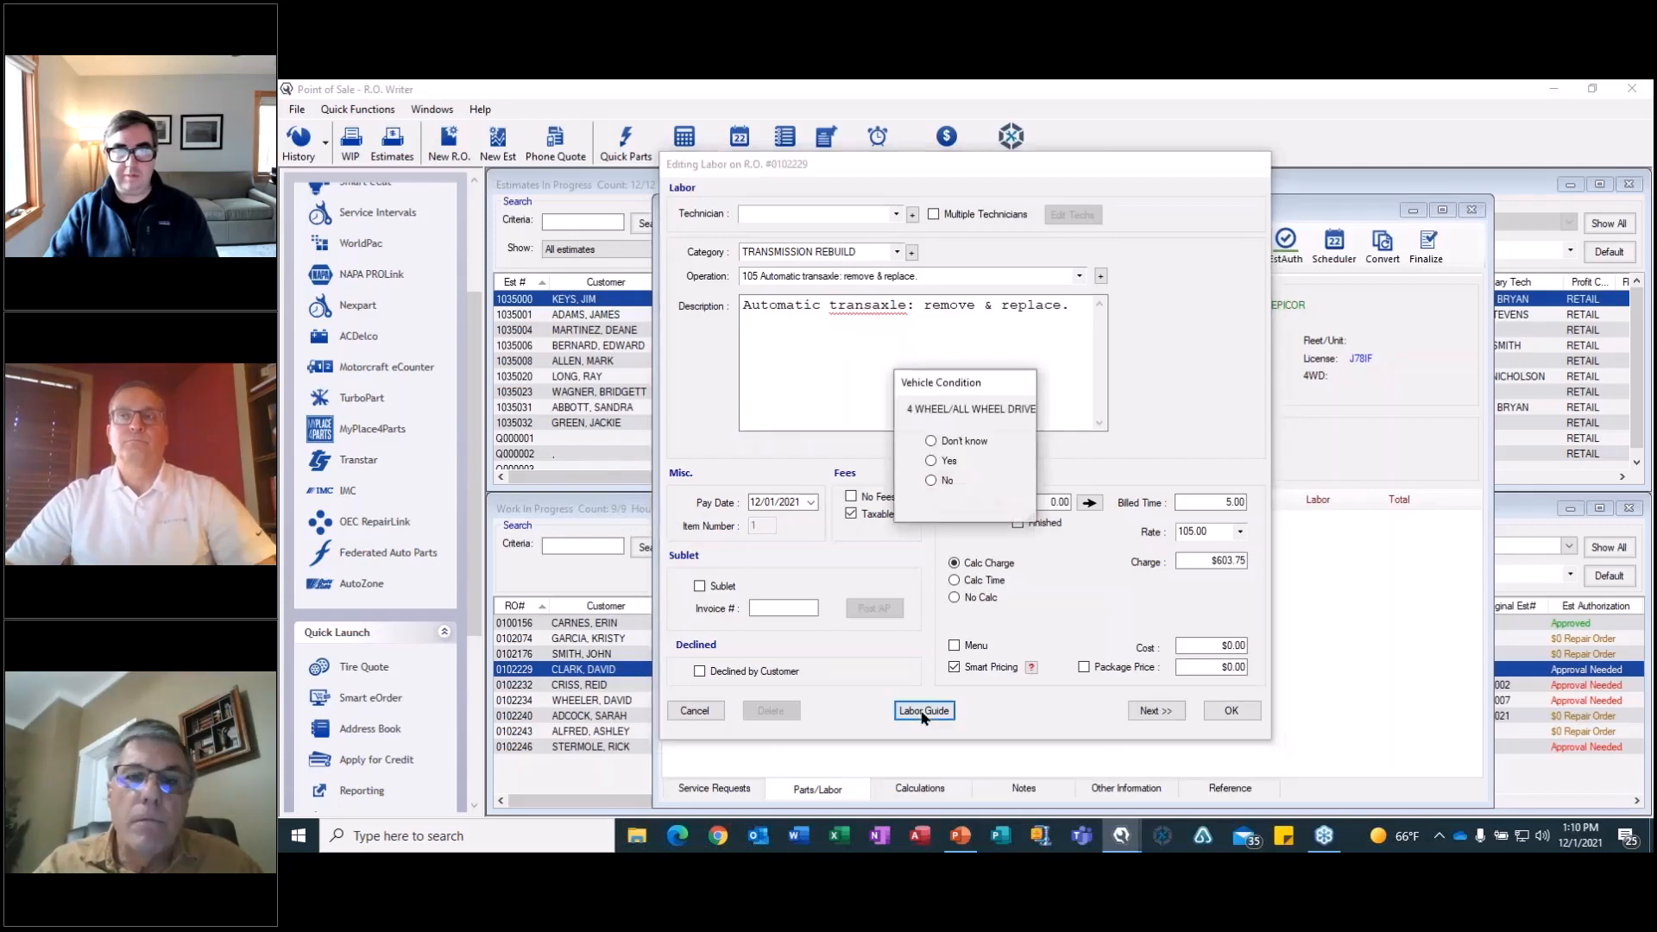
click(929, 479)
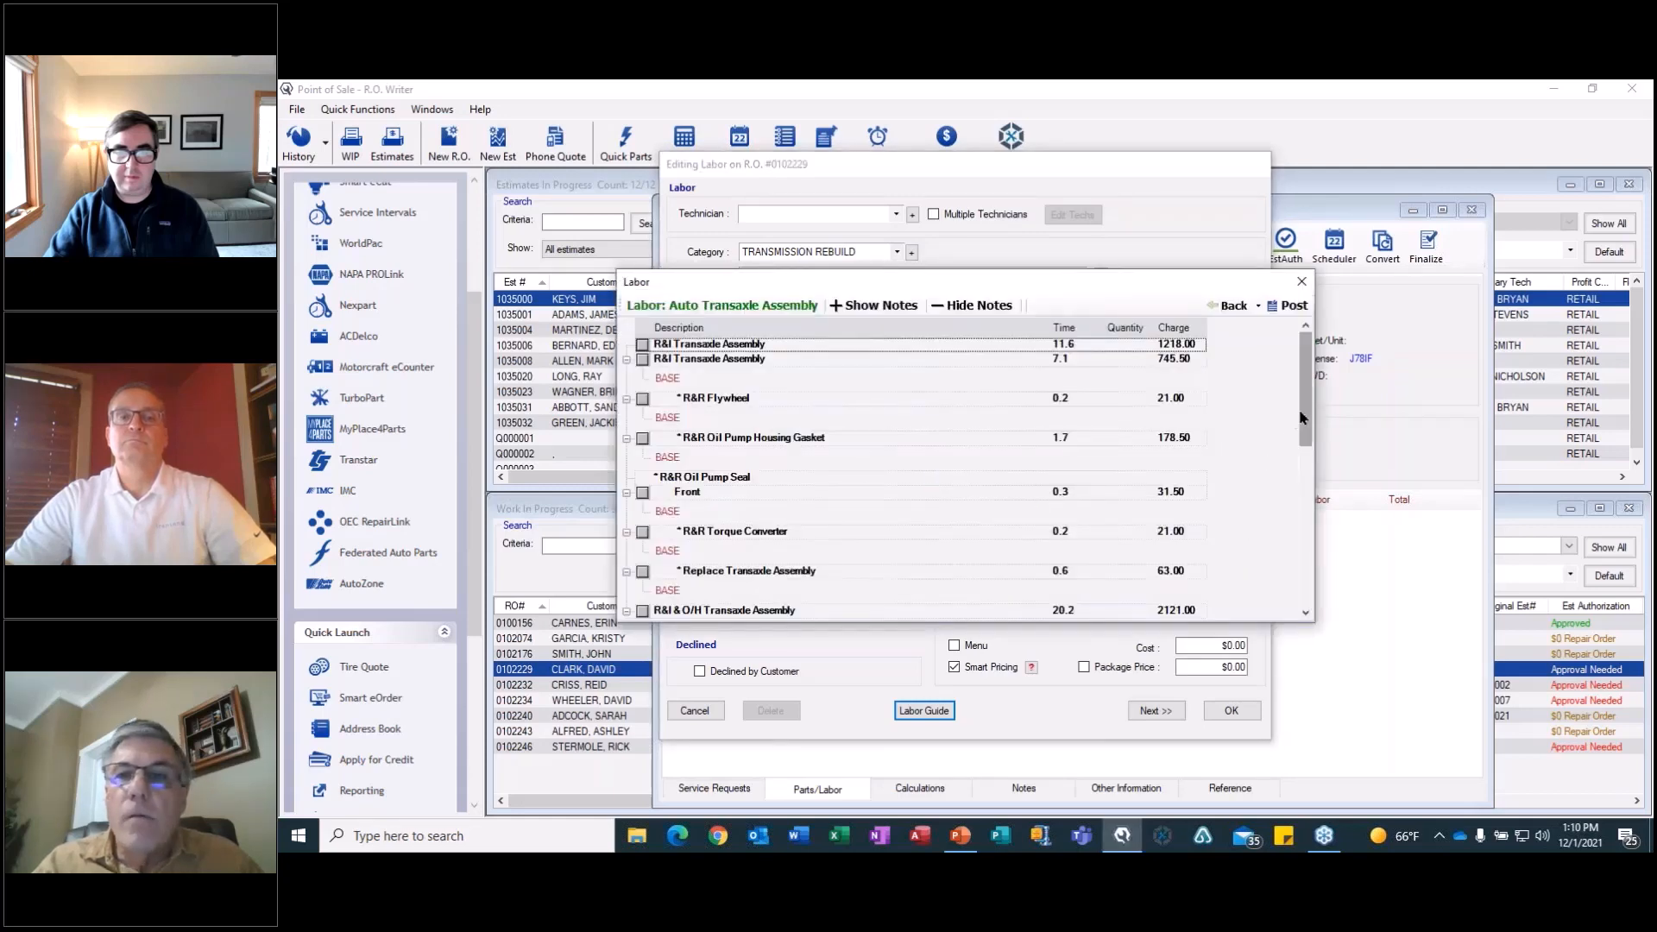
drag(1305, 424, 1305, 584)
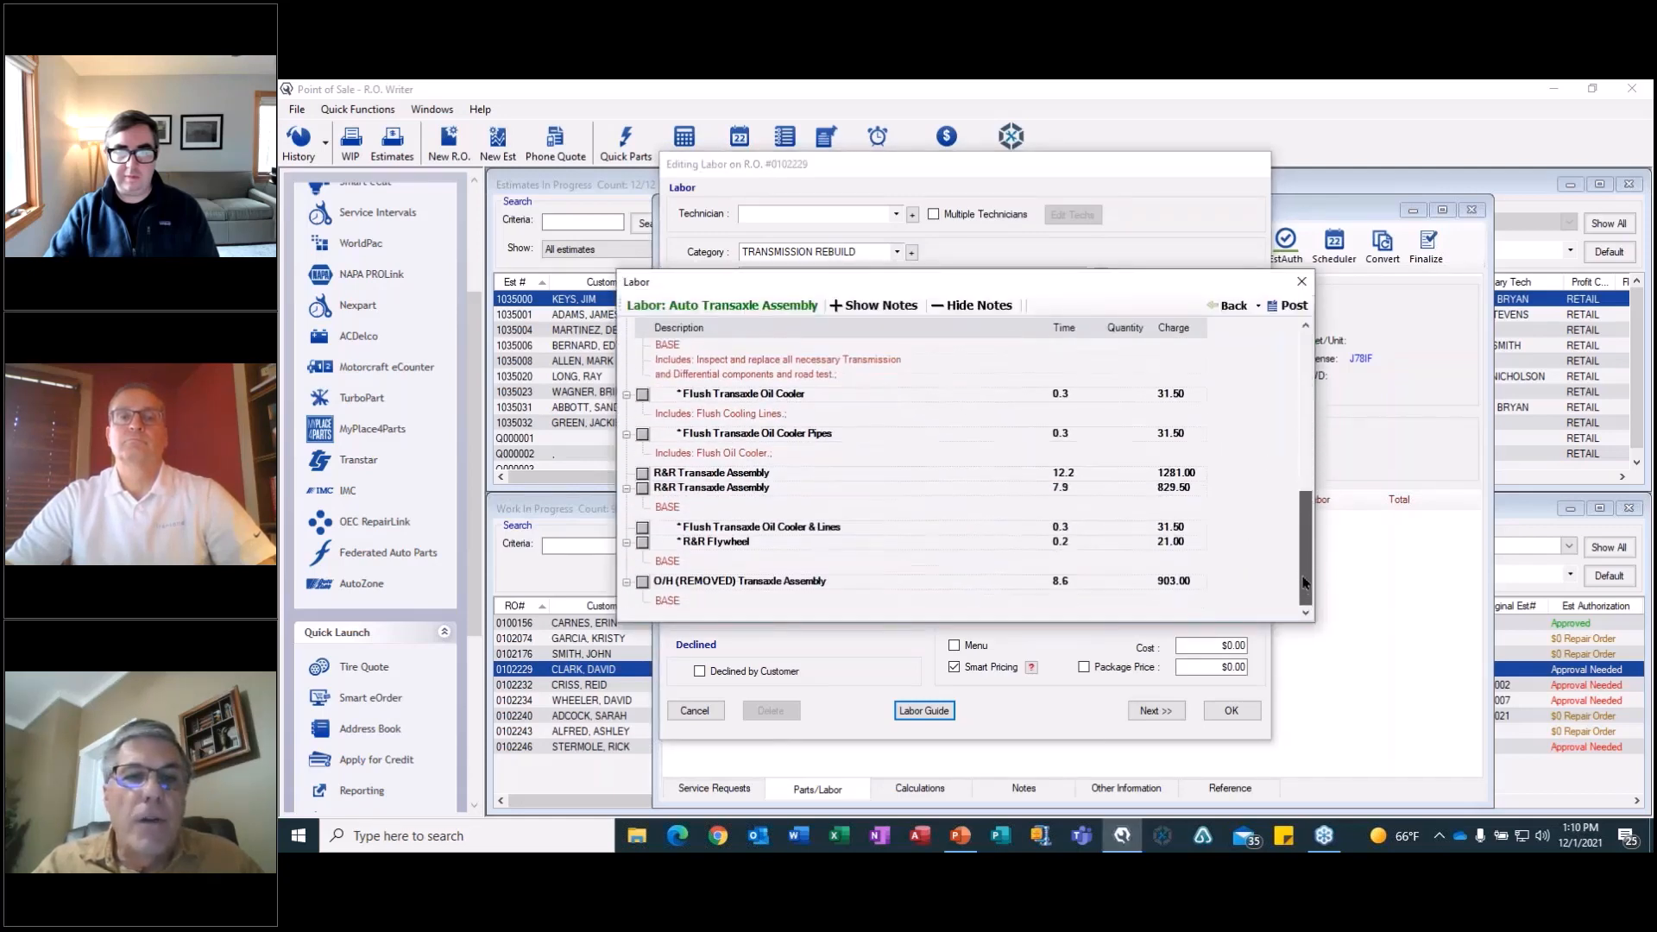
click(642, 489)
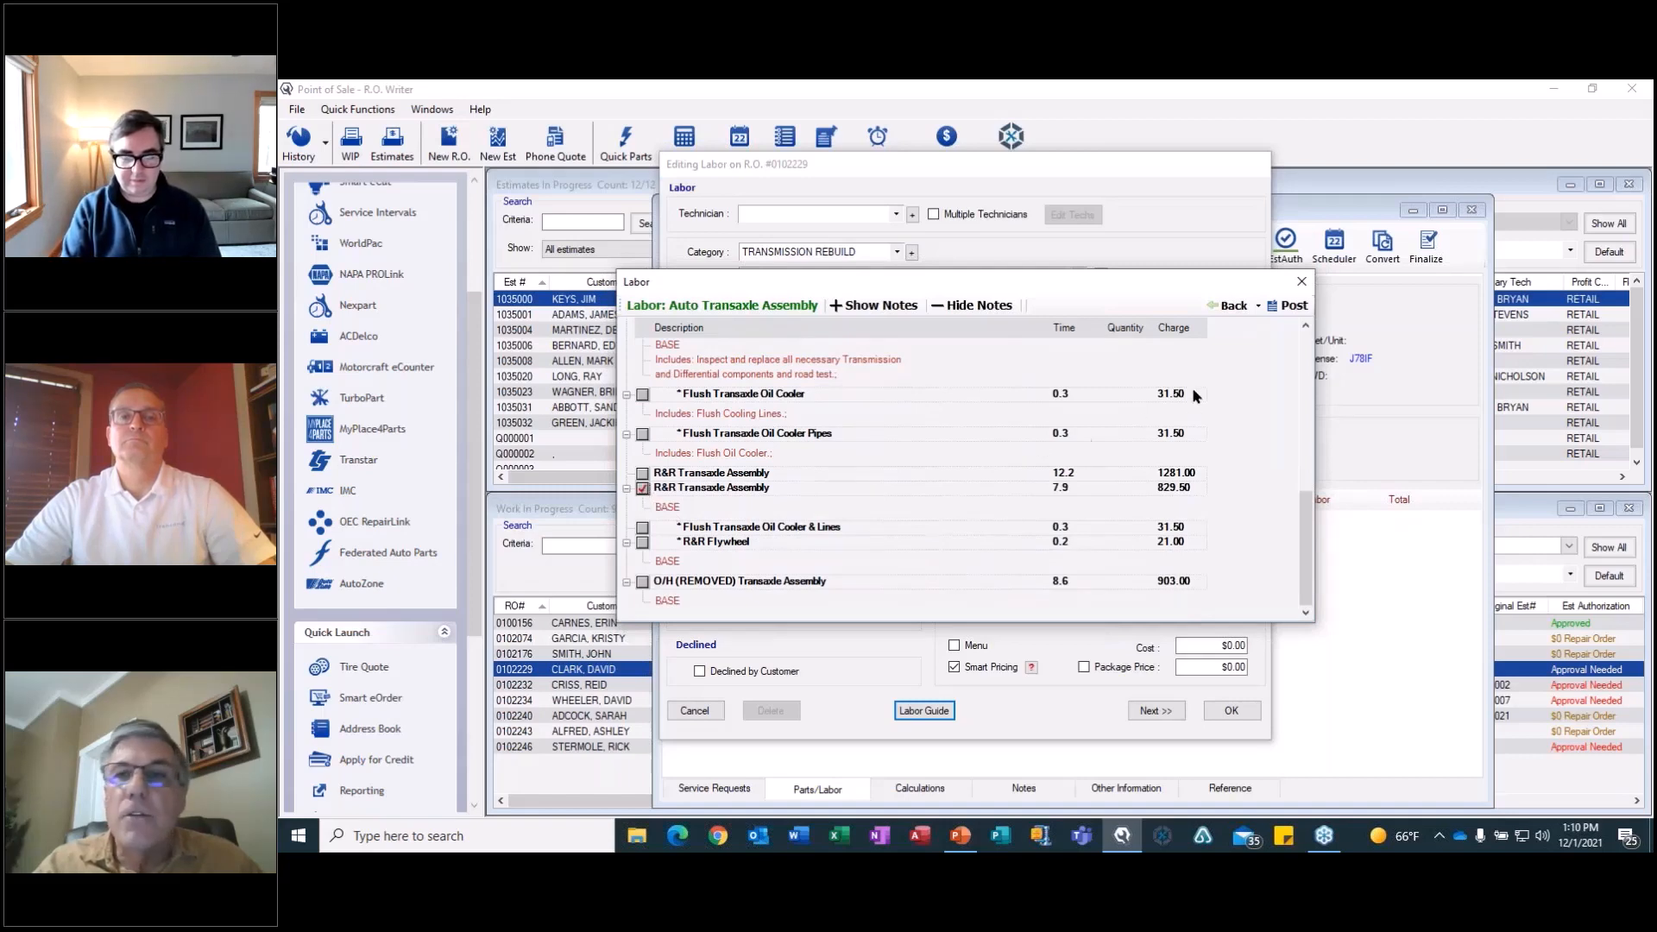
click(1290, 305)
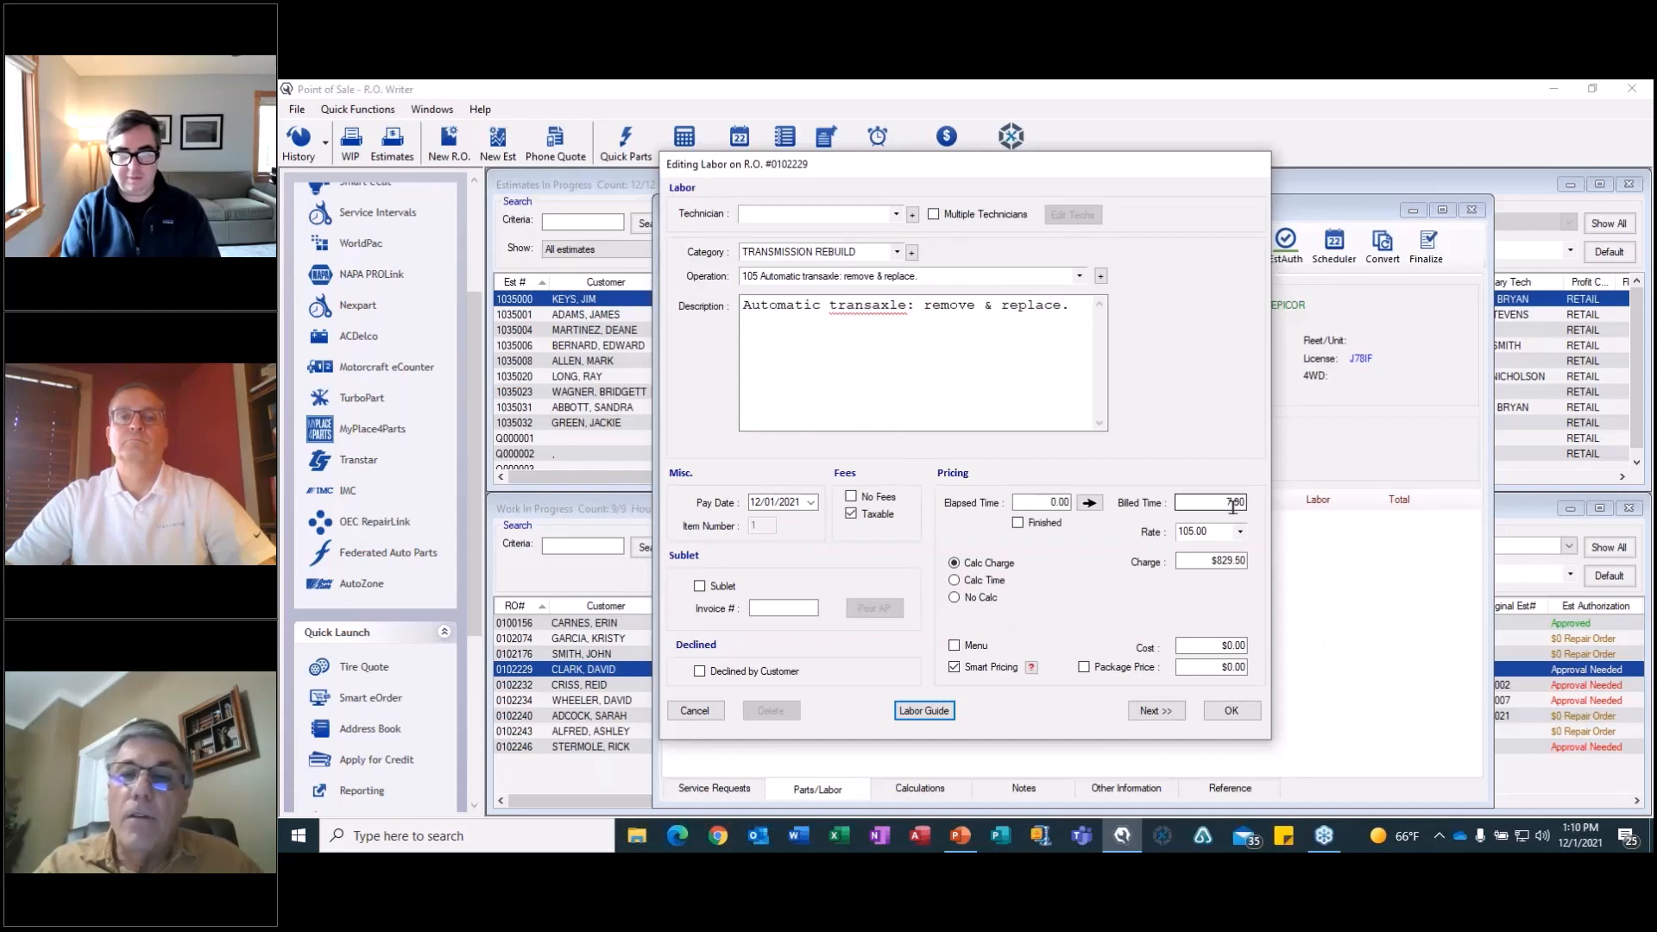
click(1156, 712)
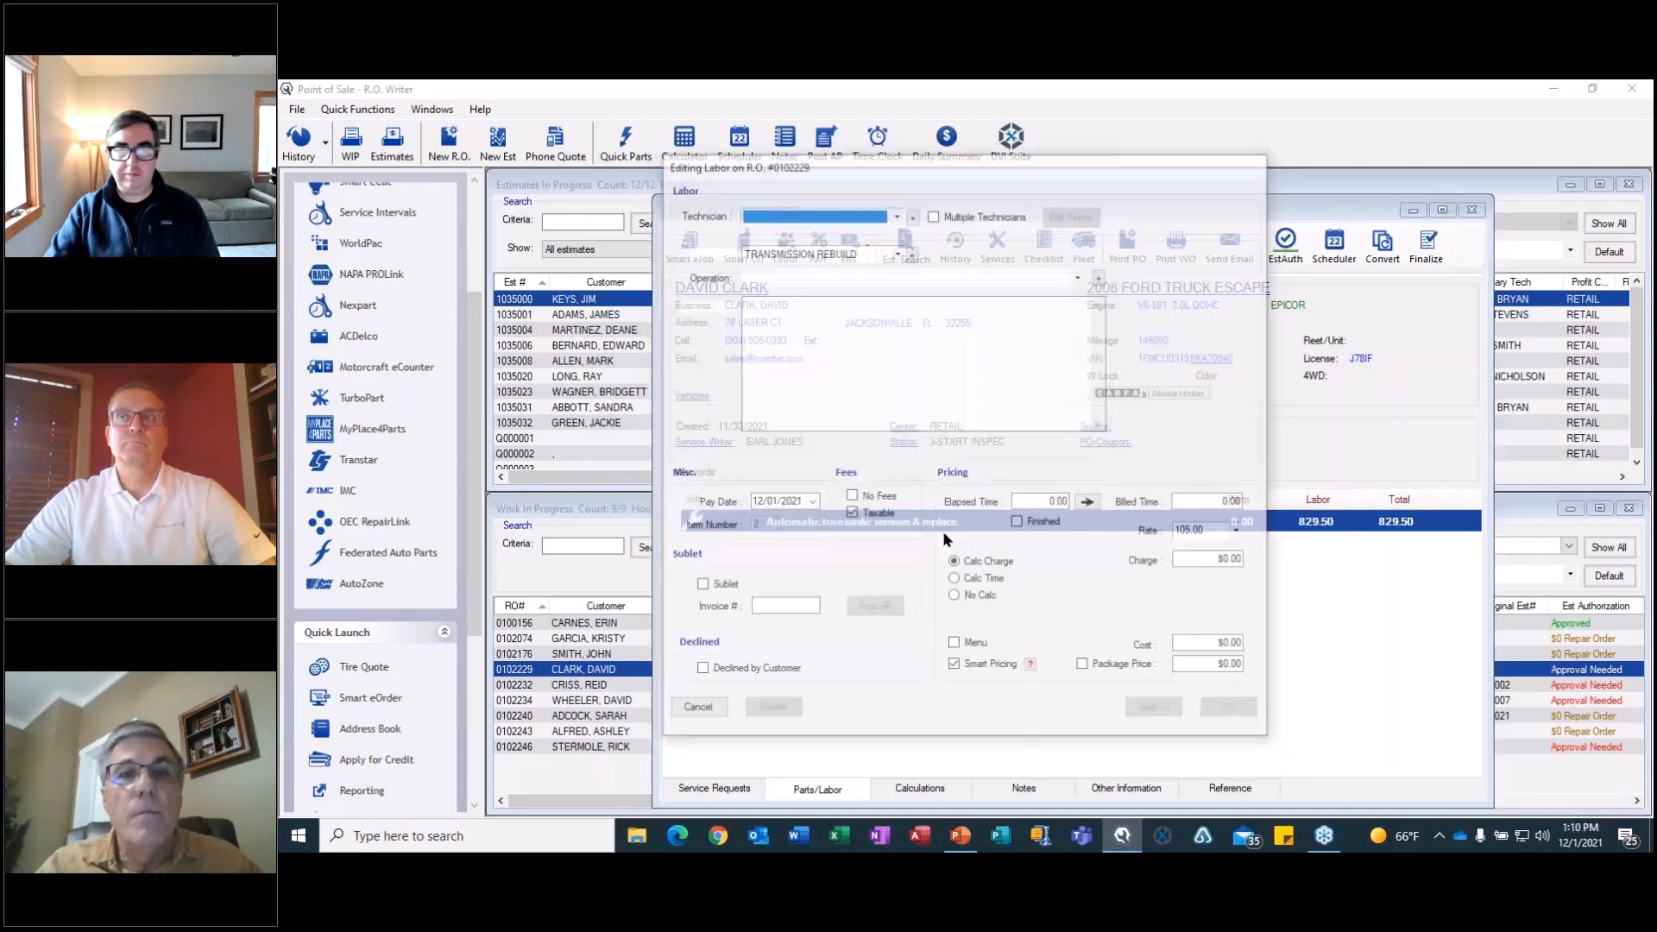
Add operation 110 Rebuild automatic transaxle, using the labor guide's 8.6-hour O/H (REMOVED) Transaxle Assembly time without four-wheel drive.
click(919, 277)
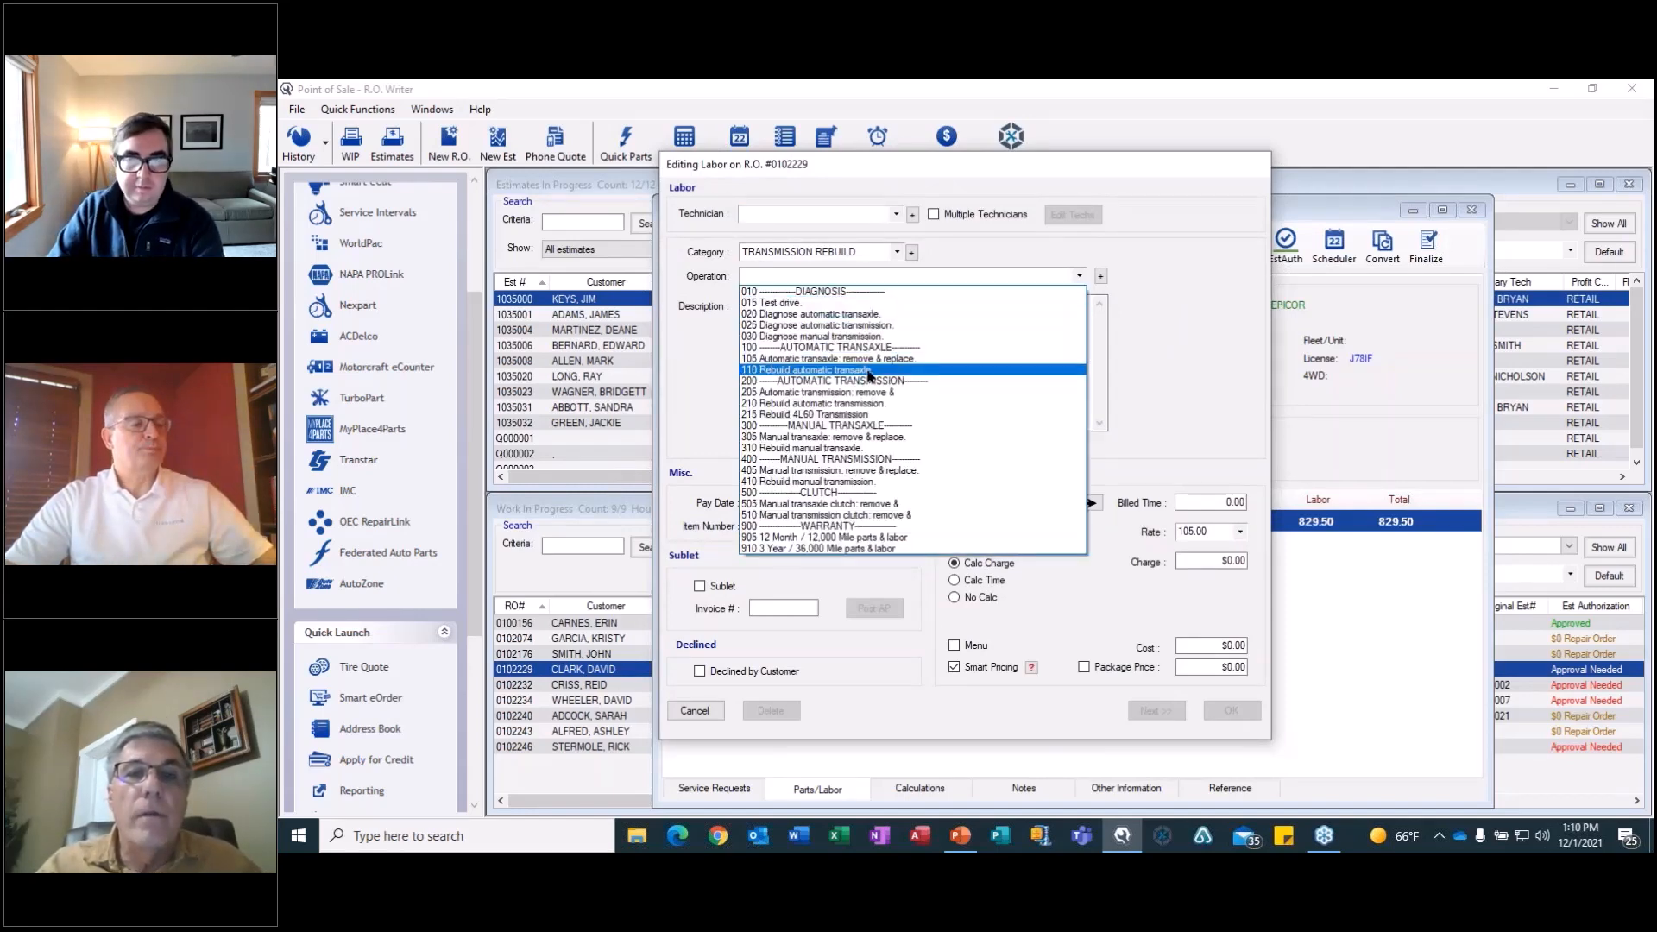
click(868, 370)
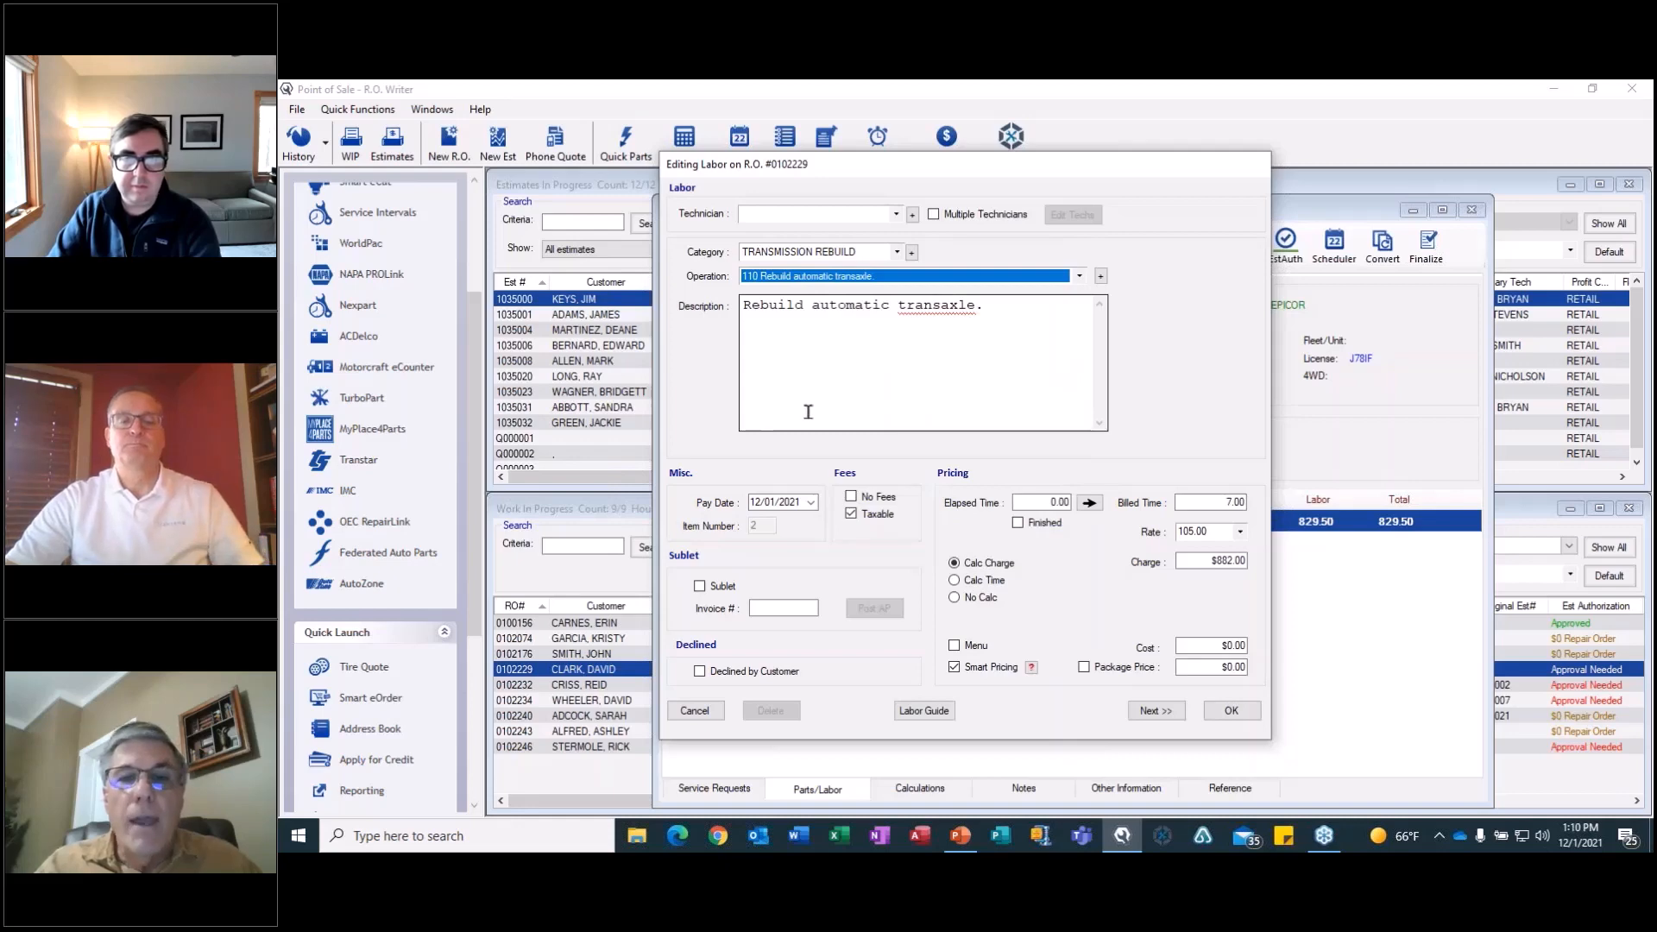
click(925, 717)
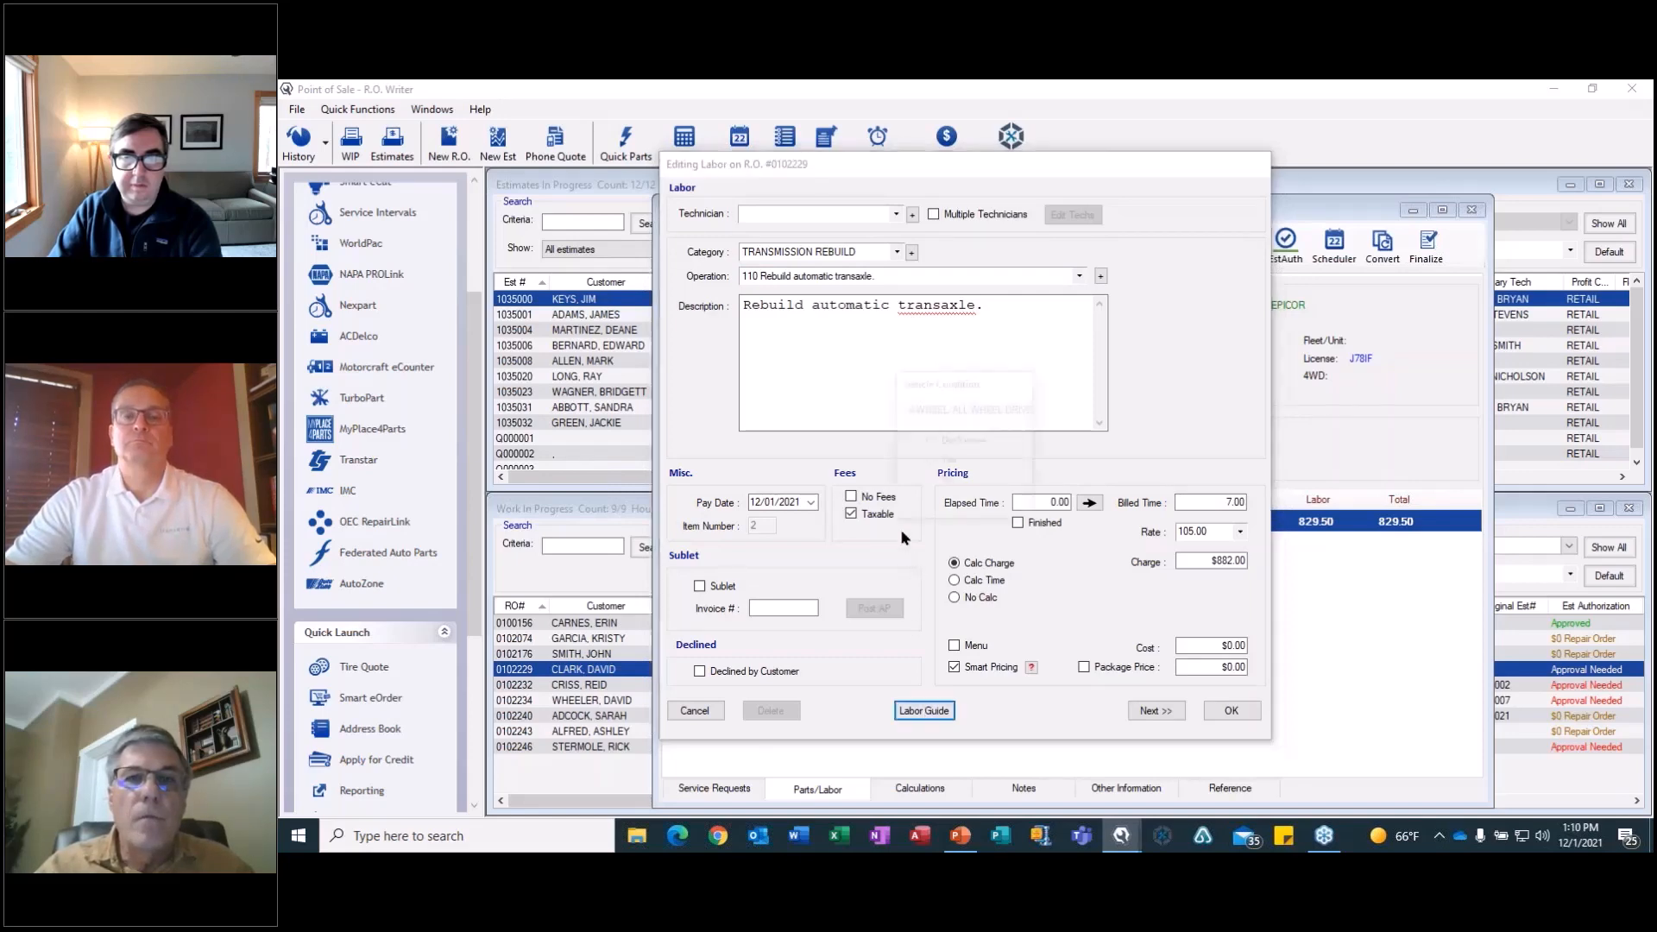
click(944, 482)
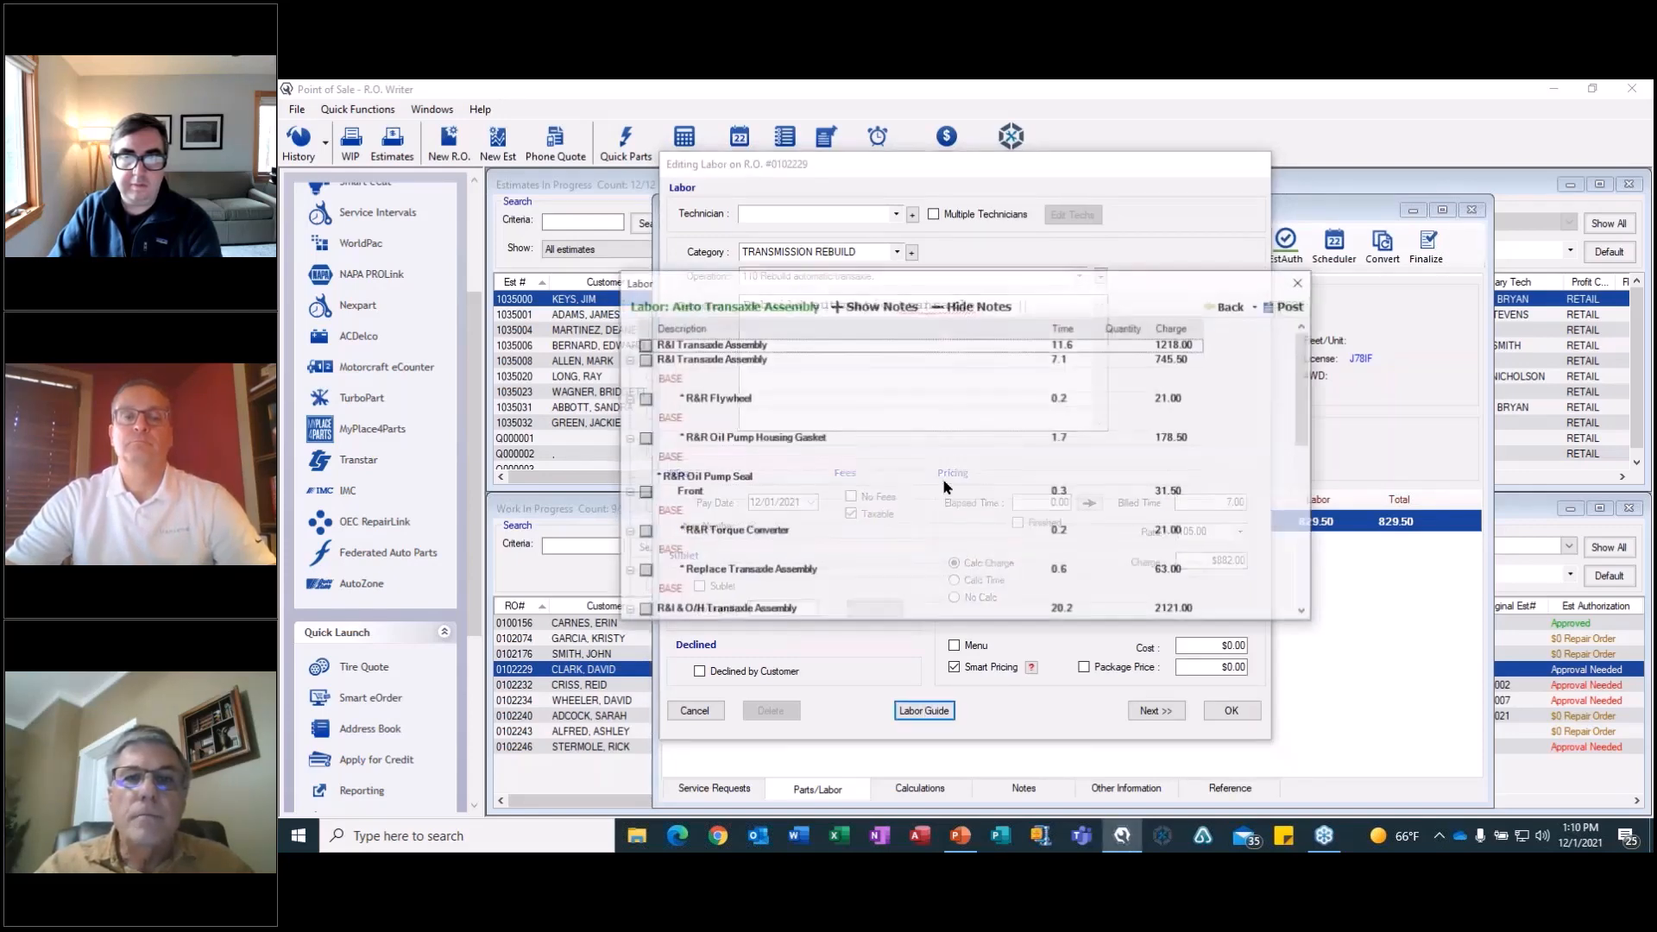
drag(1304, 398, 1307, 565)
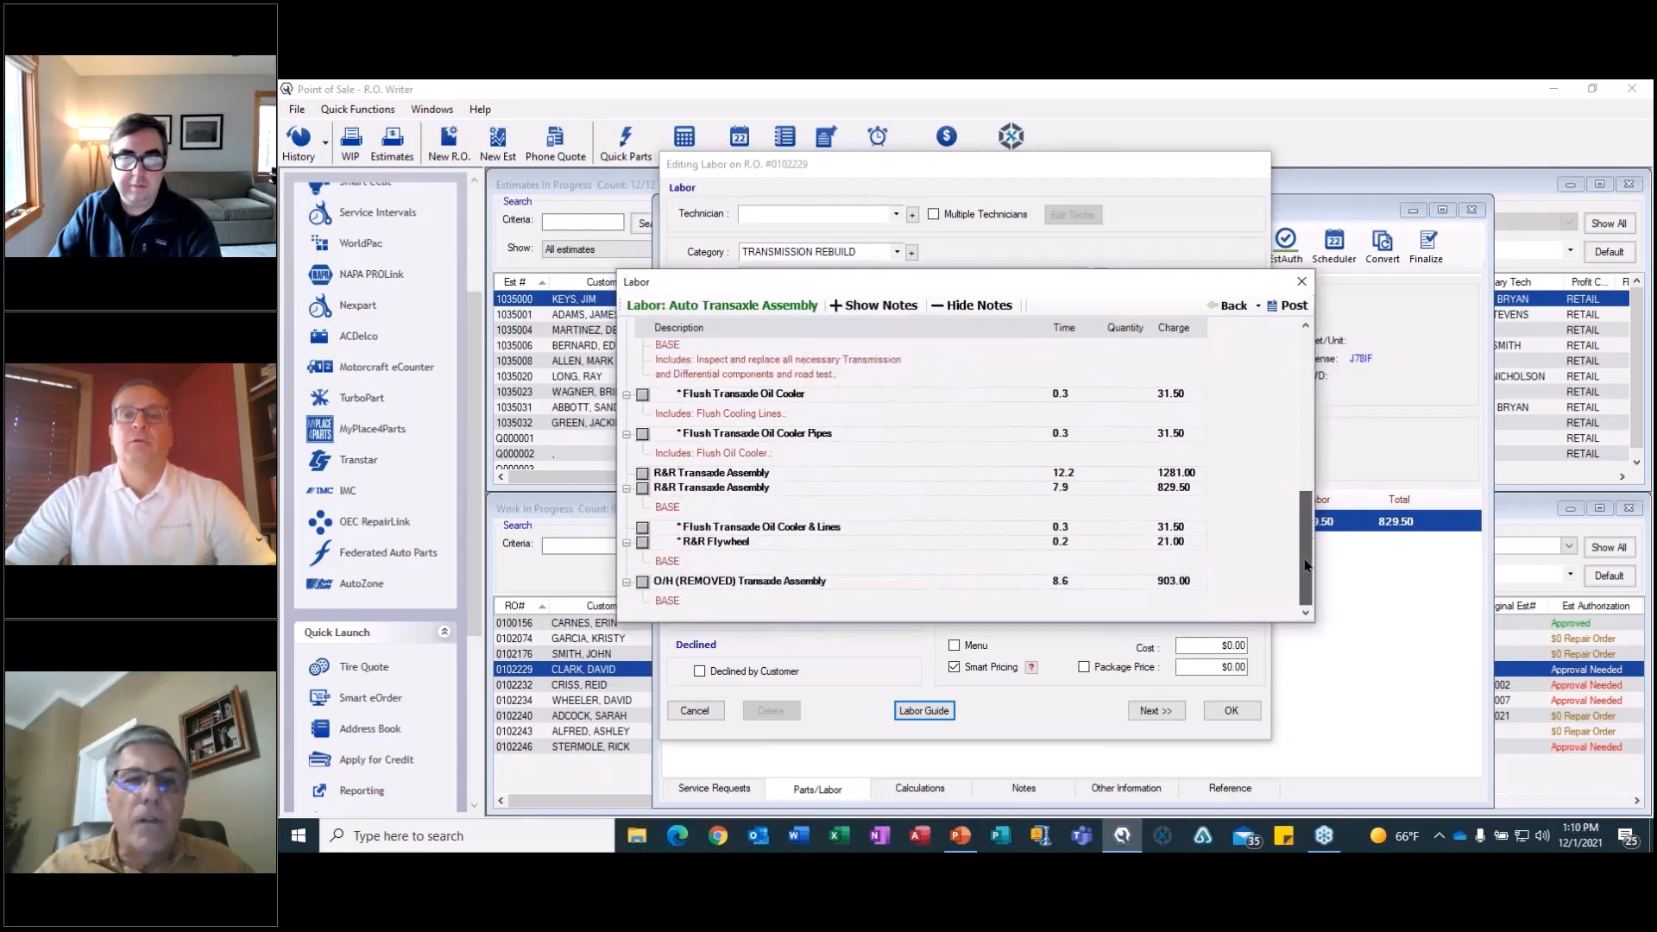
click(643, 583)
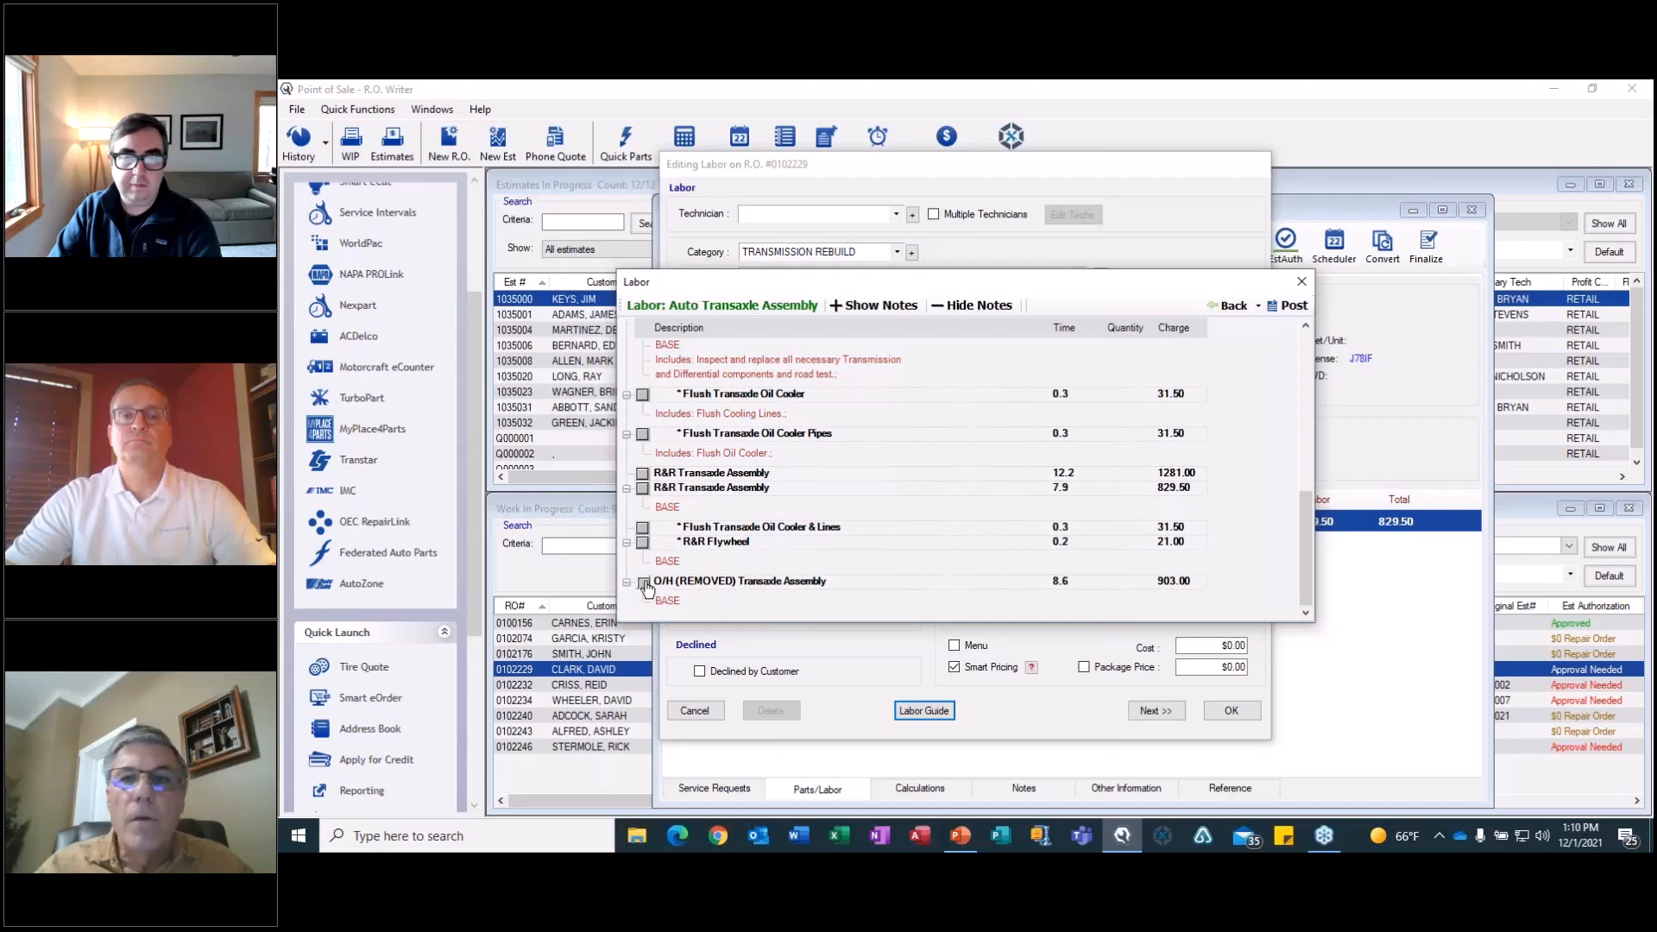
click(1287, 306)
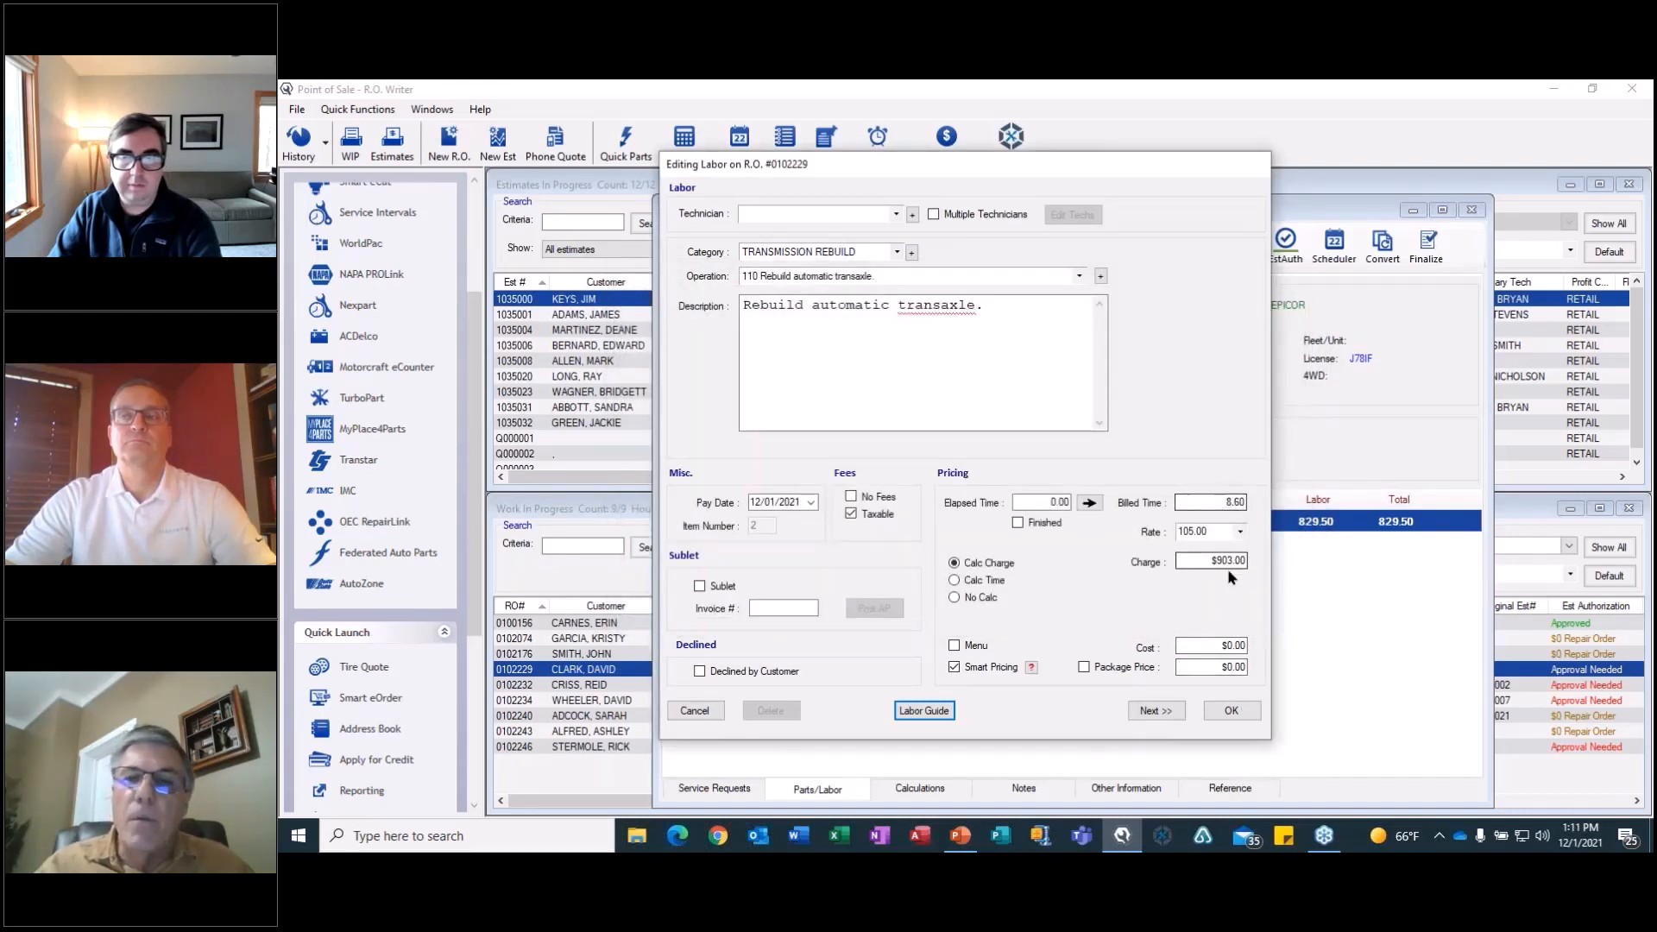
click(1232, 711)
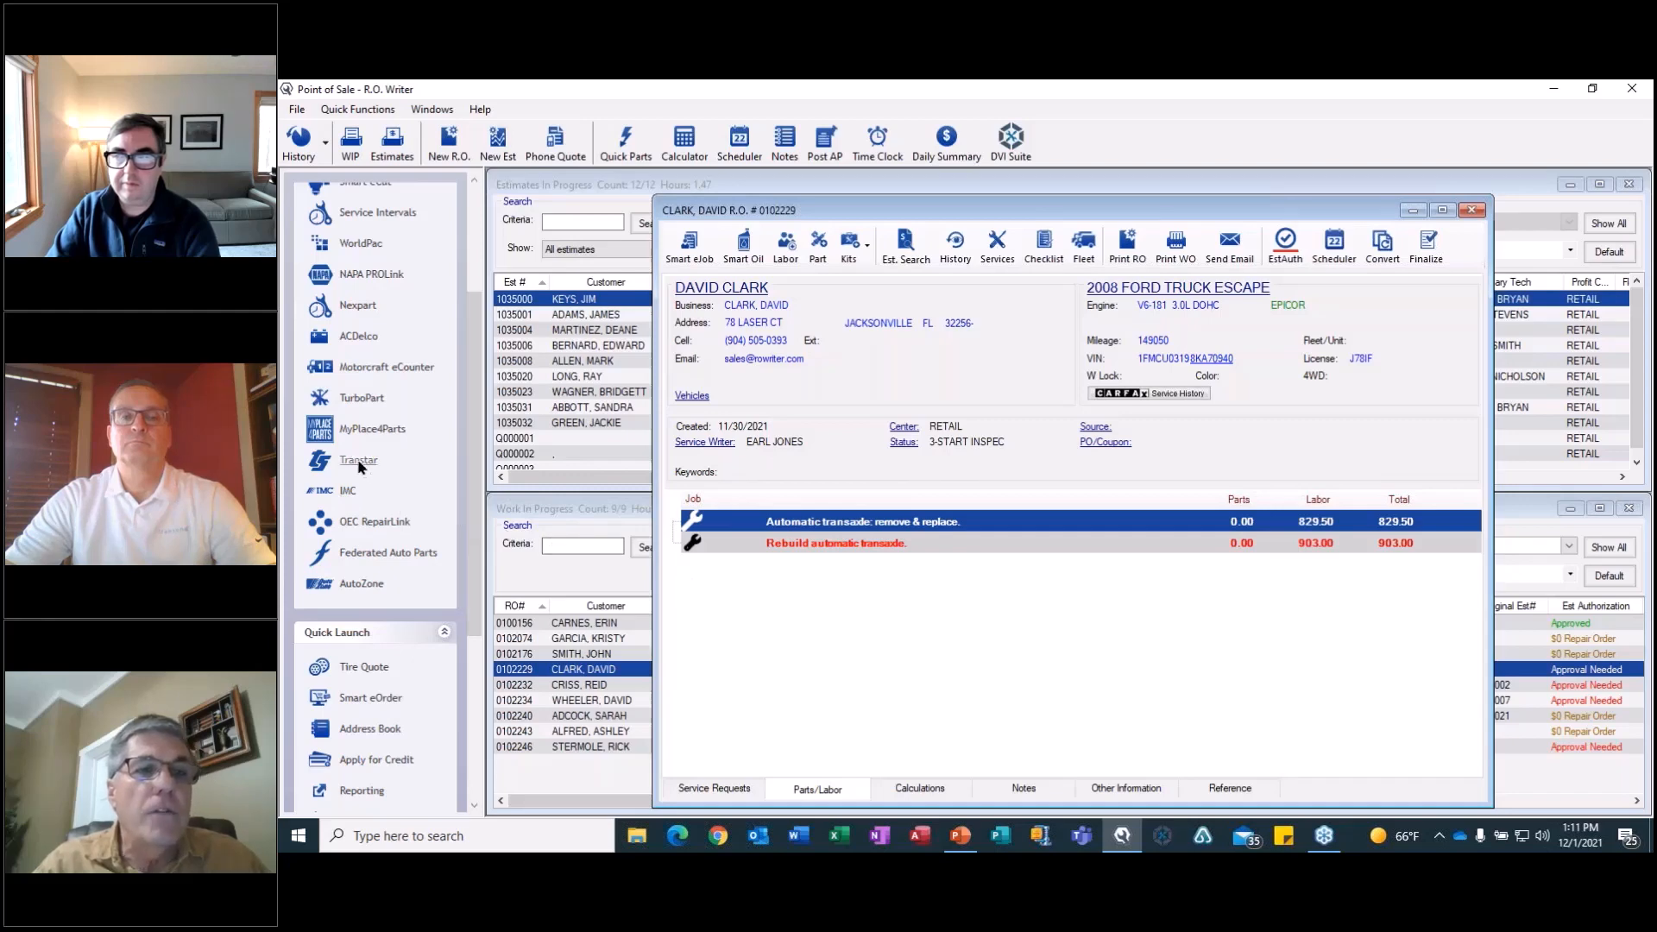
Open the Transtar parts catalog for the Ford Escape and bring up the CD4E, LA4A-EL exploded diagram.
drag(469, 477, 464, 366)
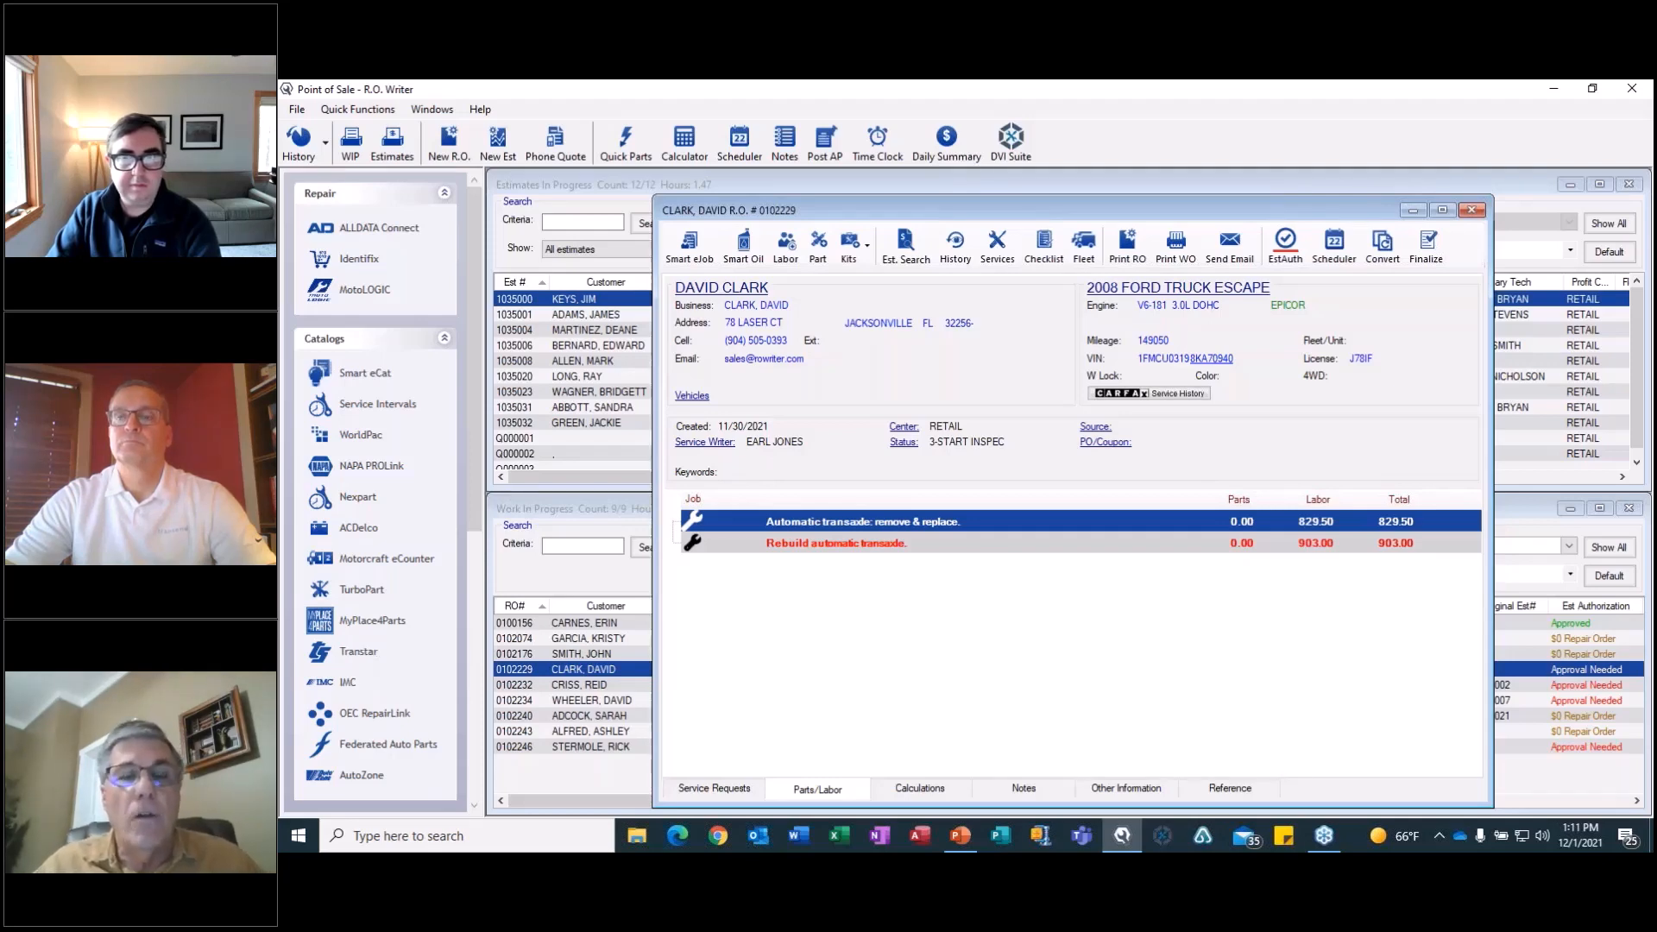
click(358, 652)
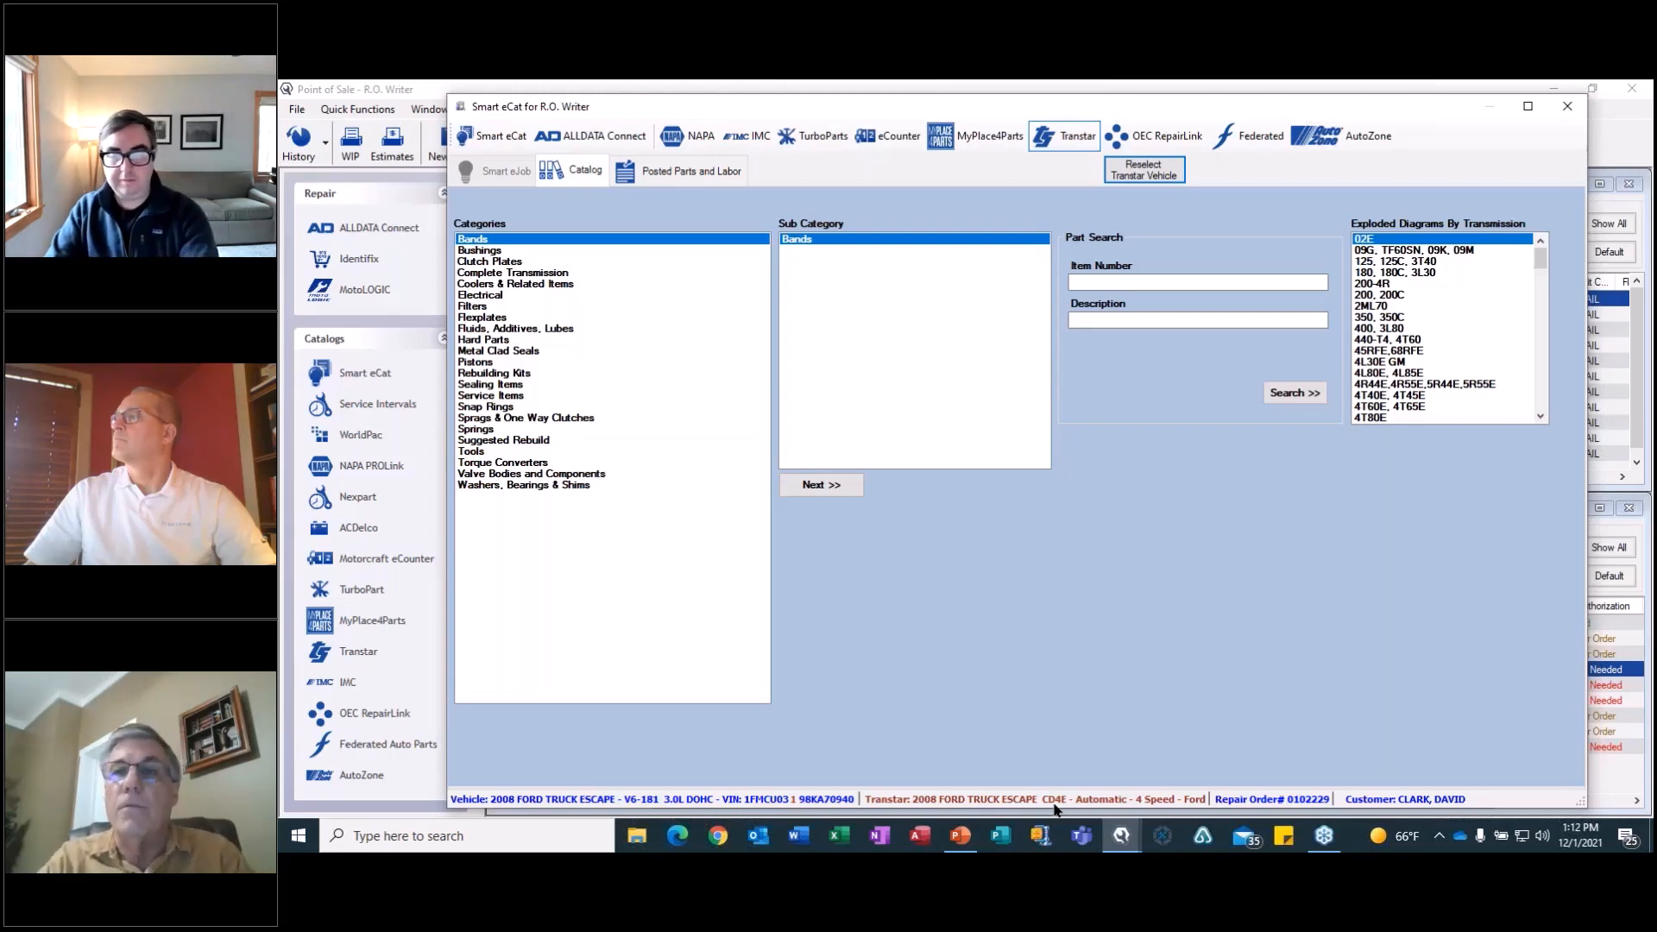
click(1541, 419)
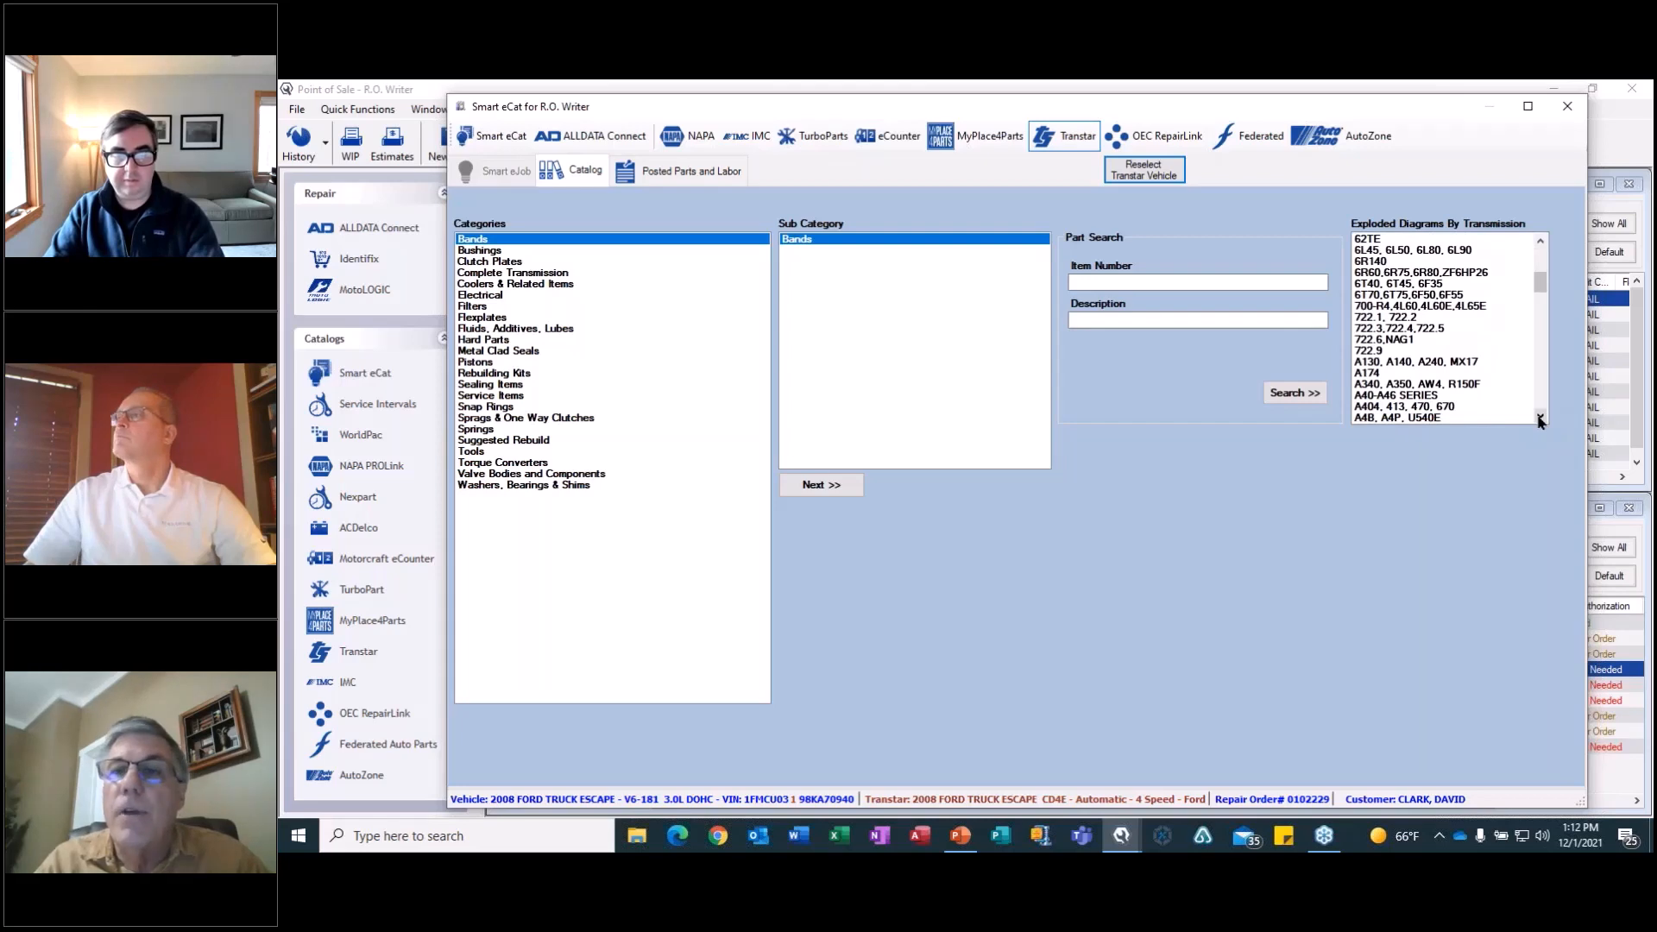
click(1540, 419)
click(1540, 418)
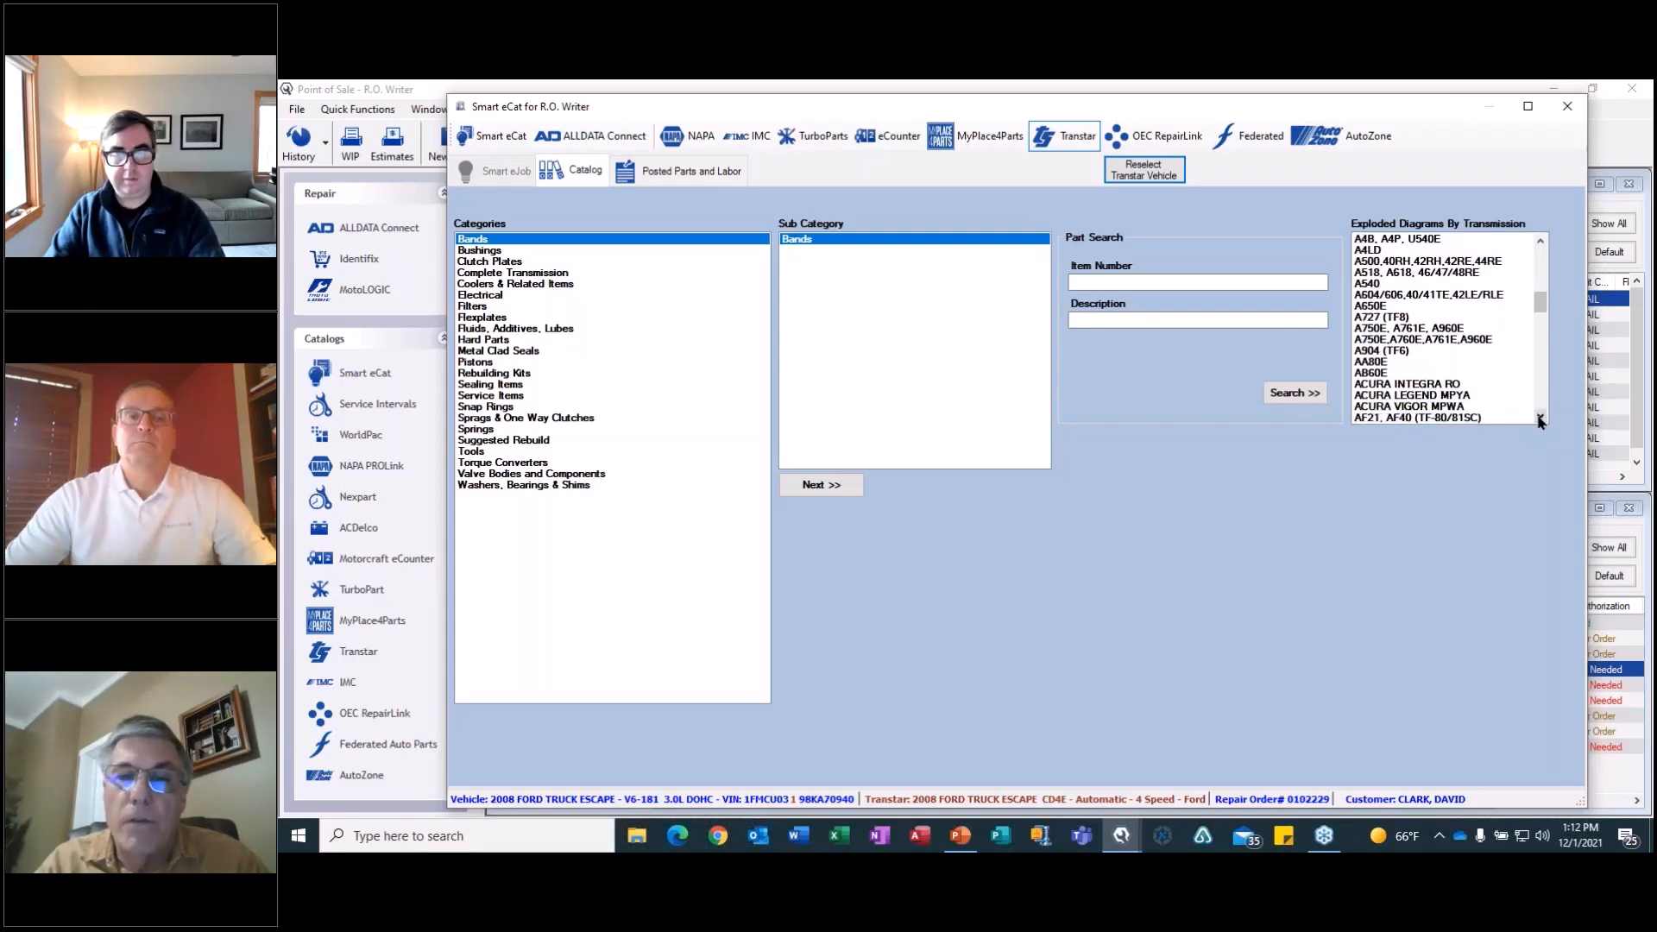
click(1540, 419)
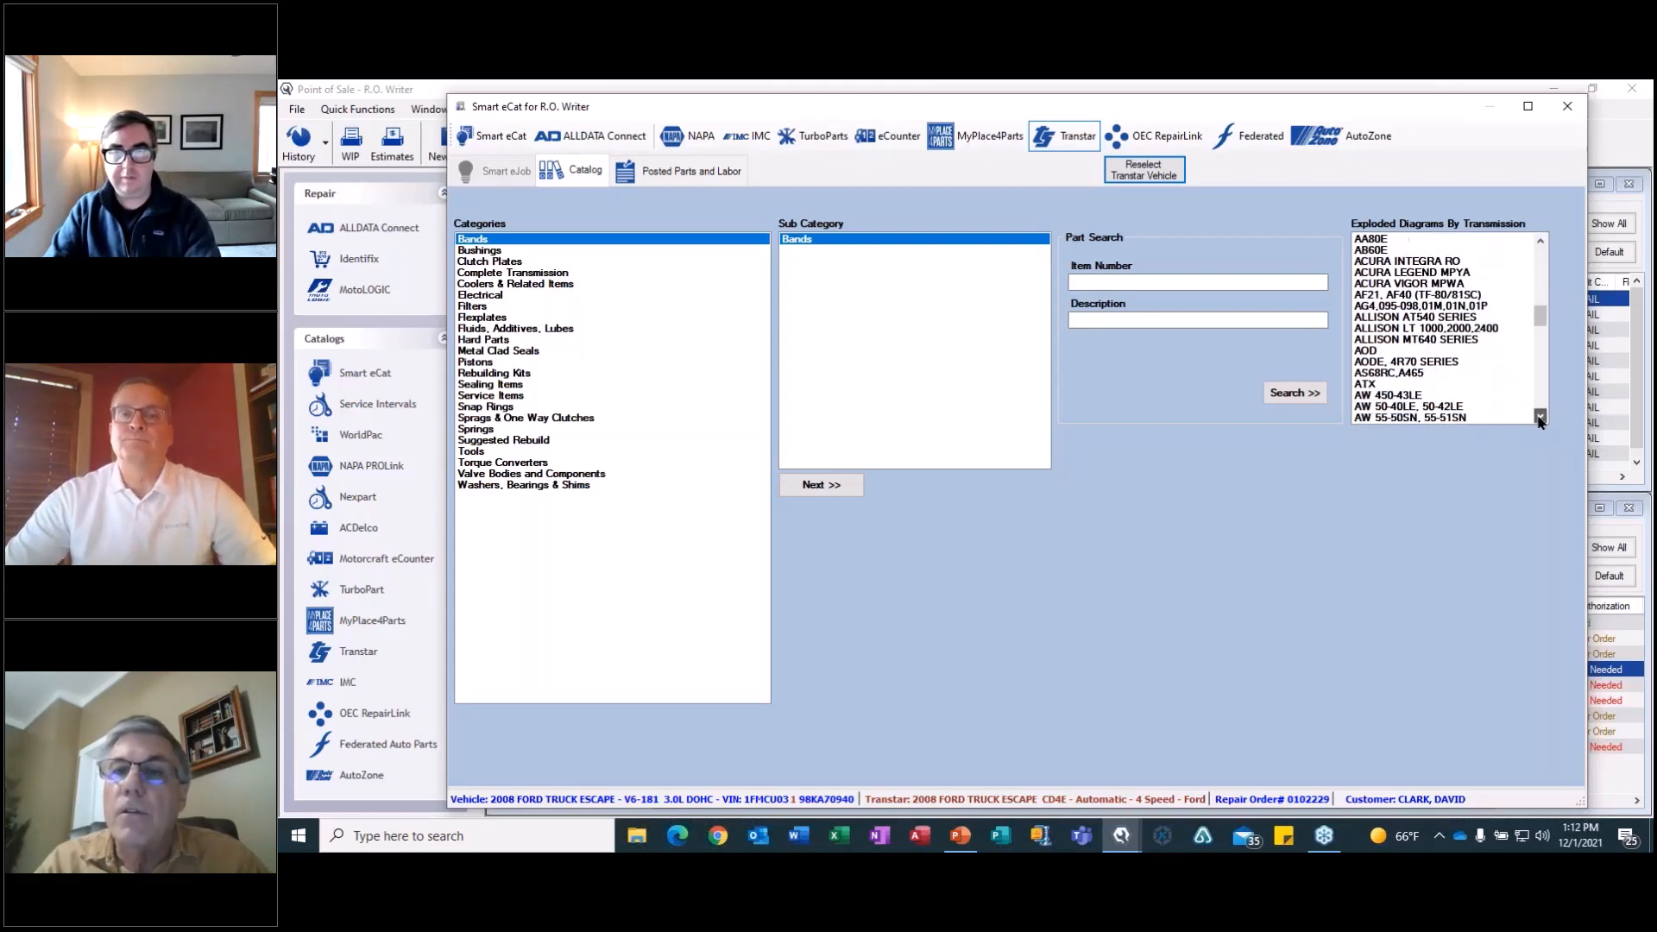
click(1540, 418)
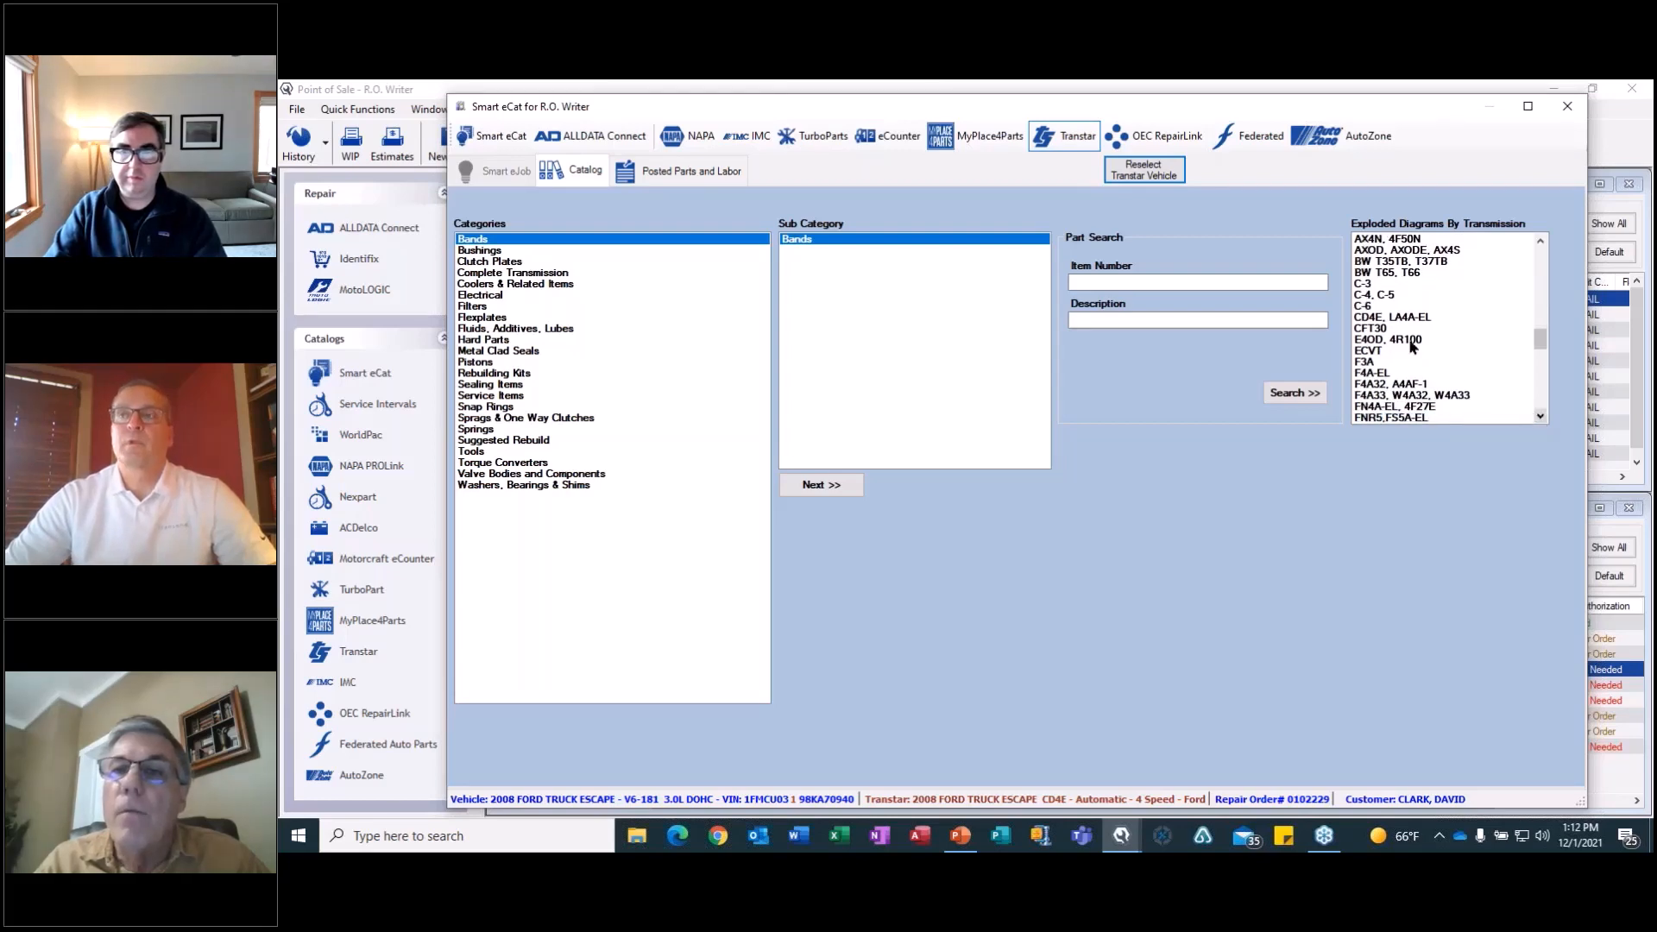
click(1394, 317)
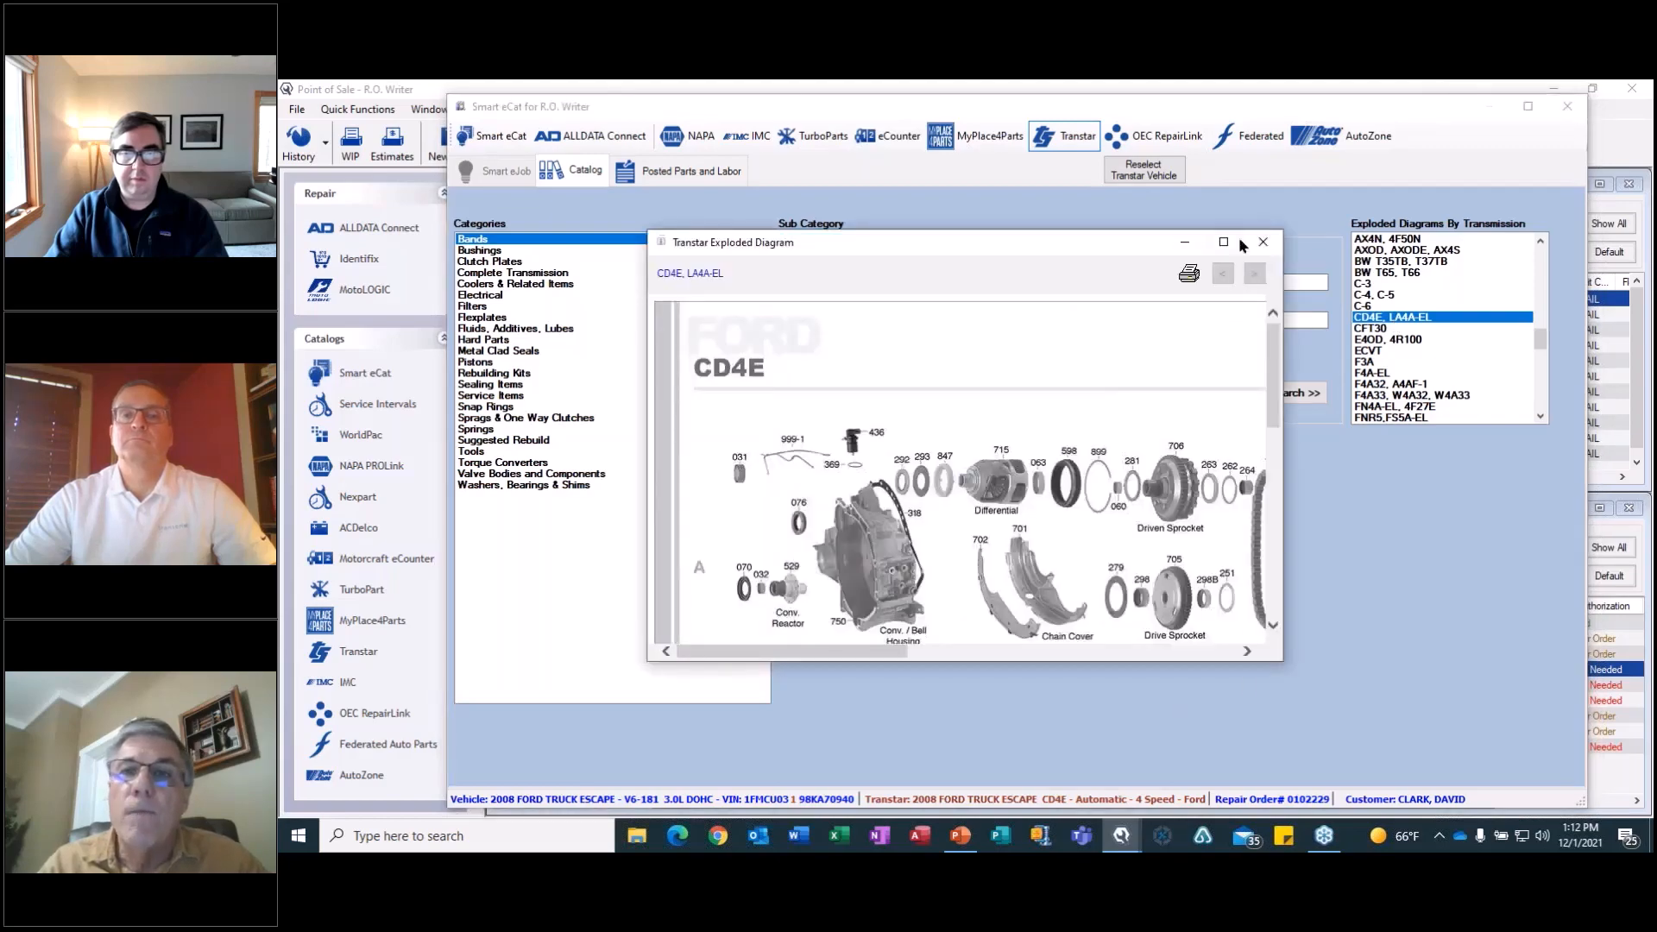
Enlarge the CD4E exploded diagram, look over its transmission parts, and close it.
click(1224, 242)
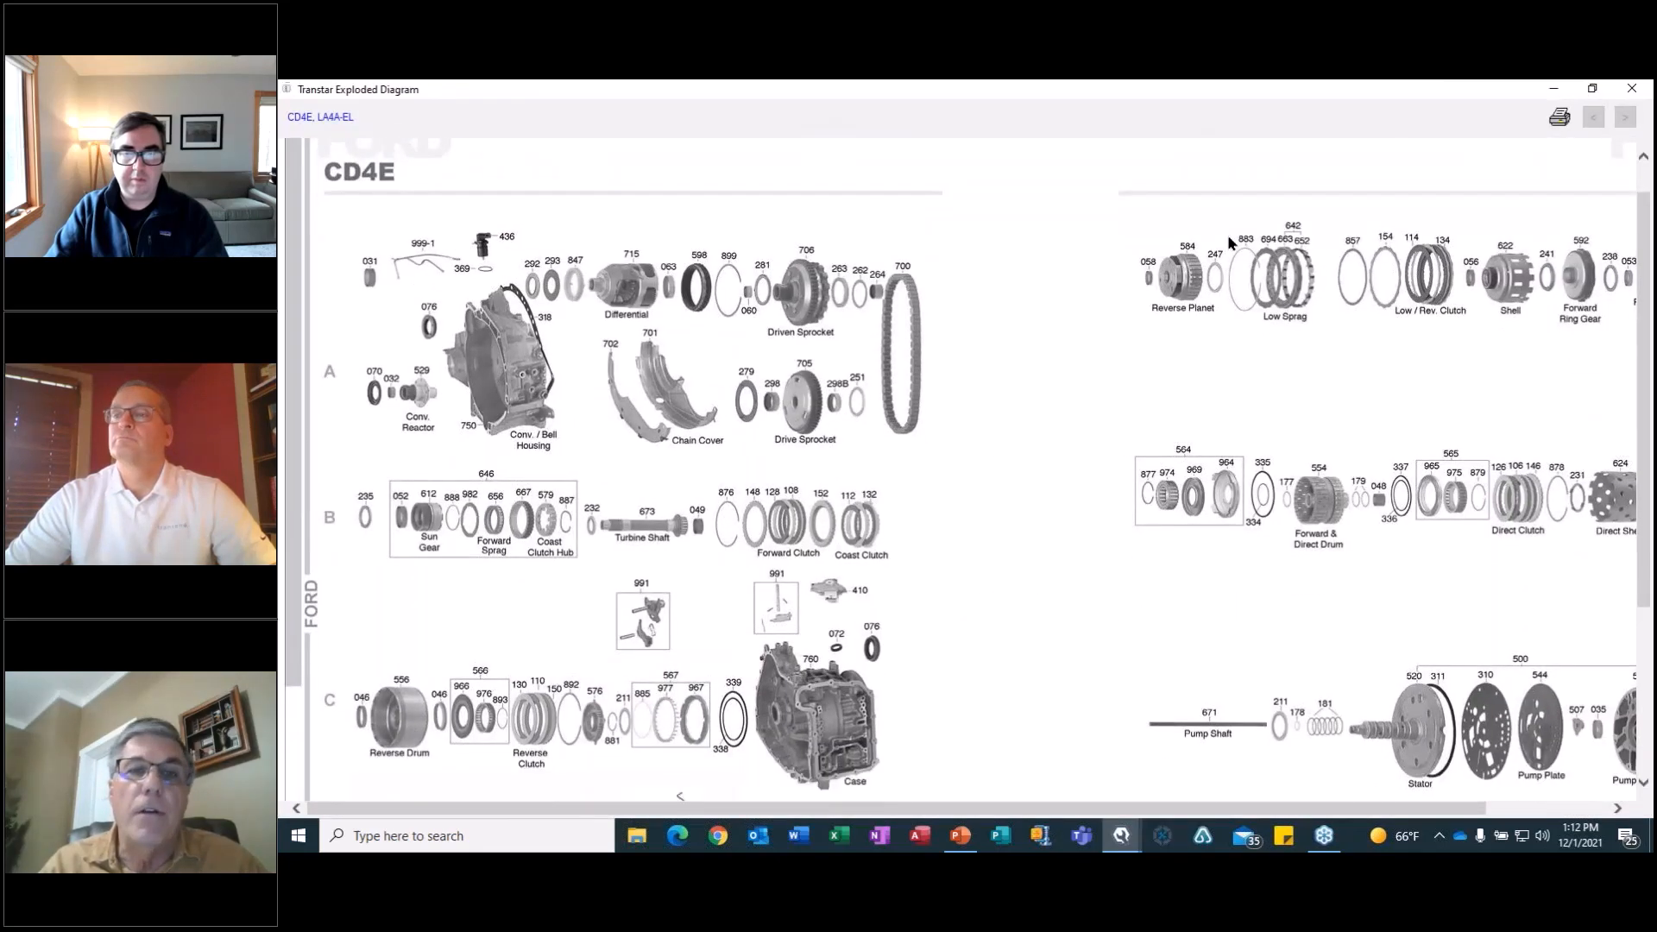
scroll(1230, 243, down, 3)
scroll(1231, 244, up, 2)
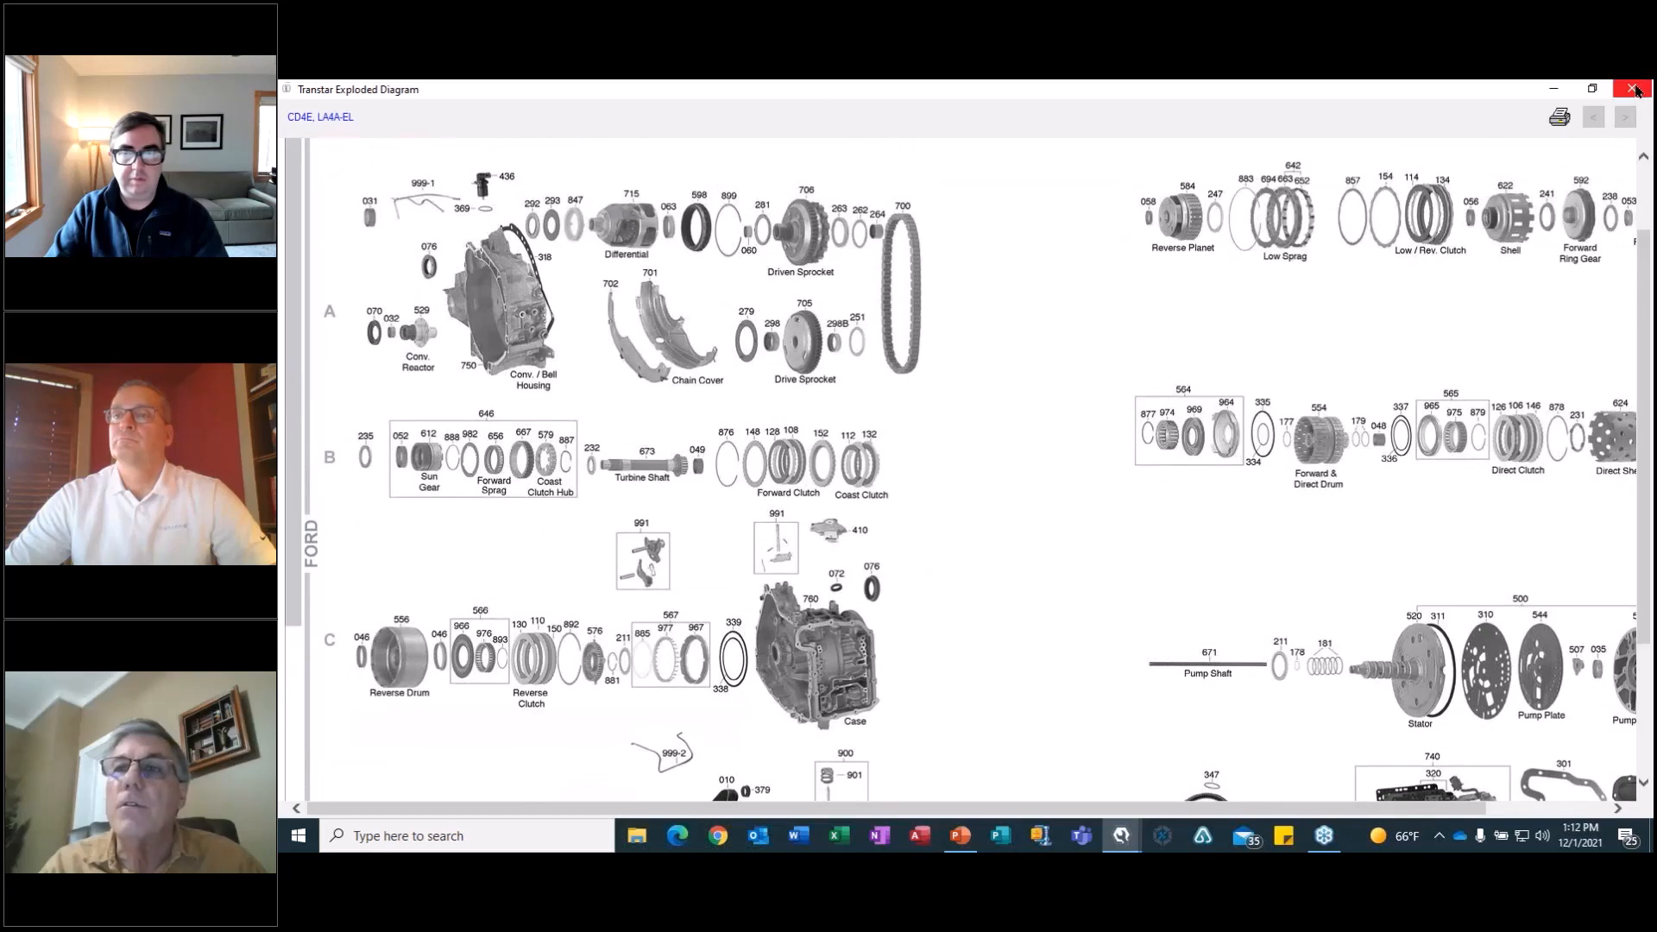
click(1633, 88)
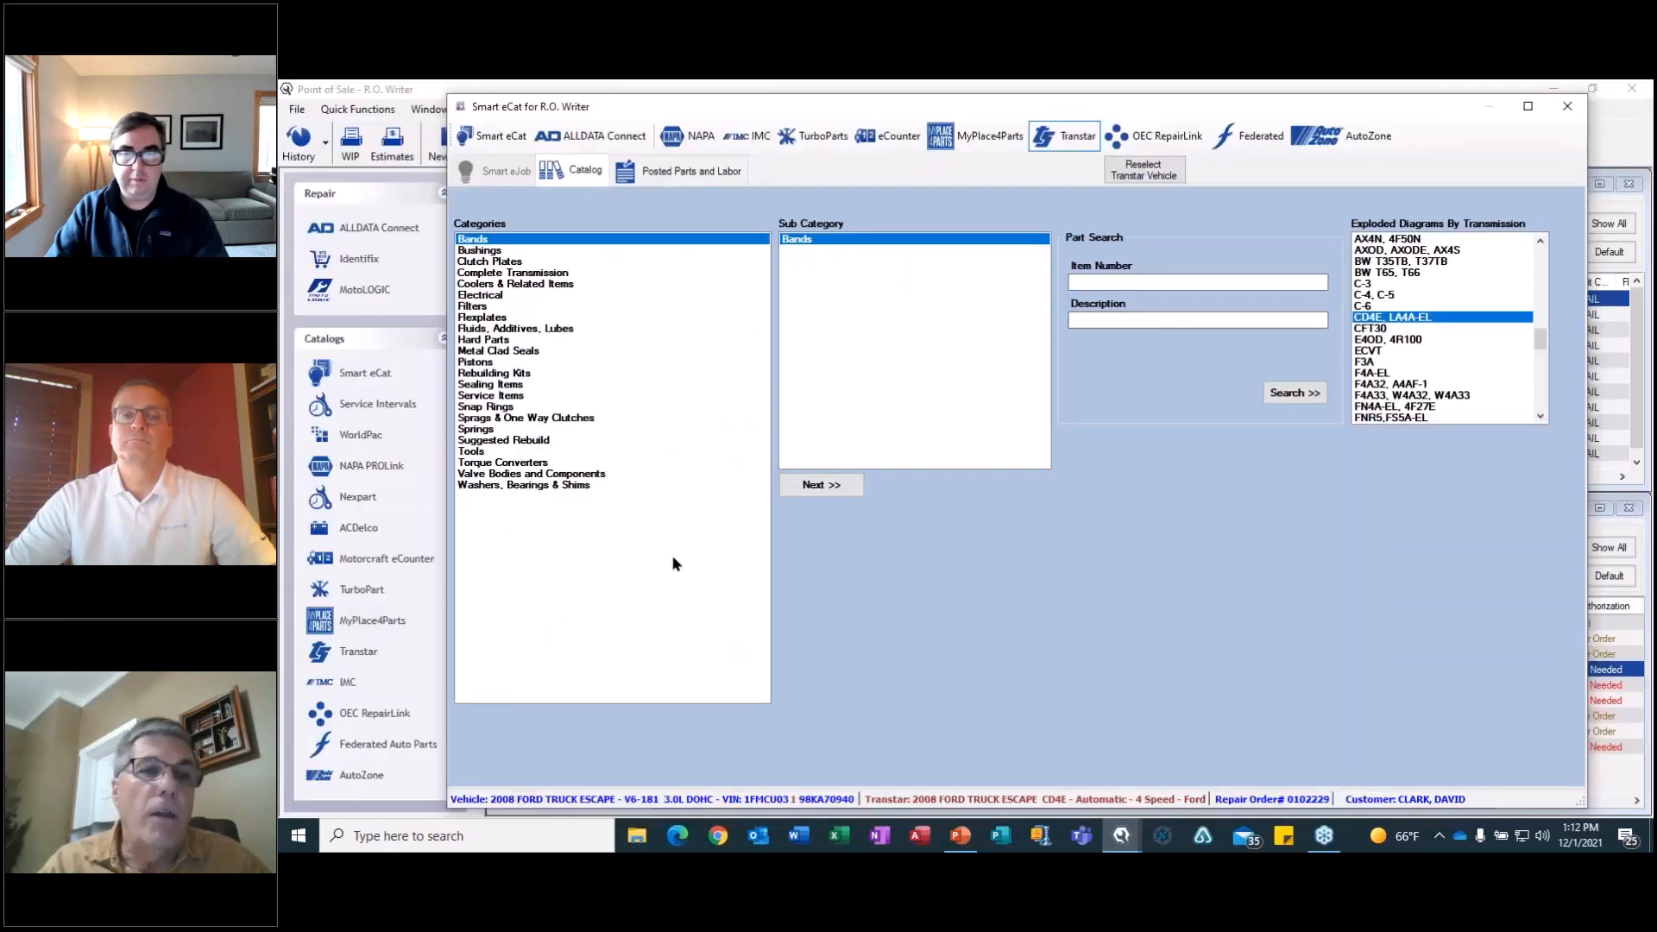
List the Transtar master kits for the Escape's CD4E transmission from the Rebuilding Kits category.
click(520, 377)
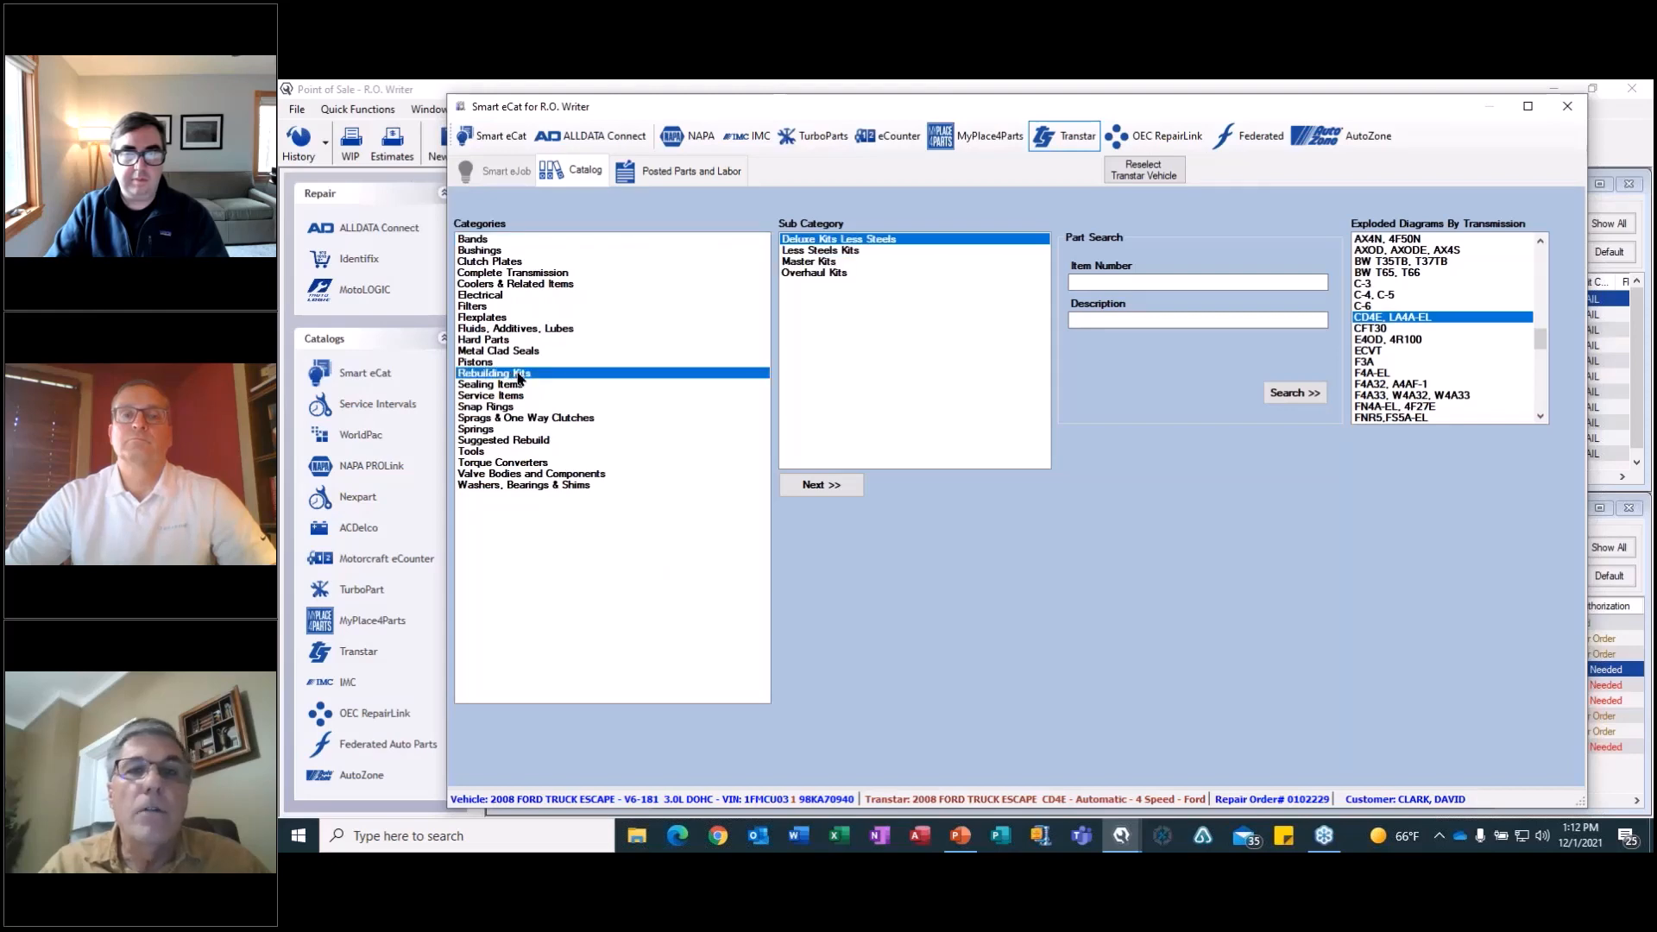
click(811, 263)
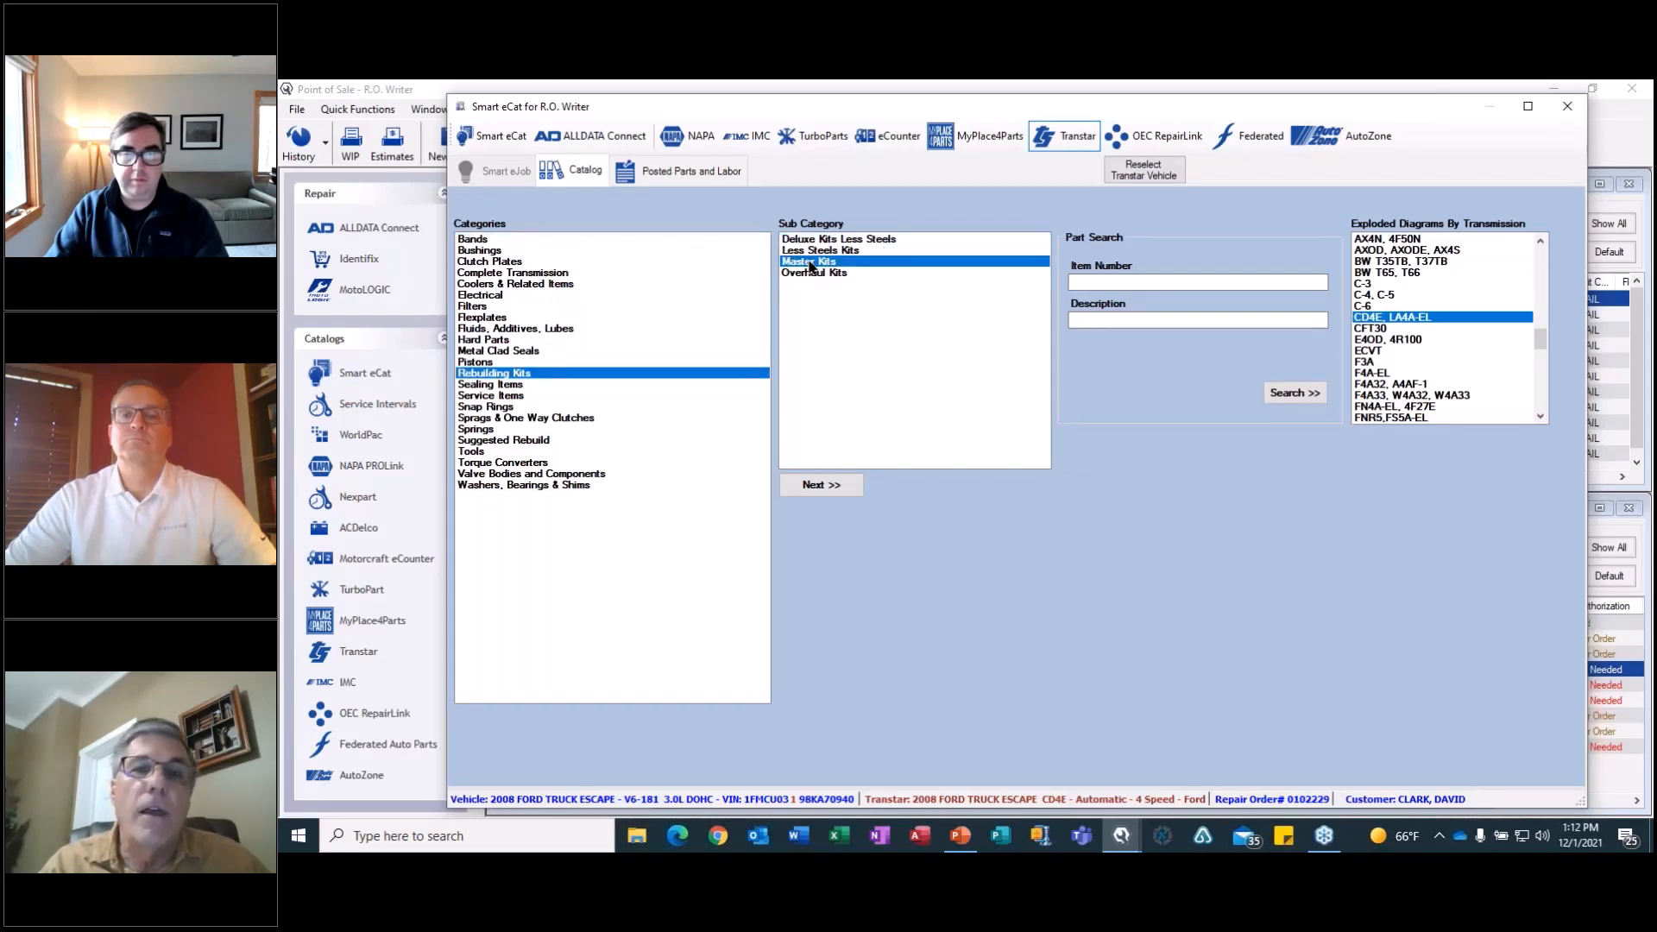
double_click(811, 262)
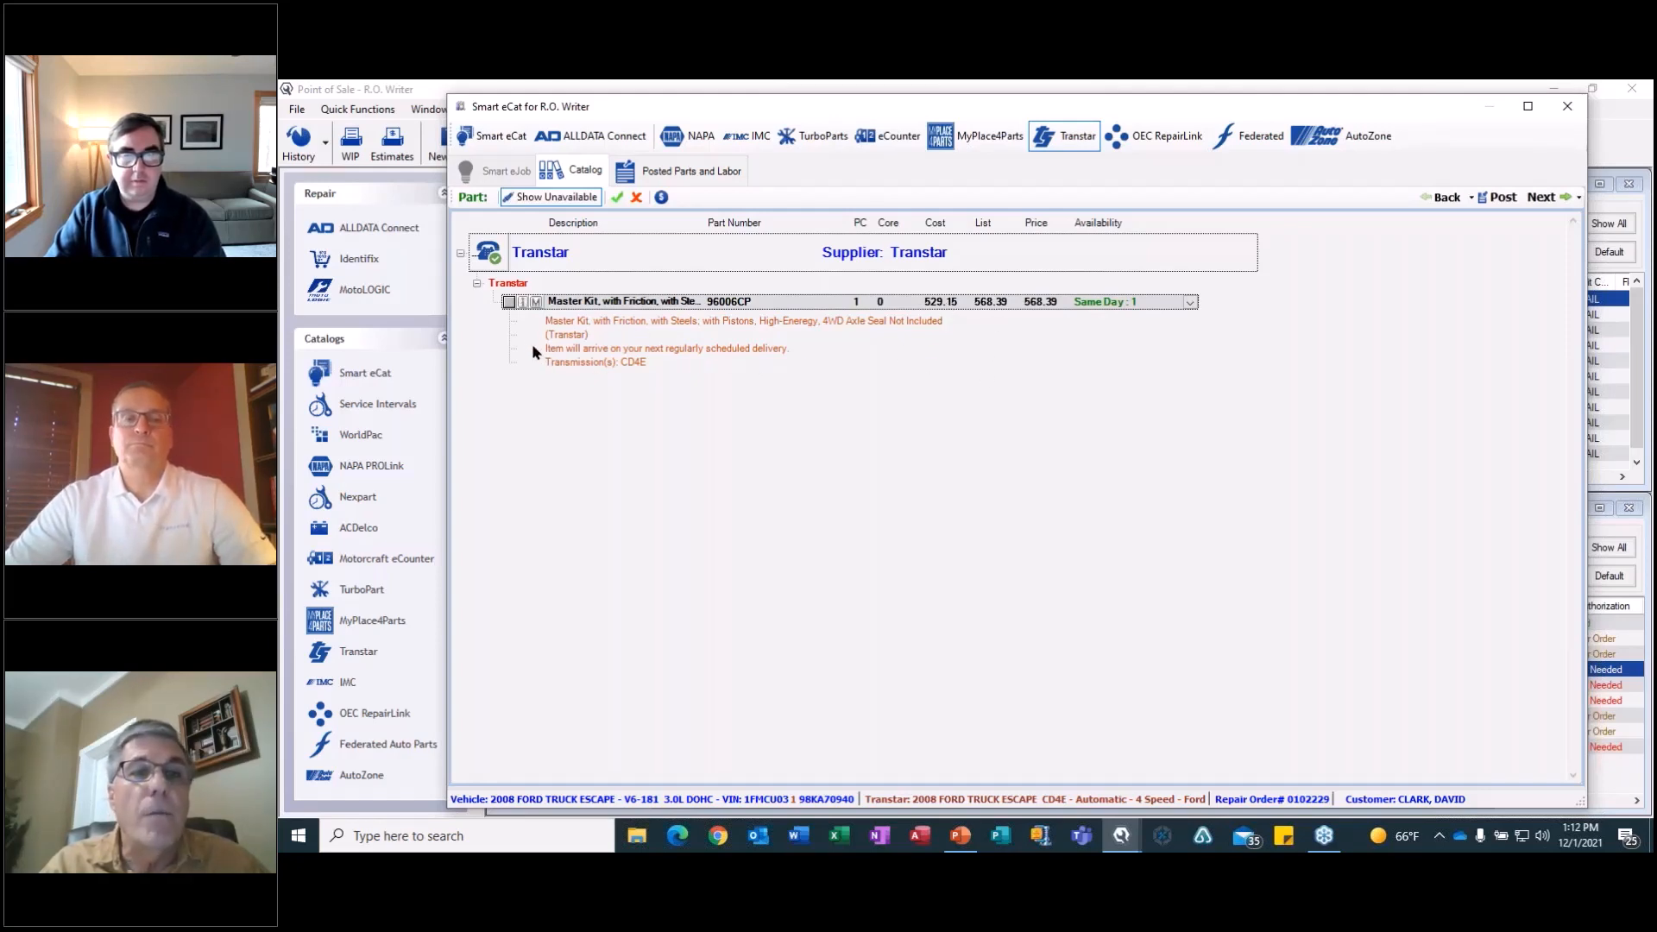
Check the picture and vehicle application of master kit 96006CP, and post the kit.
click(522, 302)
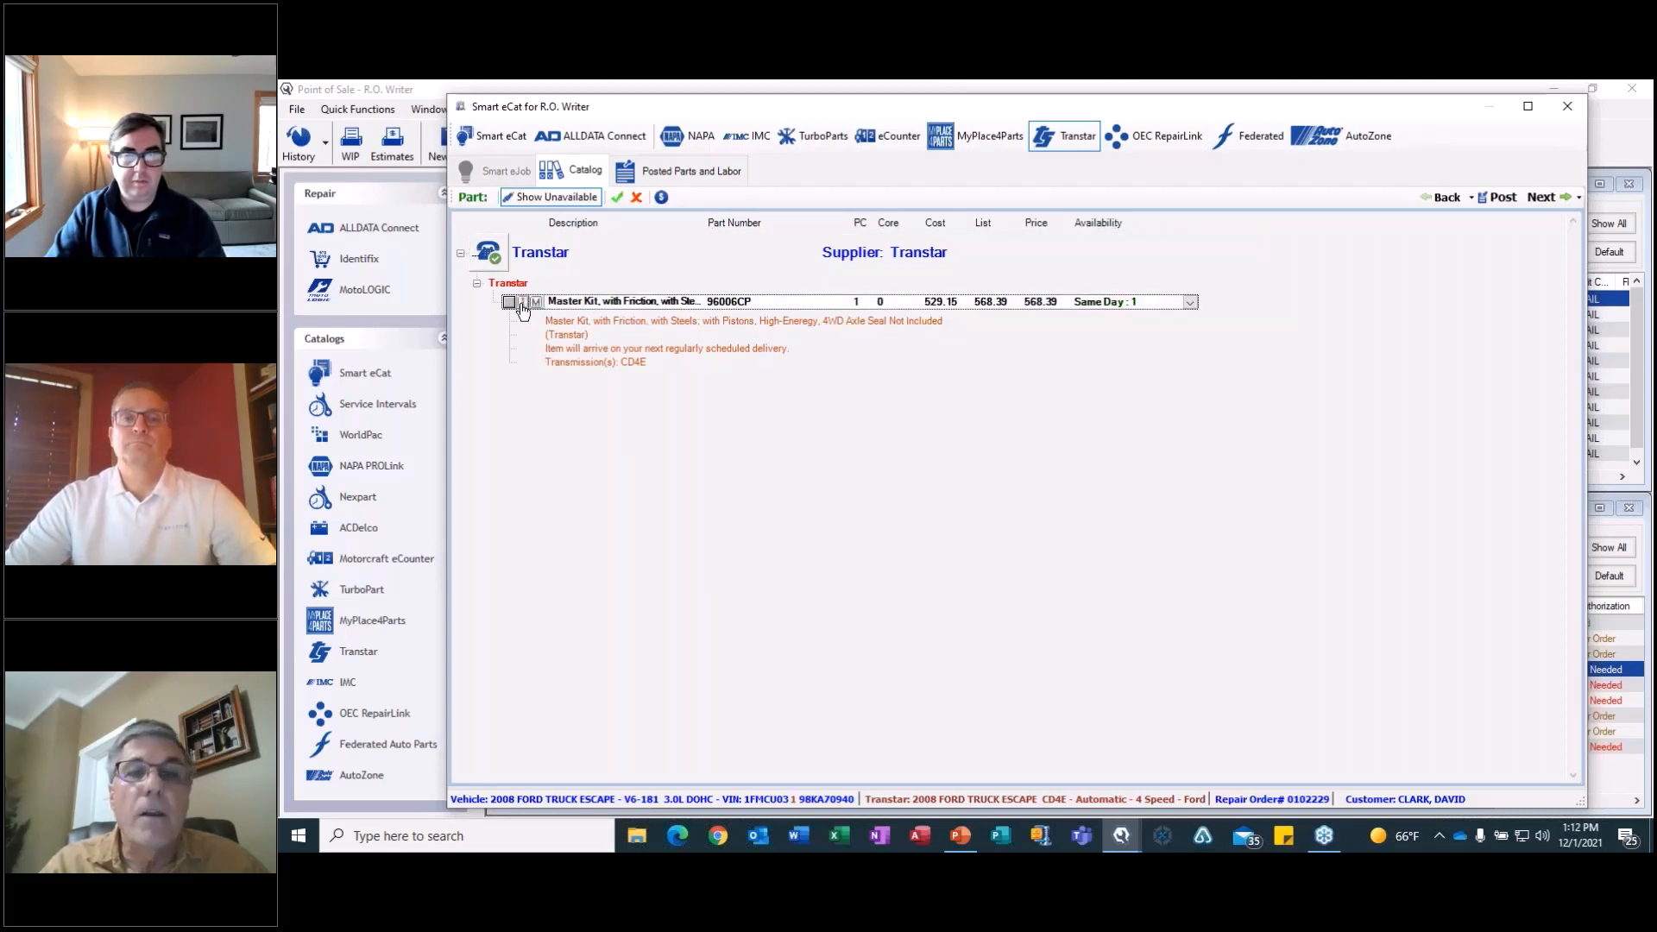
scroll(1084, 343, up, 2)
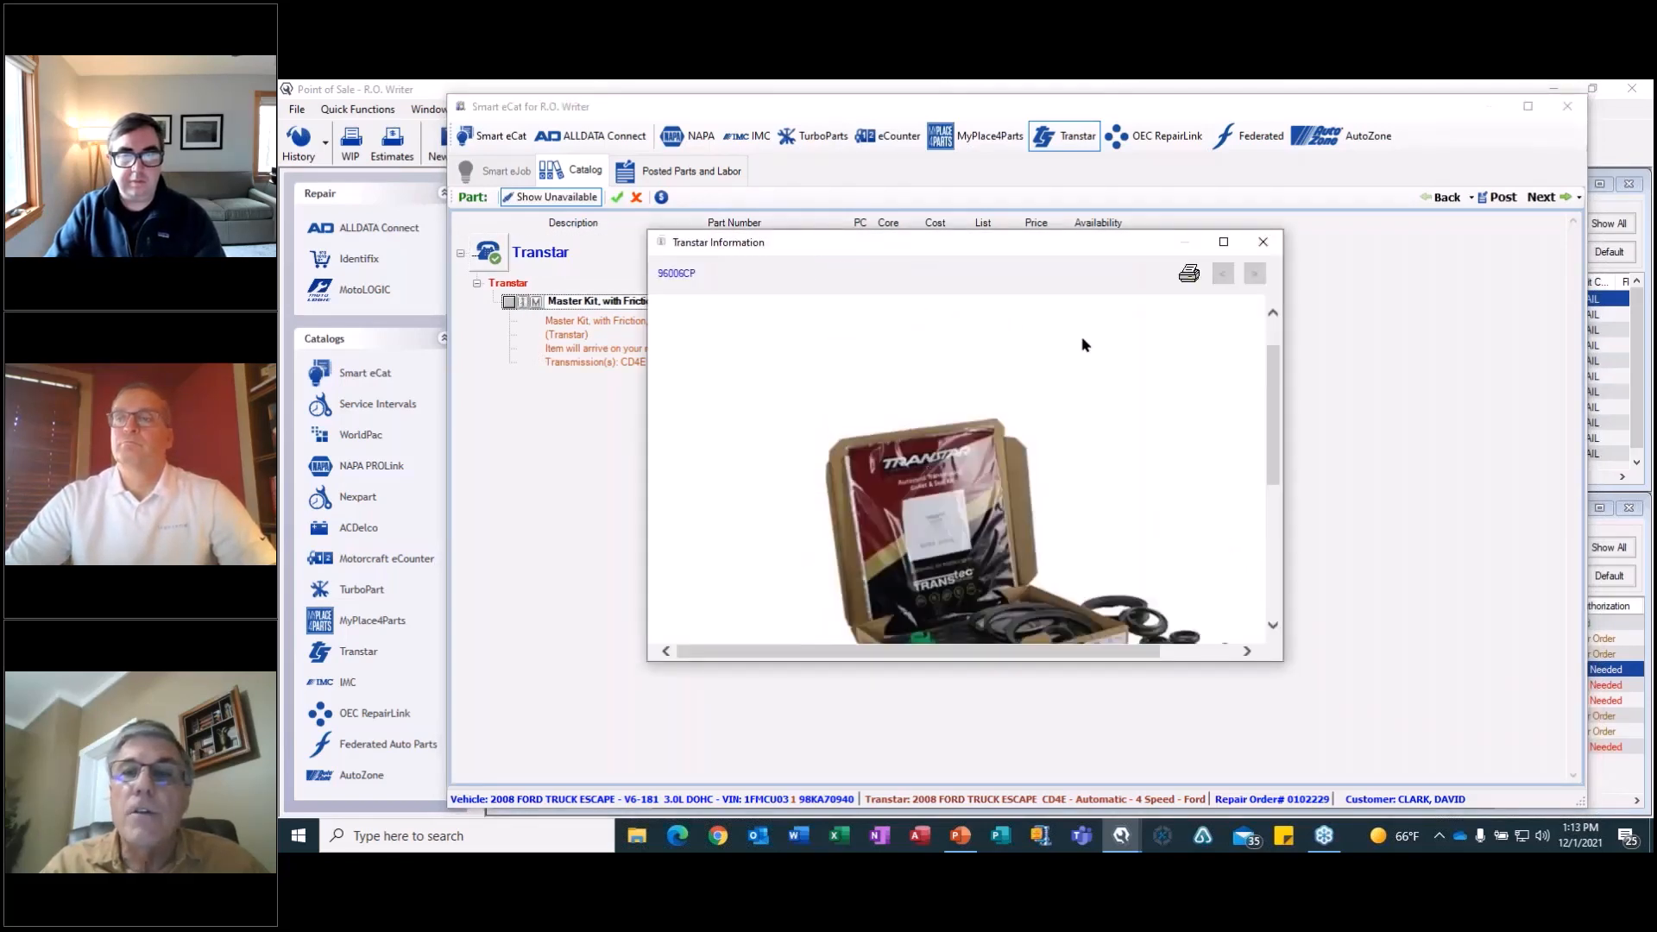
click(1261, 245)
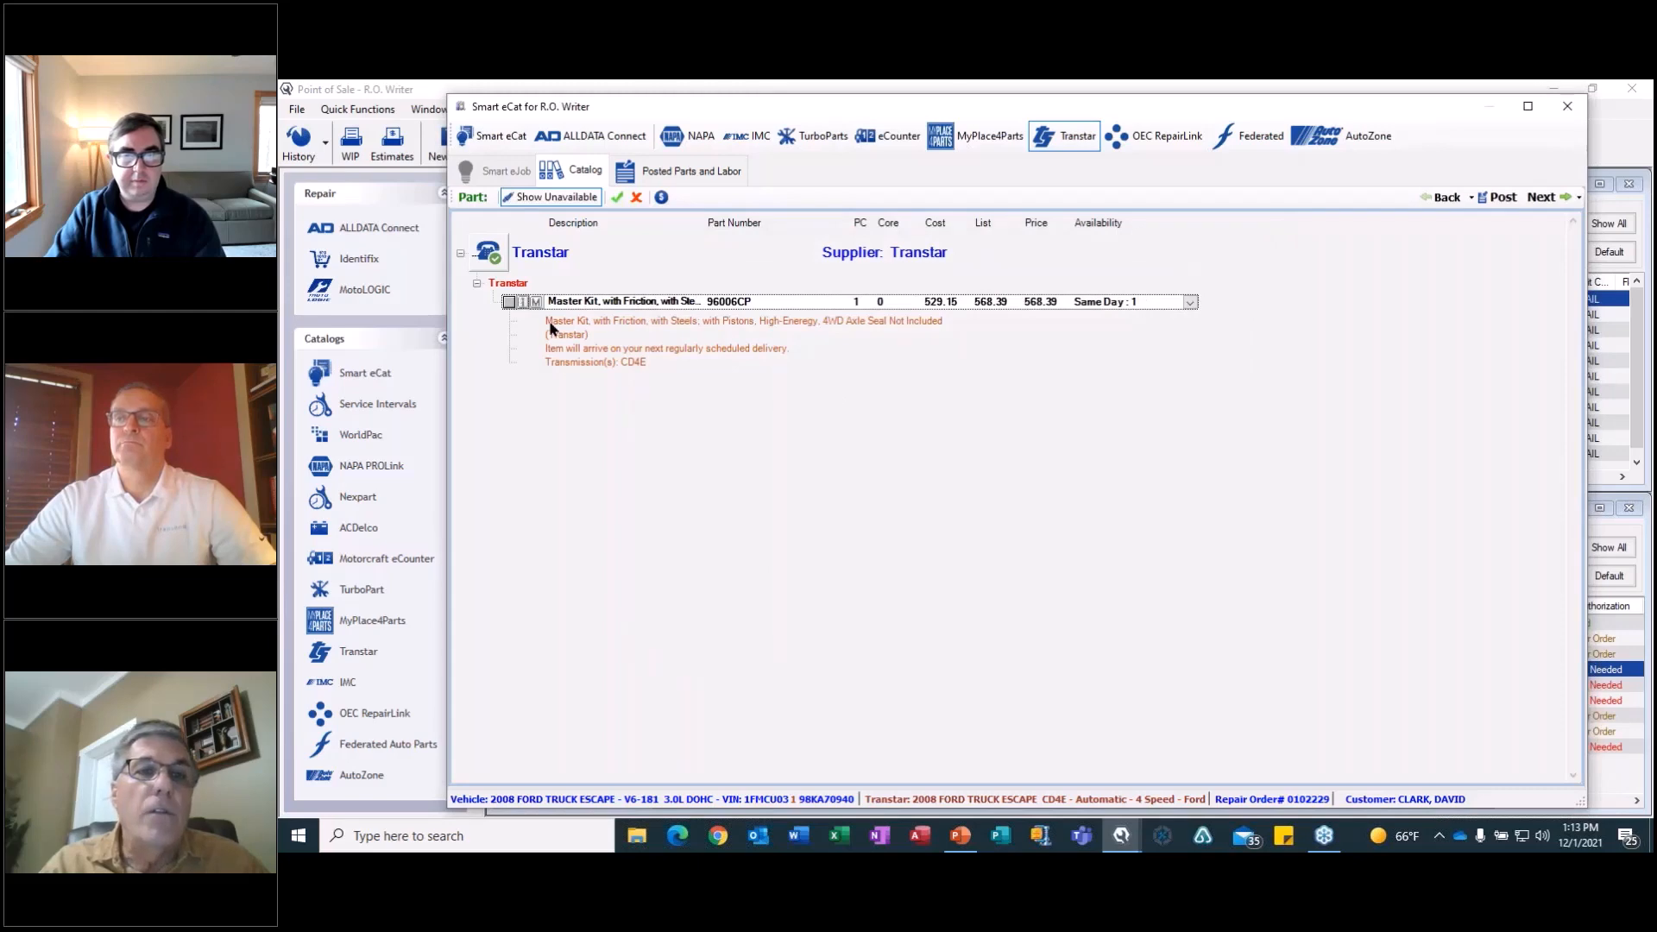
click(536, 302)
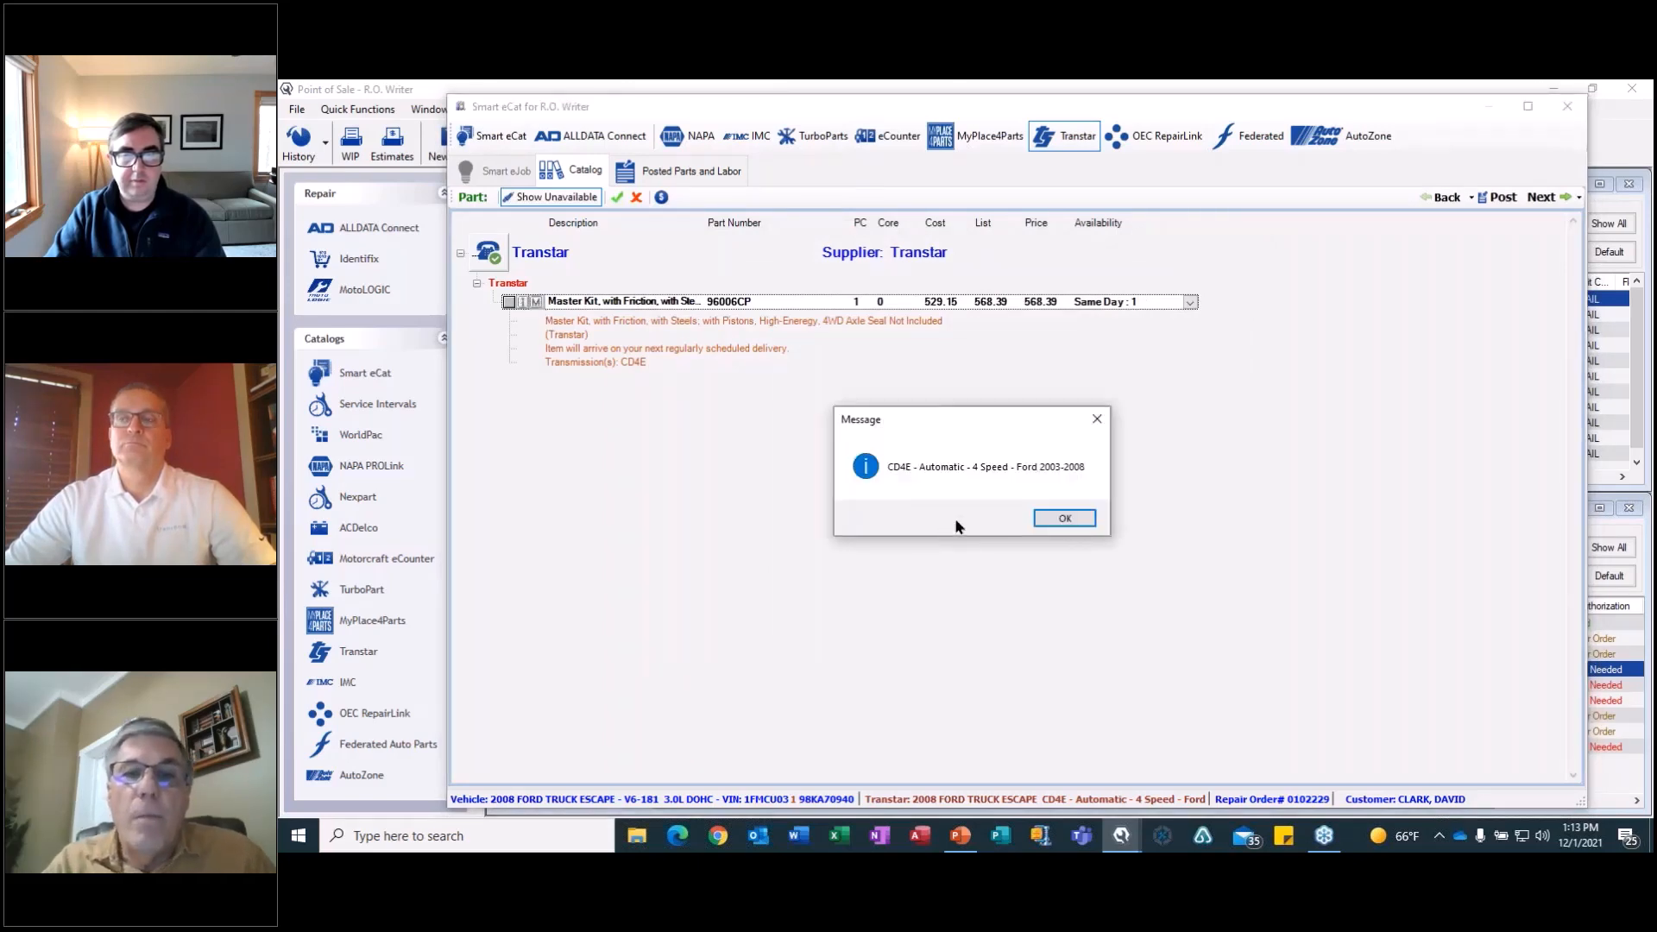
click(1070, 521)
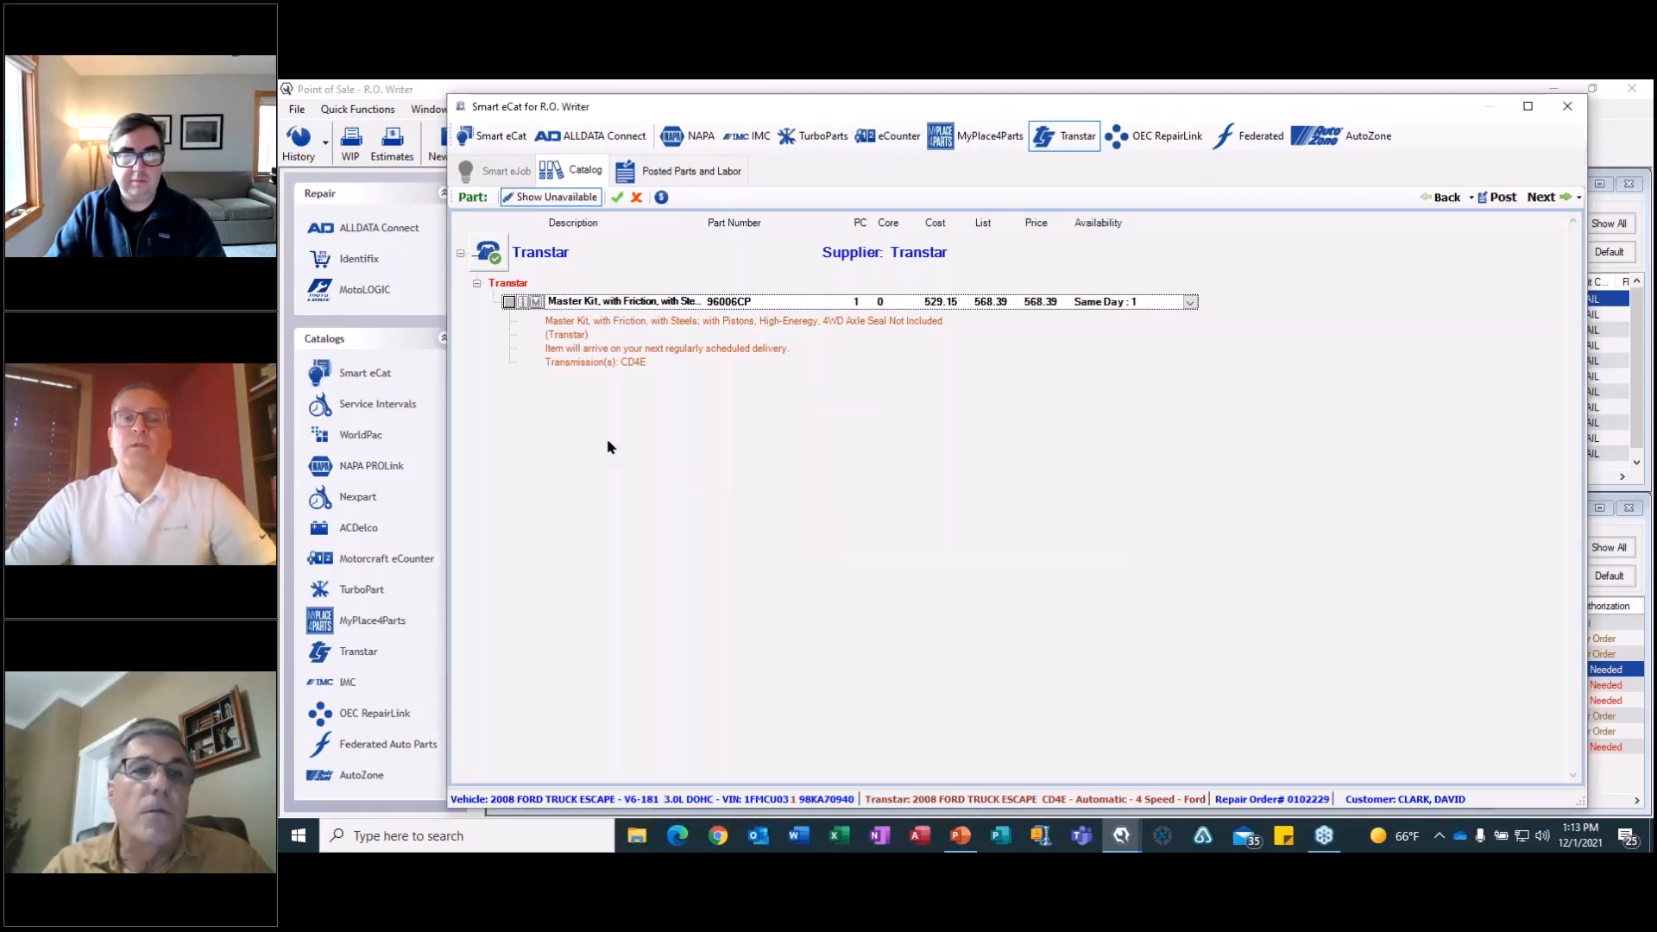
click(509, 301)
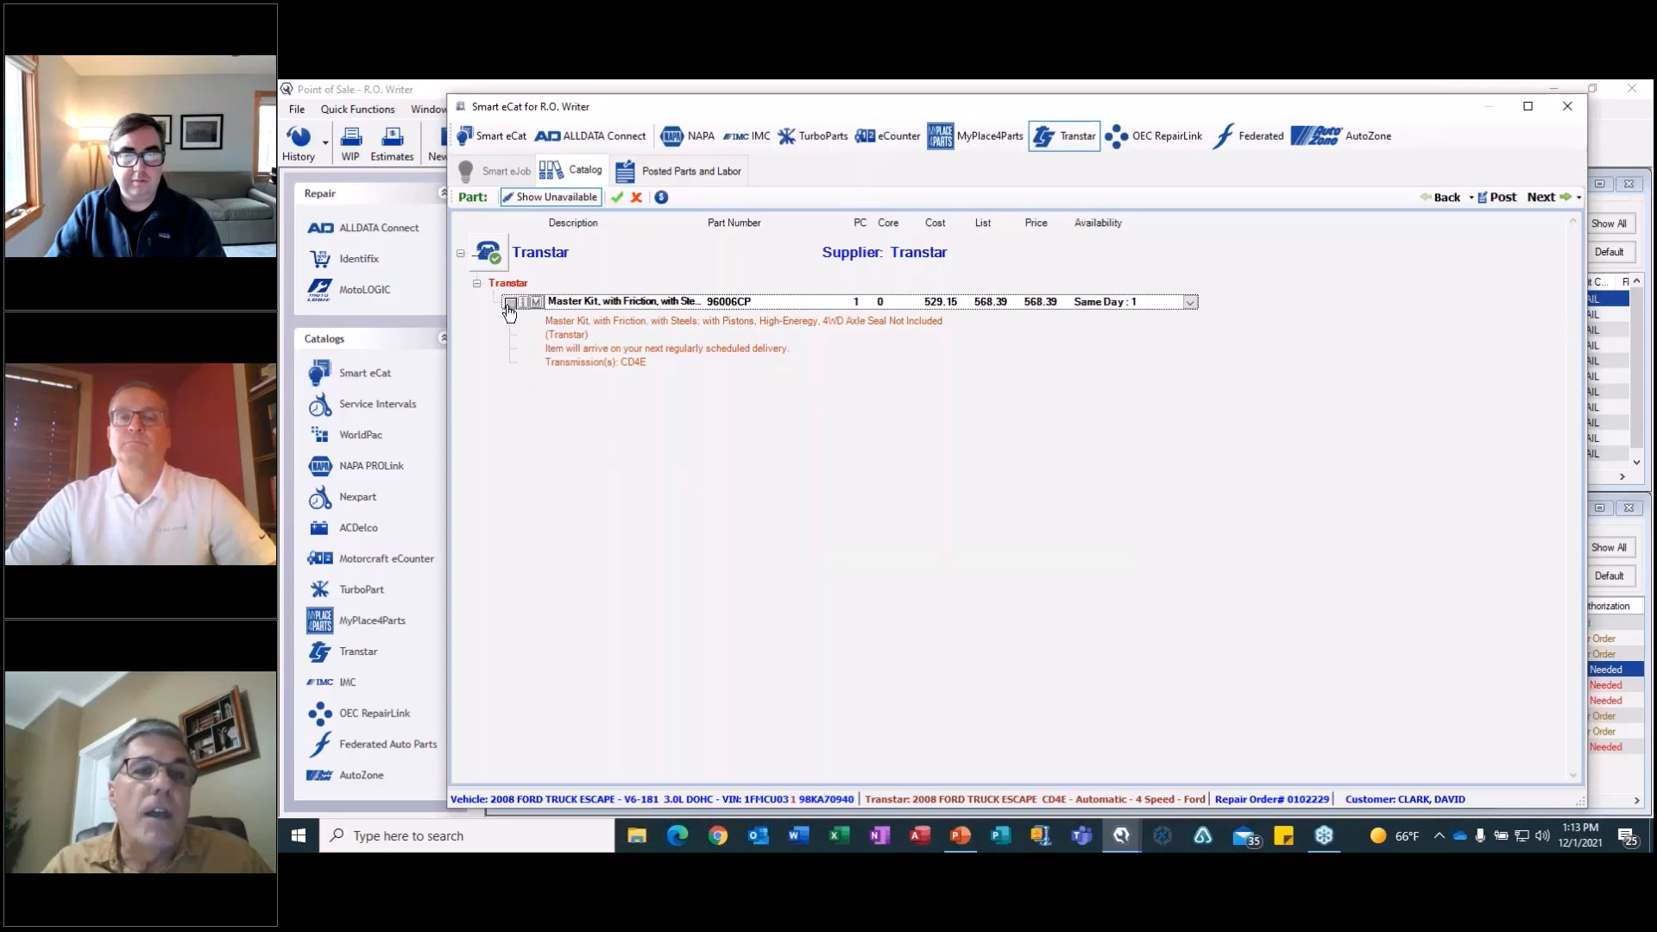
click(1498, 199)
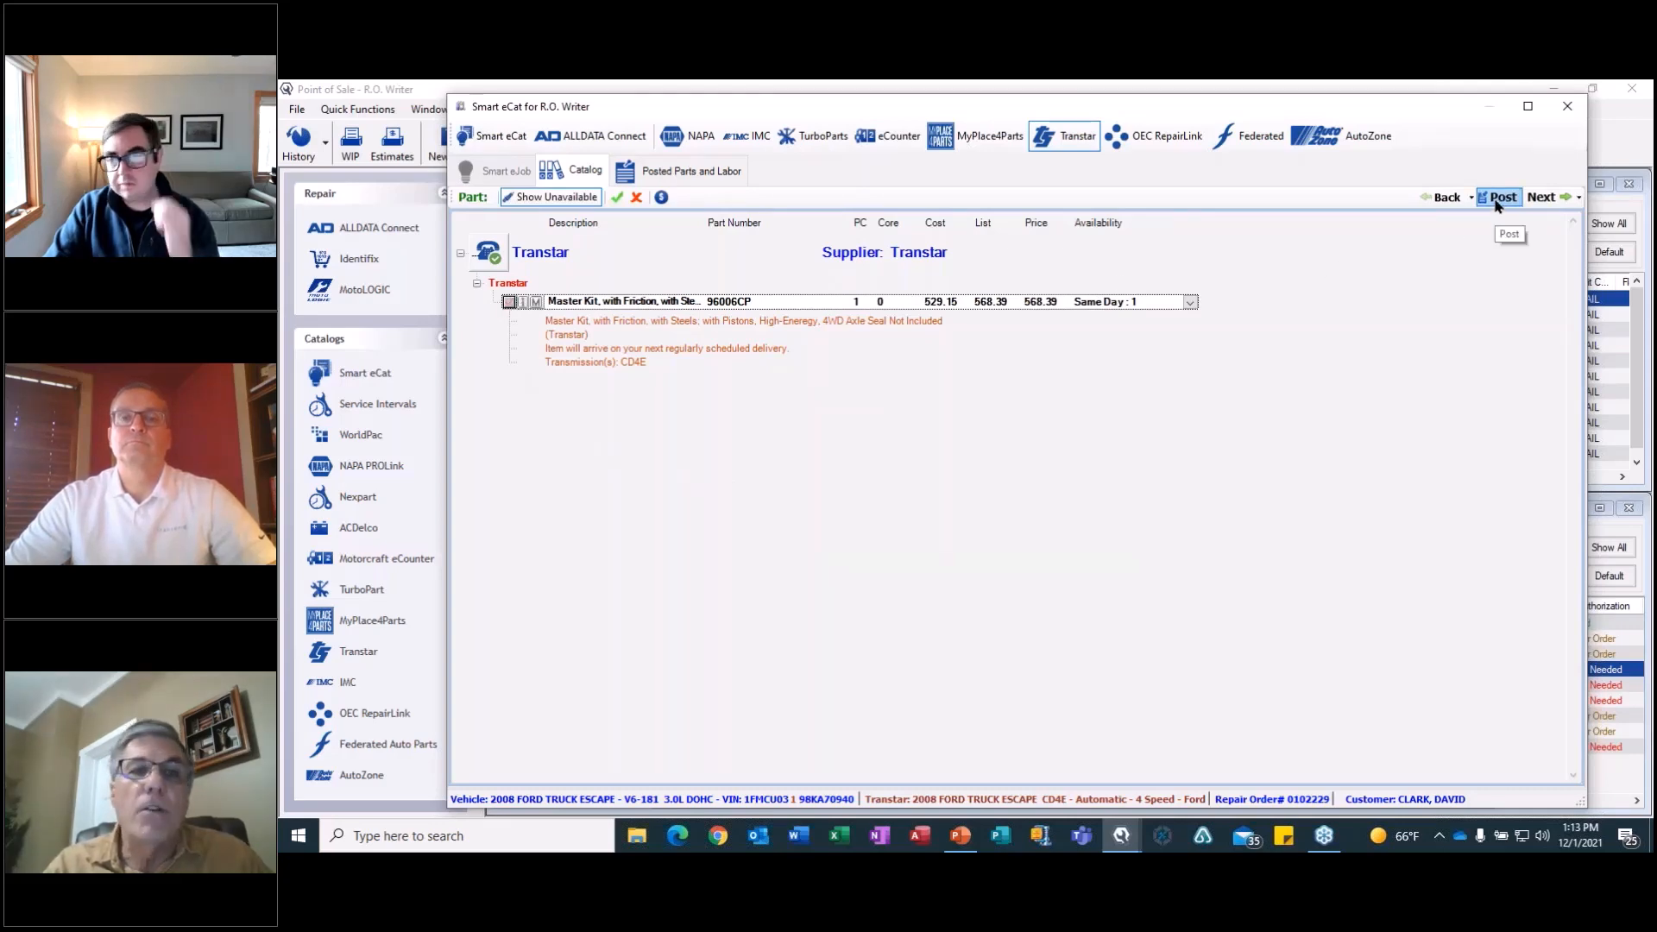
Find the CD4E filters in the Transtar catalog, check the picture of aftermarket filter A96010, and post that filter.
click(1448, 204)
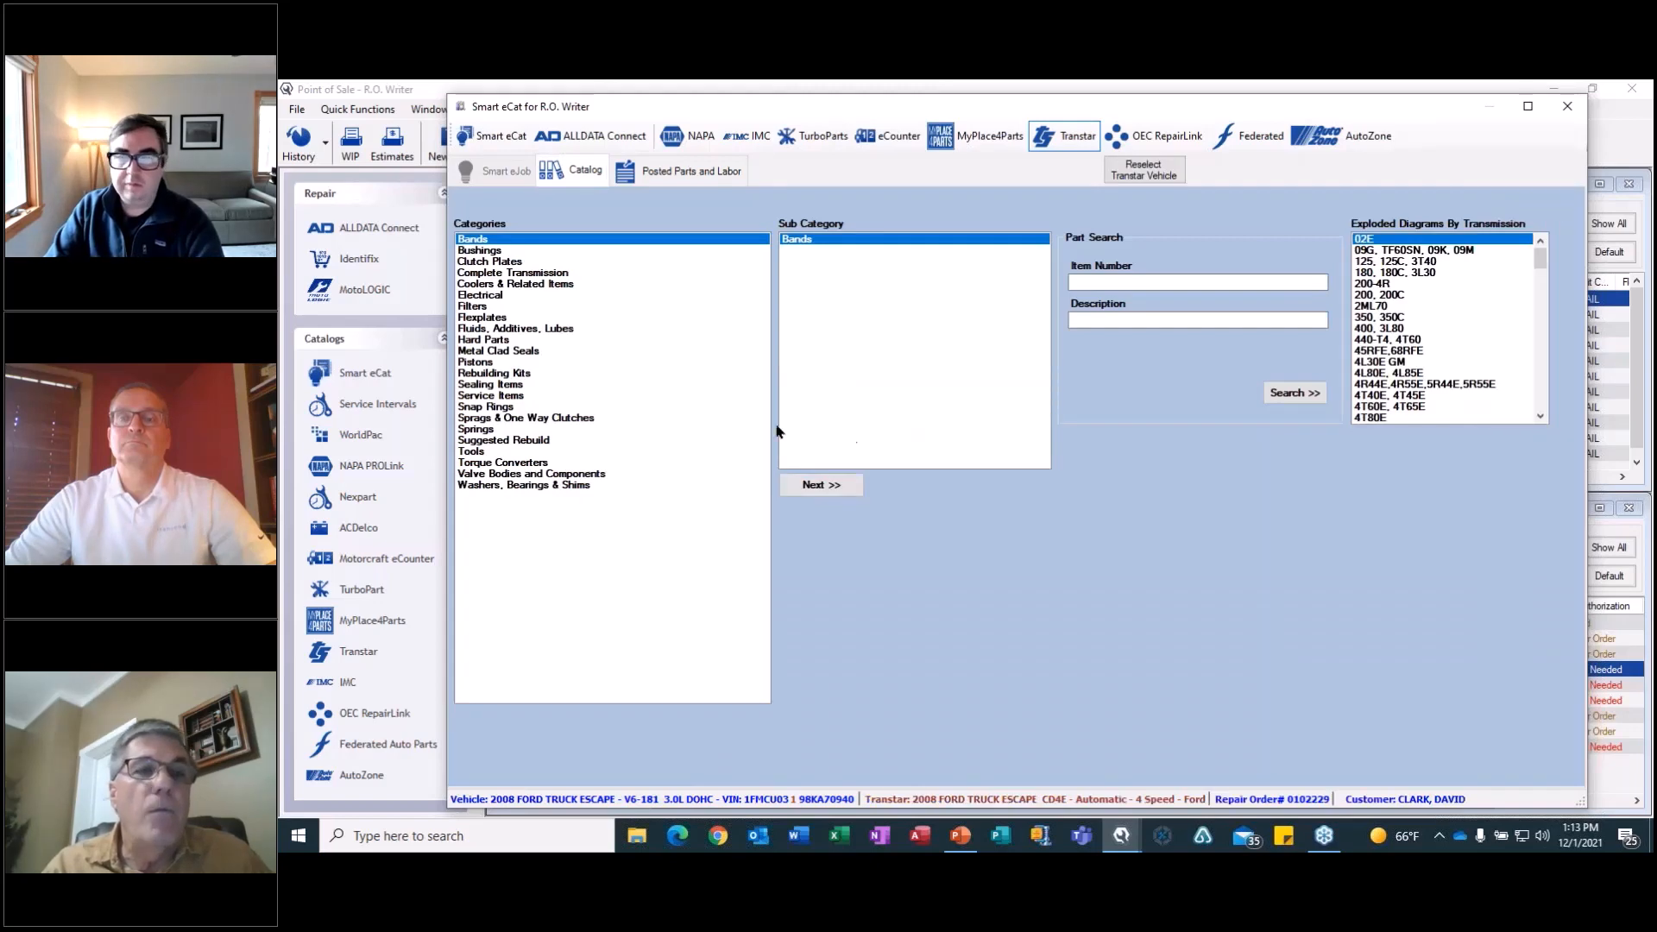
click(475, 308)
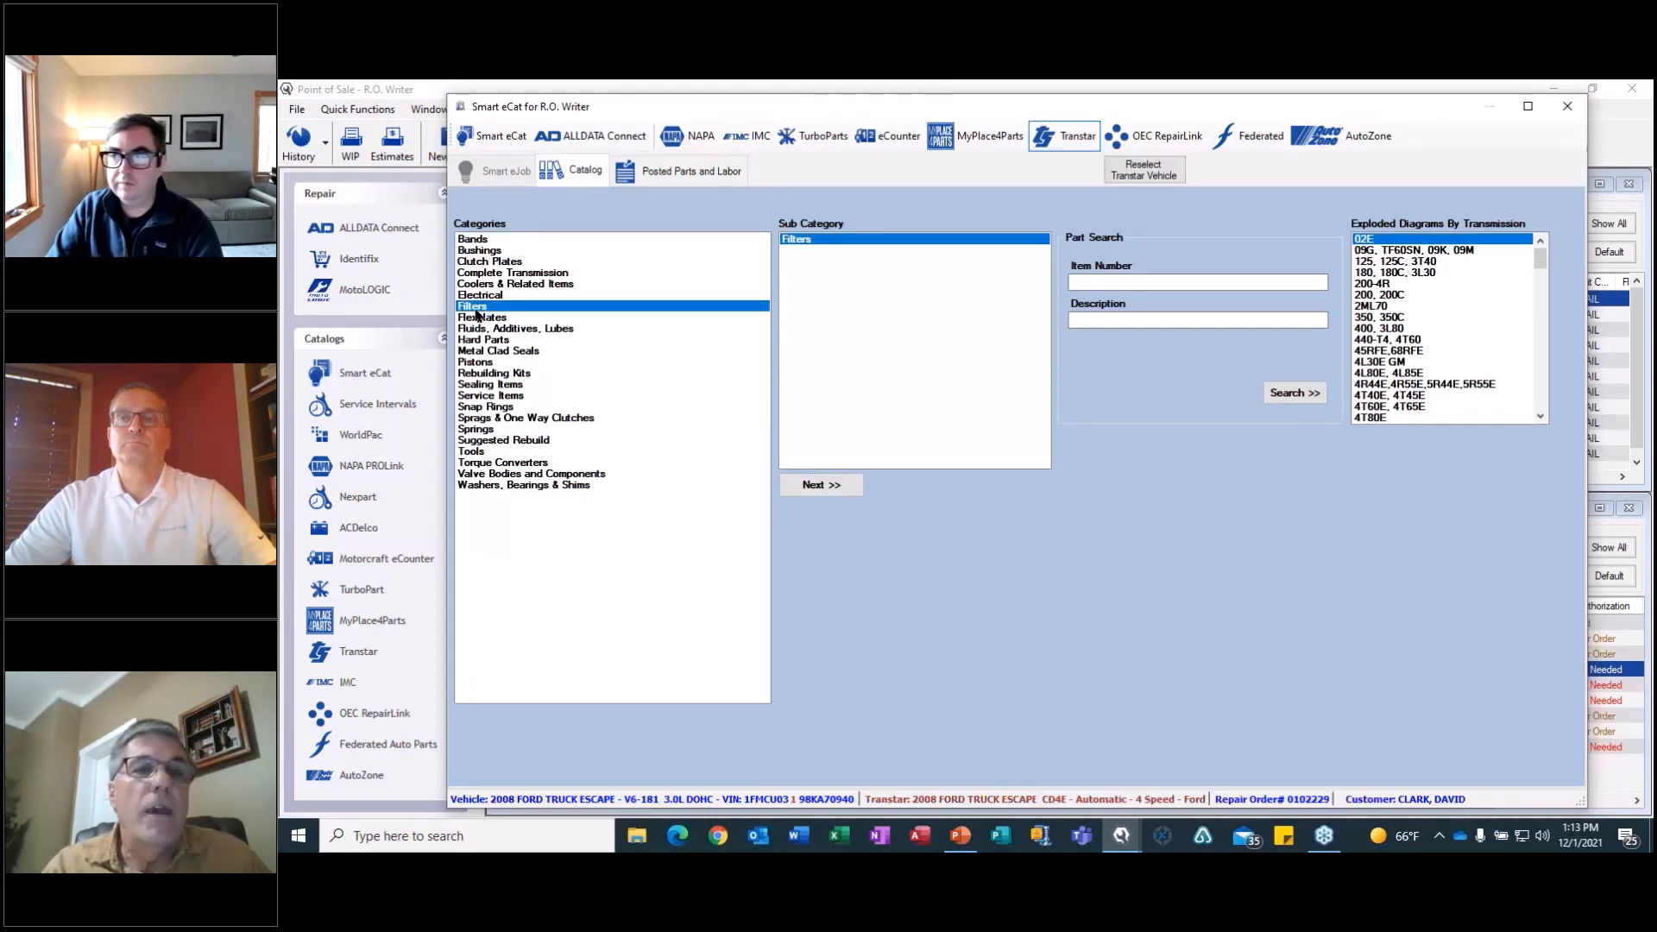
double_click(801, 240)
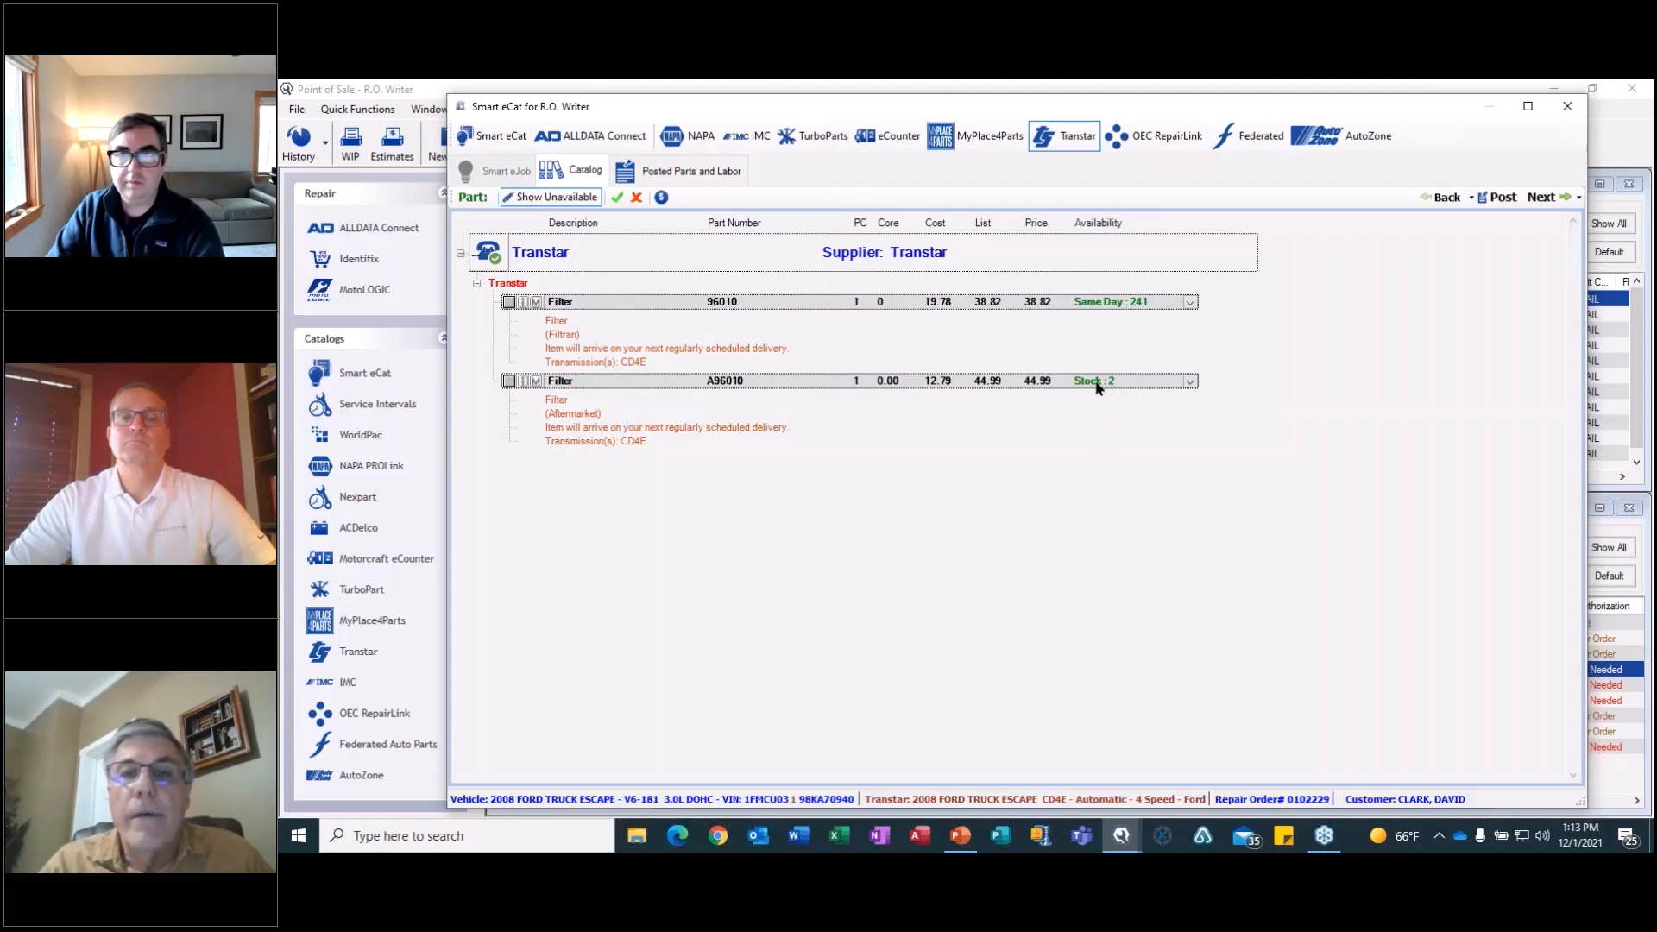
click(522, 381)
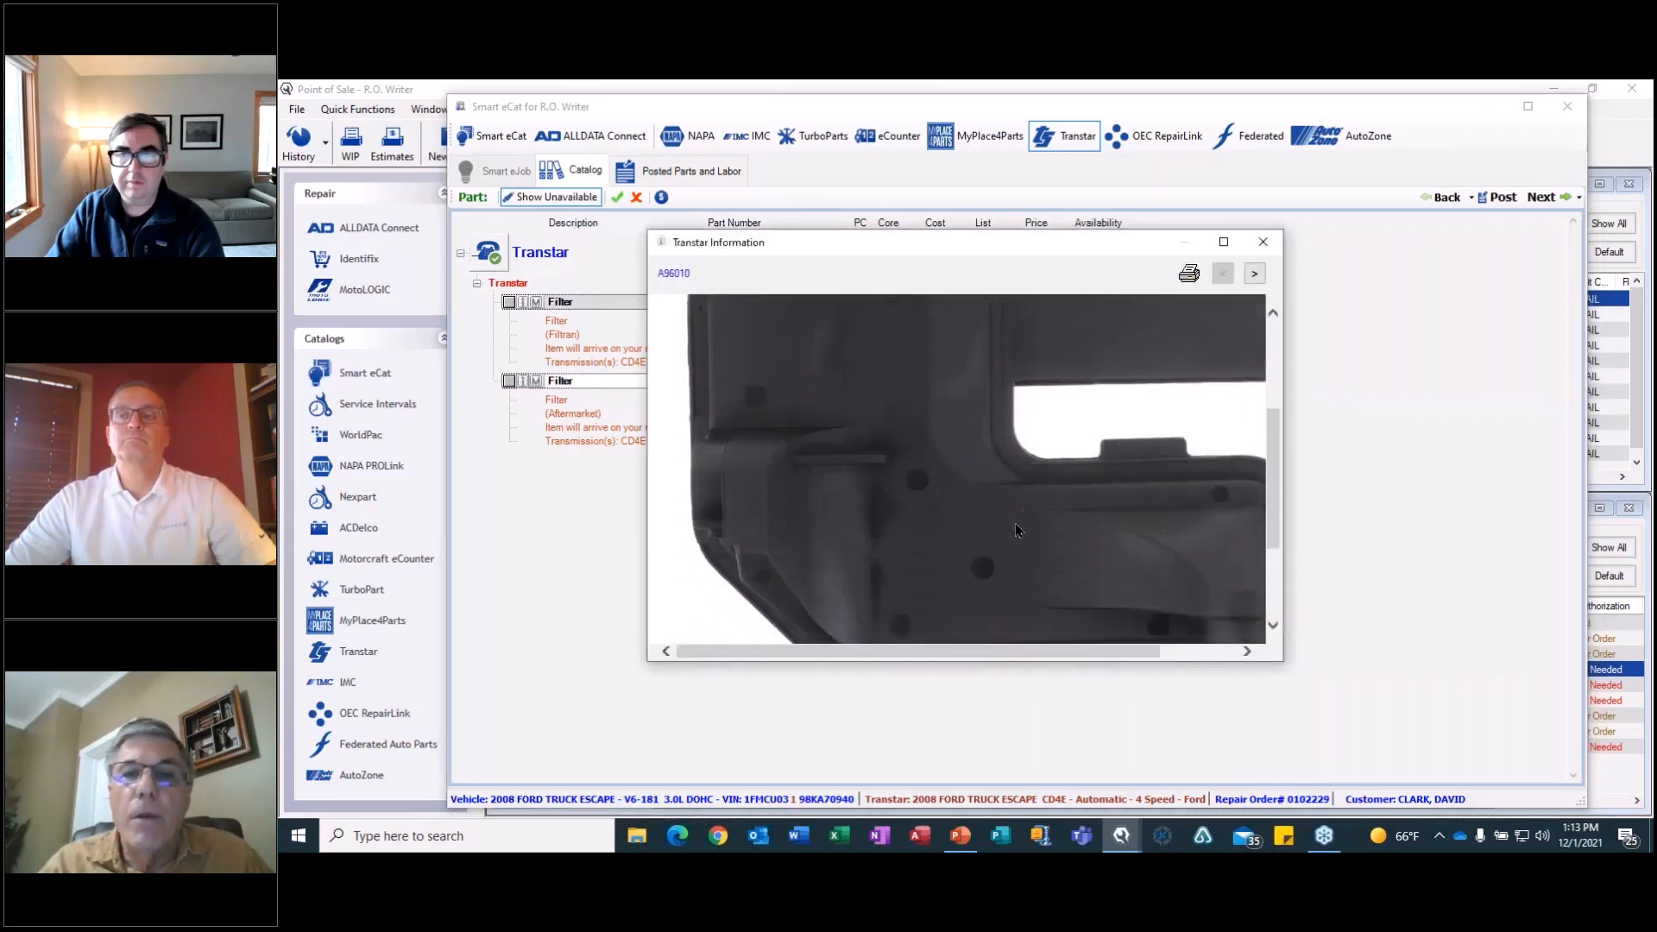
click(1262, 242)
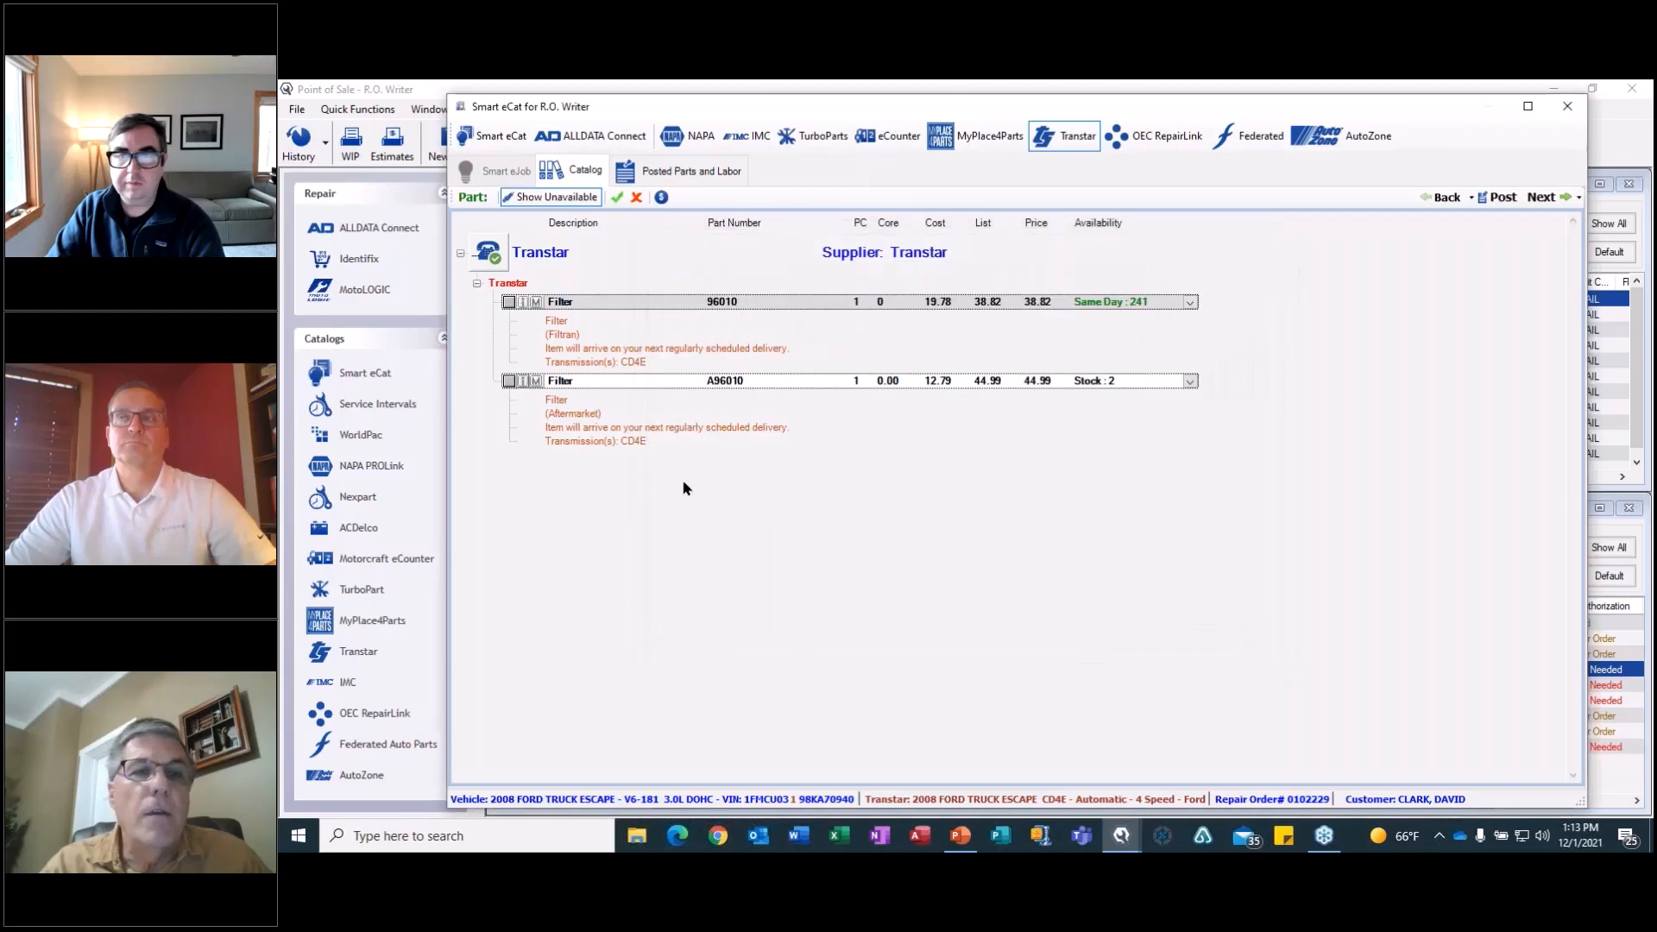
click(509, 381)
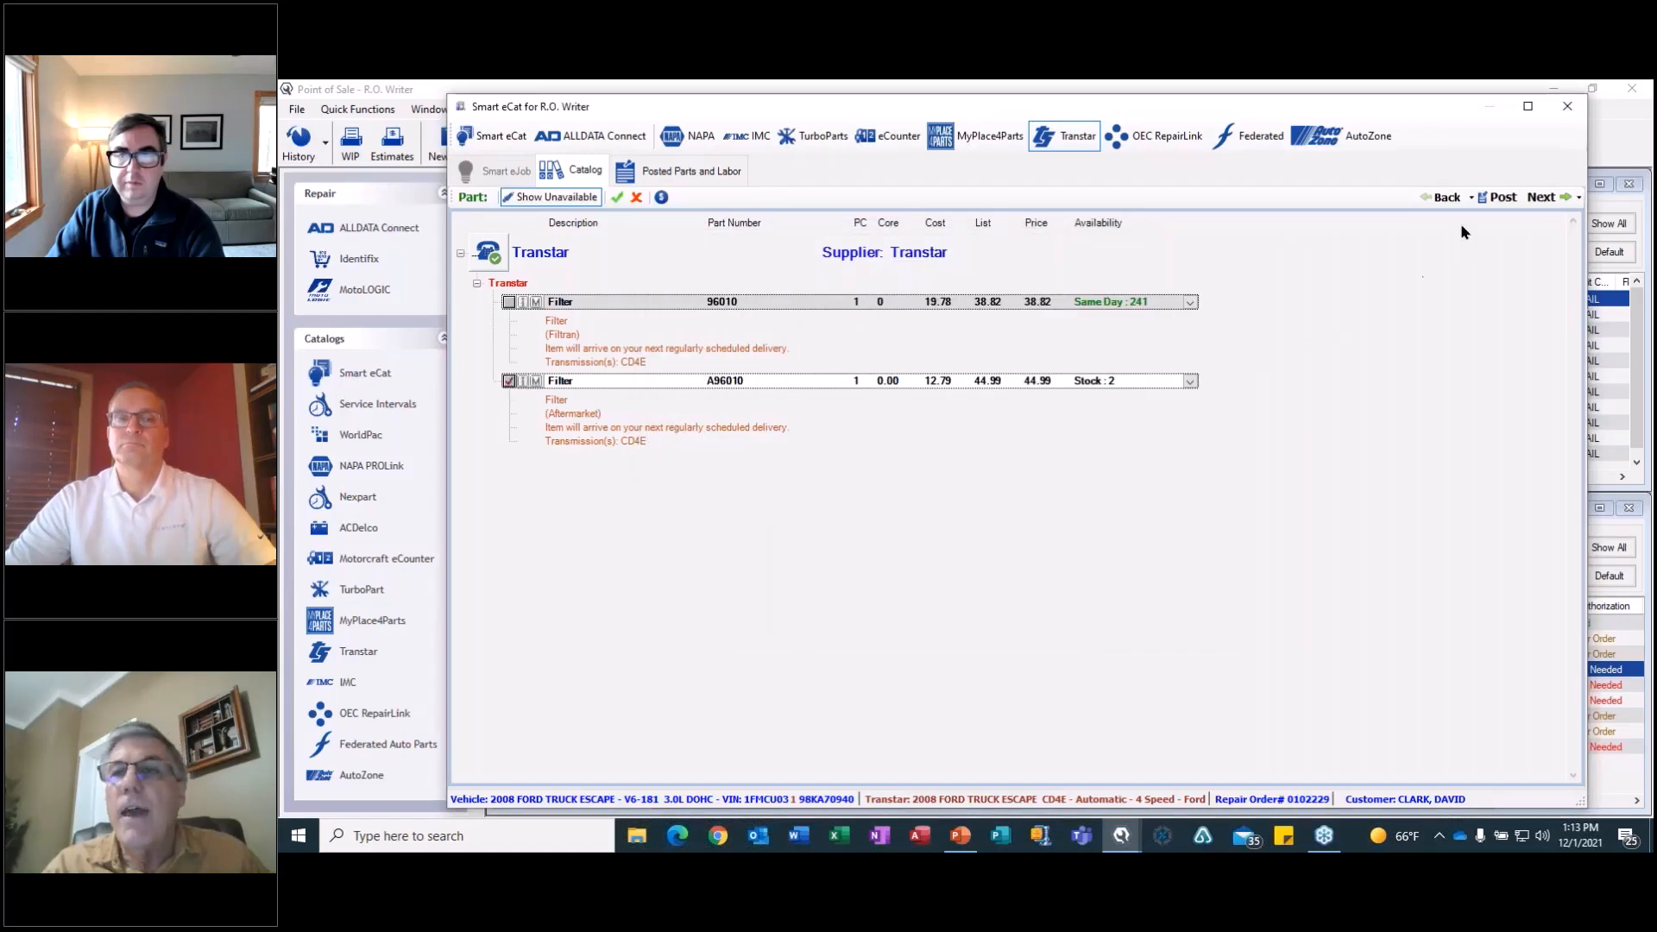
click(1490, 202)
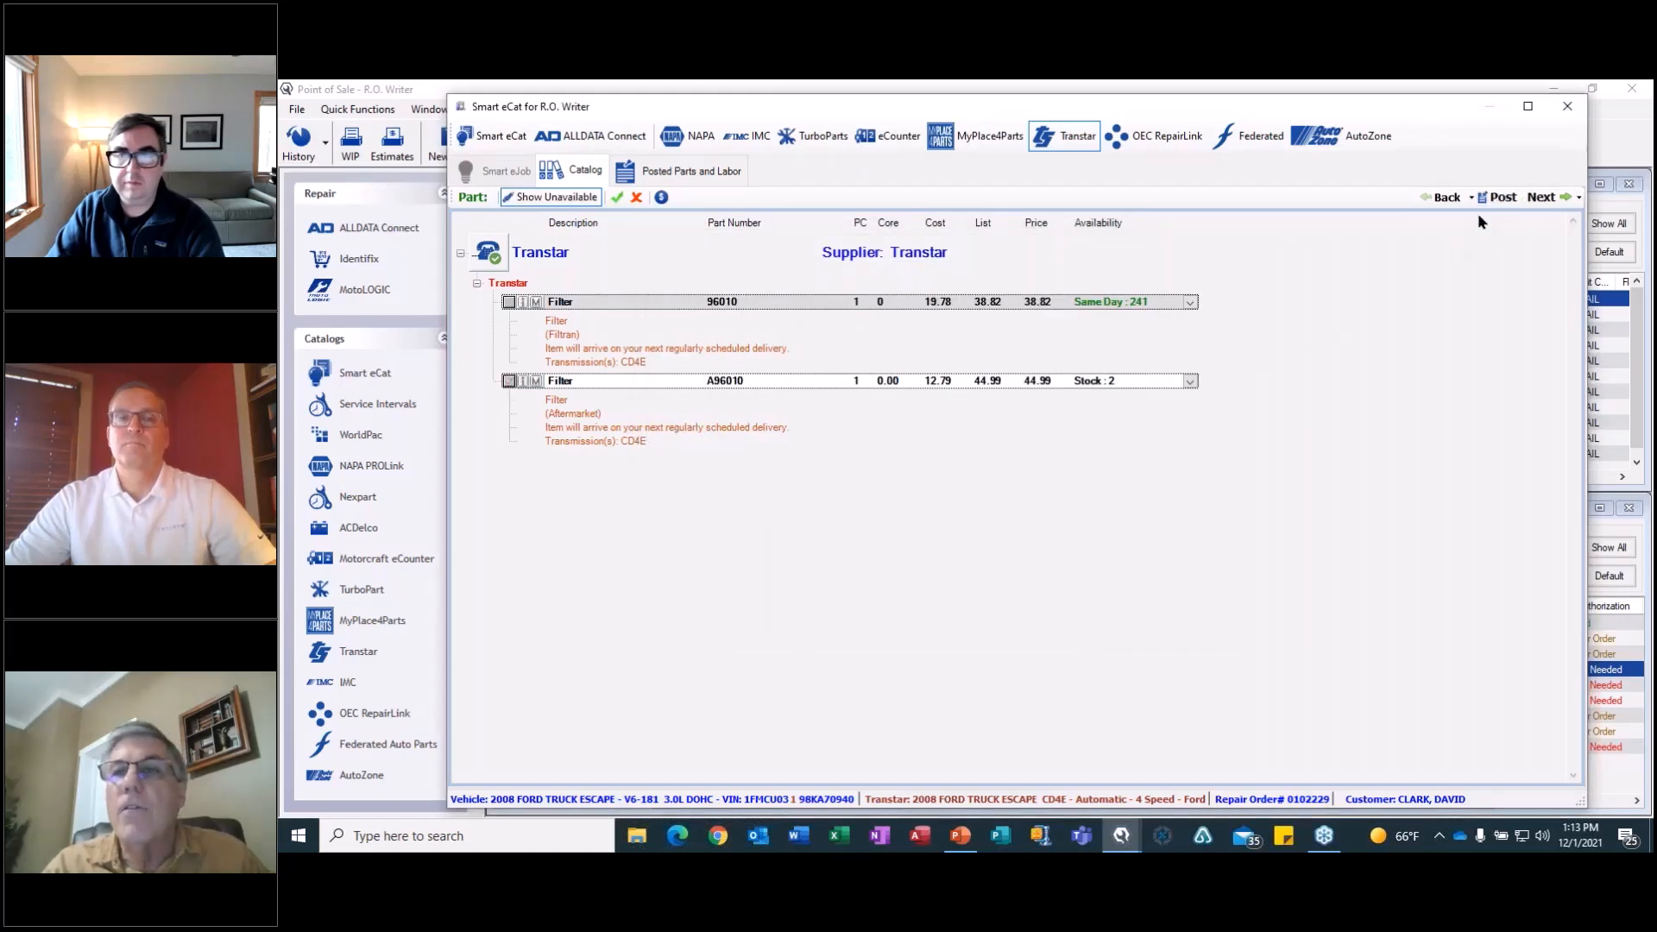
Post the selected master kit and filter to the existing Rebuild automatic transaxle job and return to the repair order.
click(1540, 197)
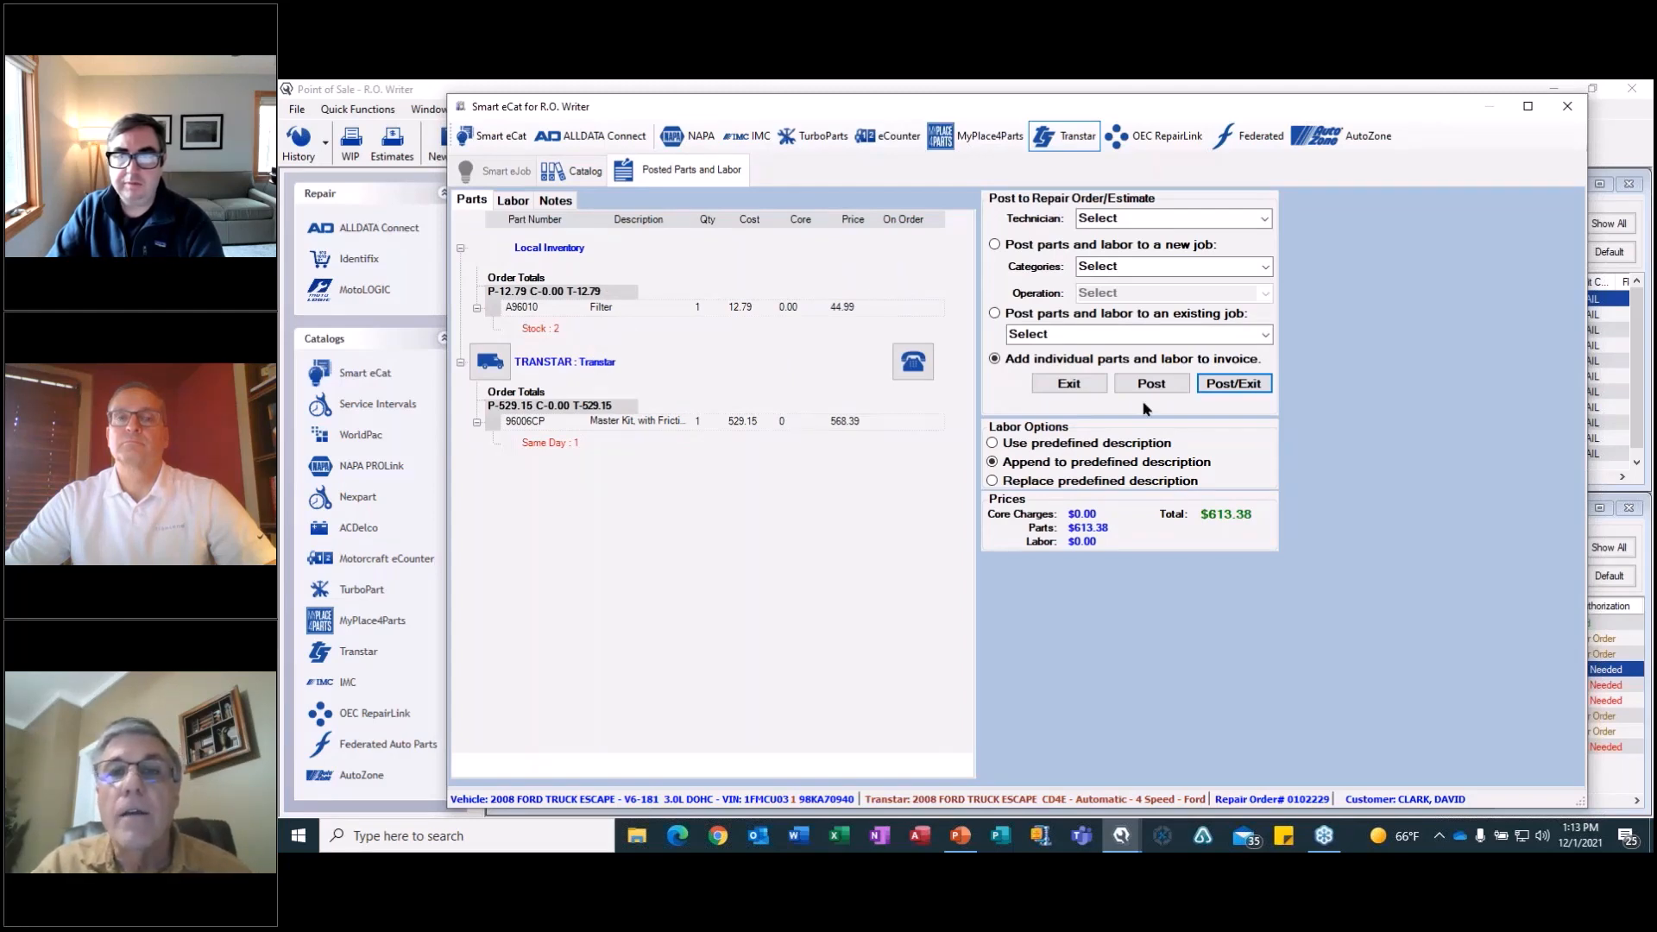
click(1265, 336)
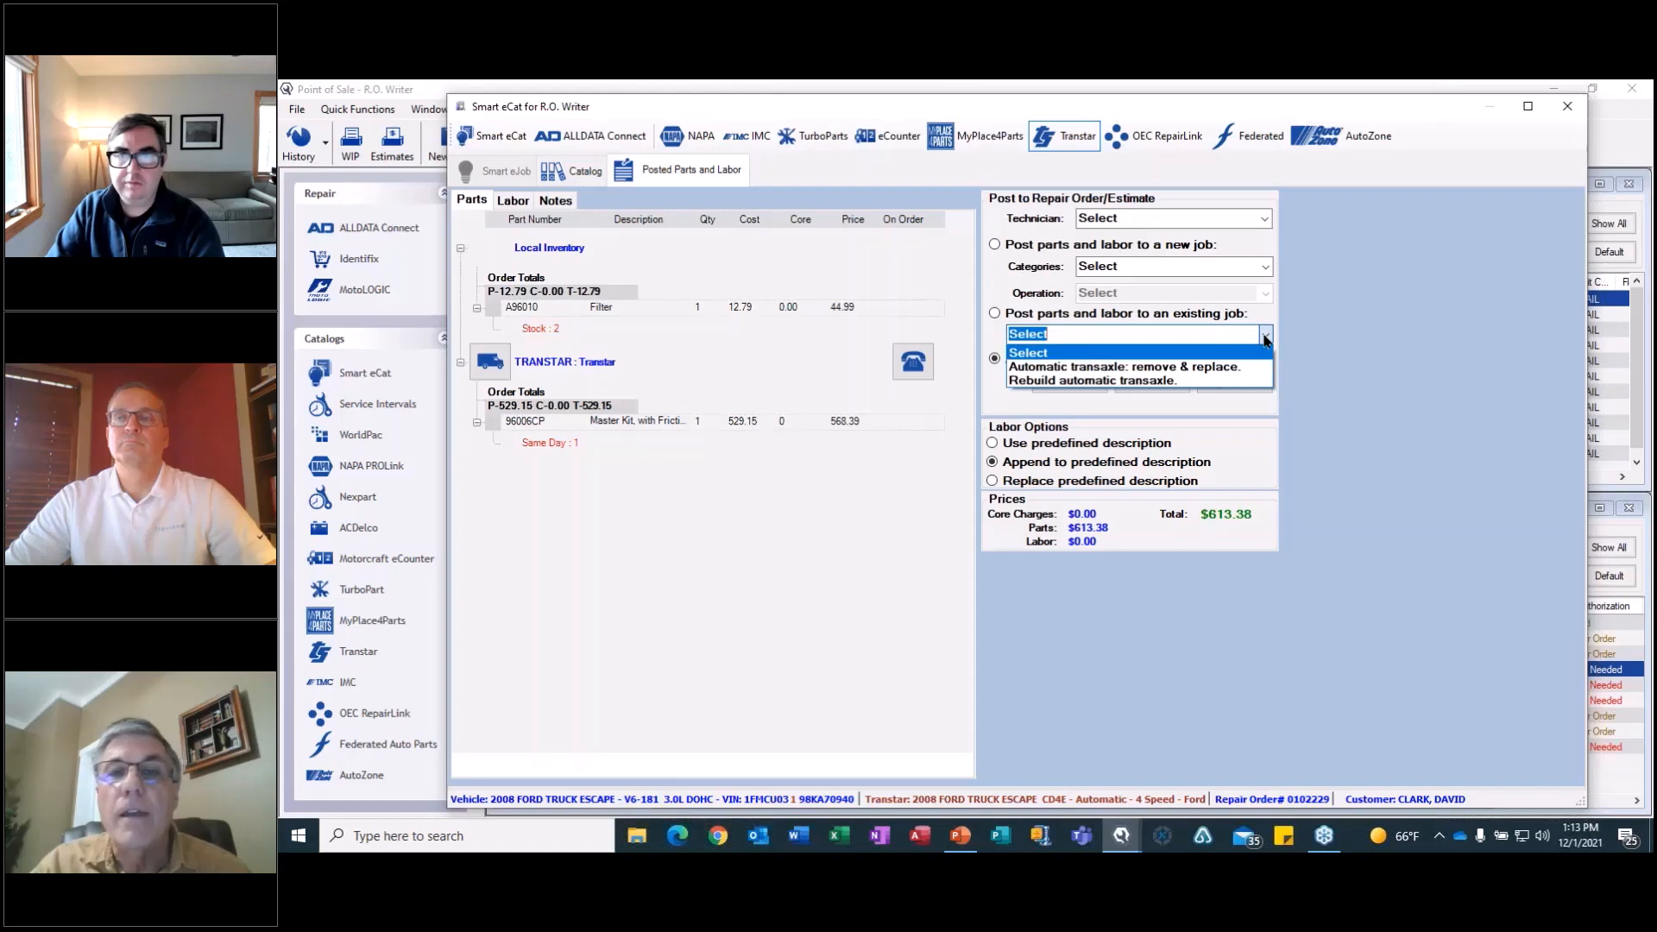
click(1179, 382)
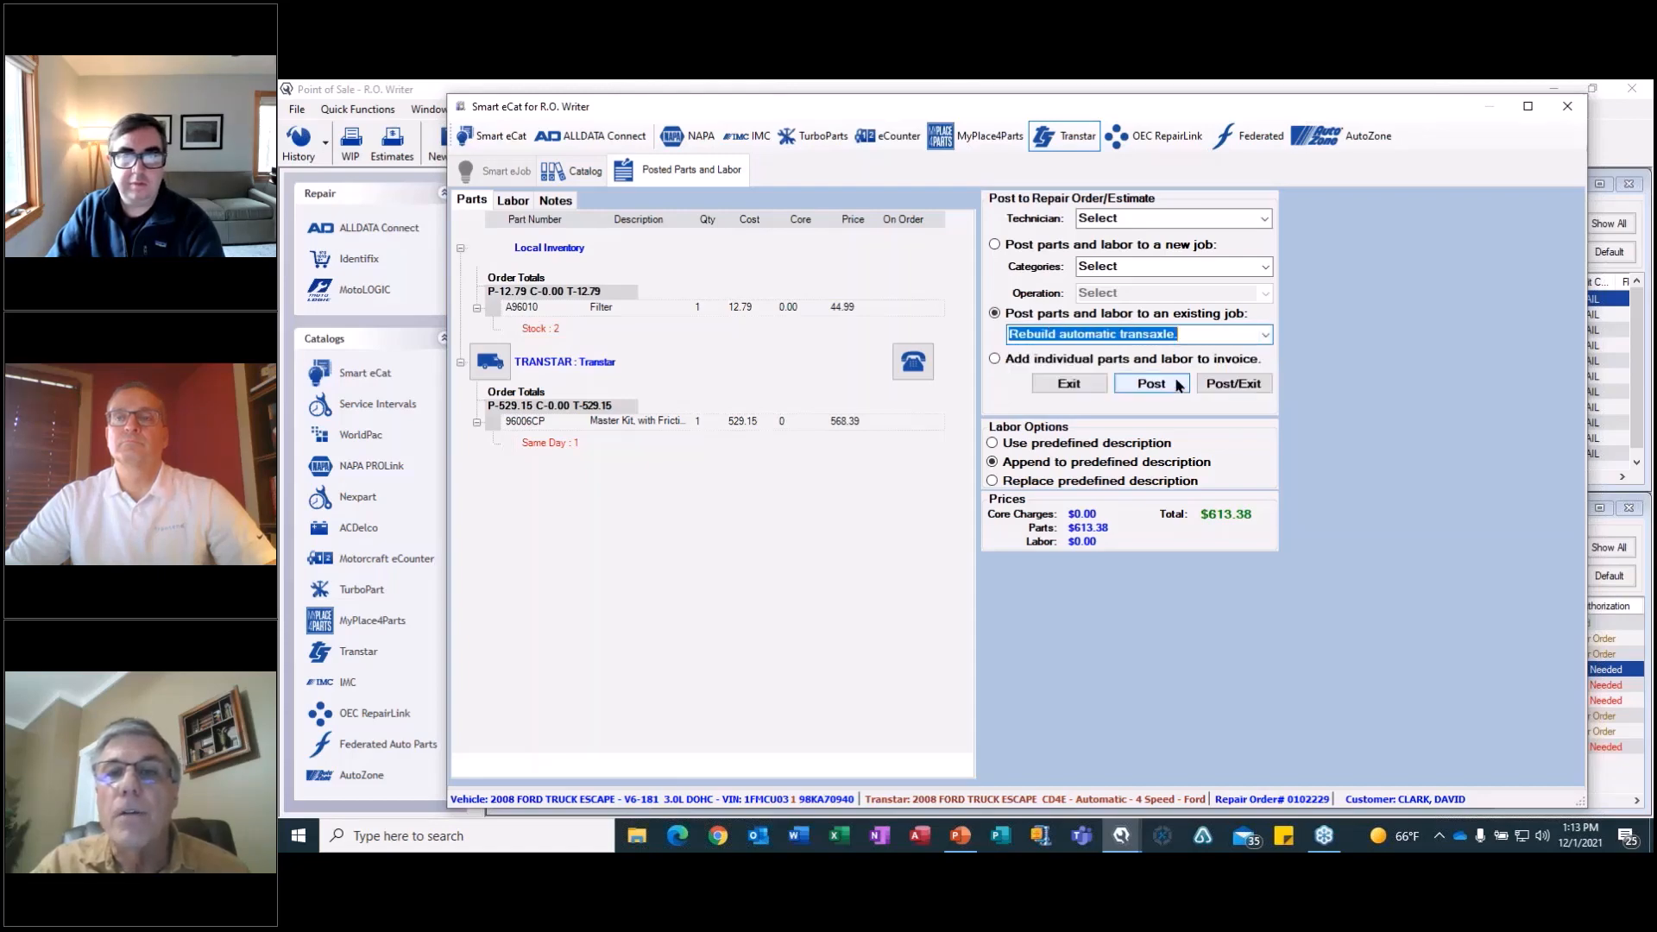
click(1221, 385)
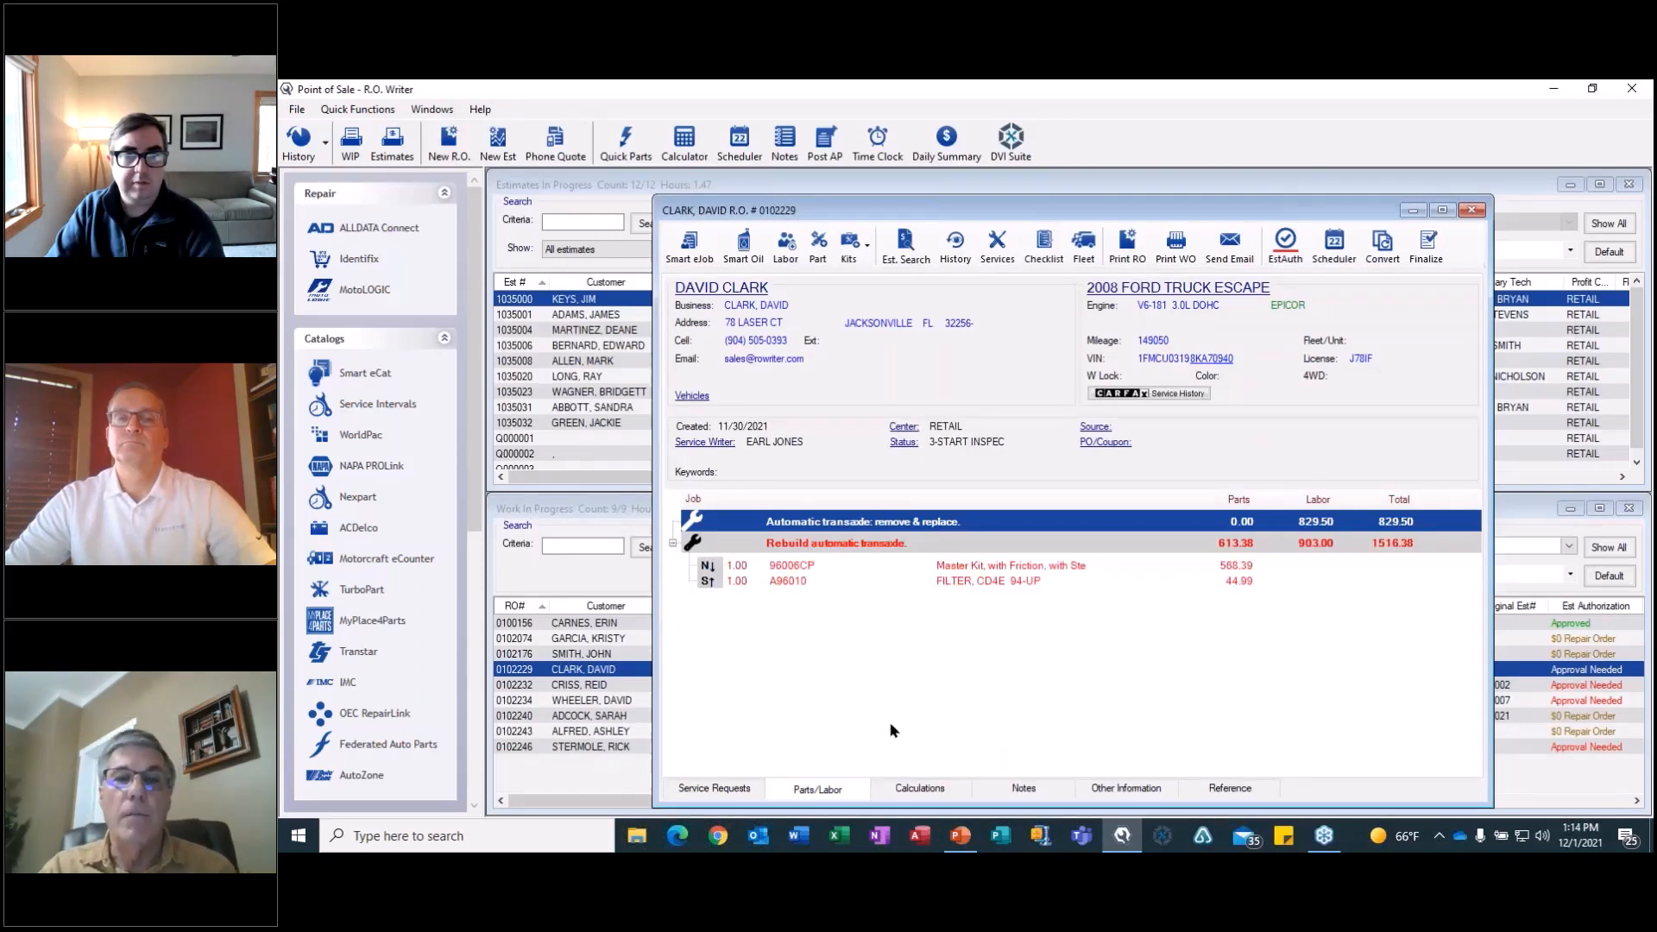
Review the rebuild job's parts and the repair order's calculated charges, and return to its parts and labor.
click(881, 547)
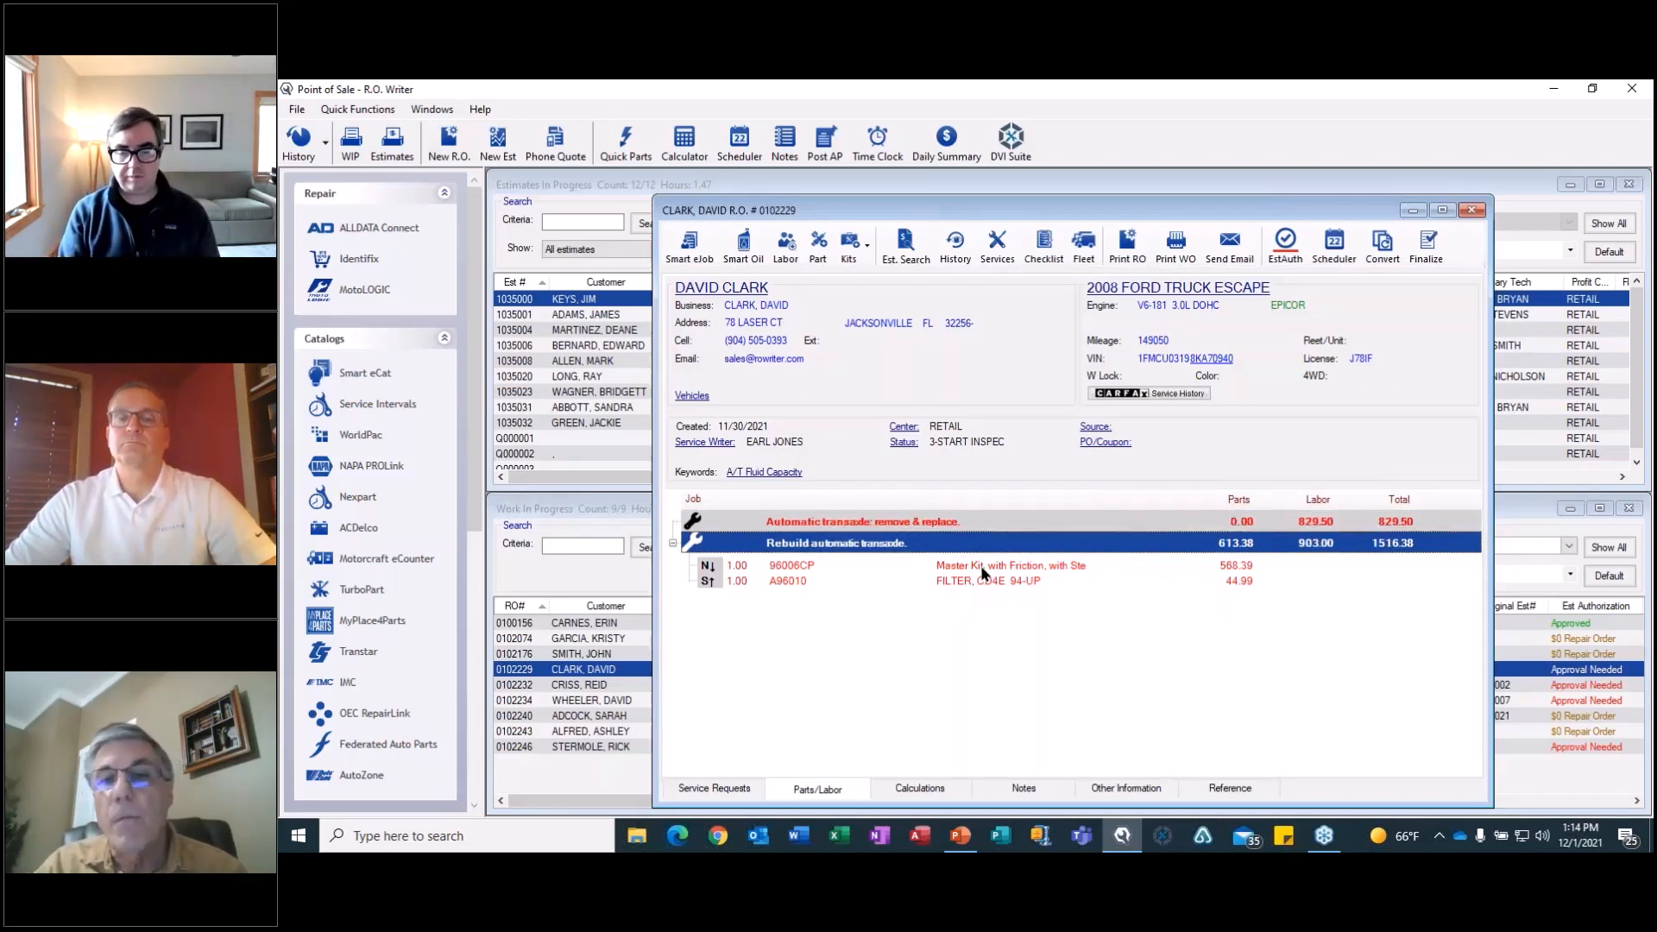
click(932, 793)
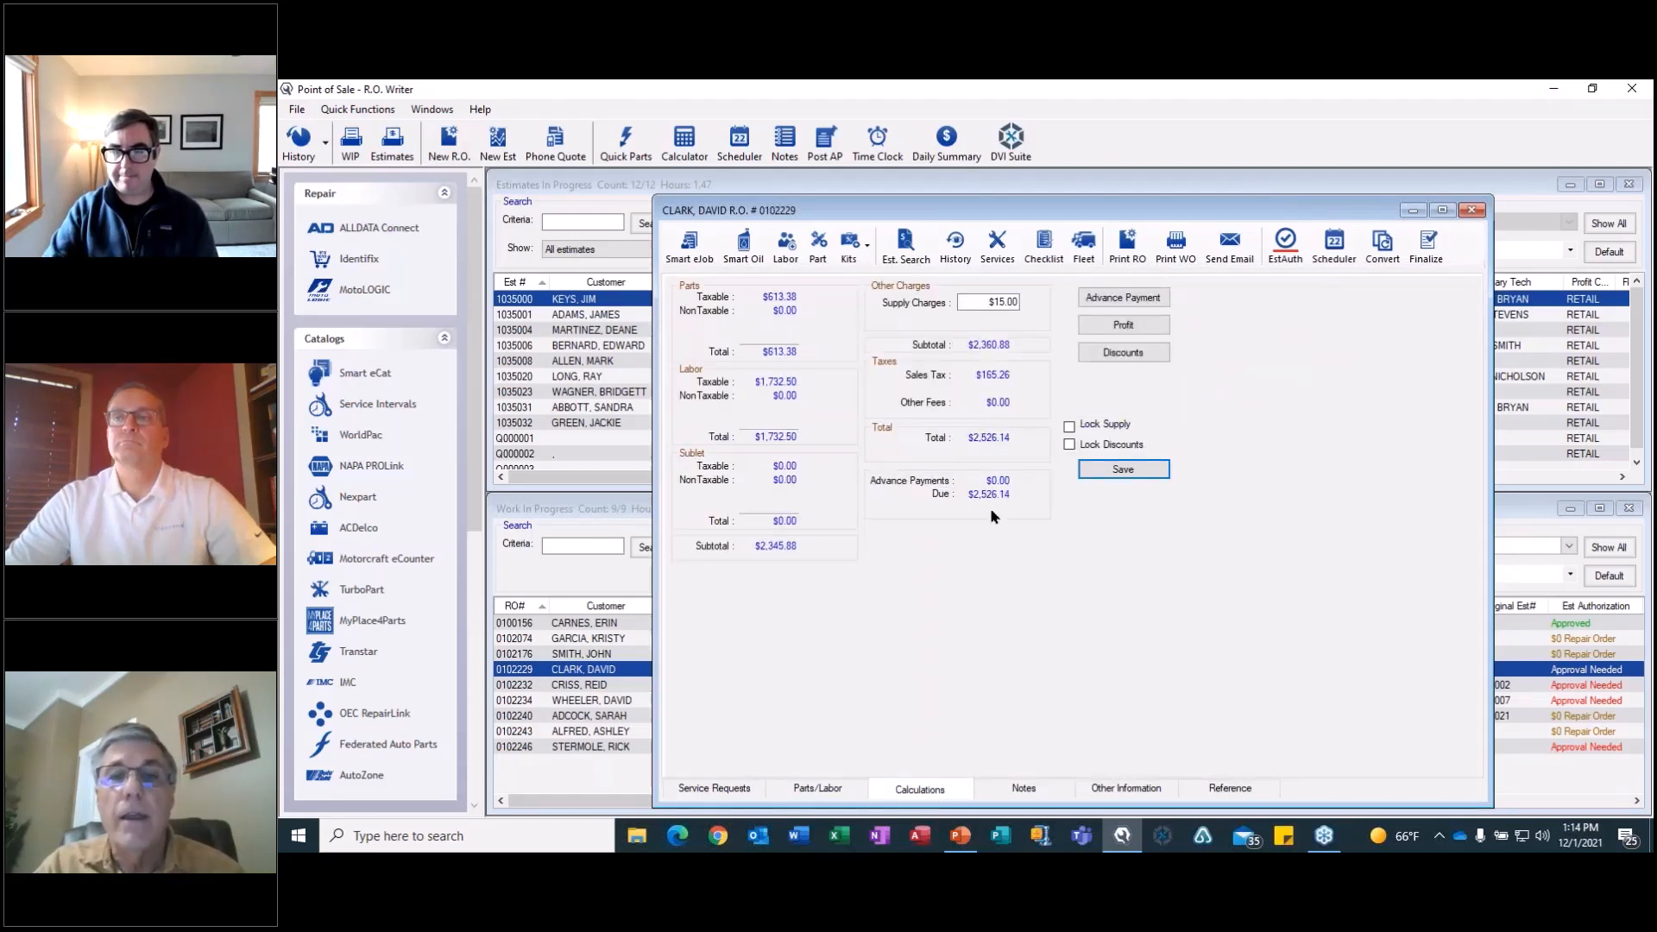
click(838, 787)
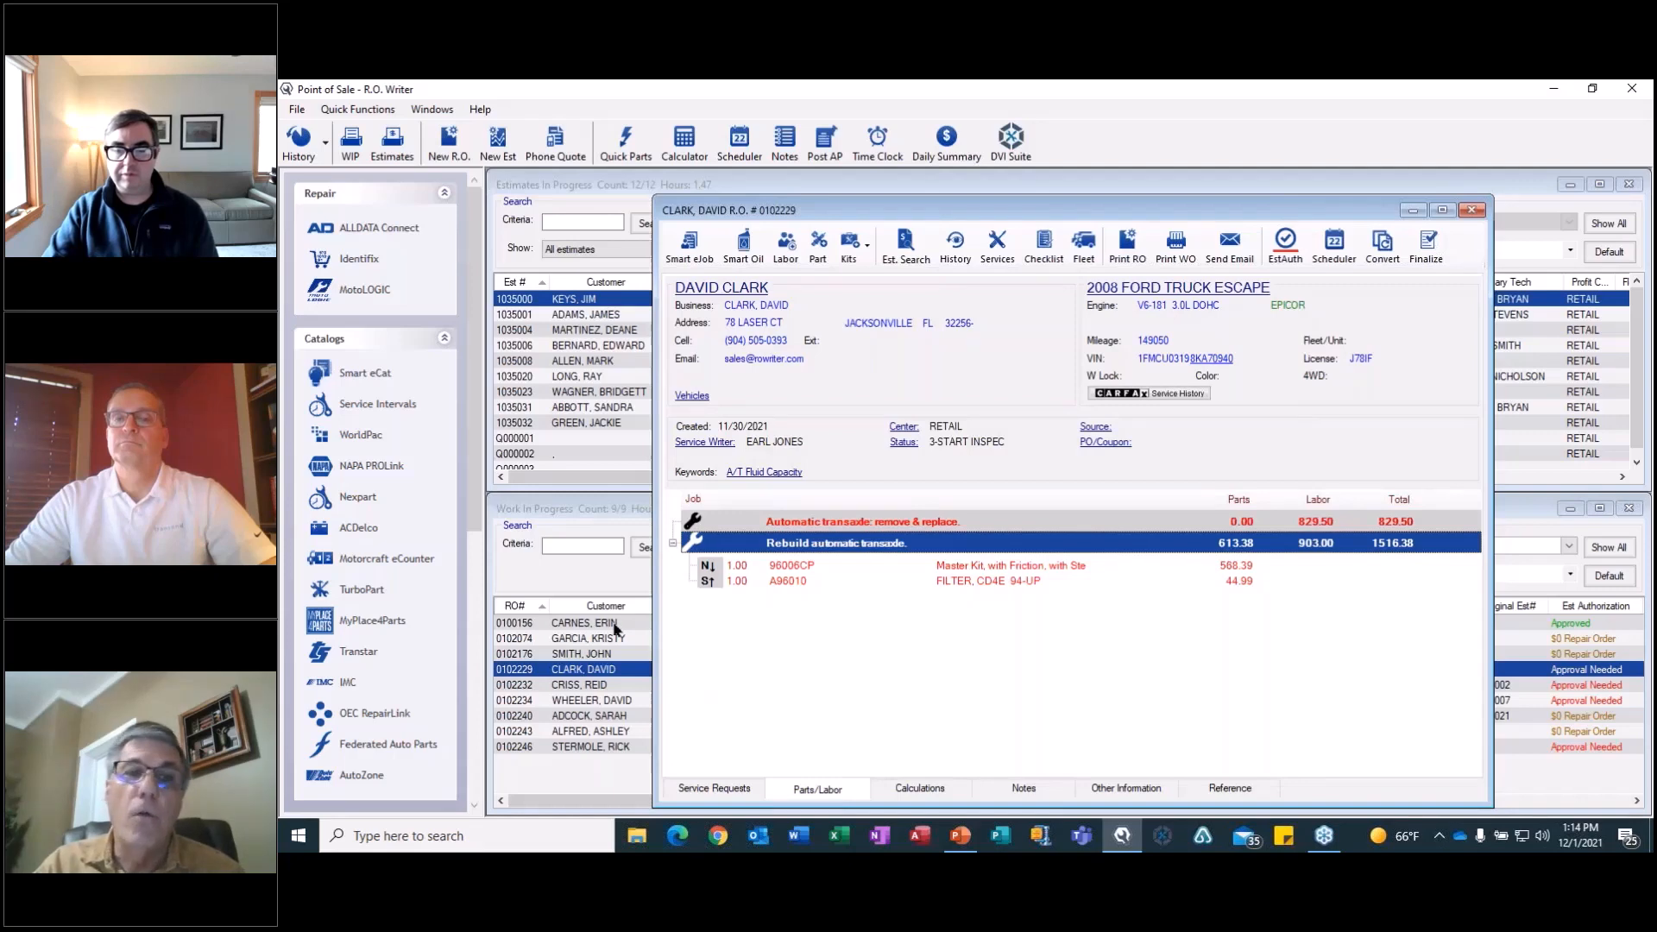
View the pending Transtar master kit order in Smart eOrder, and close it and the Ford Escape repair order without ordering.
drag(473, 510, 453, 749)
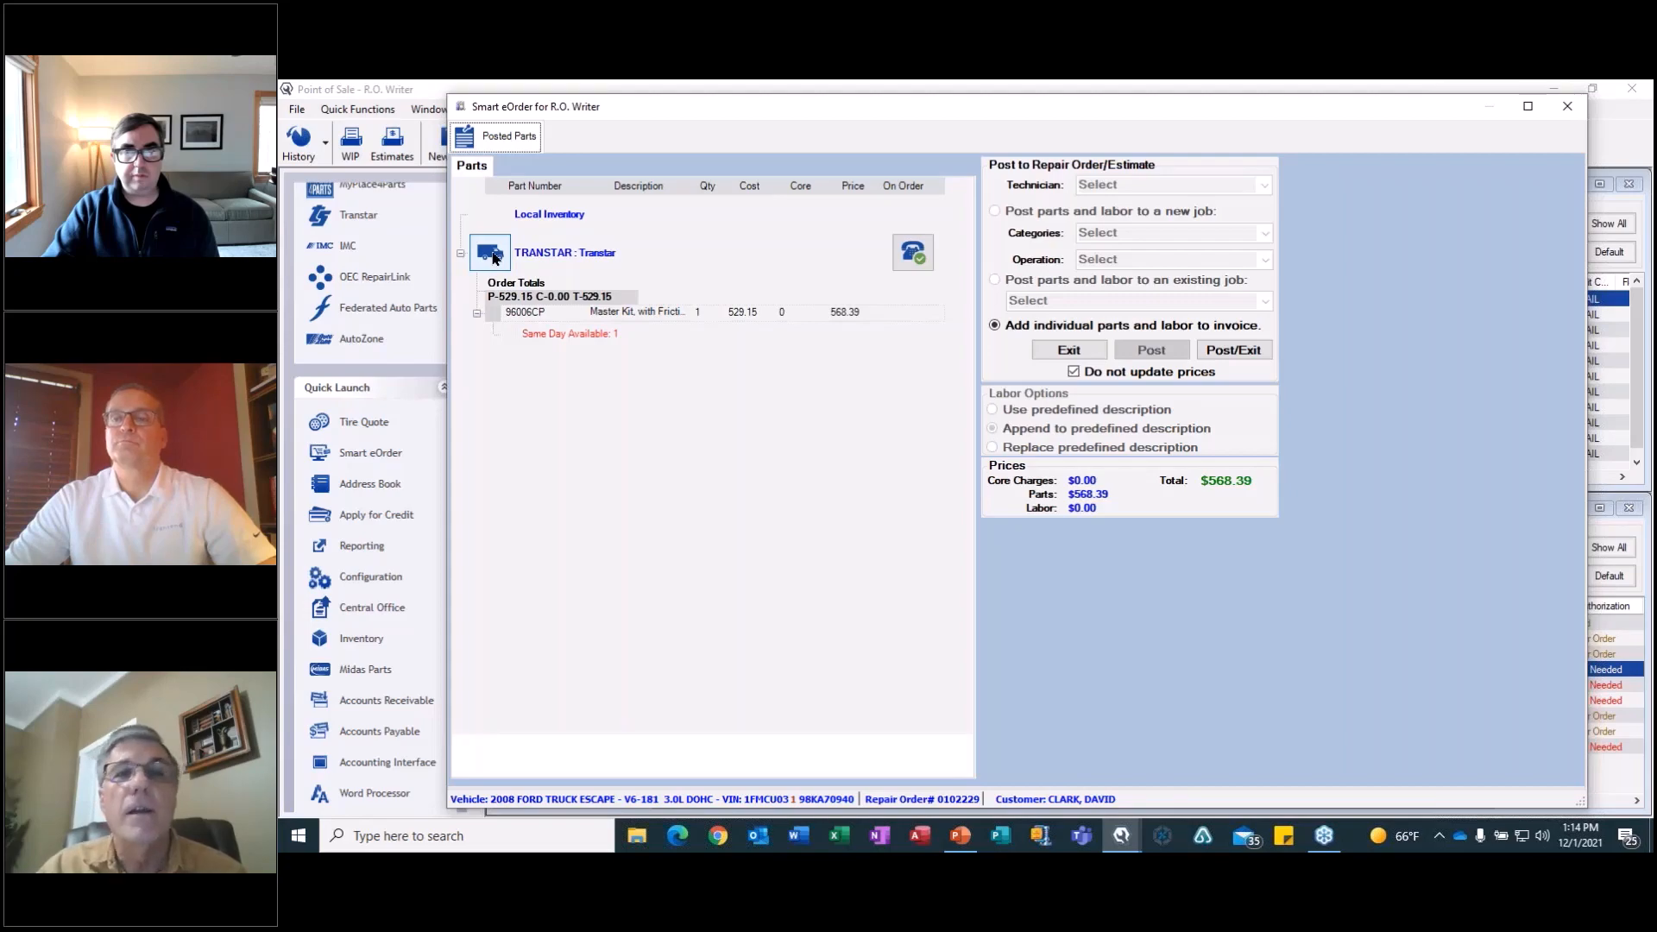
click(1567, 107)
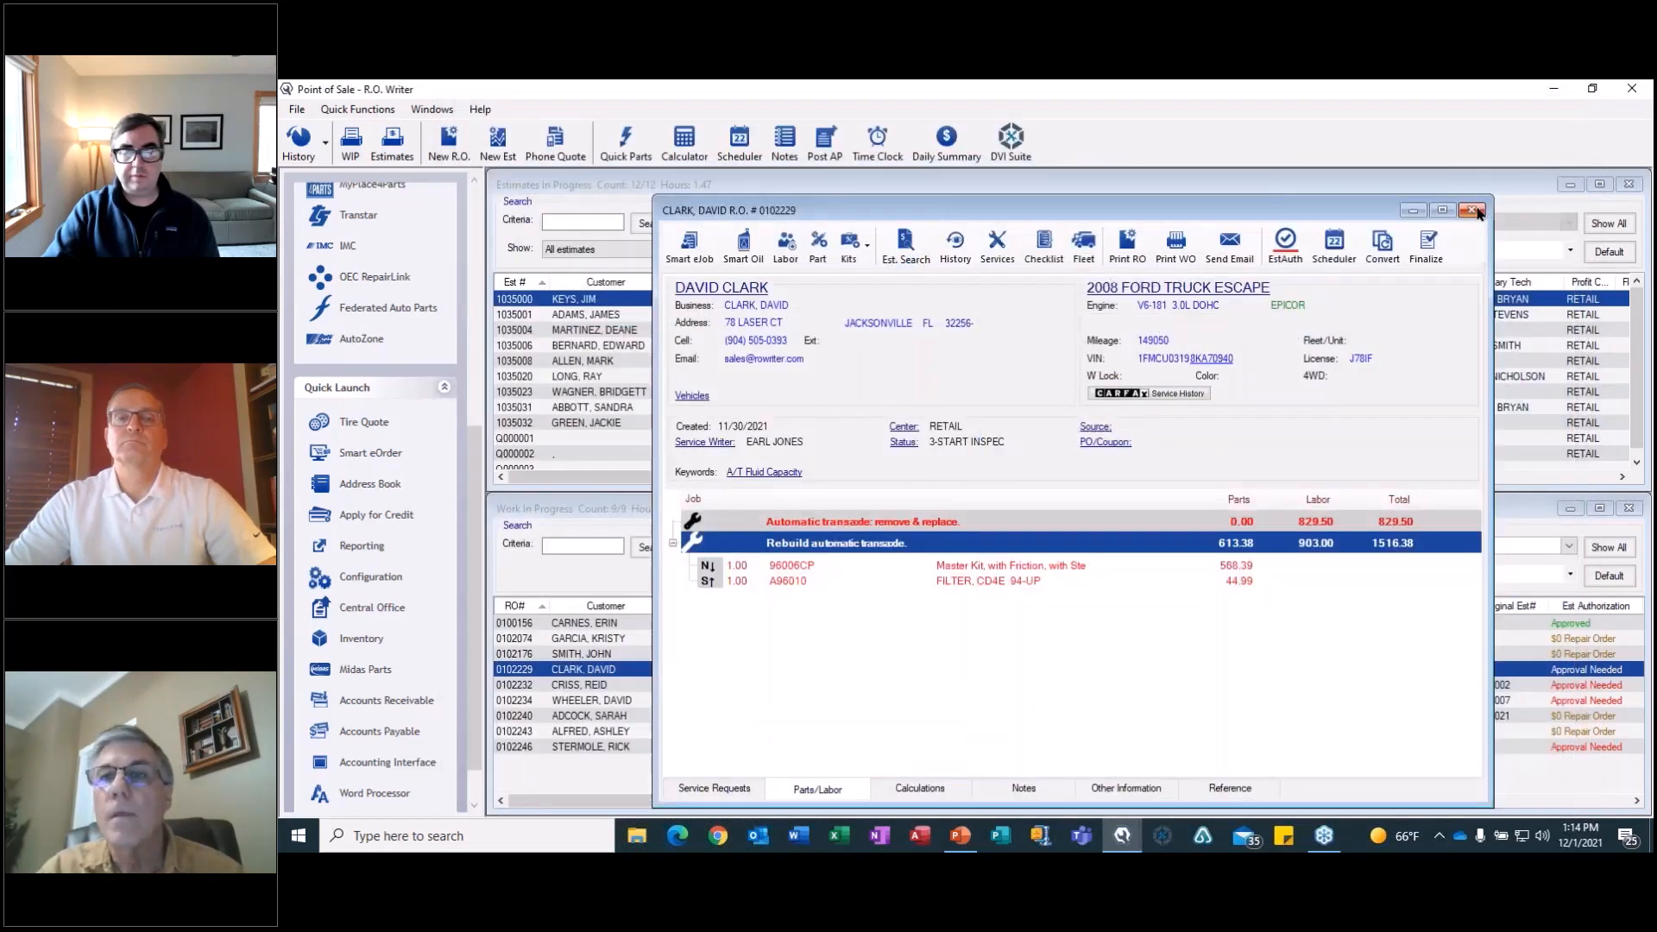
click(1472, 211)
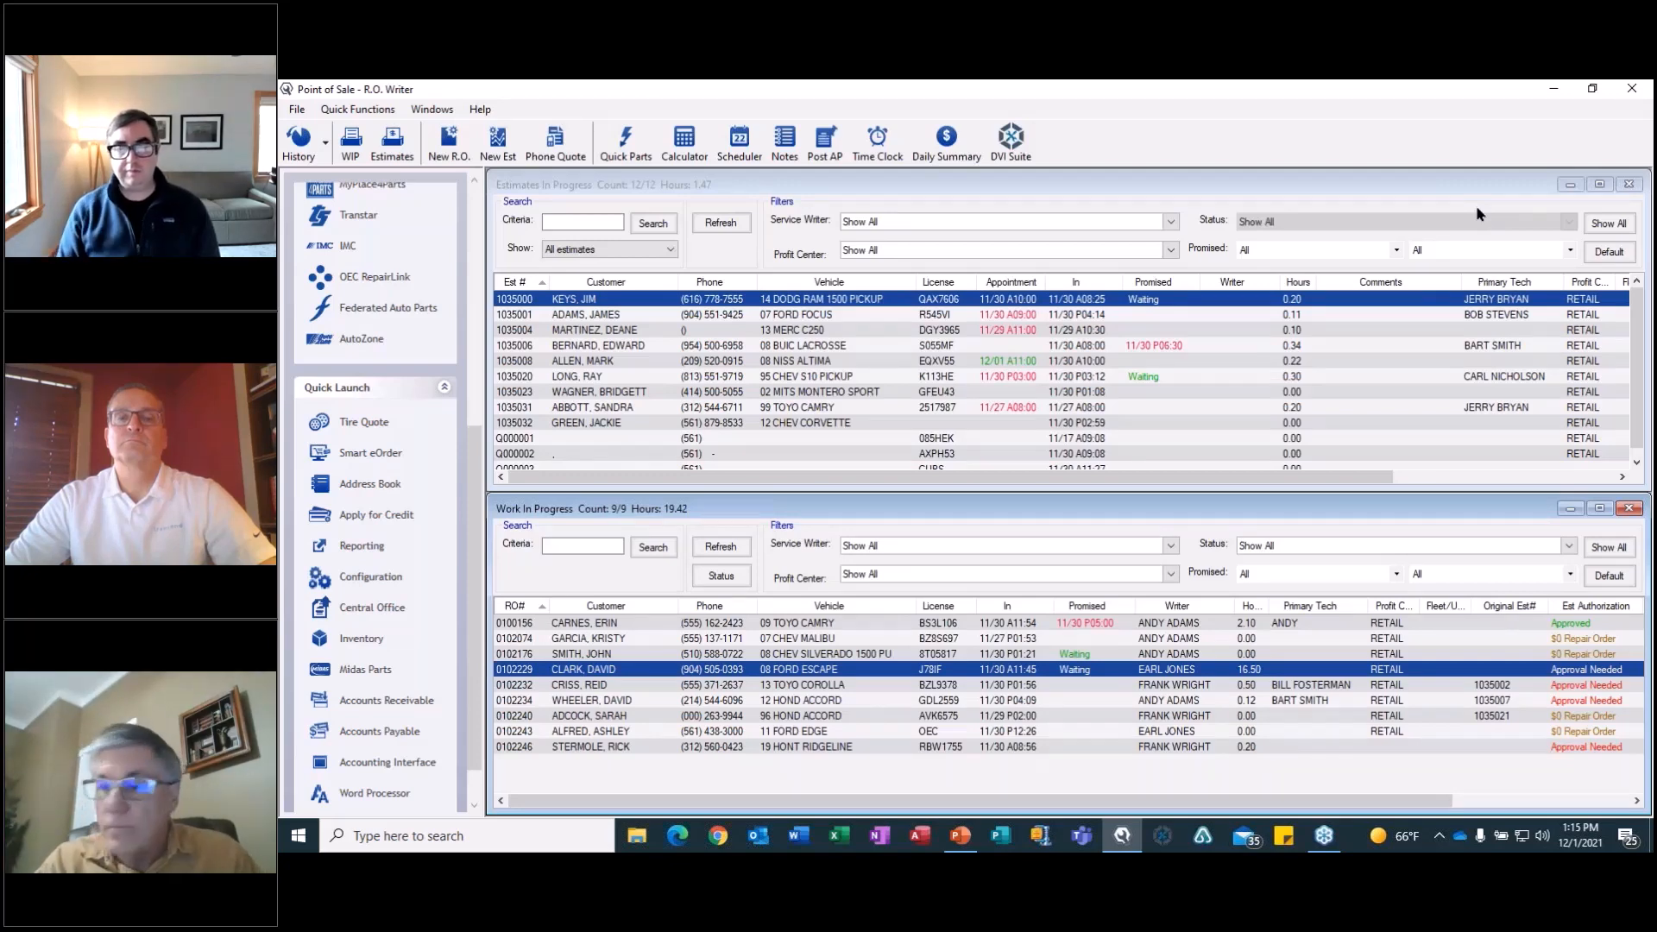
Add Transmission Rebuild operation 215 Rebuild 4L60 Transmission to the 2008 Chevrolet Silverado 1500 repair order and select its master kit 74006EDF.
click(842, 655)
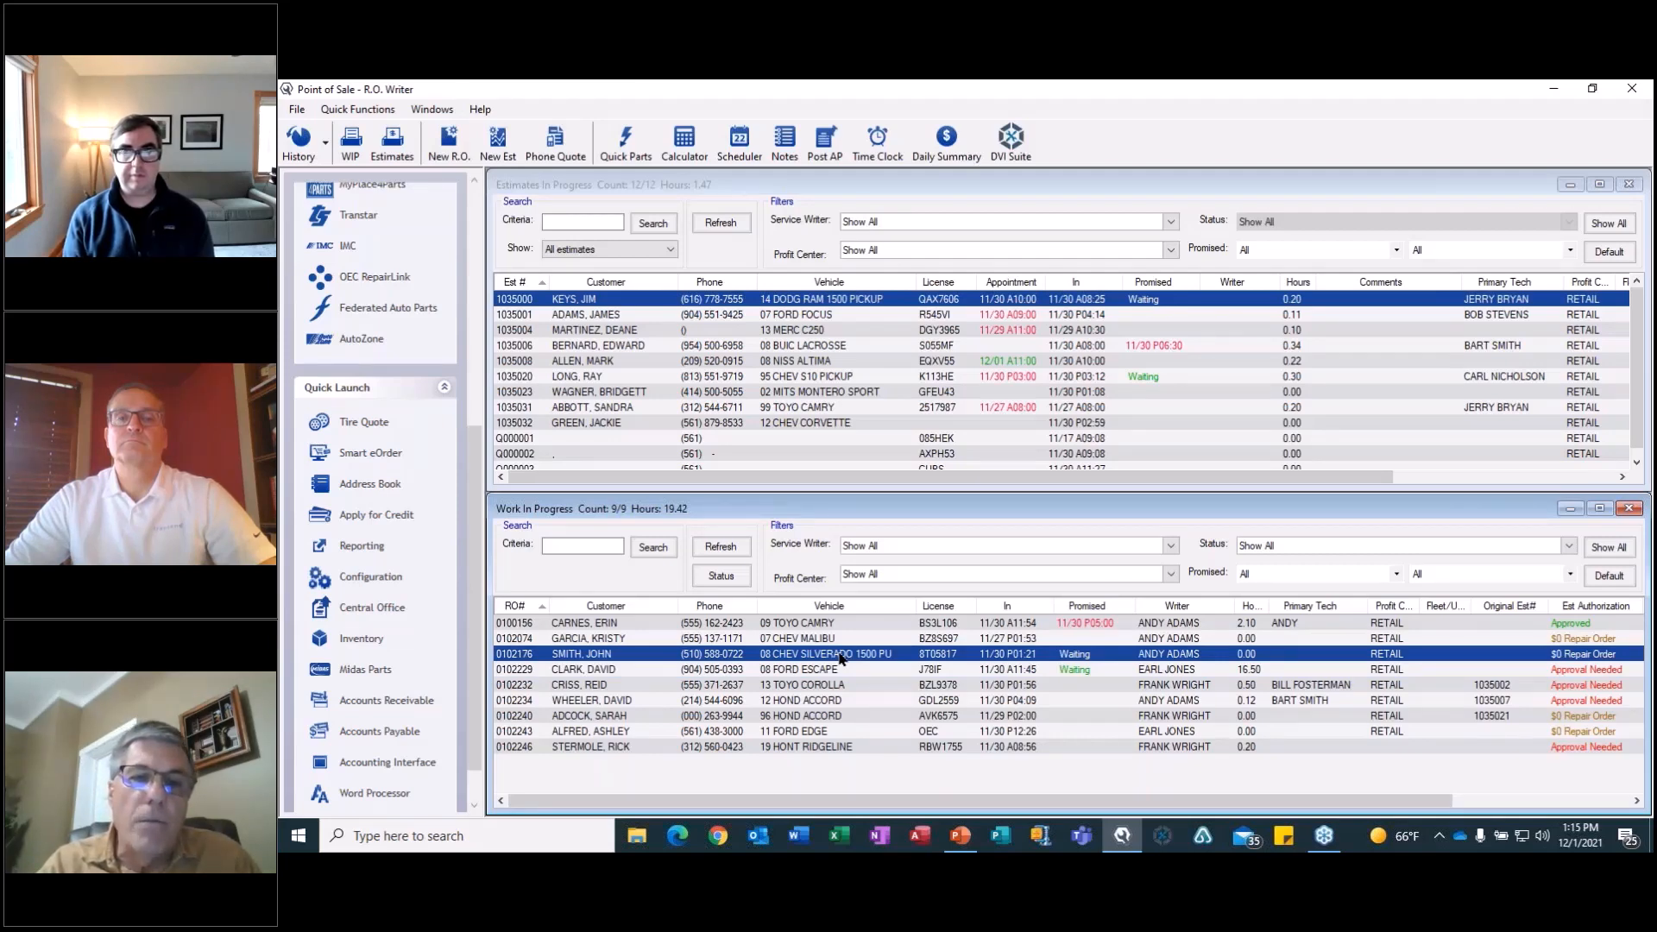
double_click(841, 655)
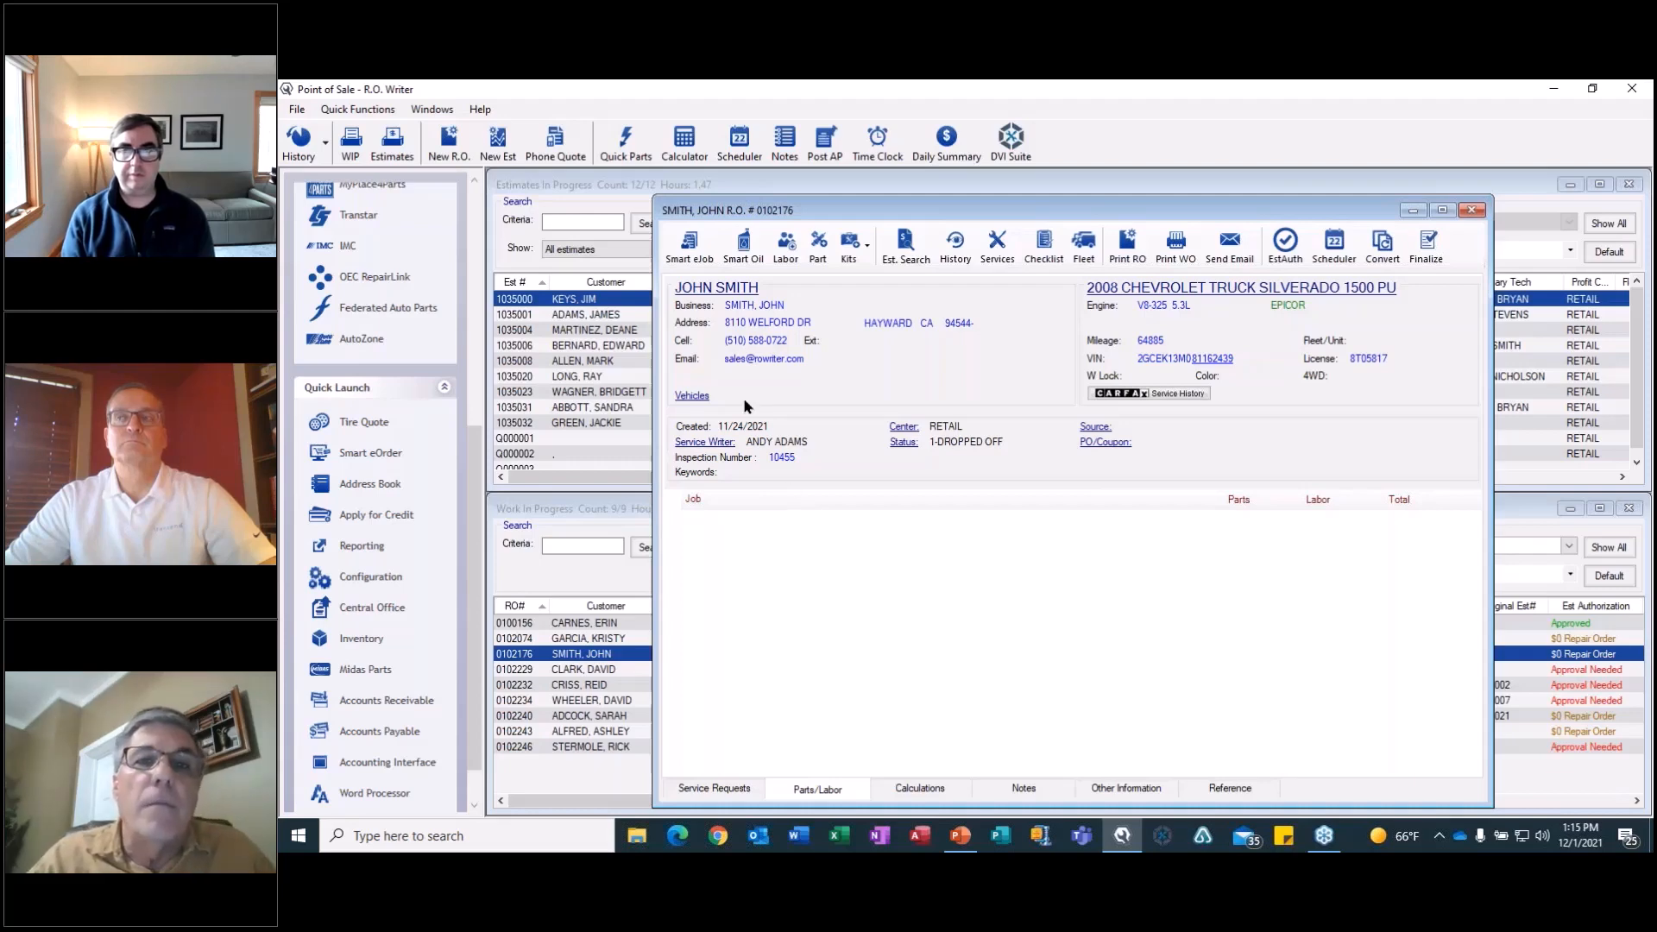
click(787, 246)
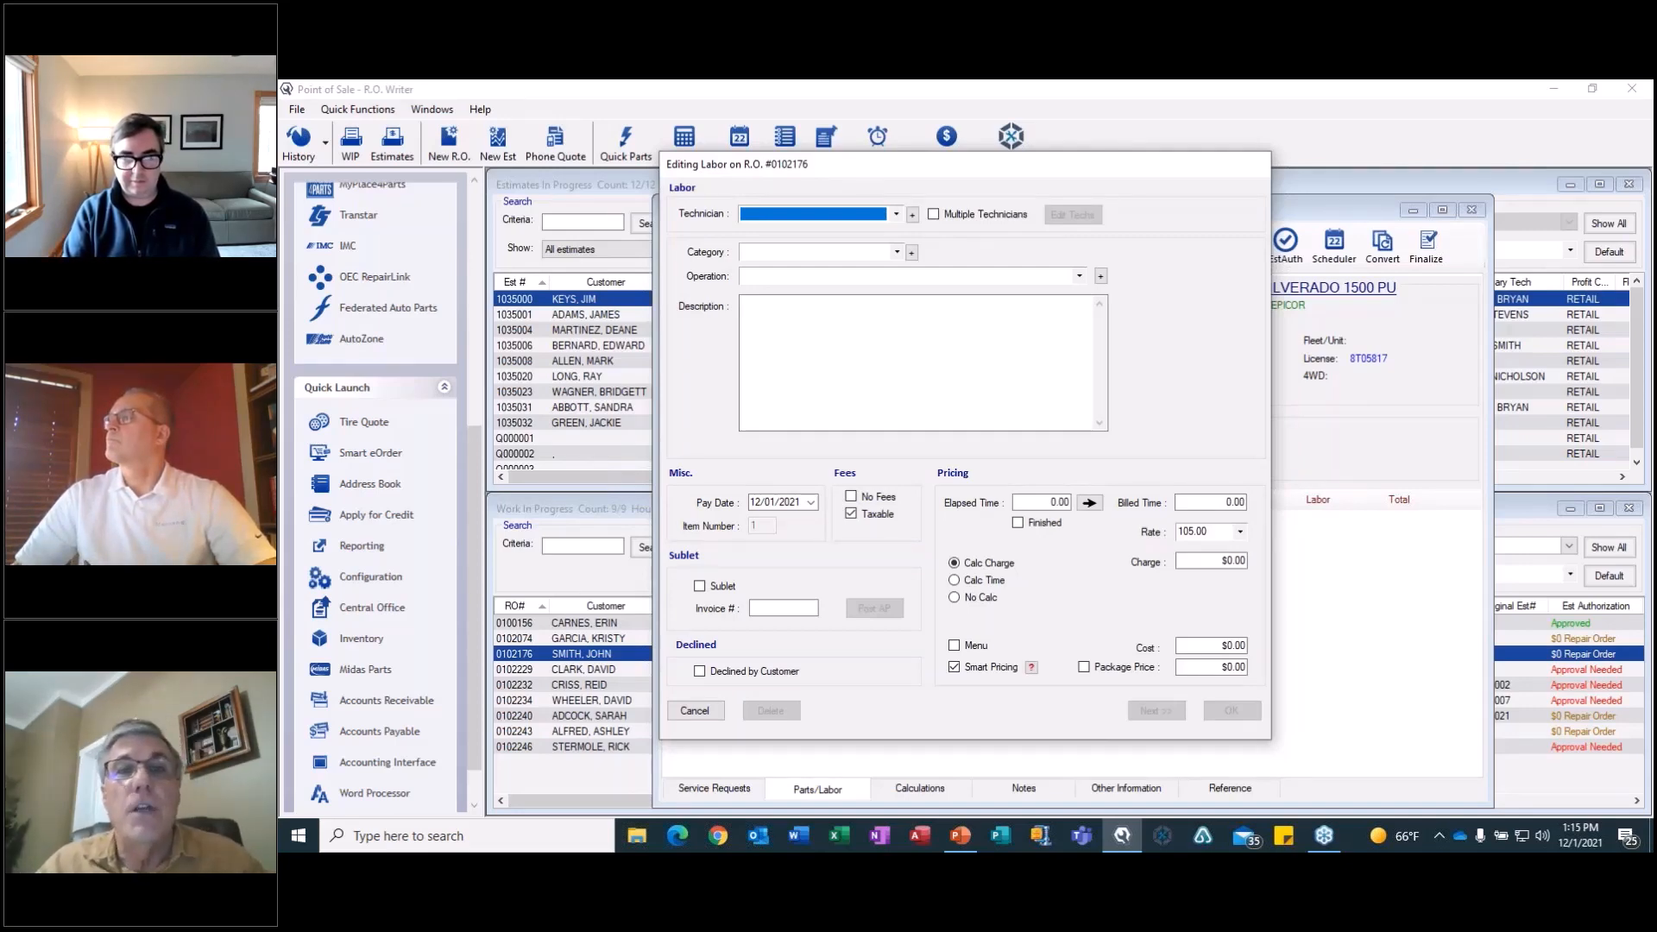
click(894, 252)
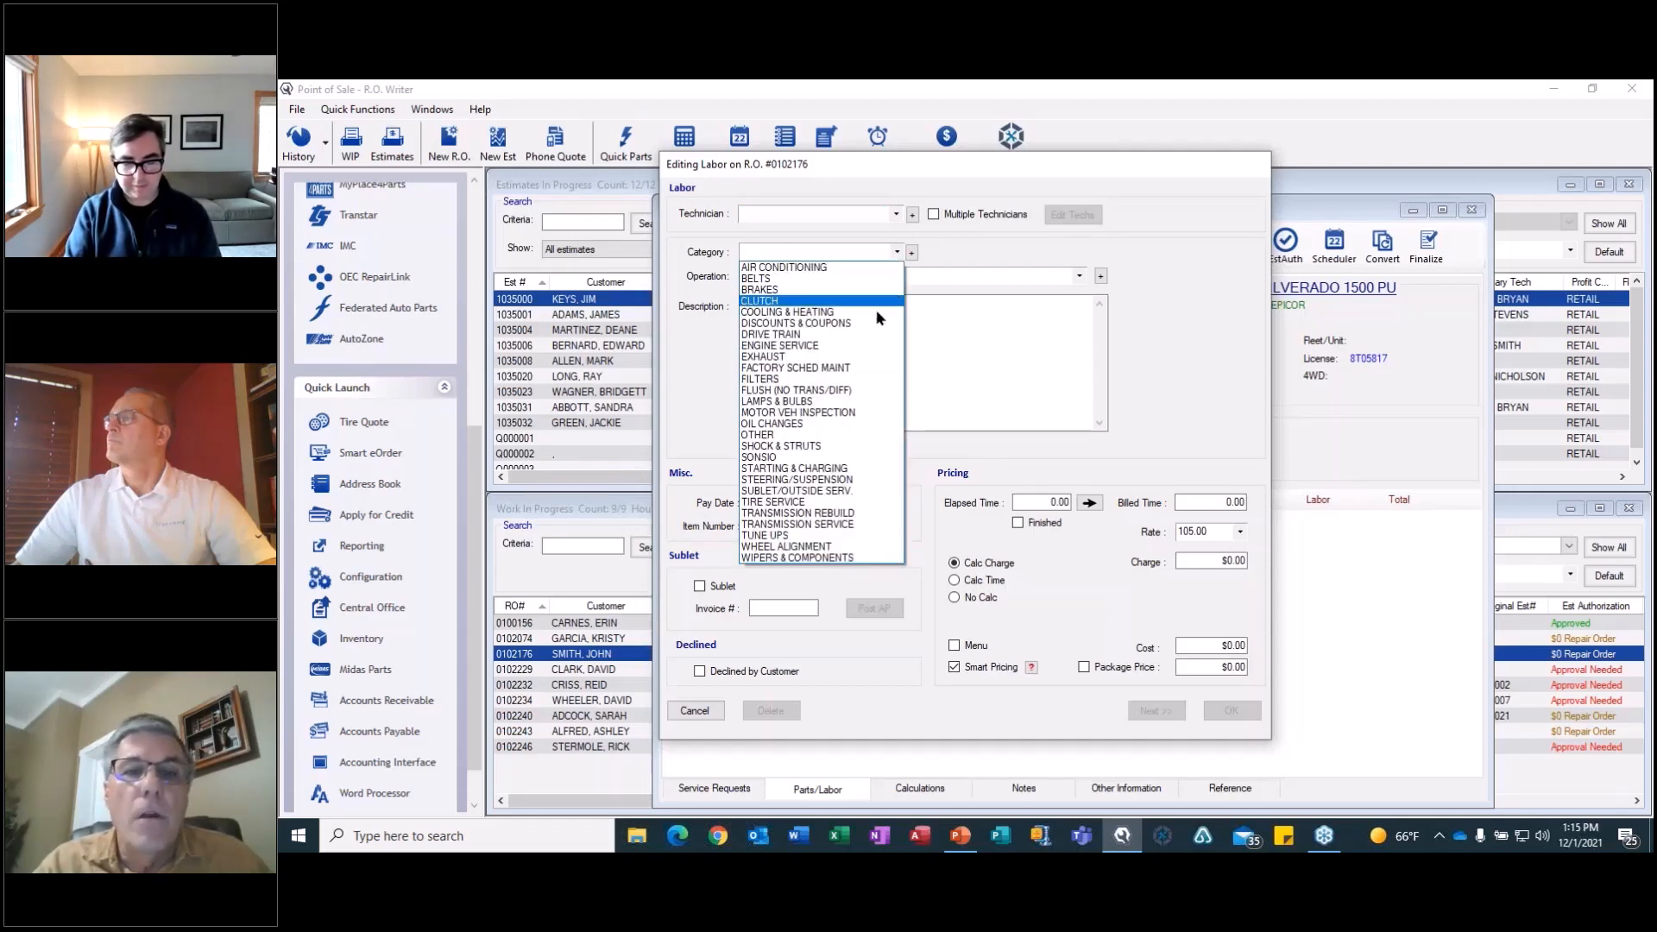
click(846, 515)
click(1079, 276)
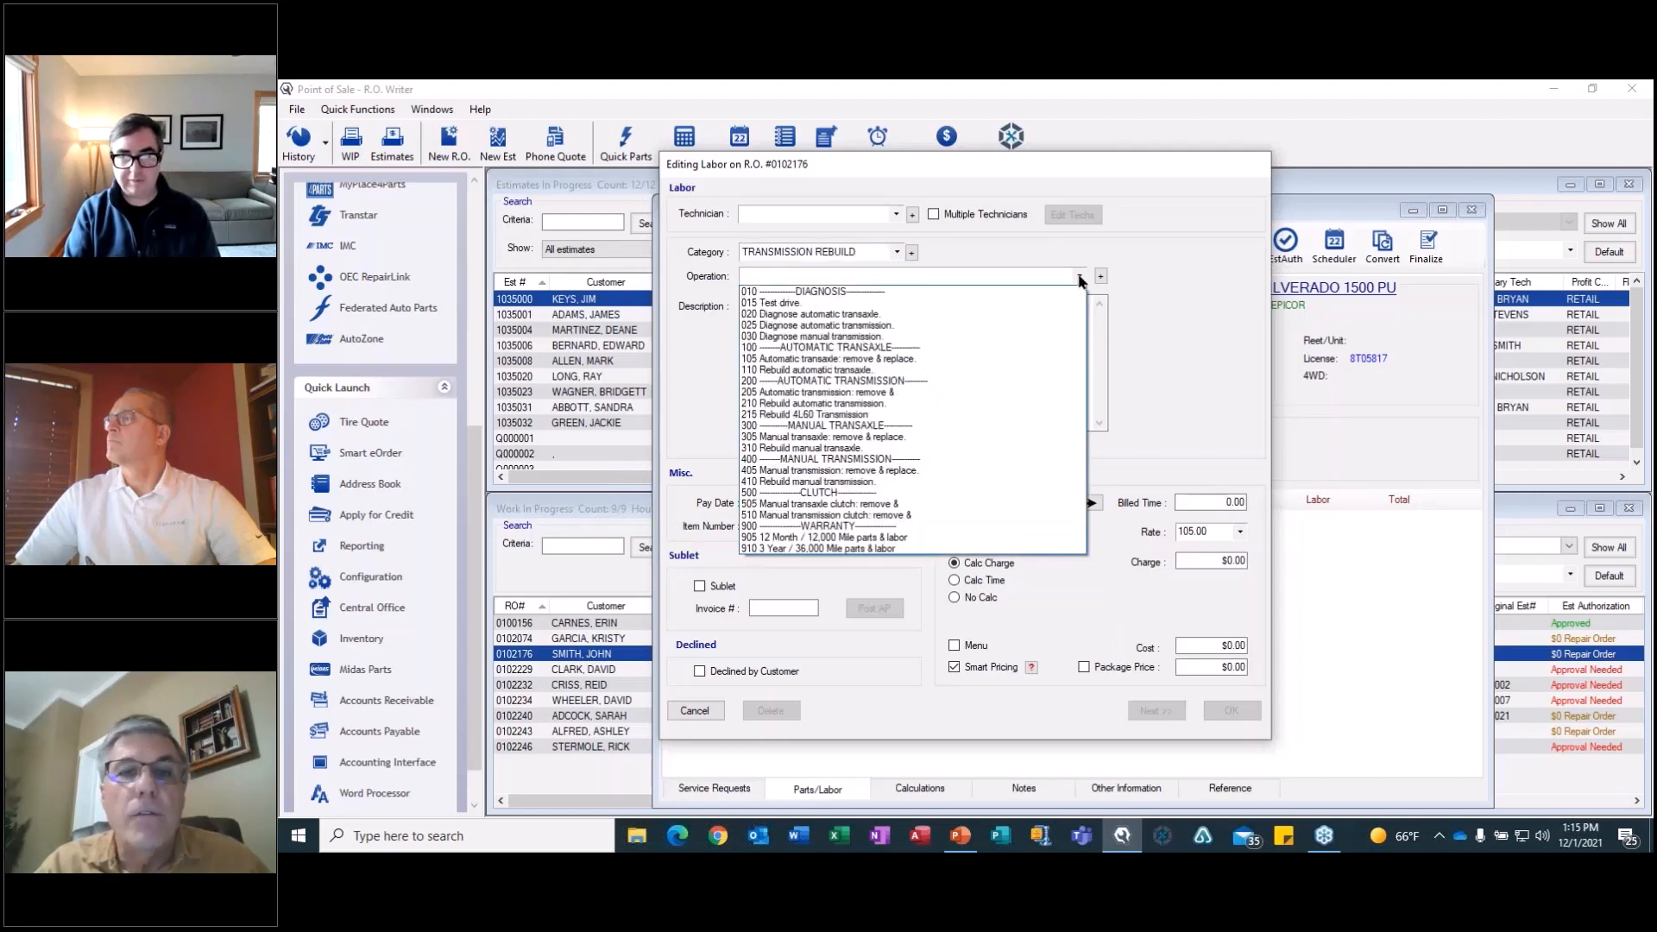
click(852, 415)
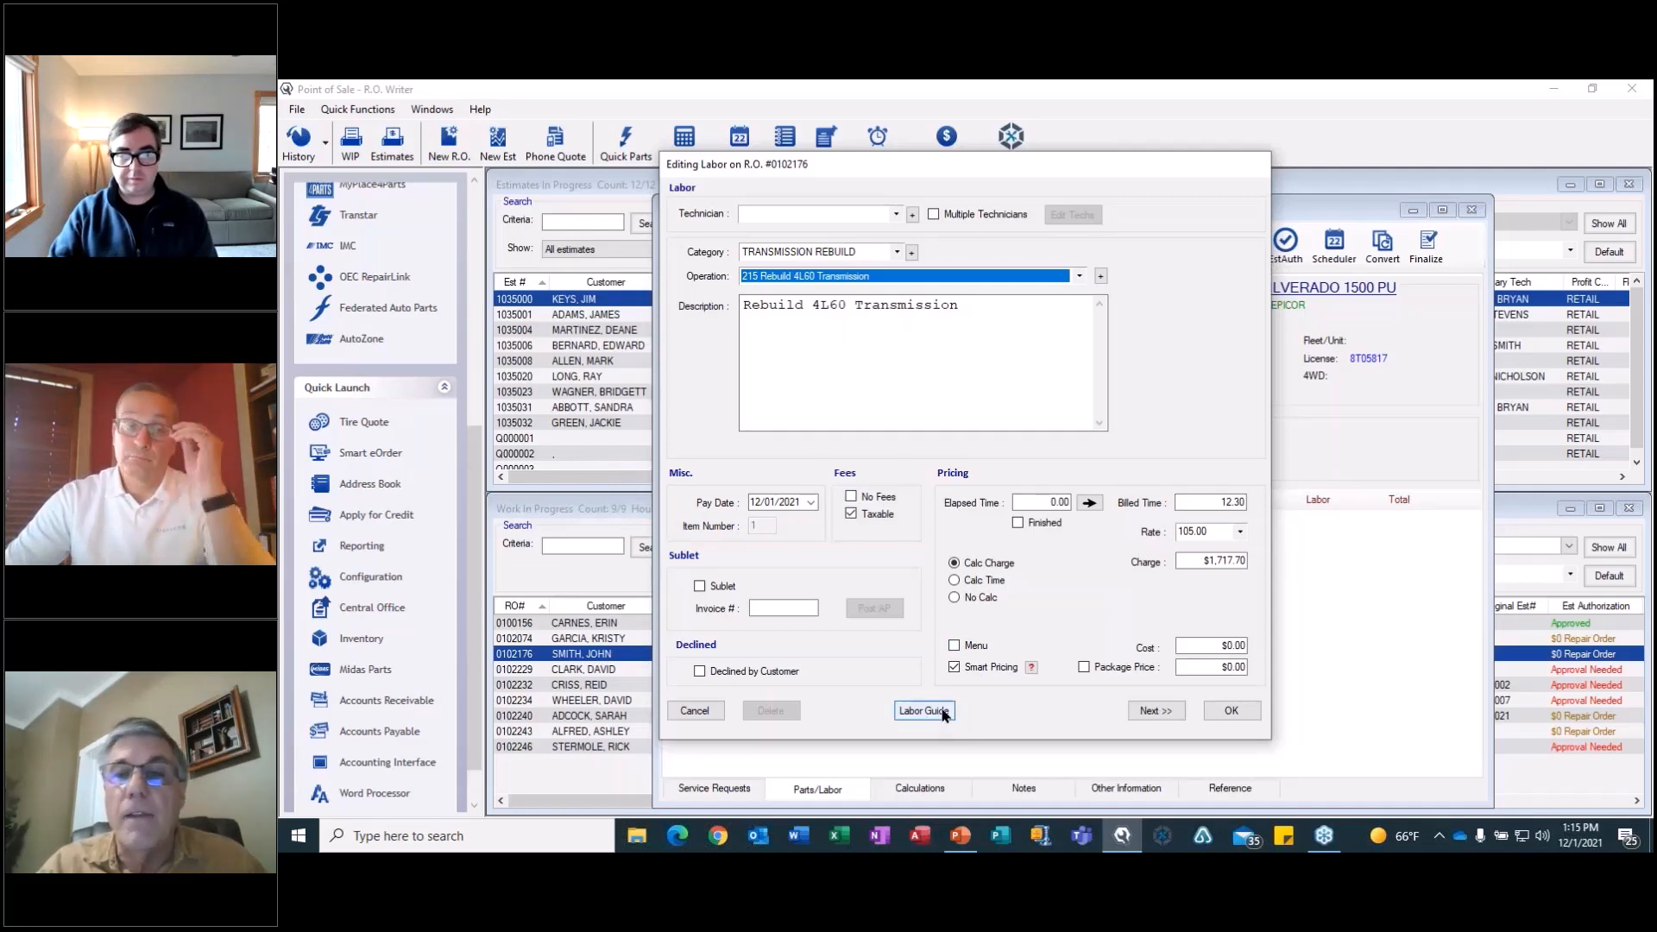
click(1240, 710)
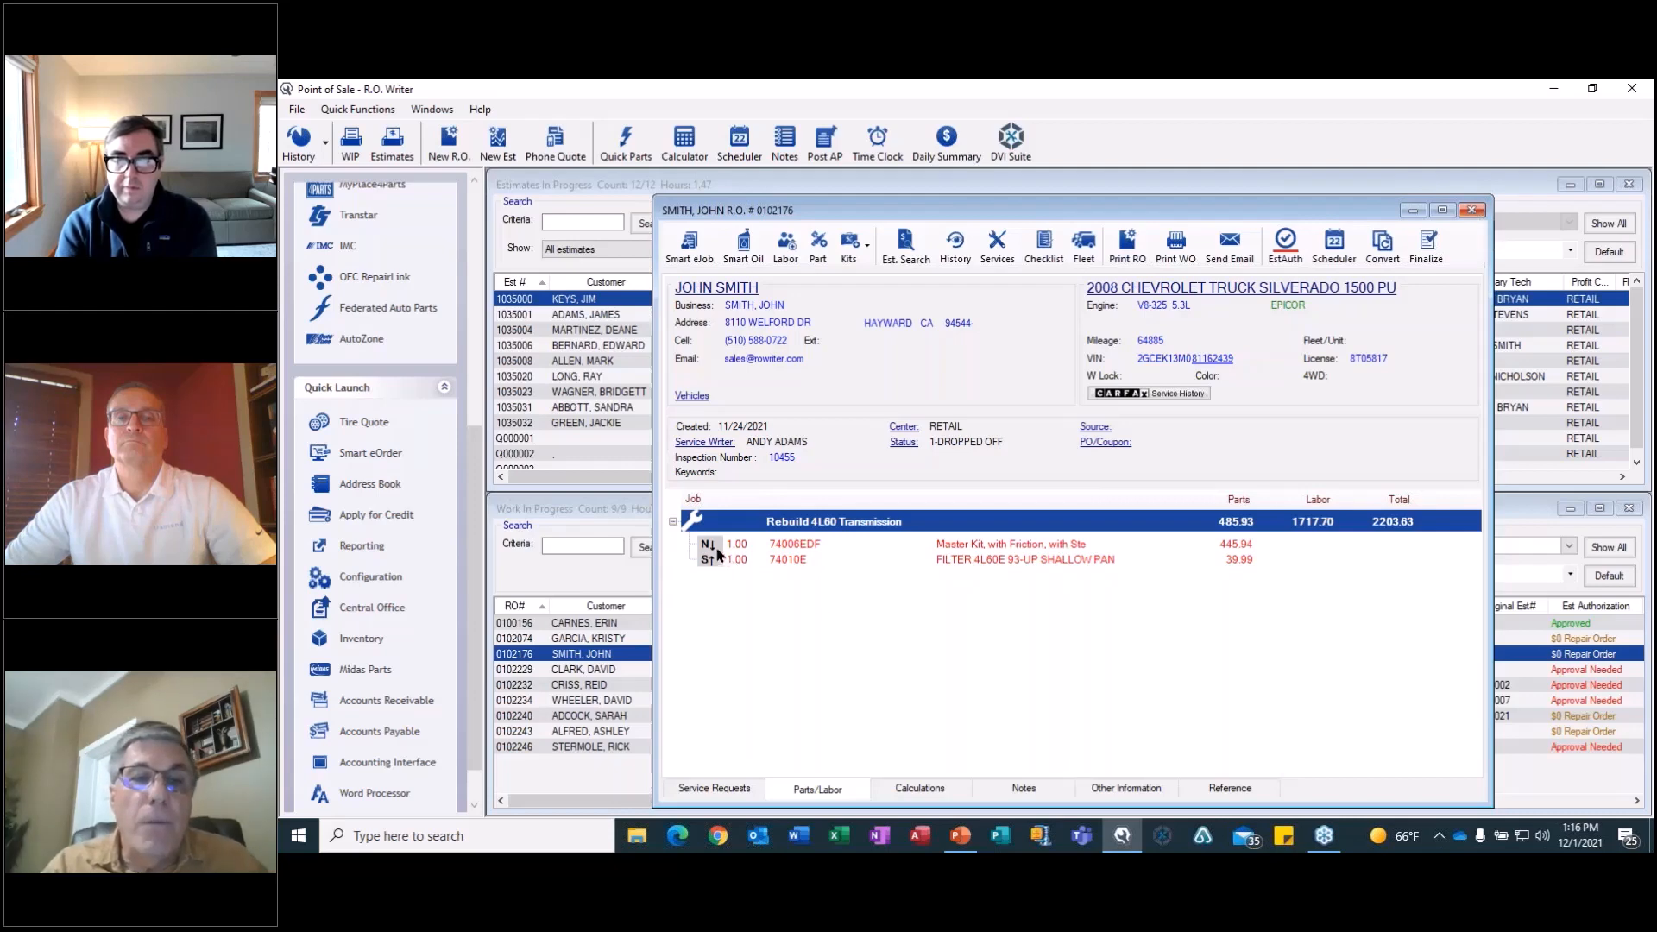
click(766, 546)
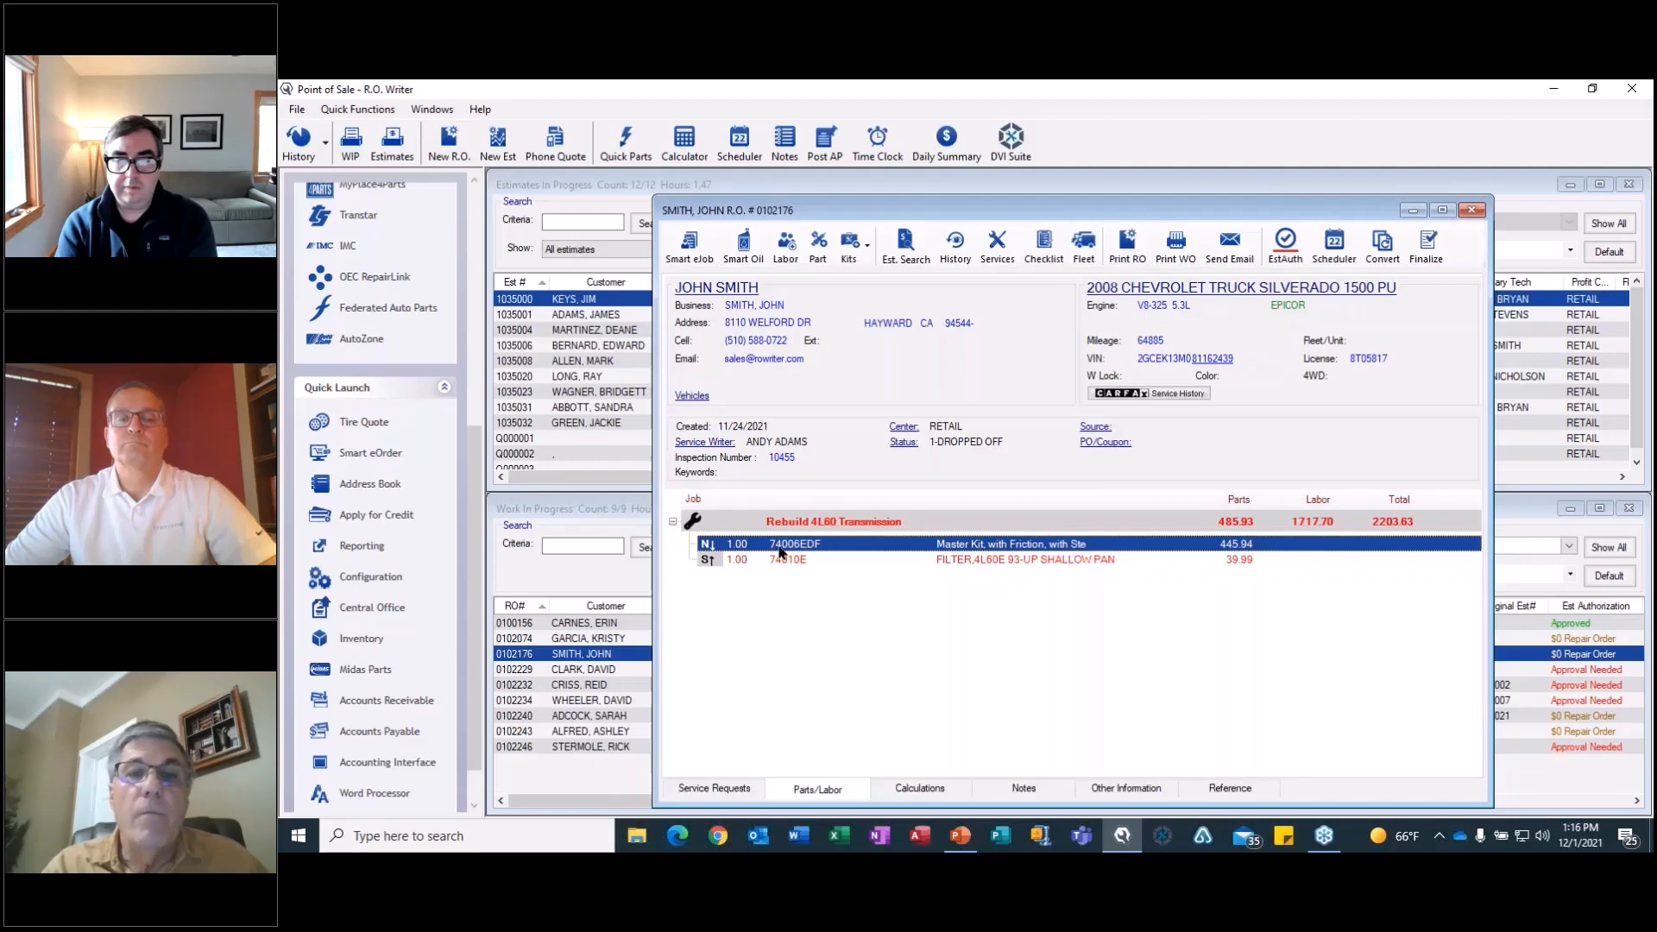
Review the pricing and supplier details of master kit 74006EDF, and close them without changes along with the Silverado repair order.
double_click(781, 551)
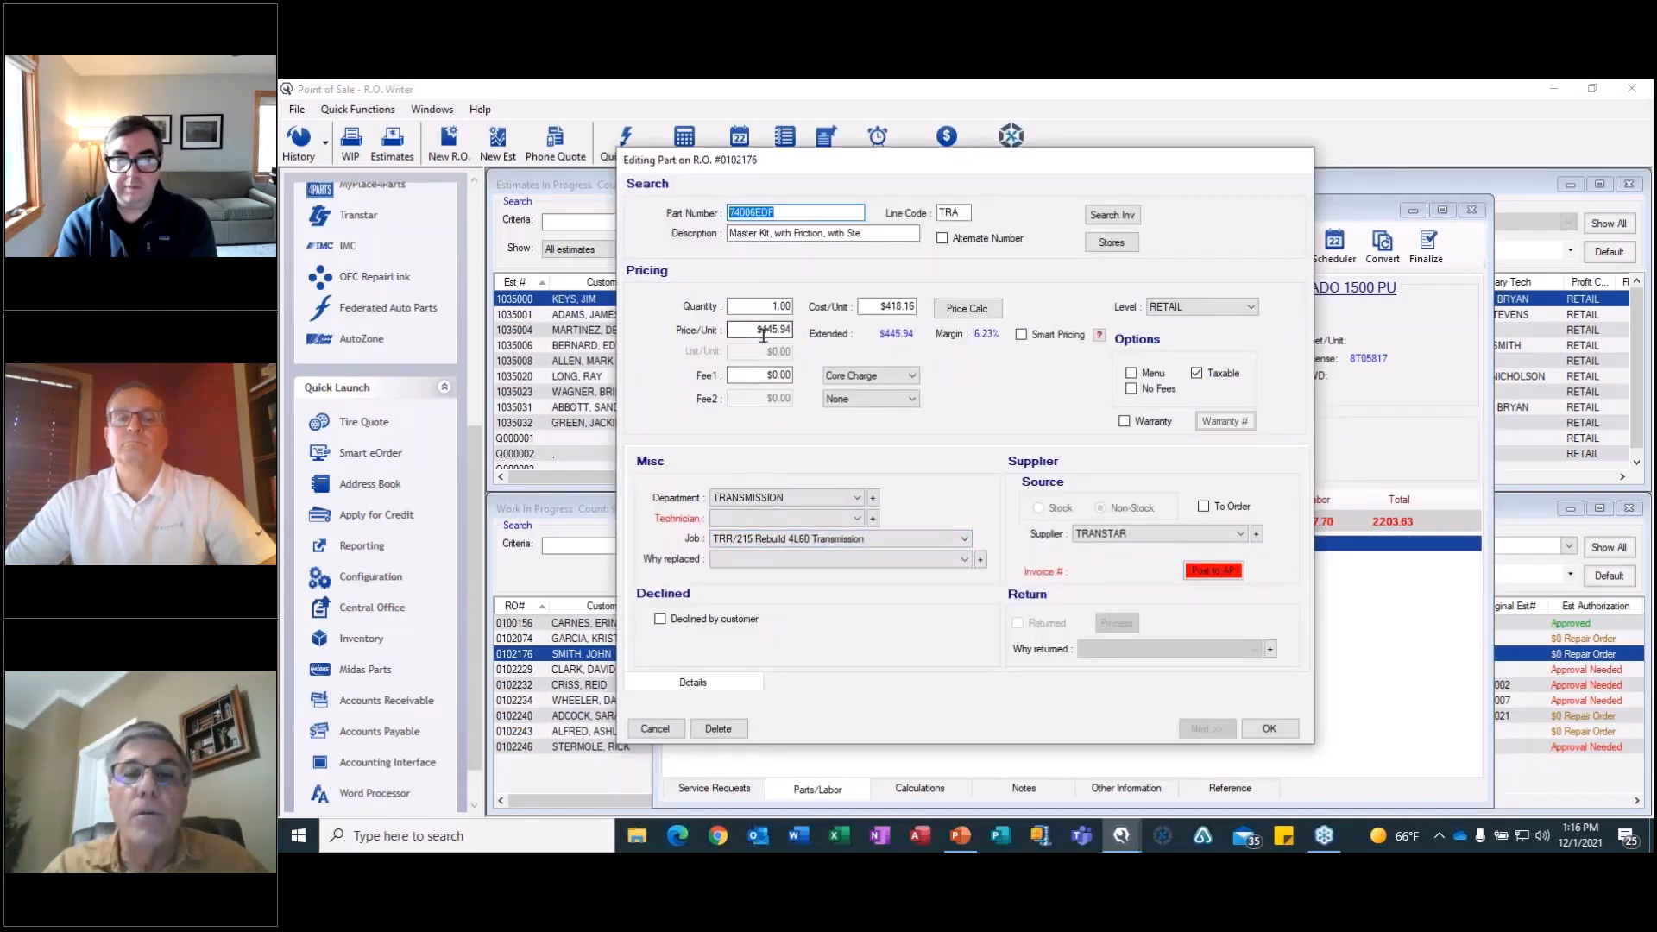
click(679, 735)
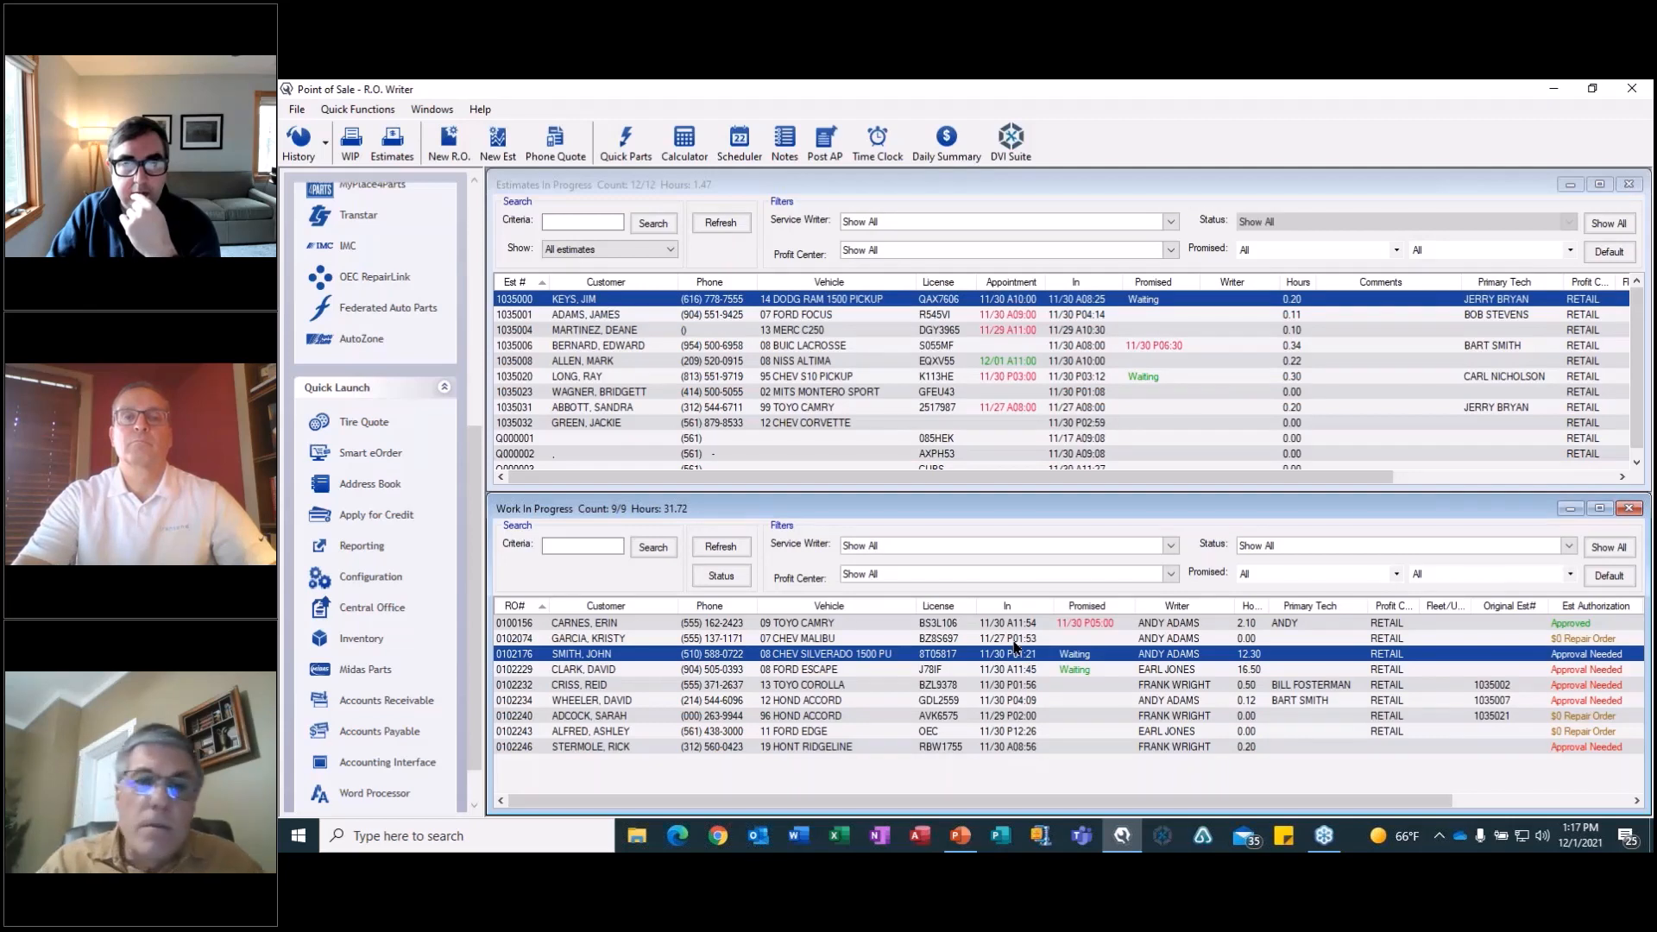
Open the 1996 Honda Accord repair order and search past estimates for the TRANSMISSION REBUILD category with the Transmission condition included.
click(730, 716)
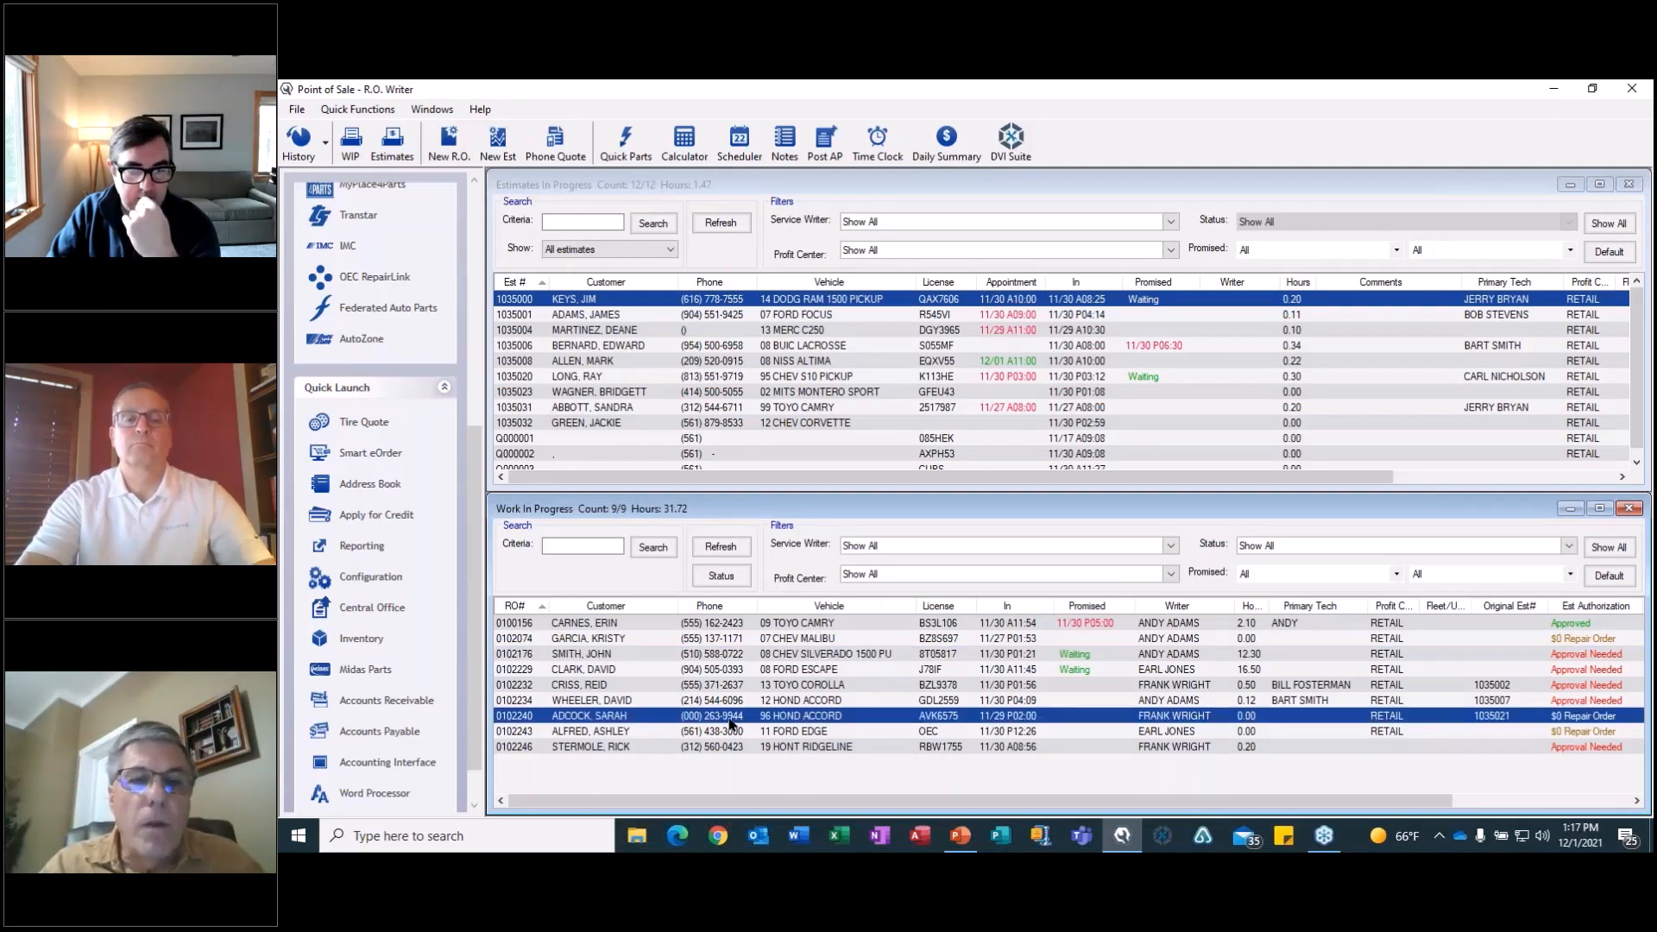
double_click(730, 719)
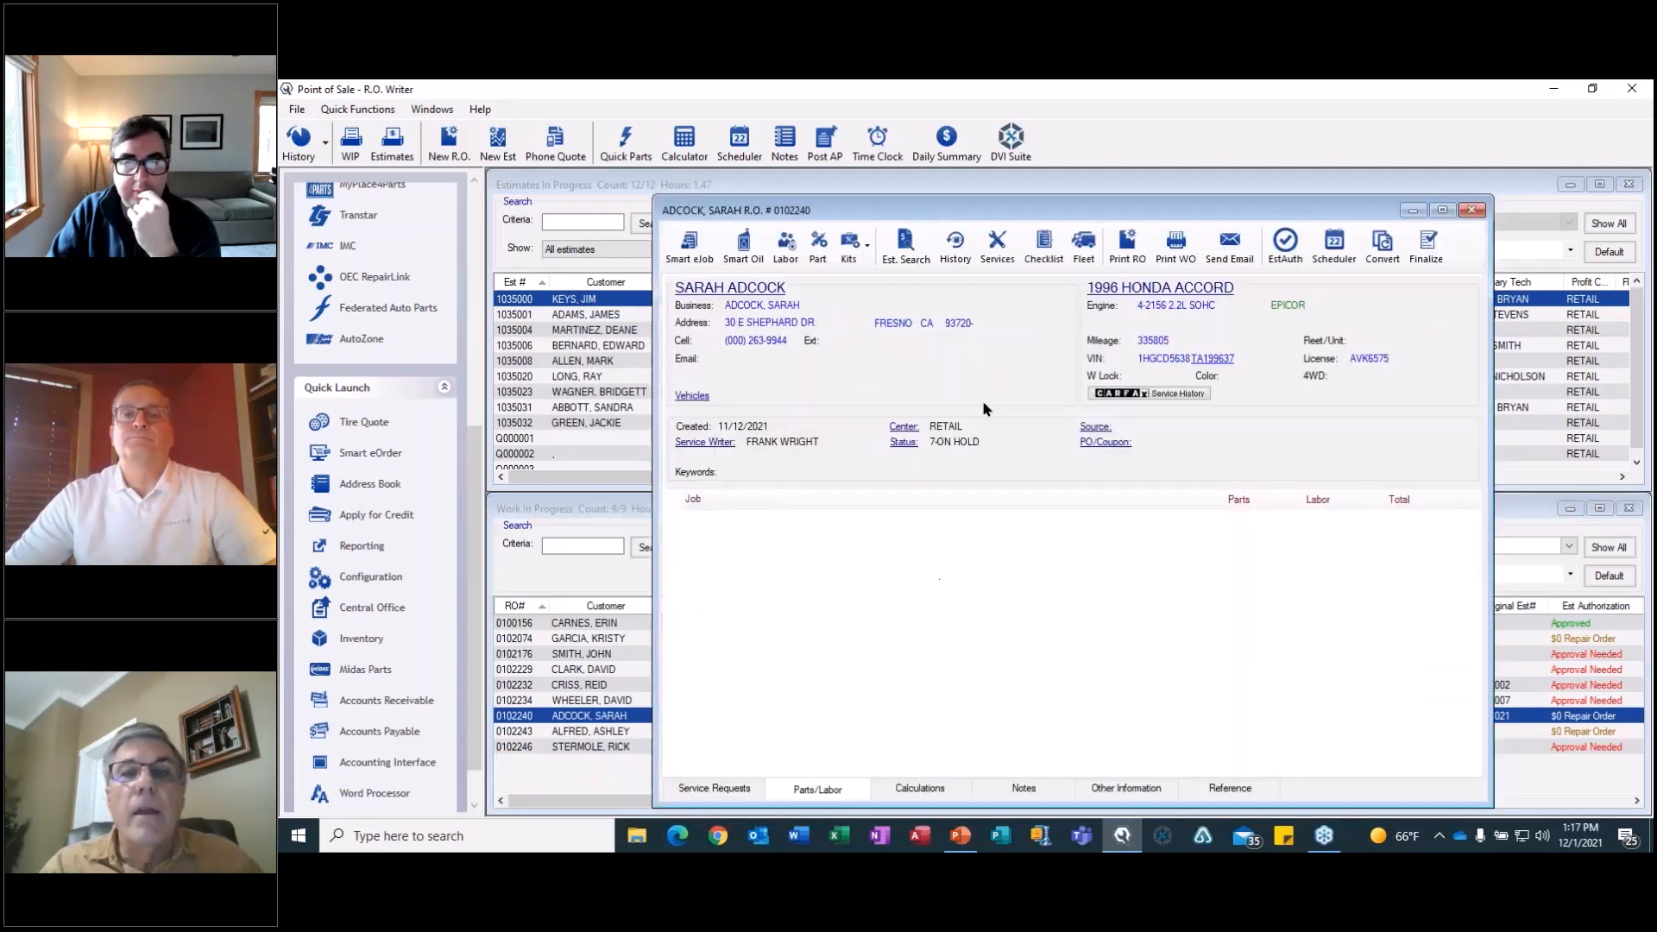
click(906, 247)
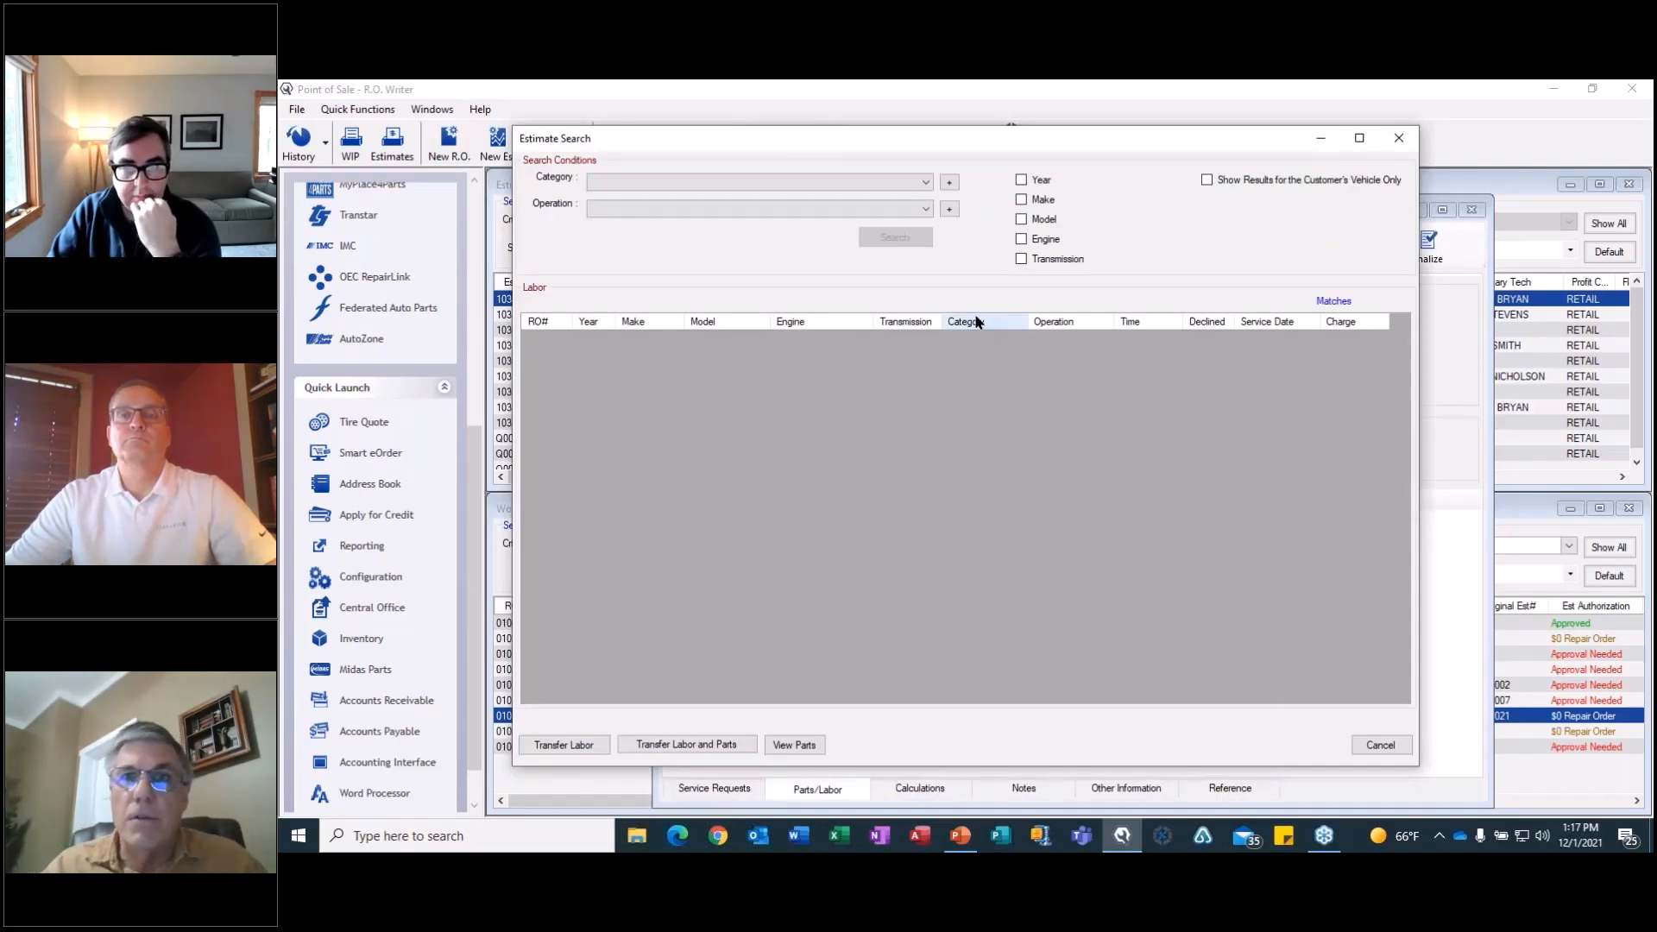
click(1022, 257)
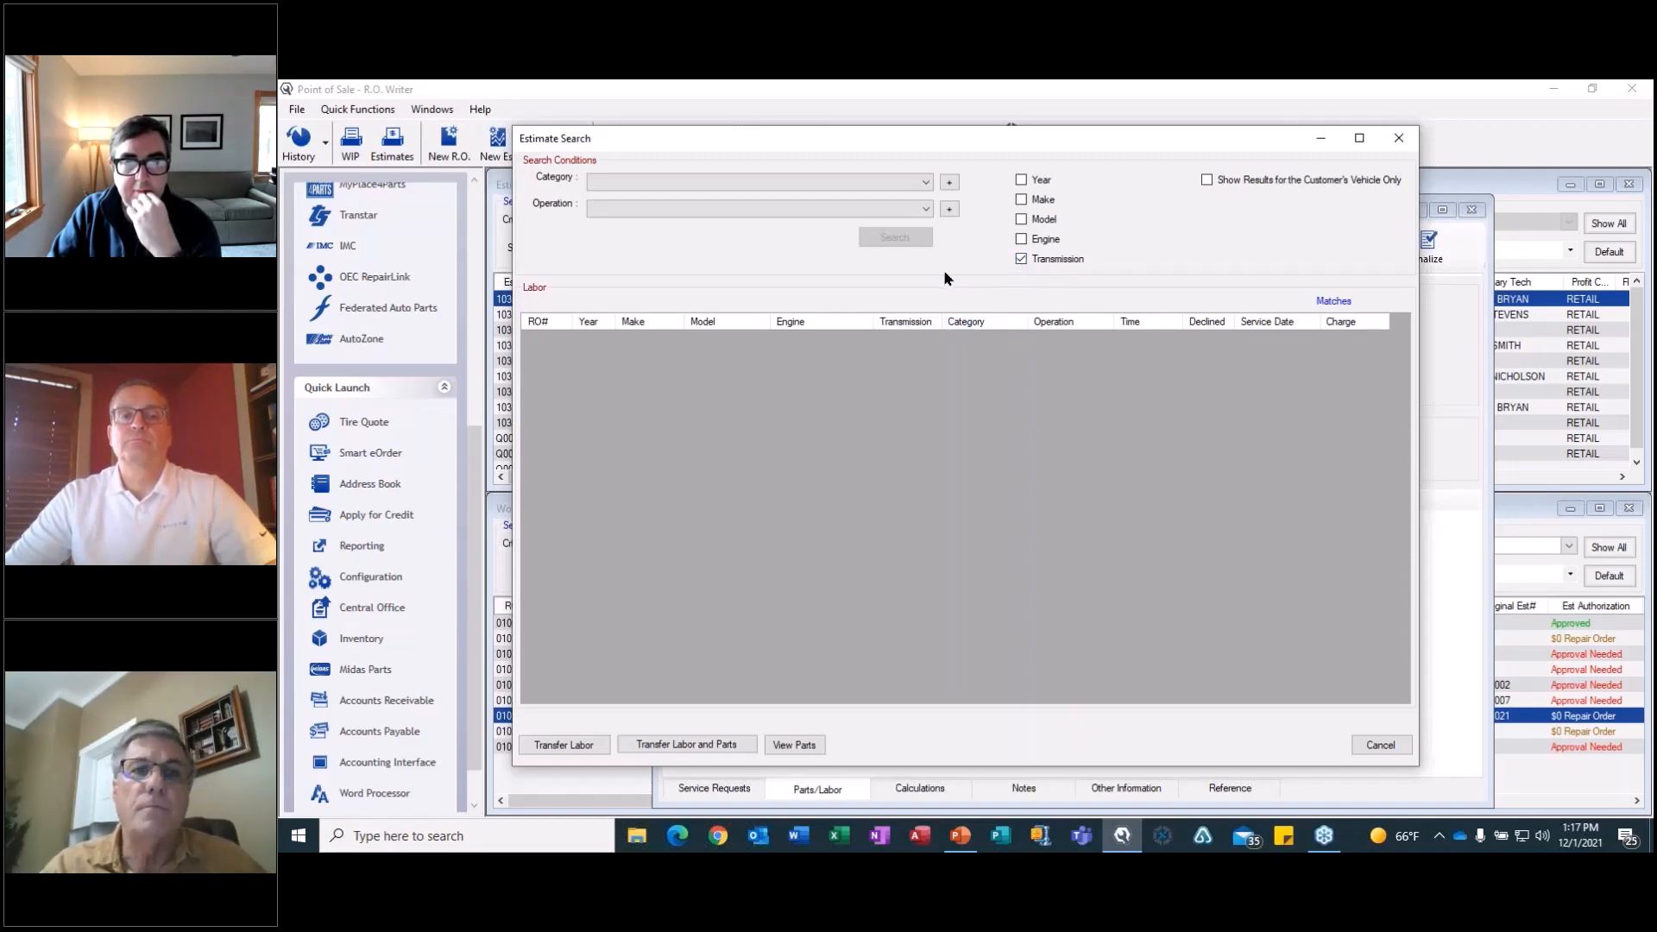
click(926, 182)
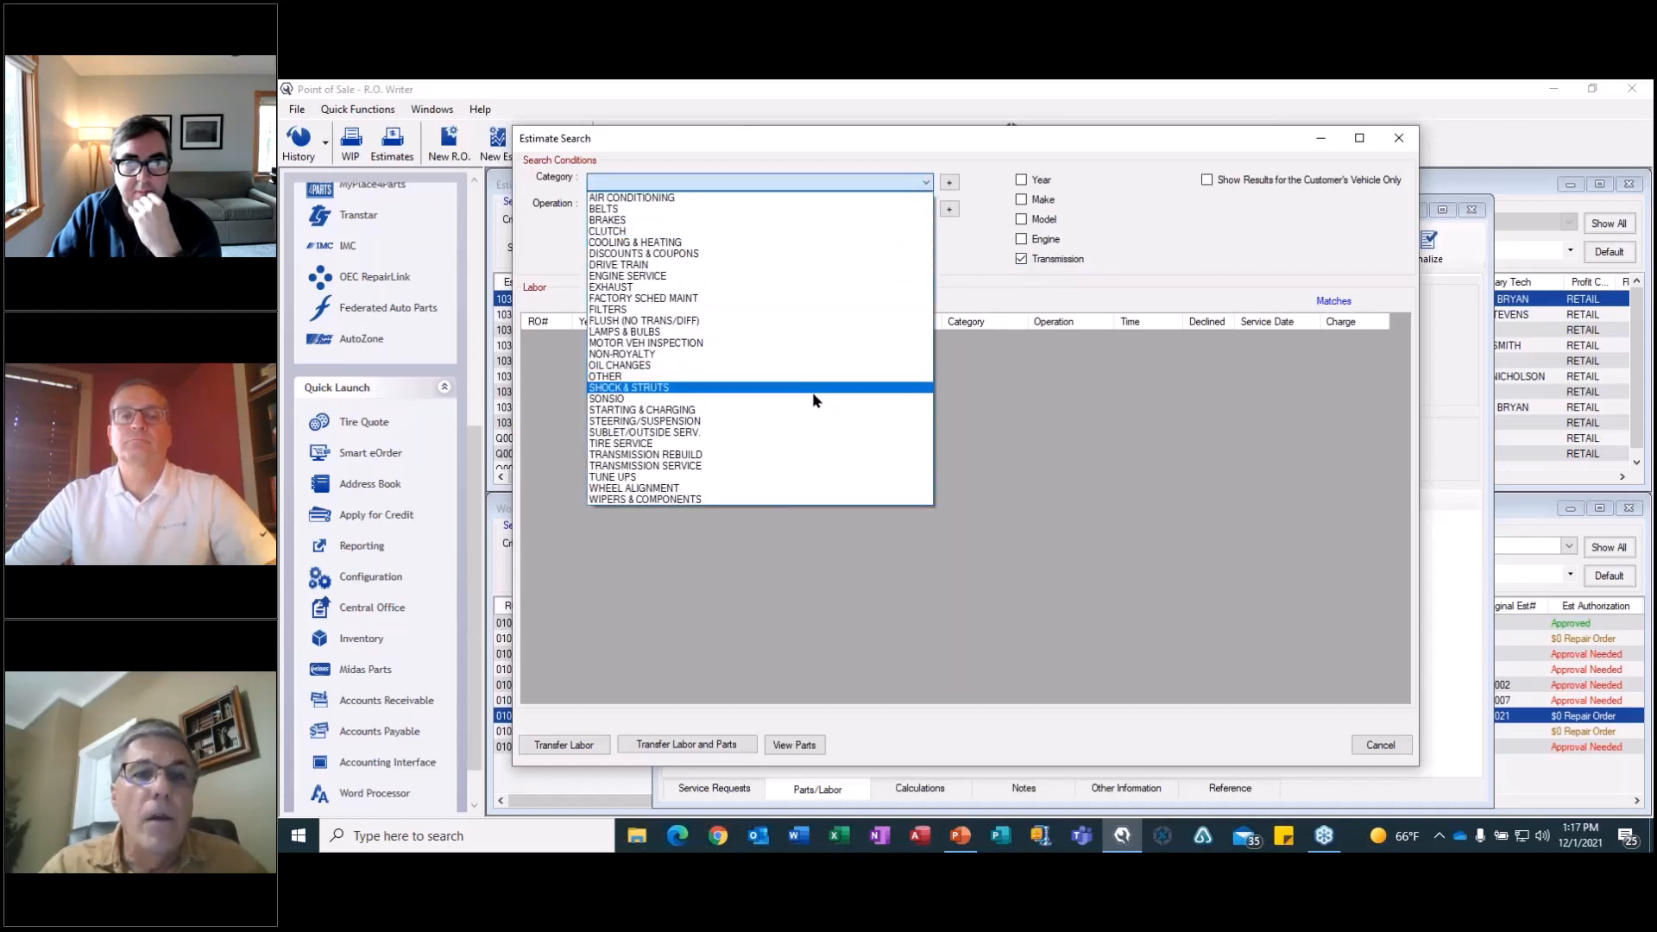
click(724, 454)
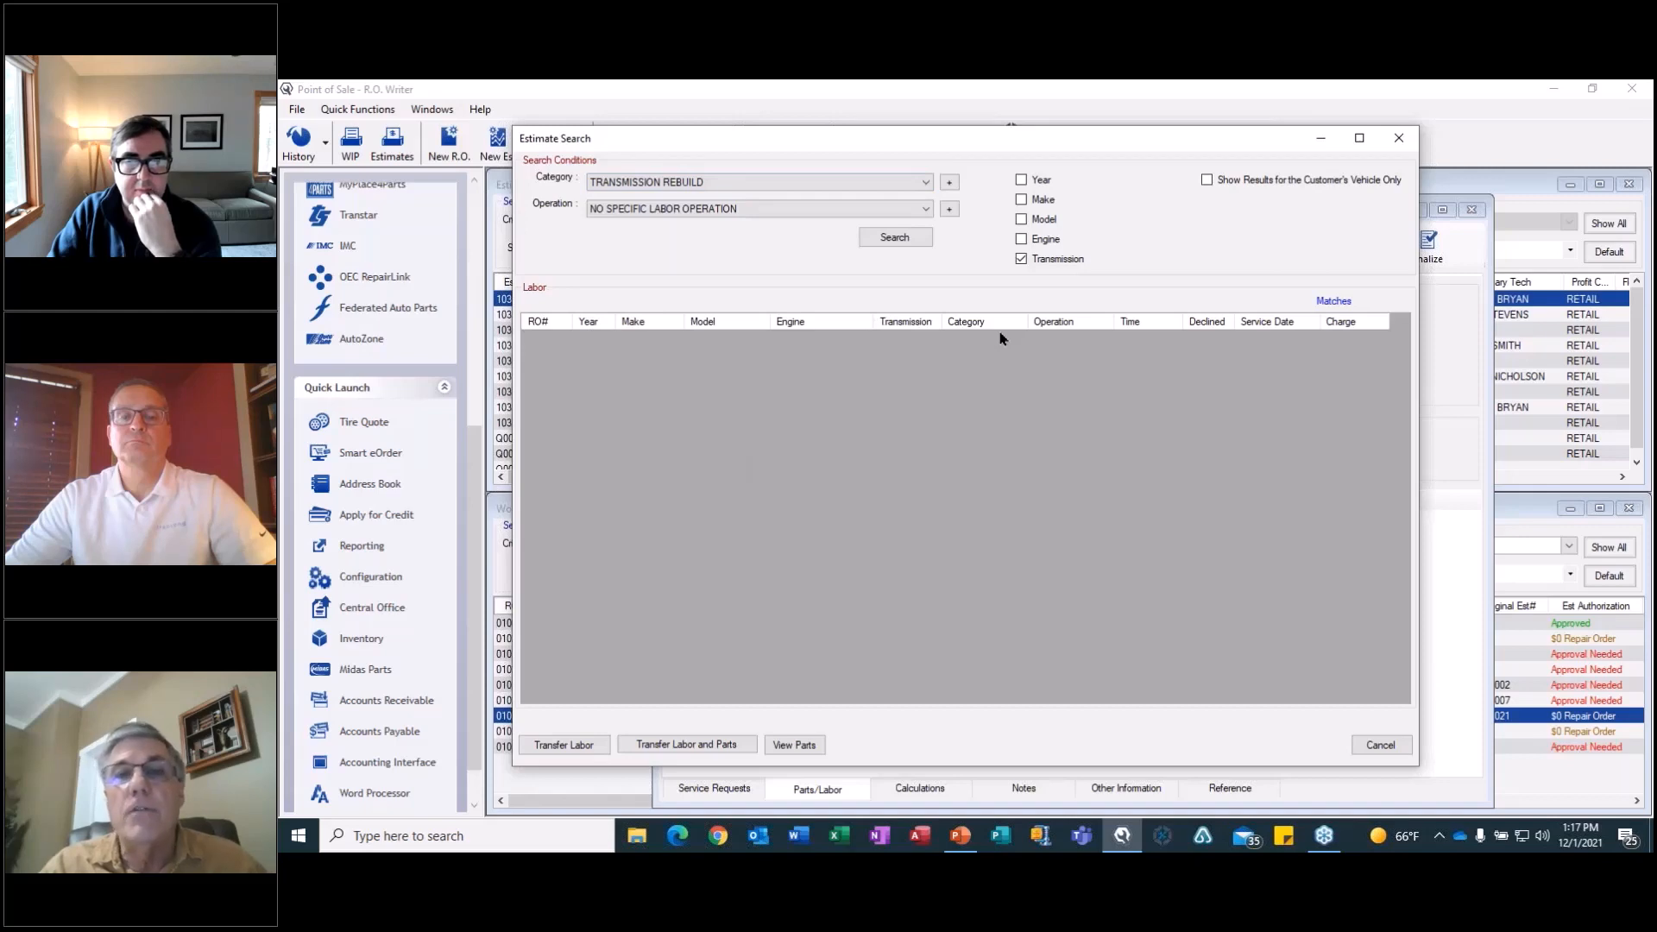
click(897, 239)
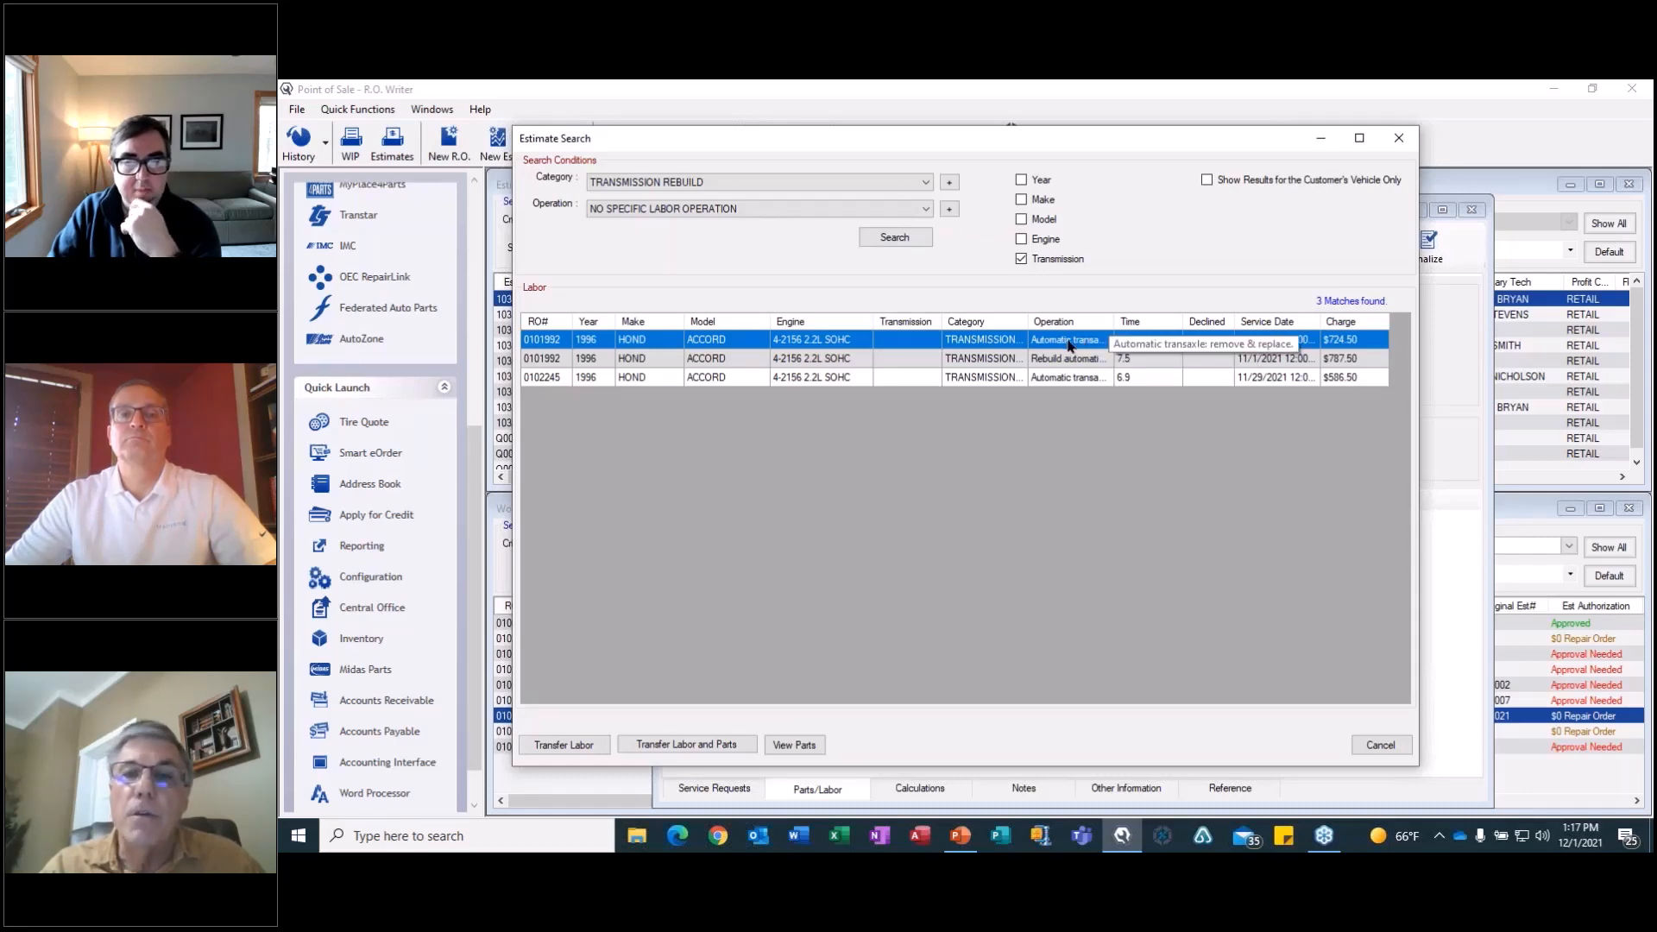
Transfer the 6.9-hour, $724.50 transaxle remove-and-replace labor and the rebuild job's labor and parts to the Accord repair order, and close it.
click(556, 747)
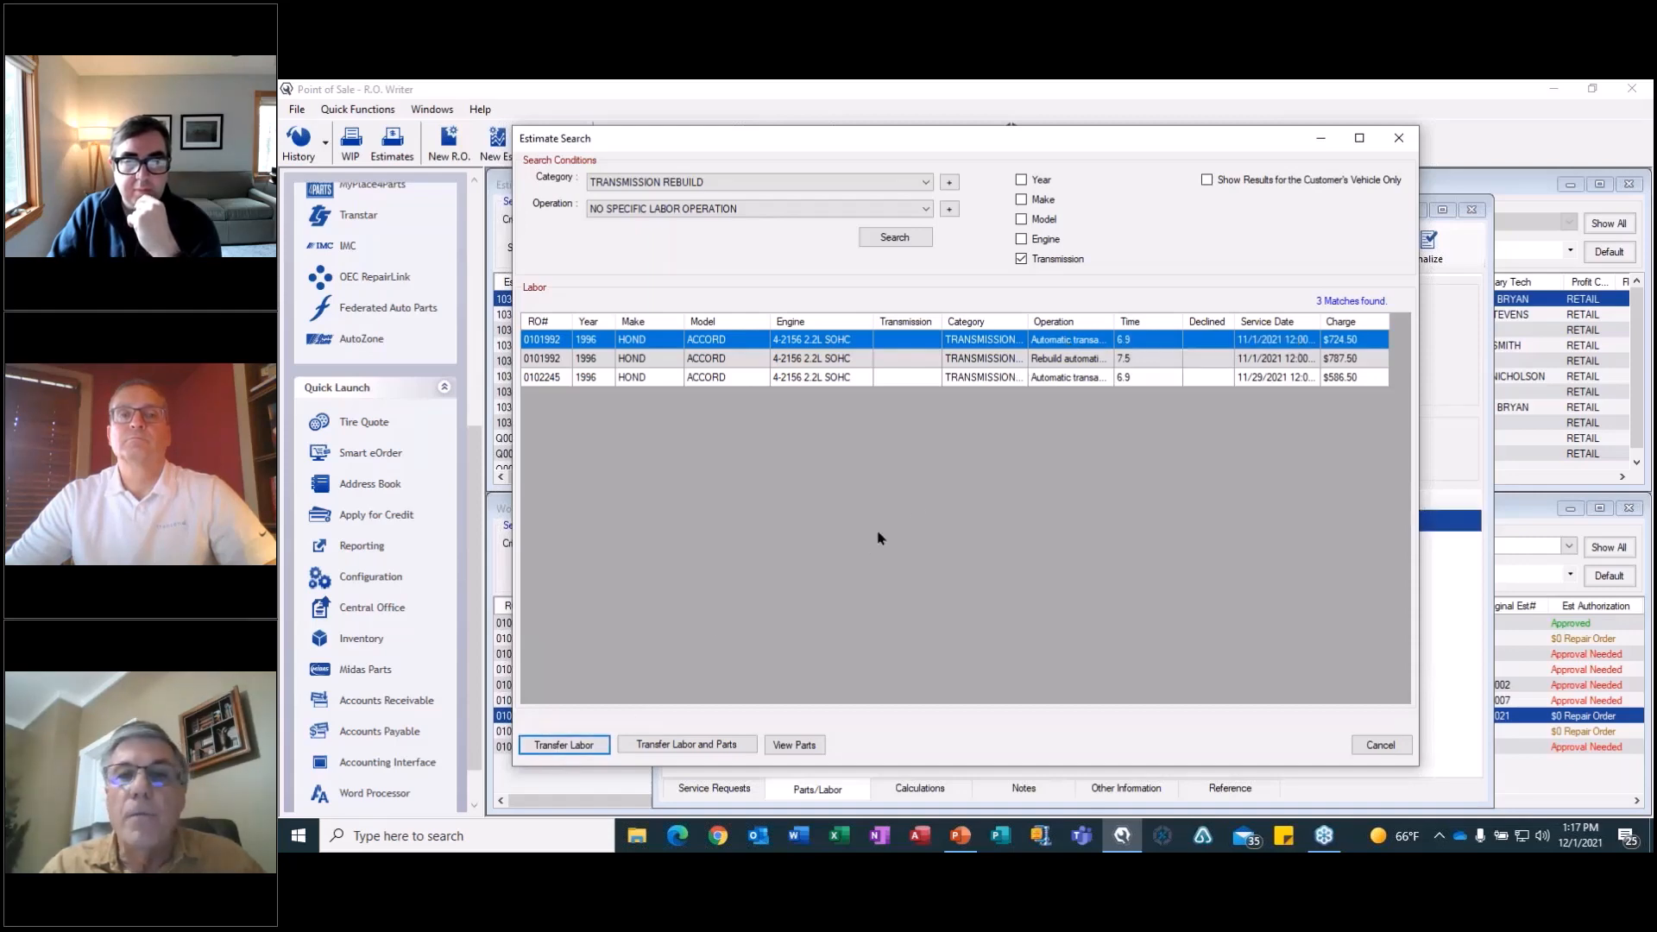
click(1043, 357)
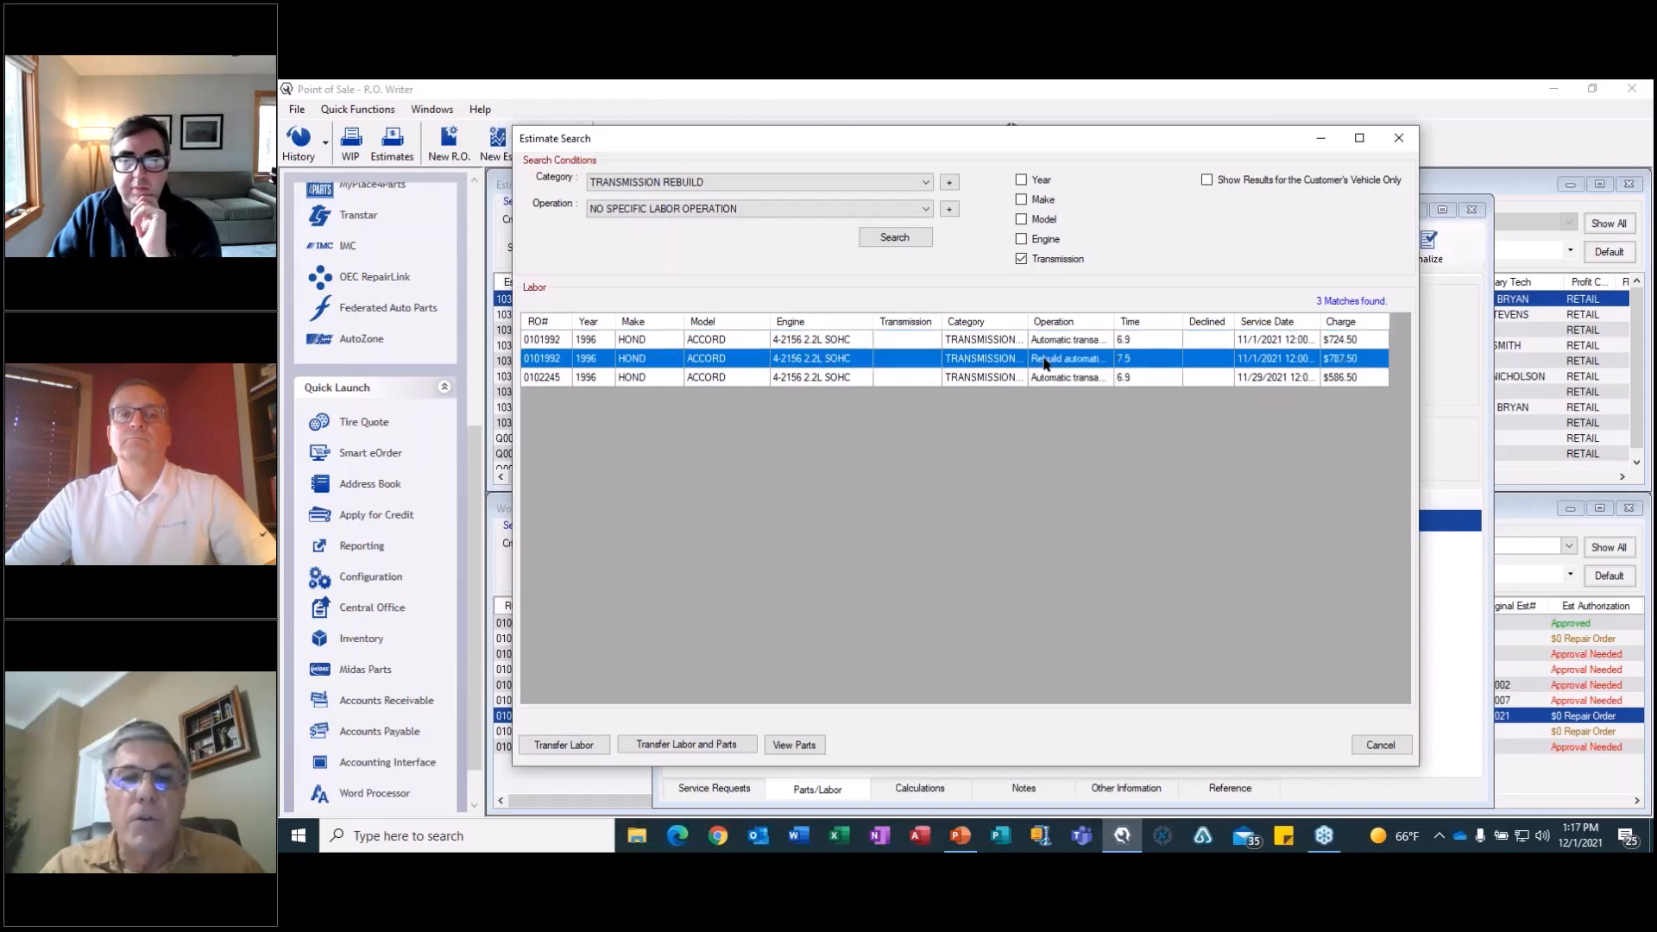
click(810, 746)
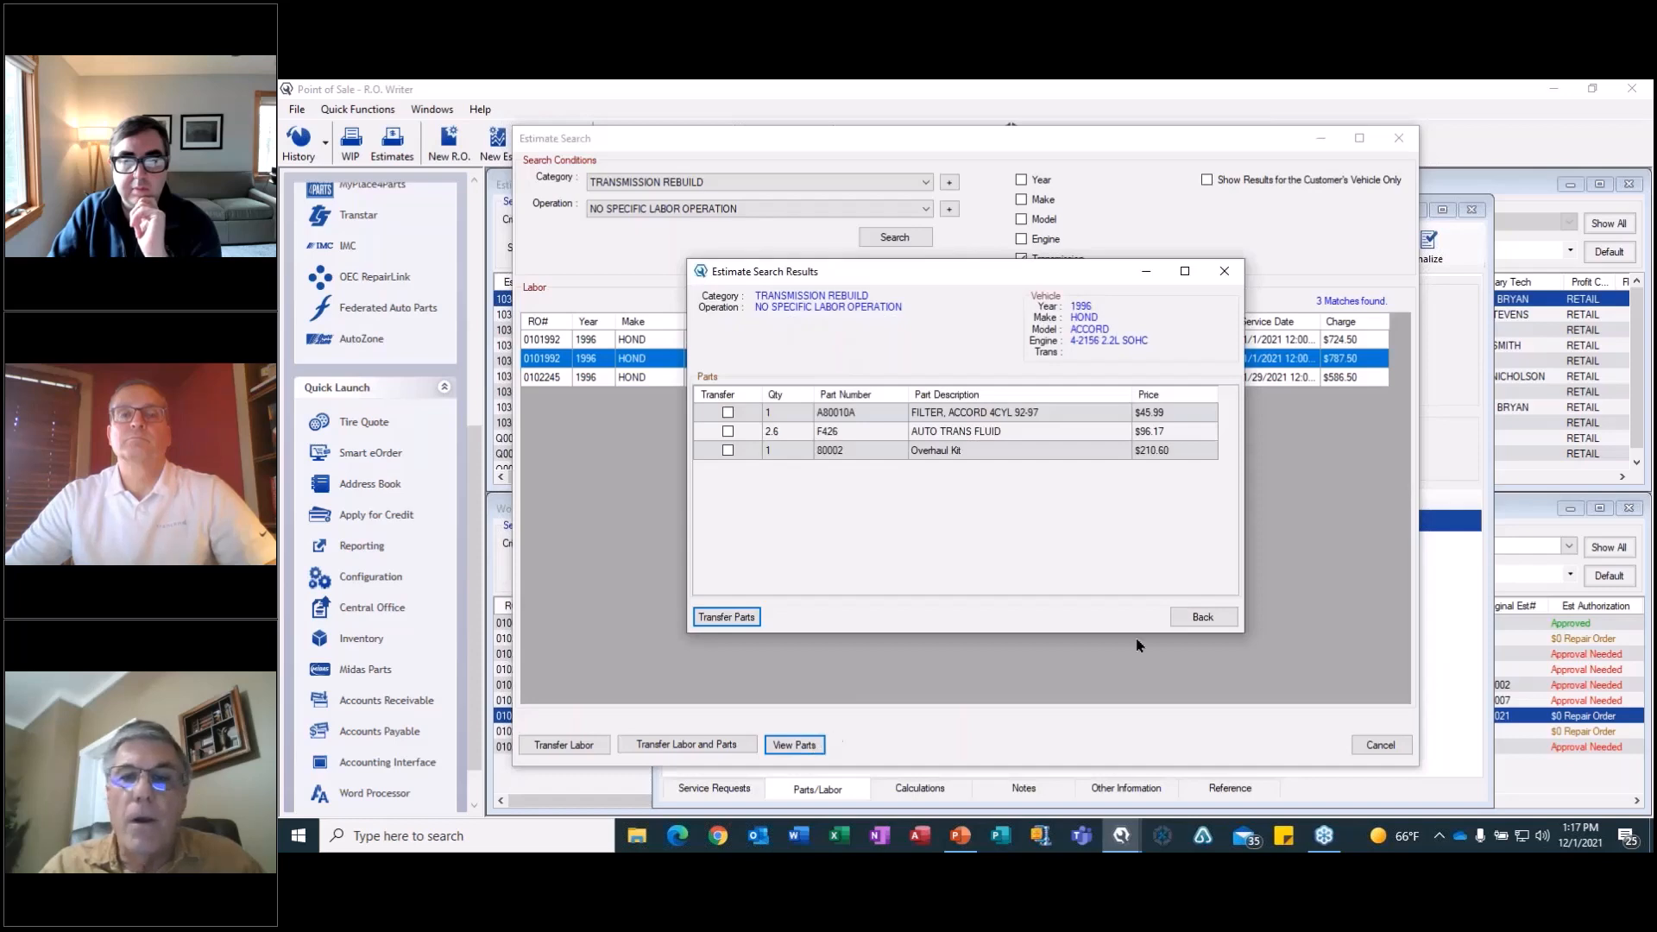
click(1202, 618)
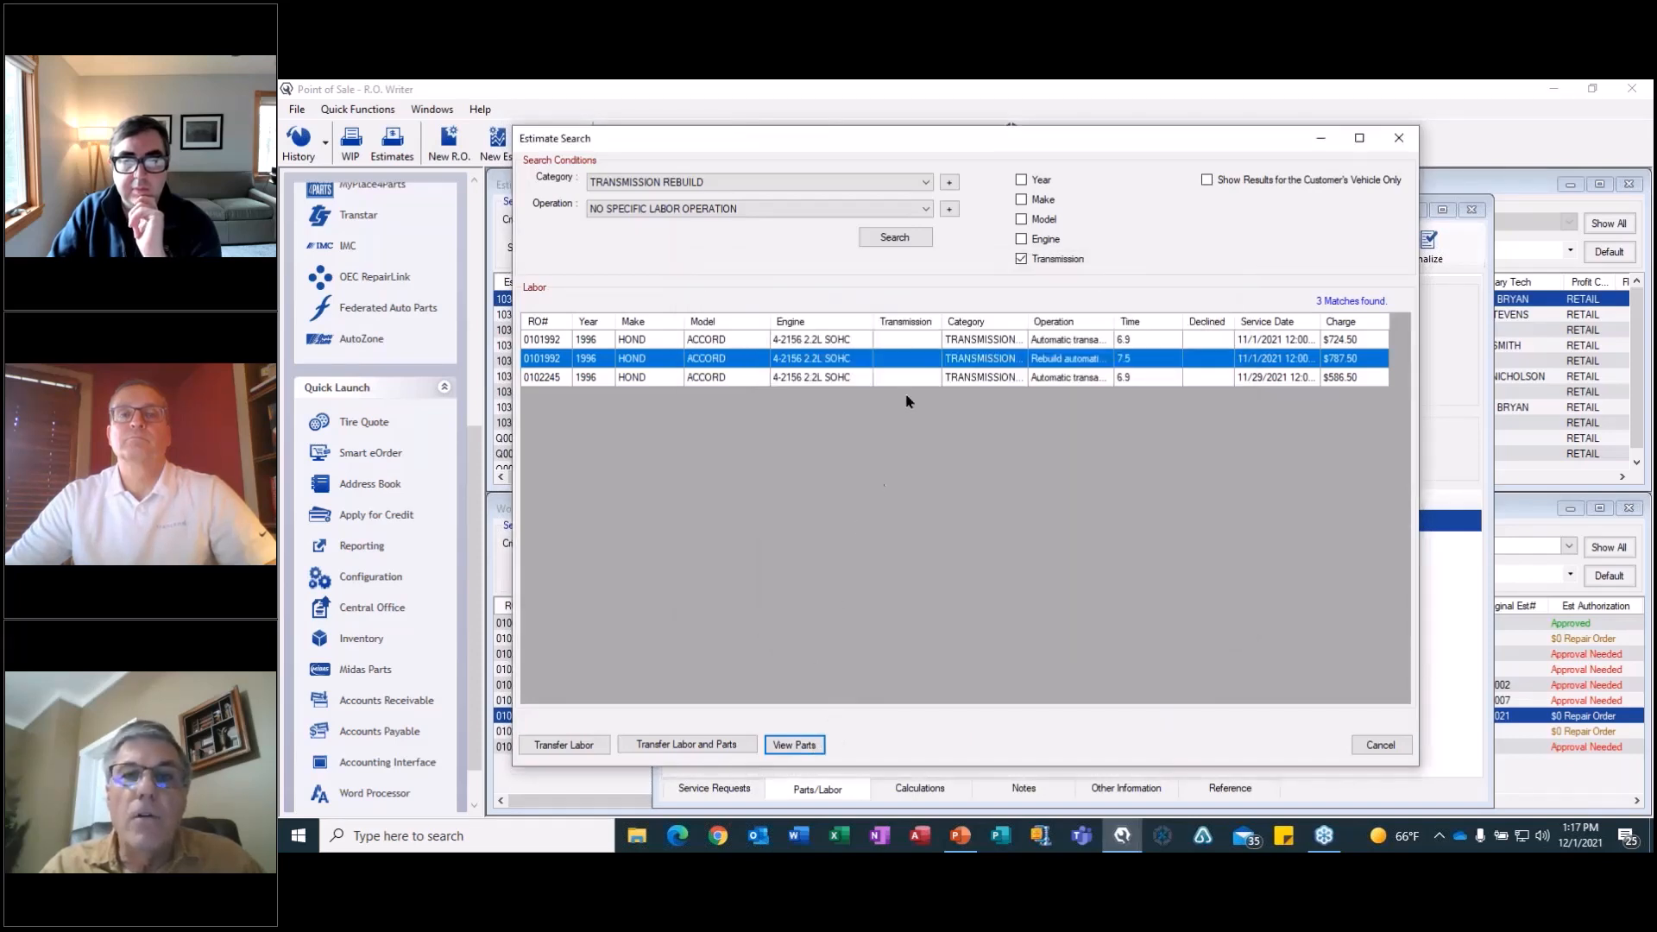
click(916, 362)
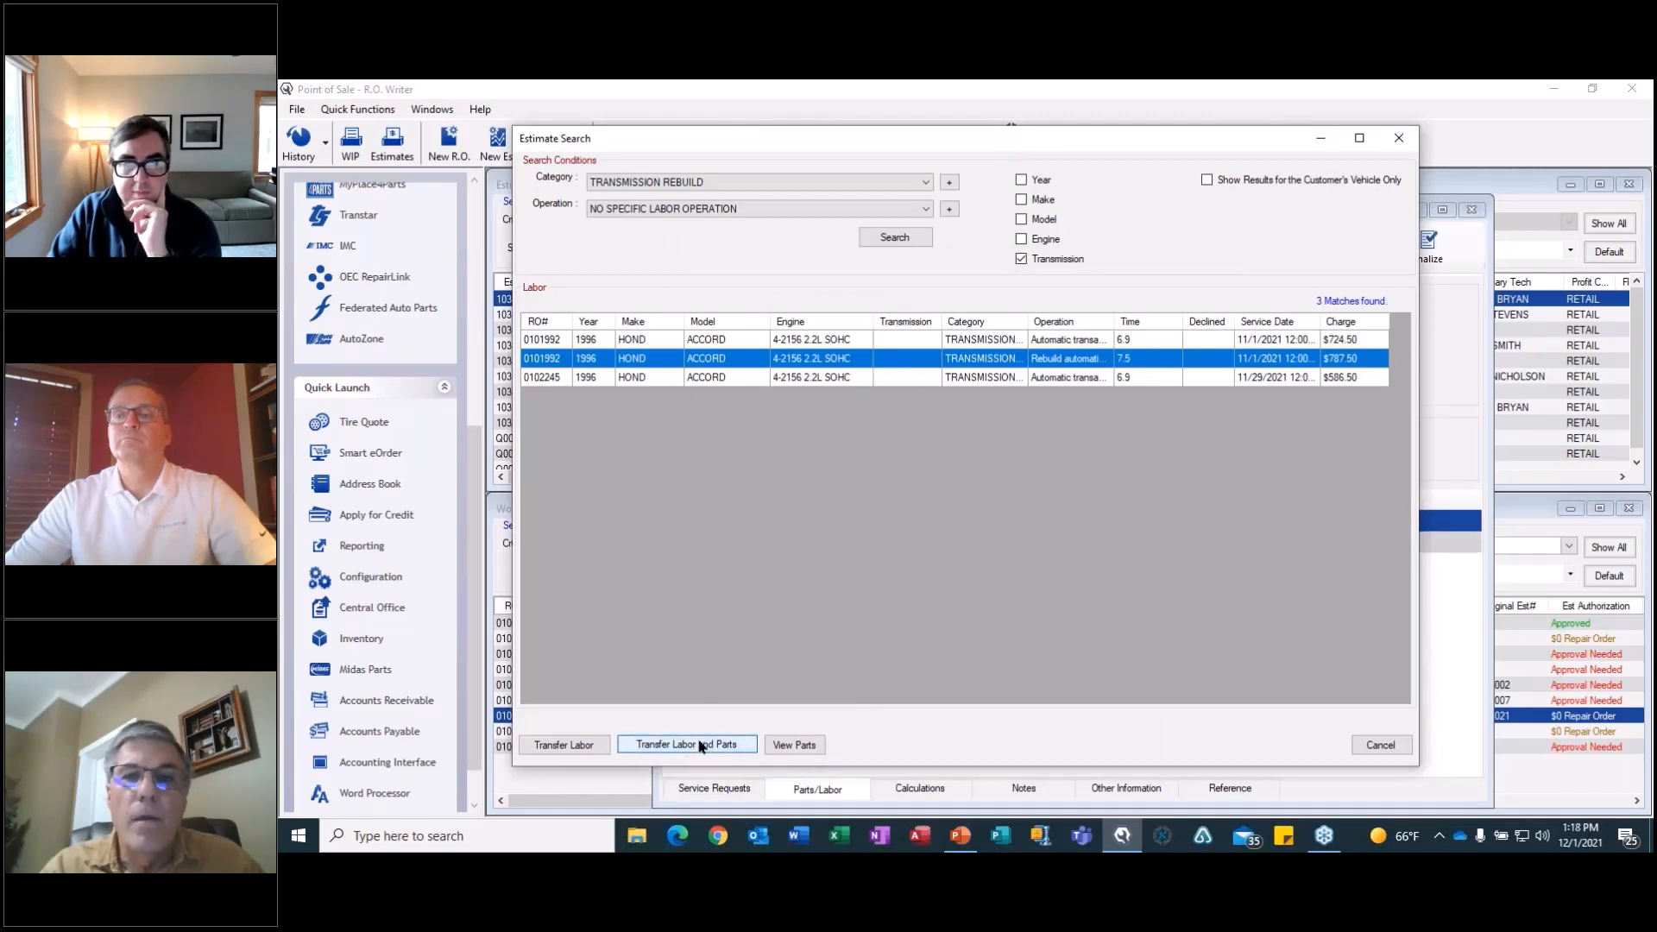
click(1381, 745)
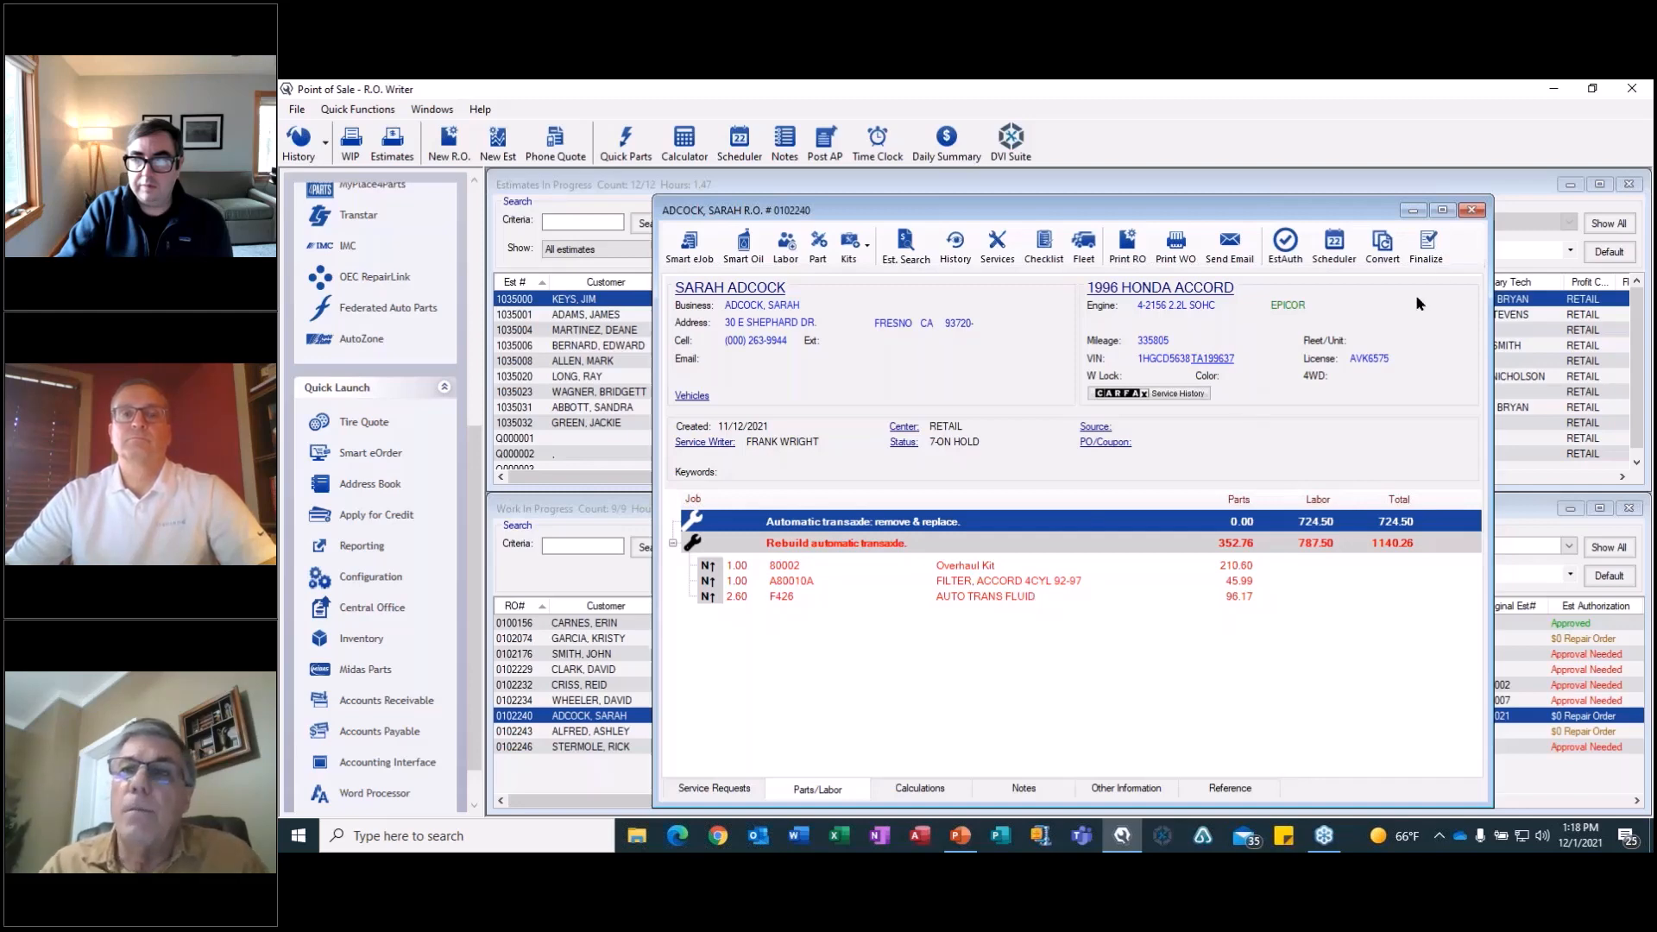
click(1476, 210)
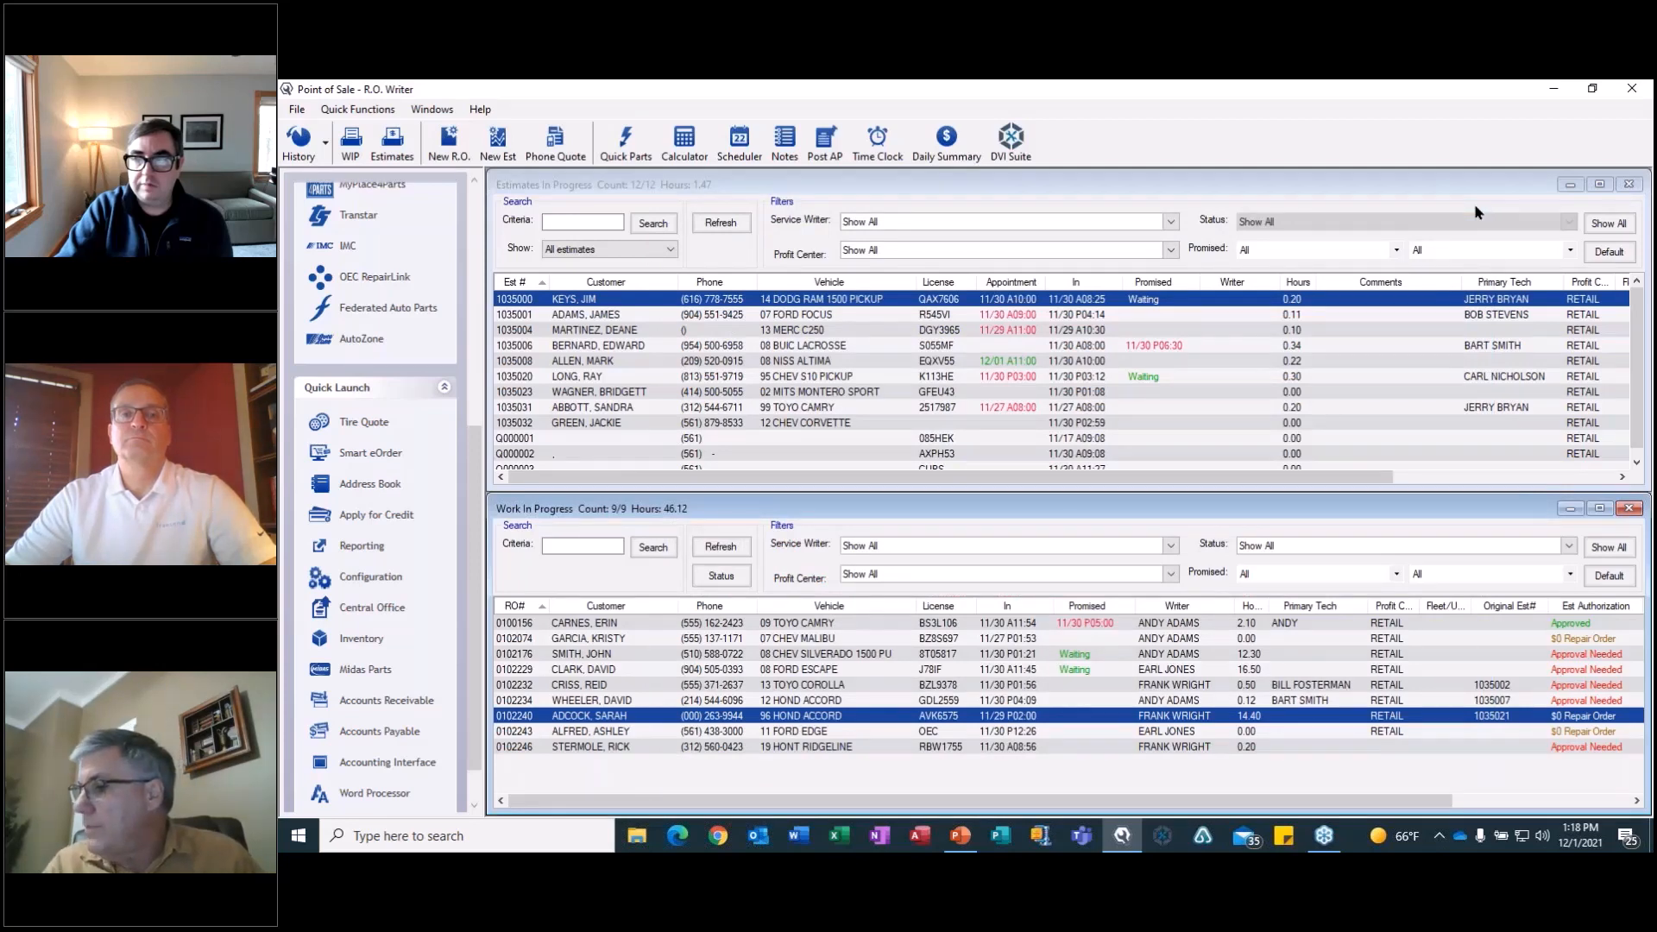
Open the 2011 Ford Edge repair order and choose the Auto Transmission Fluid Exchange smart job from Trans/Diff Services.
double_click(807, 732)
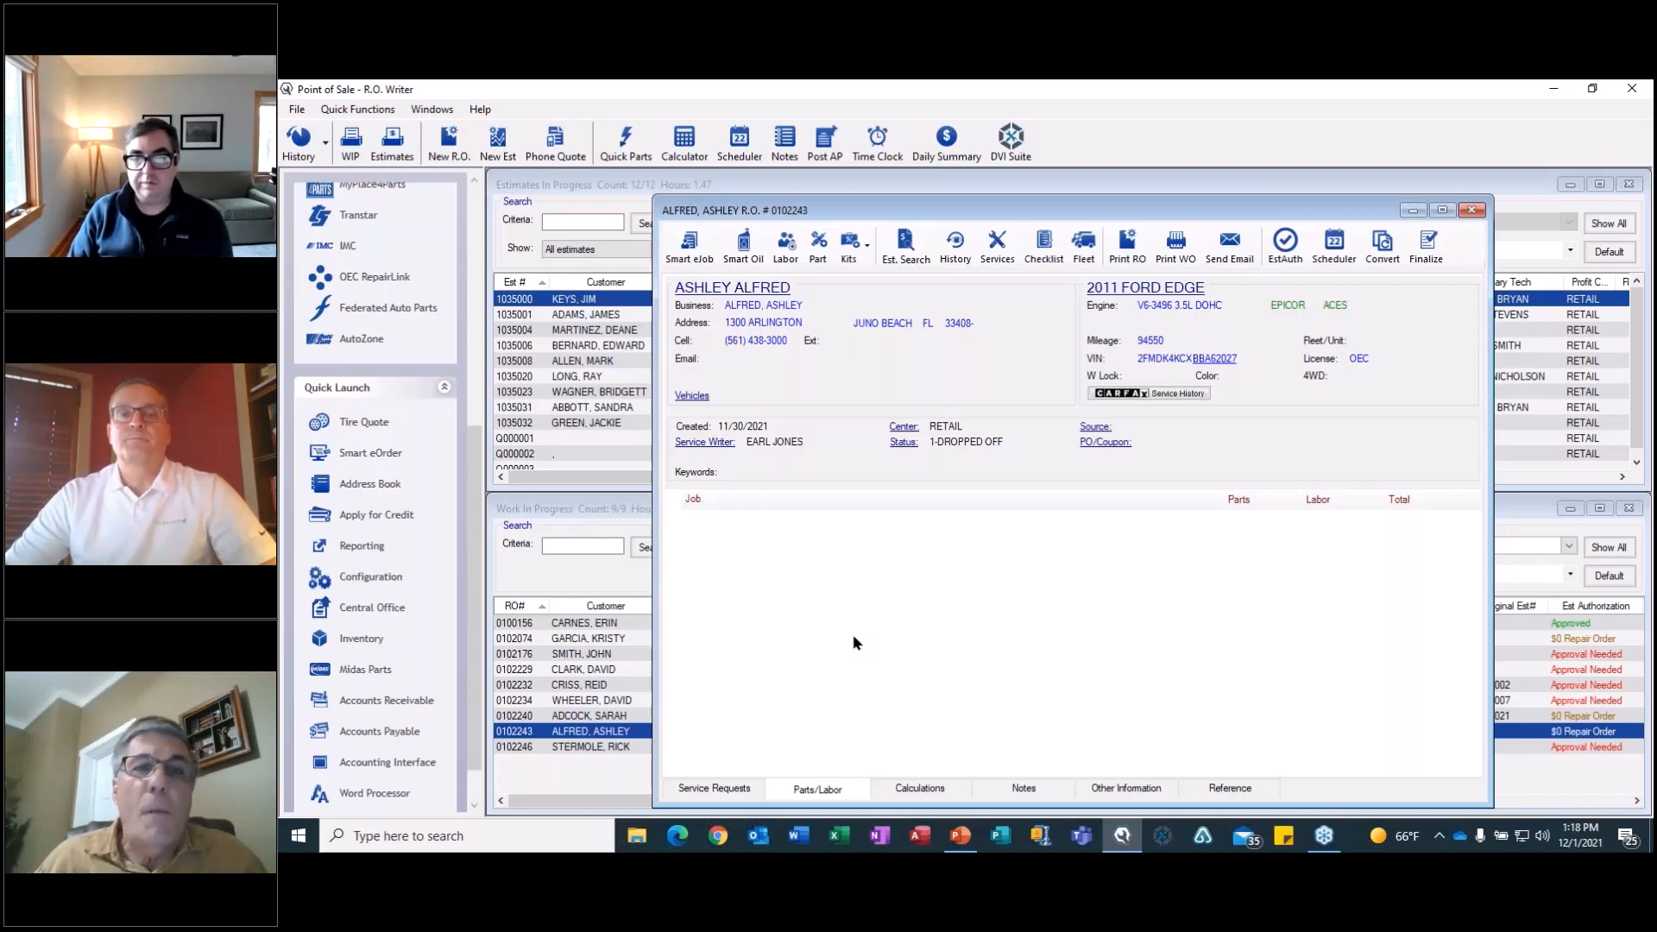
click(695, 251)
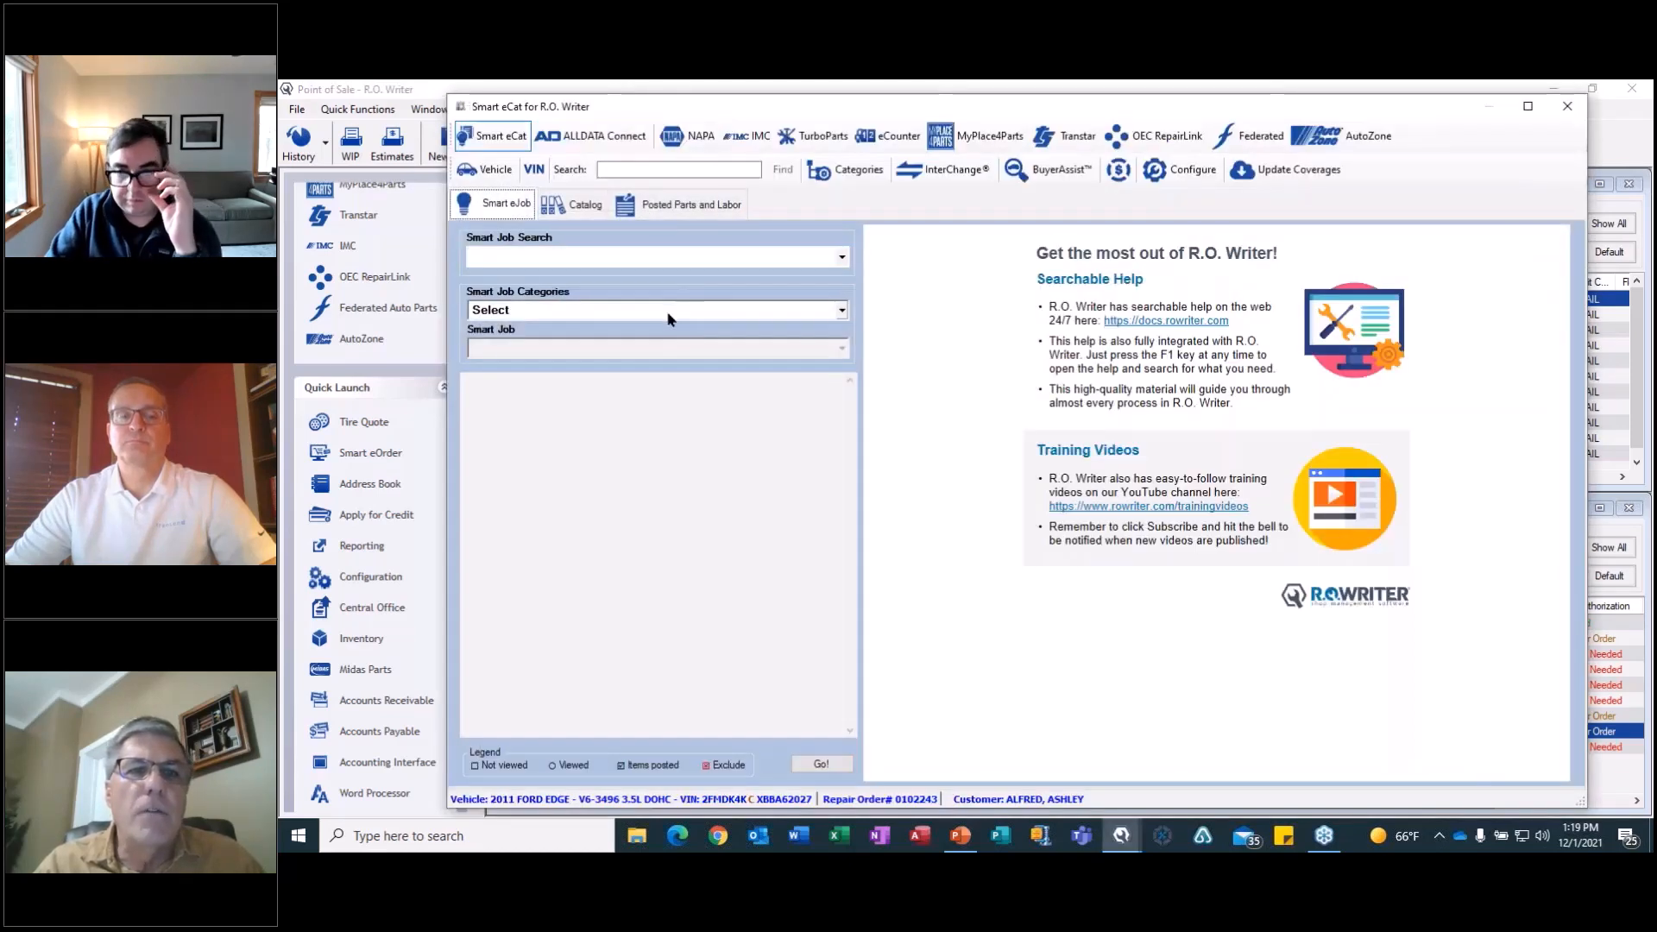
click(670, 313)
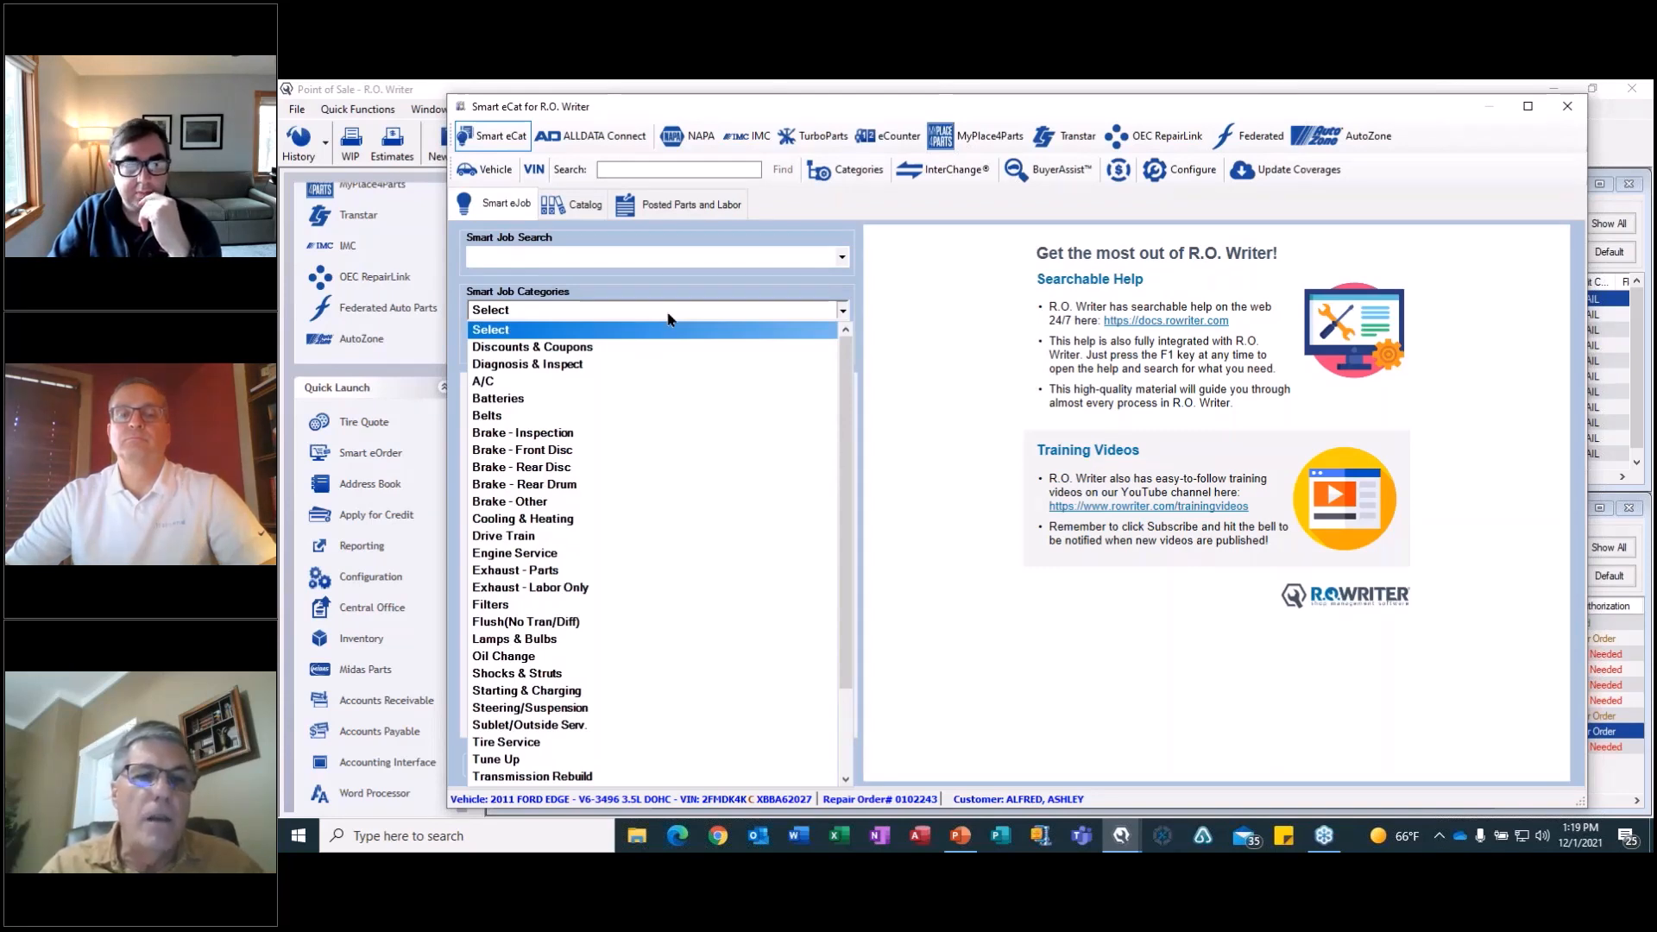
scroll(839, 708, down, 2)
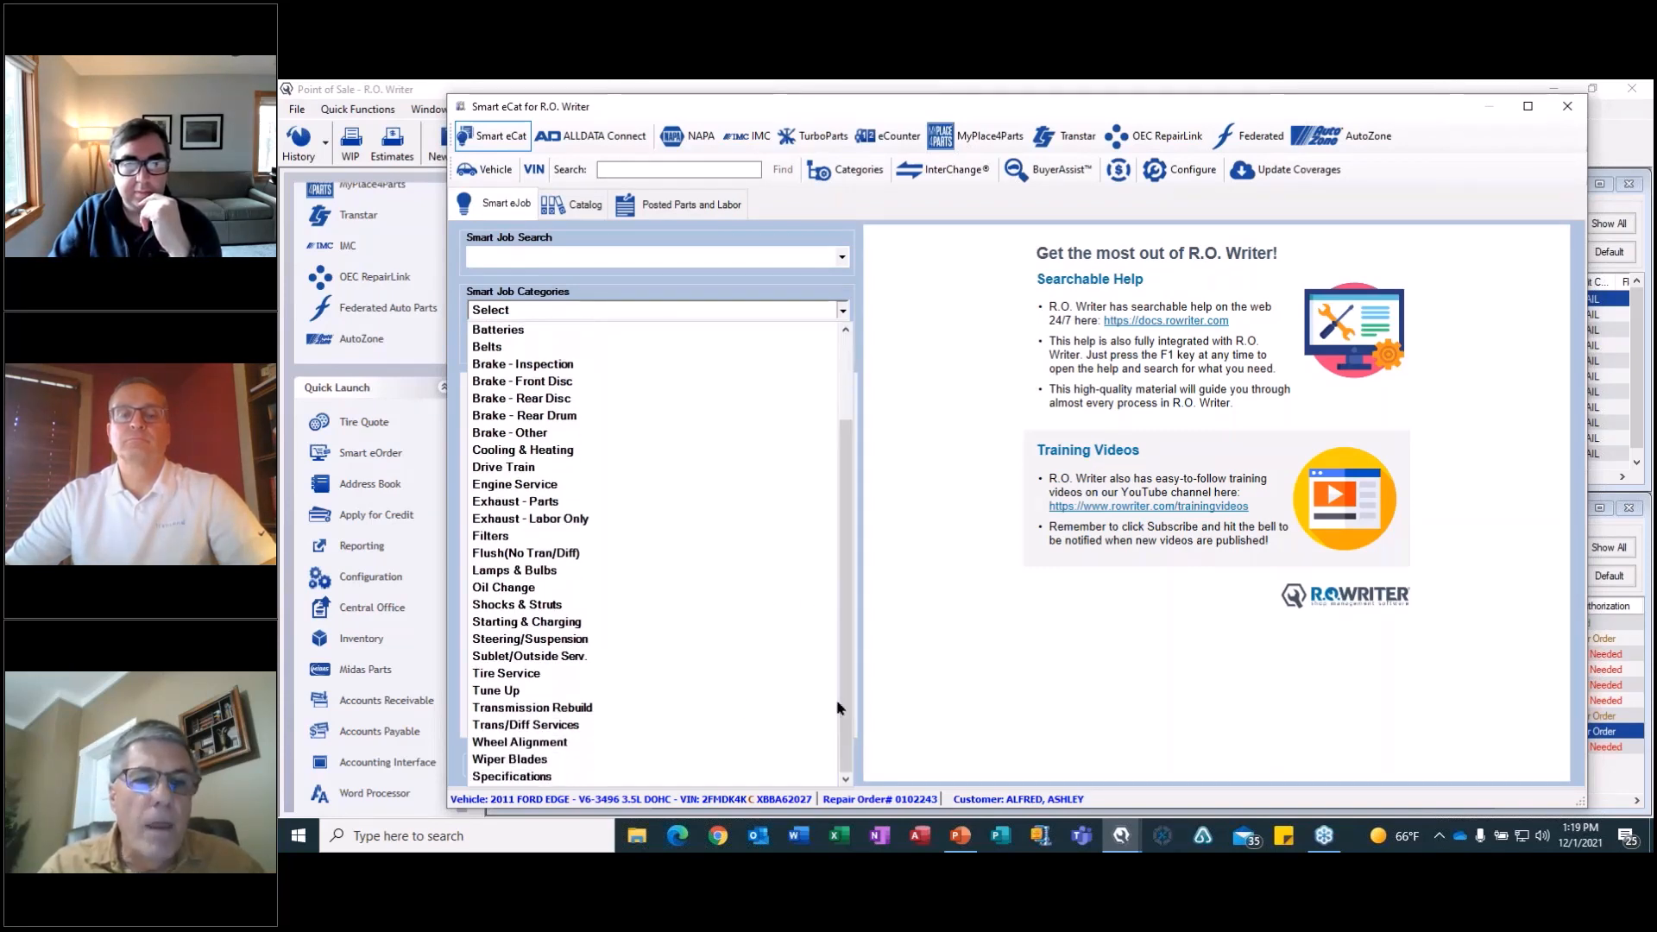
click(561, 725)
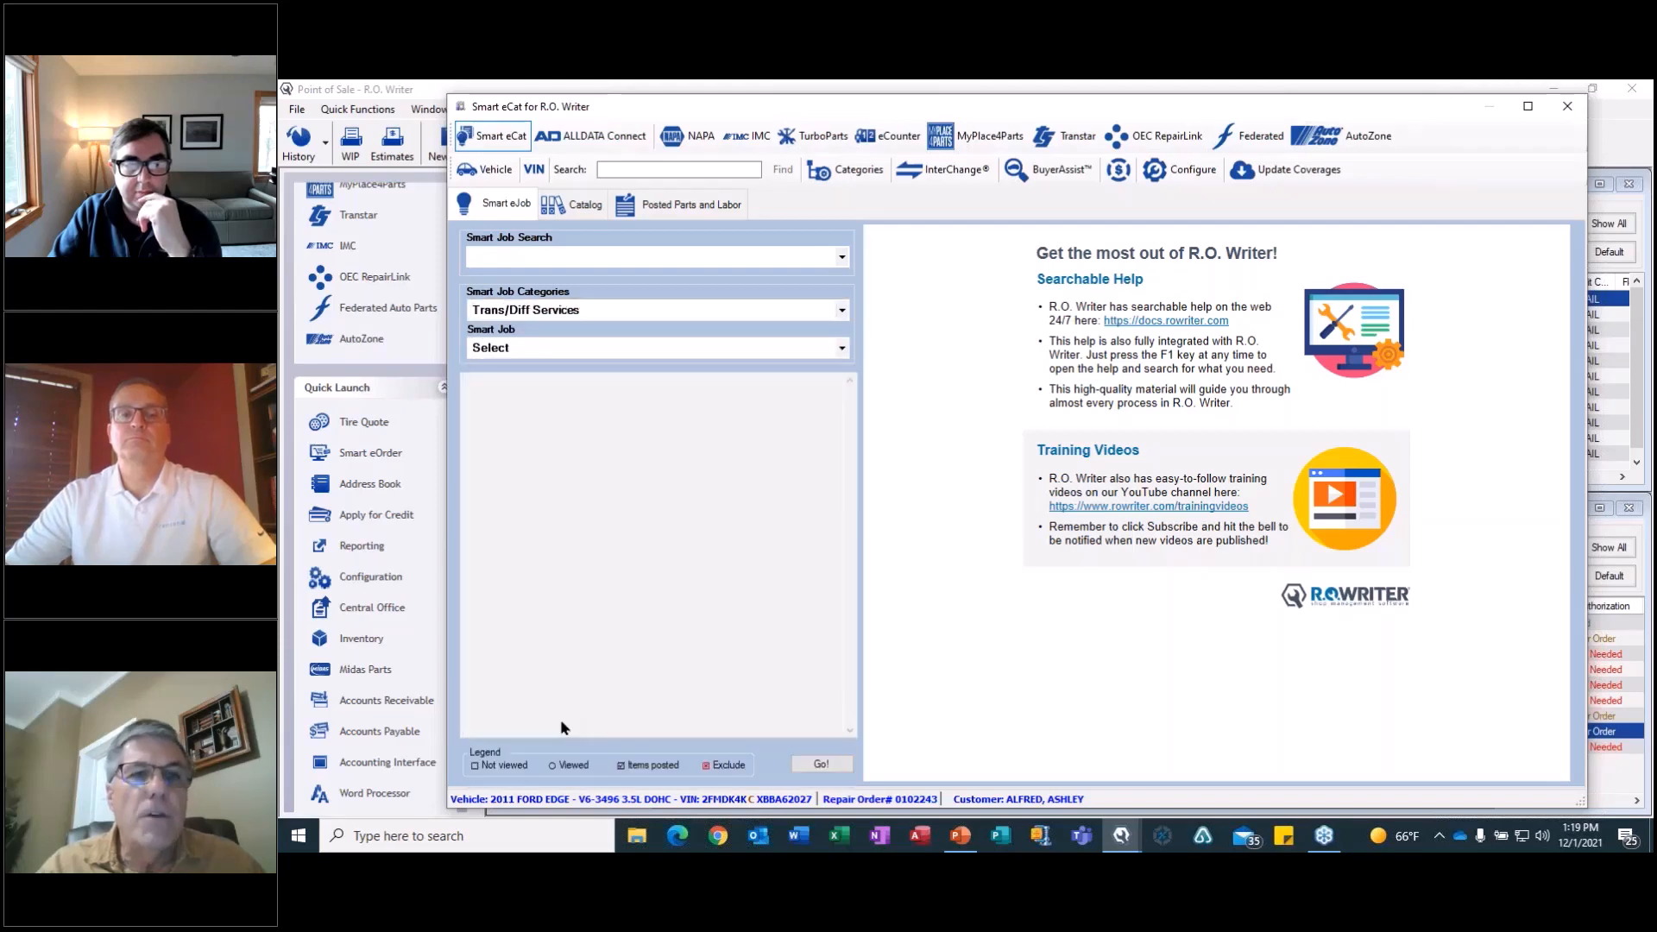
click(841, 349)
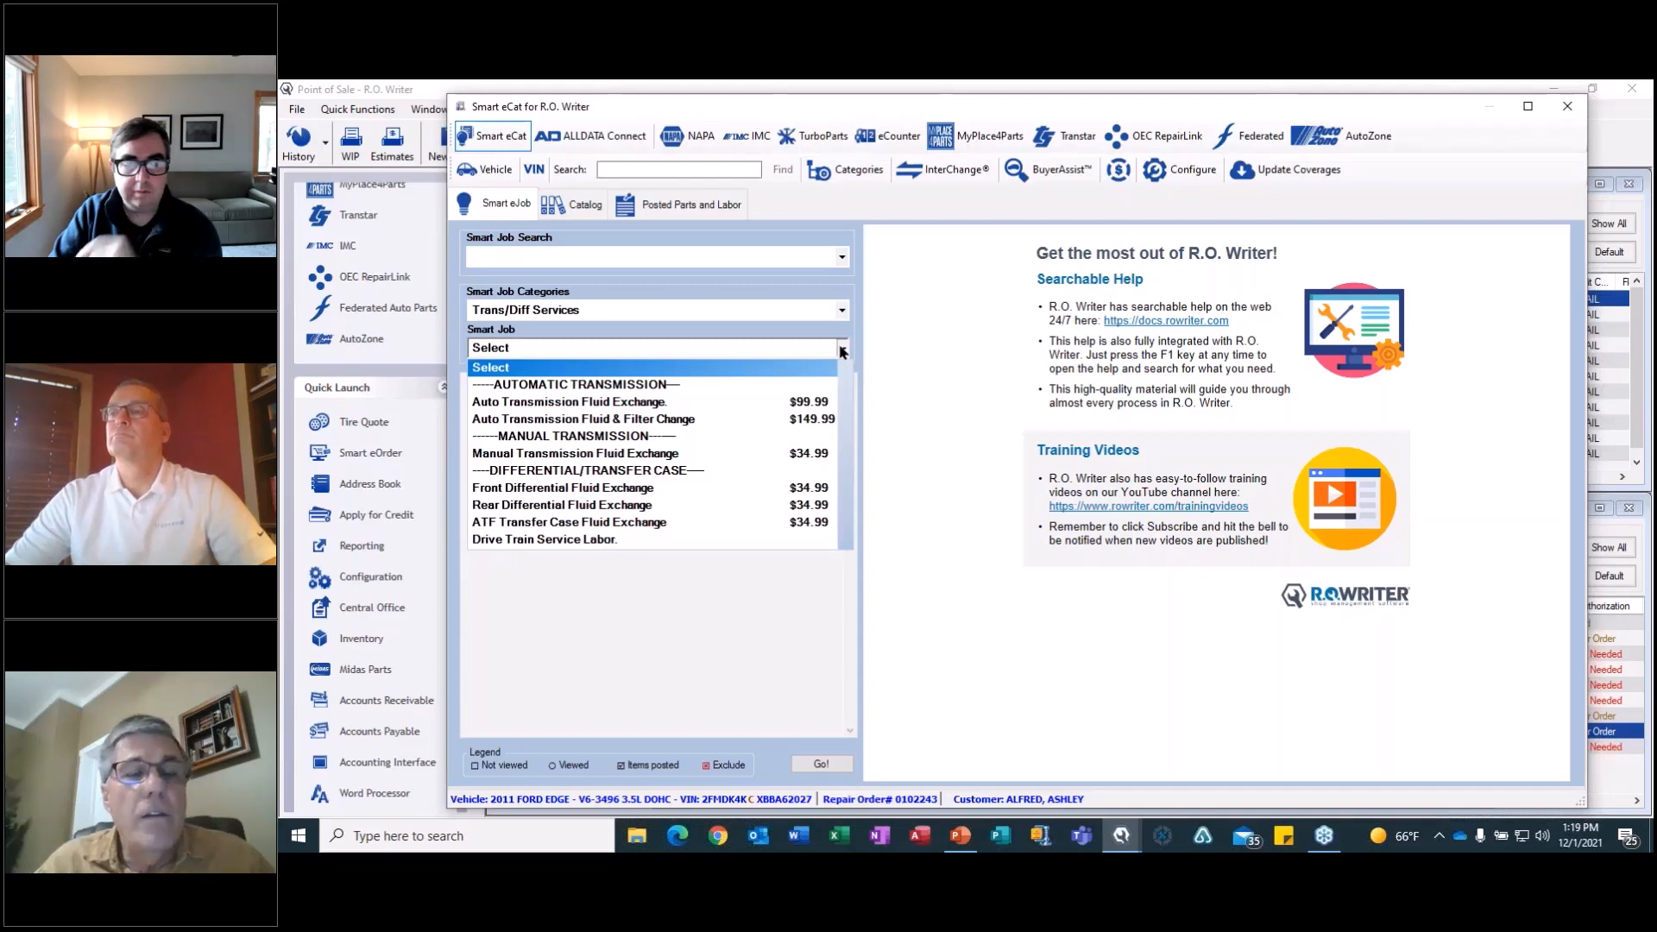
click(647, 402)
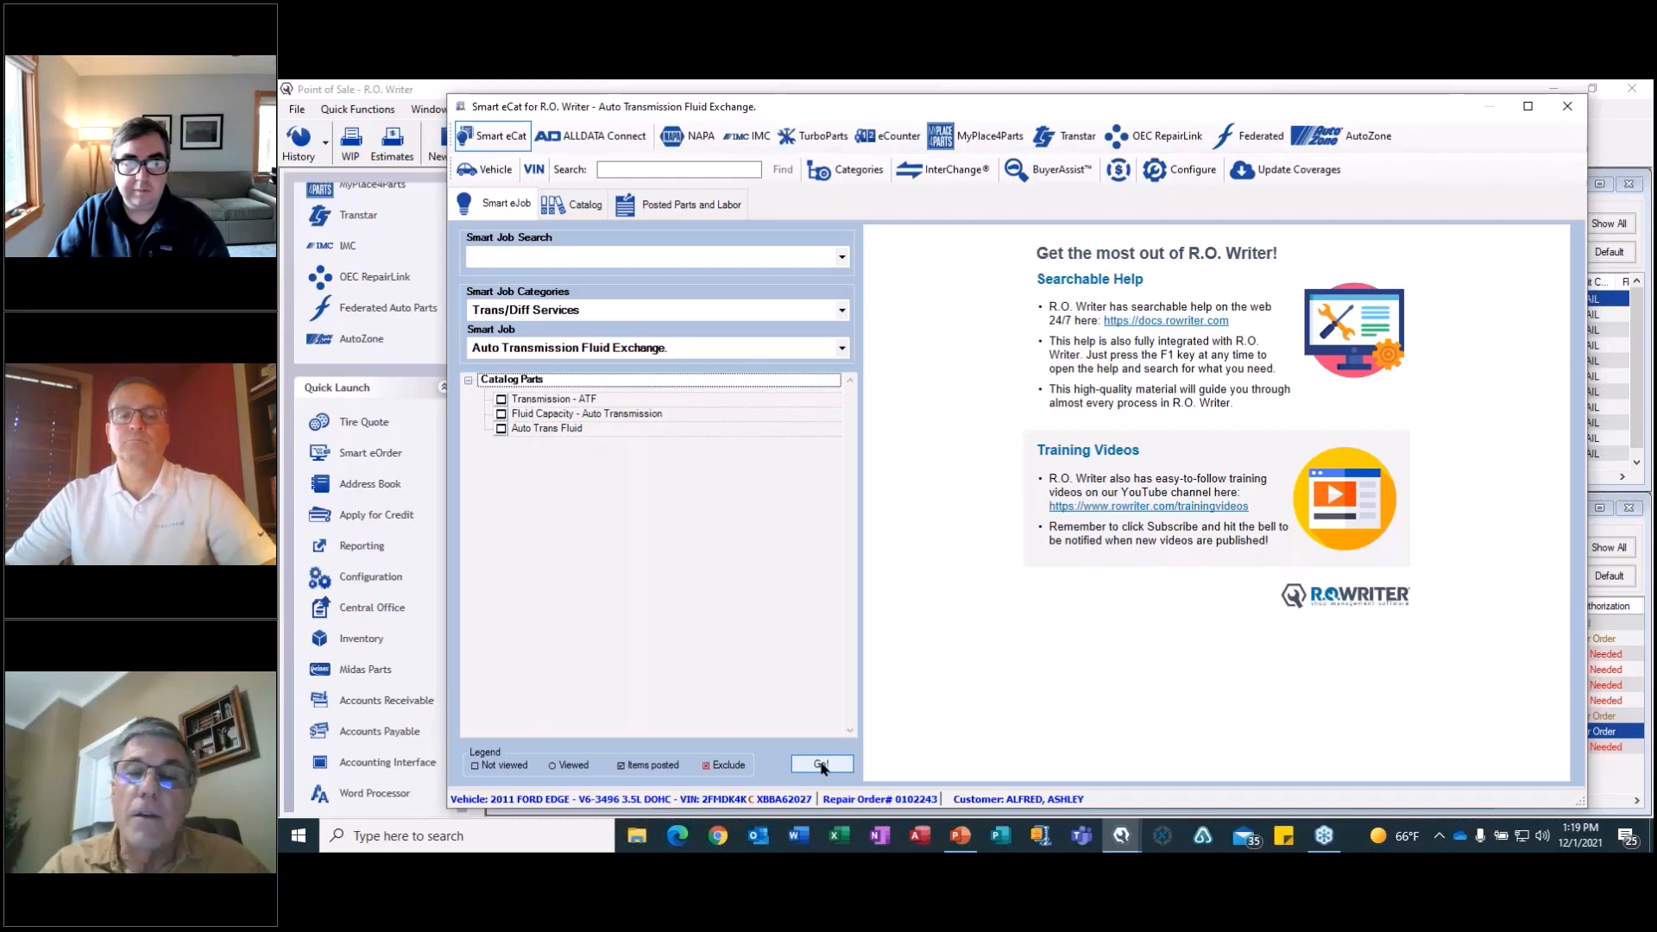
Look up the job's catalog parts and select fluid specification XT-10-QLV and the 11.1 total transmission fluid capacity.
click(821, 764)
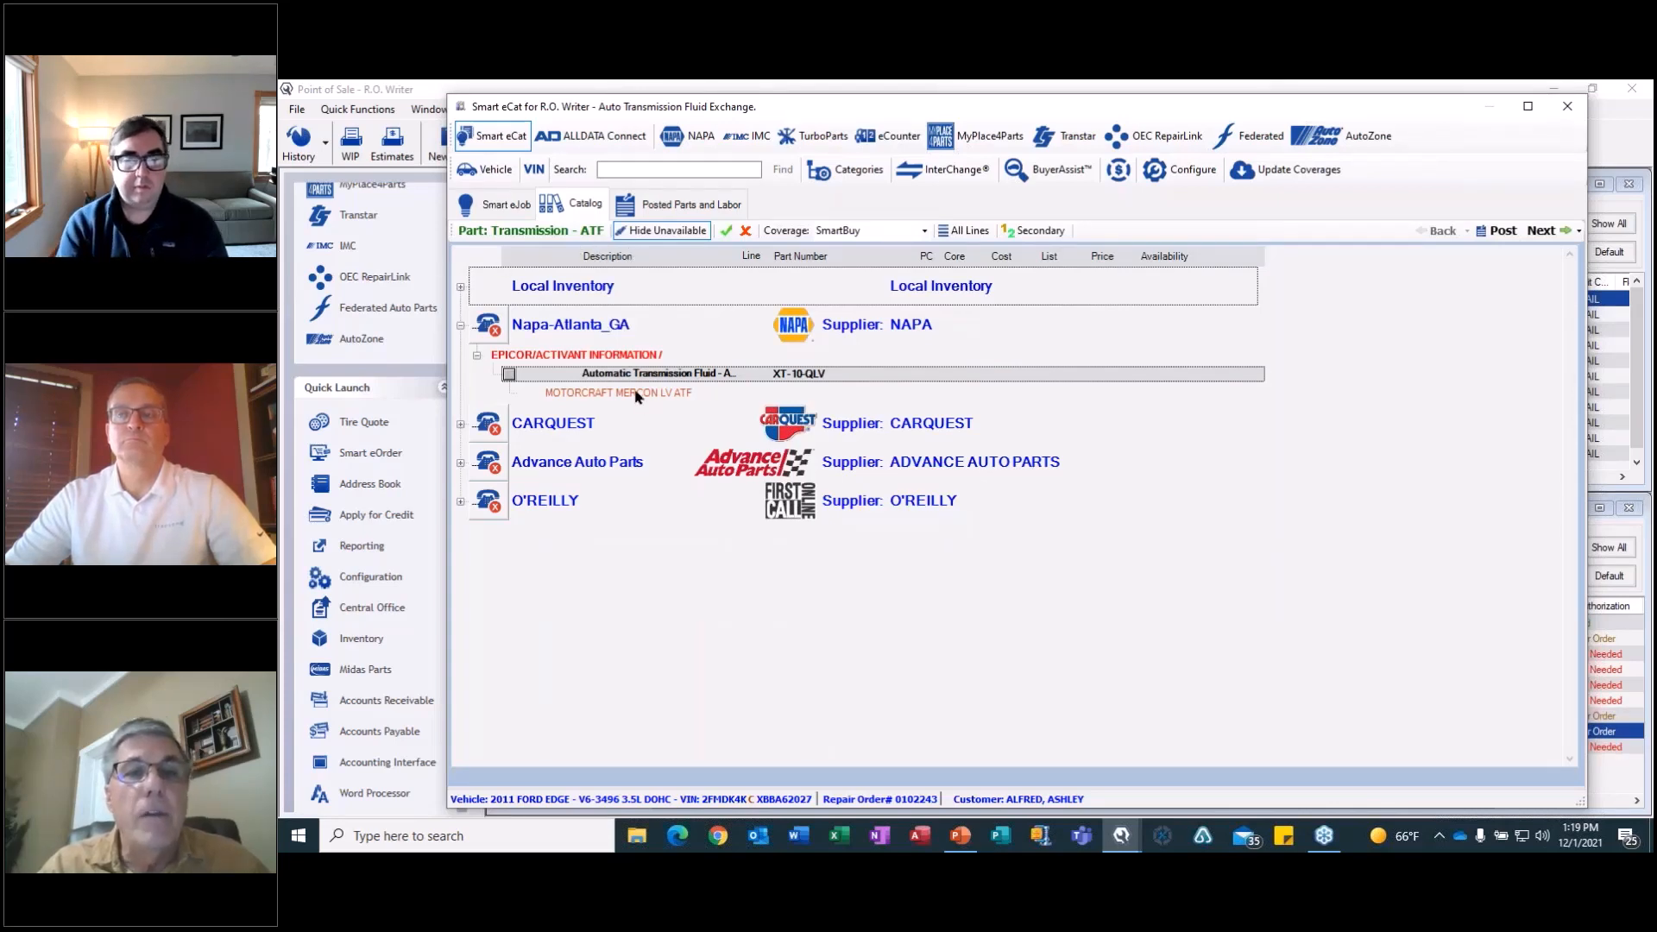
click(509, 373)
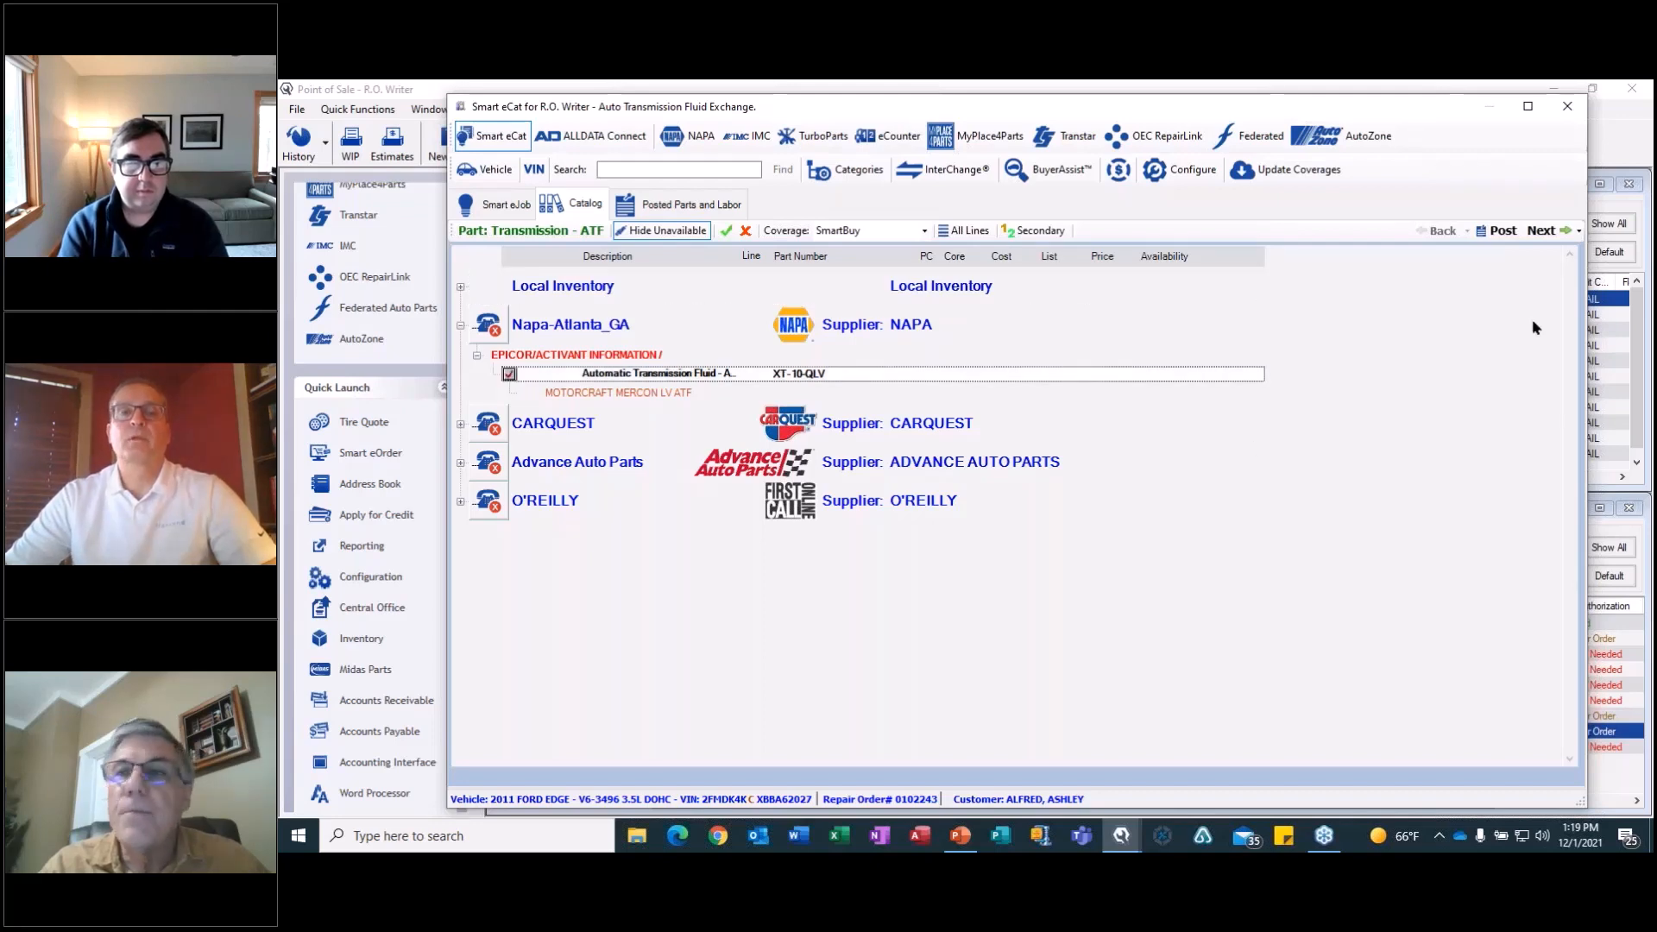
click(1539, 231)
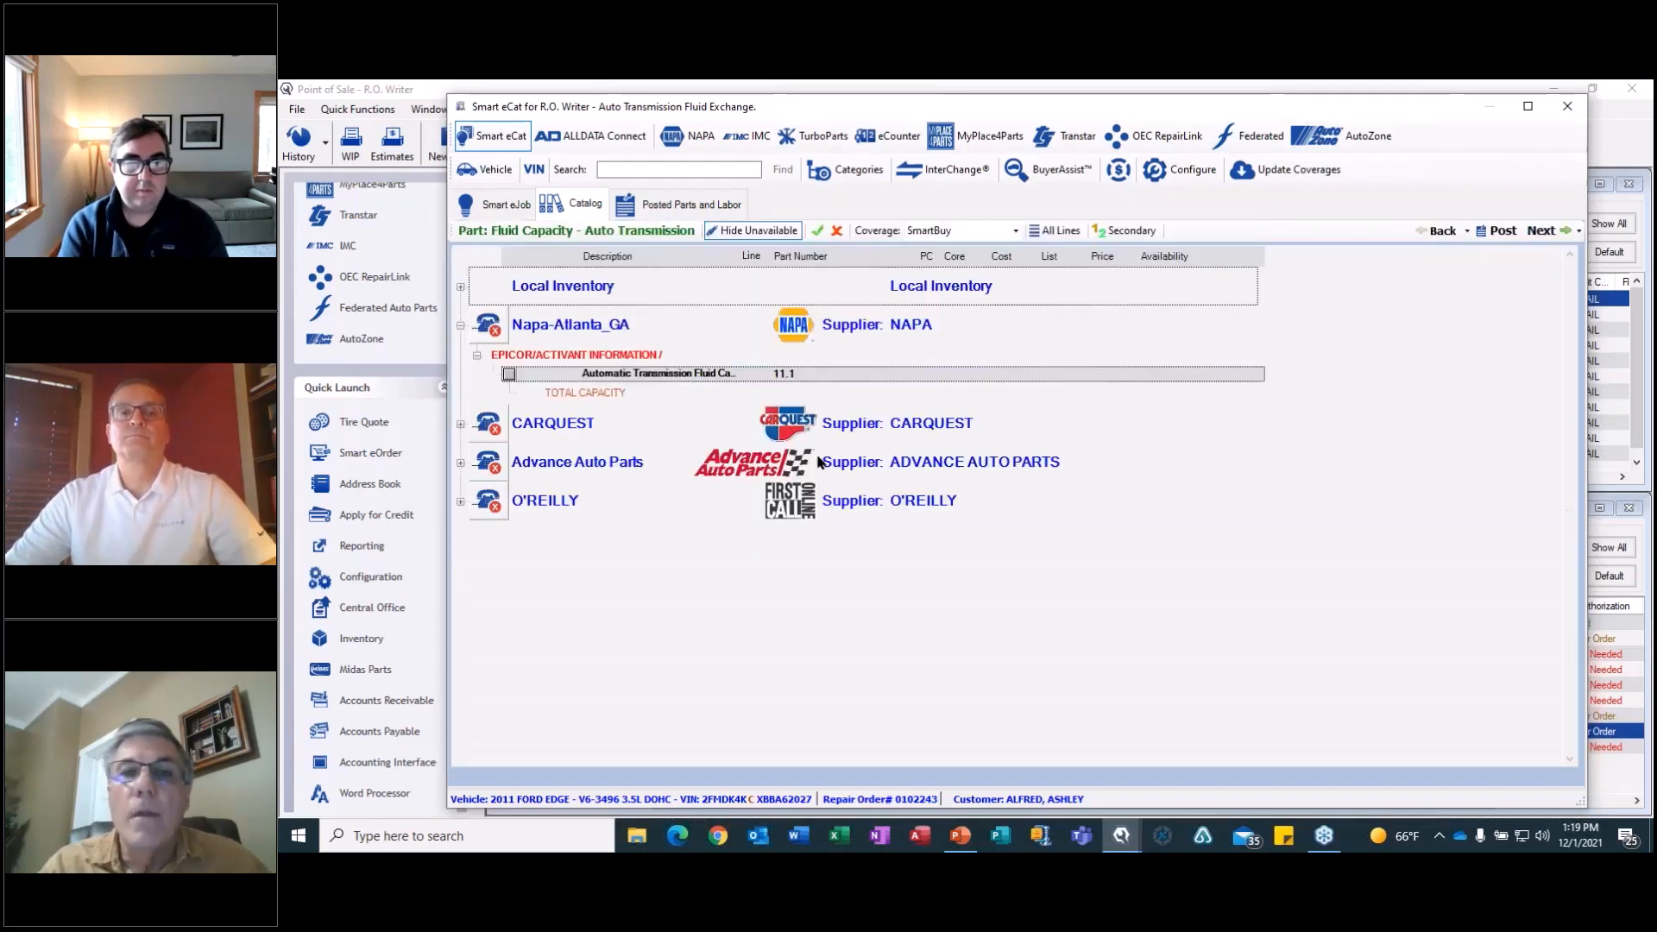
click(509, 374)
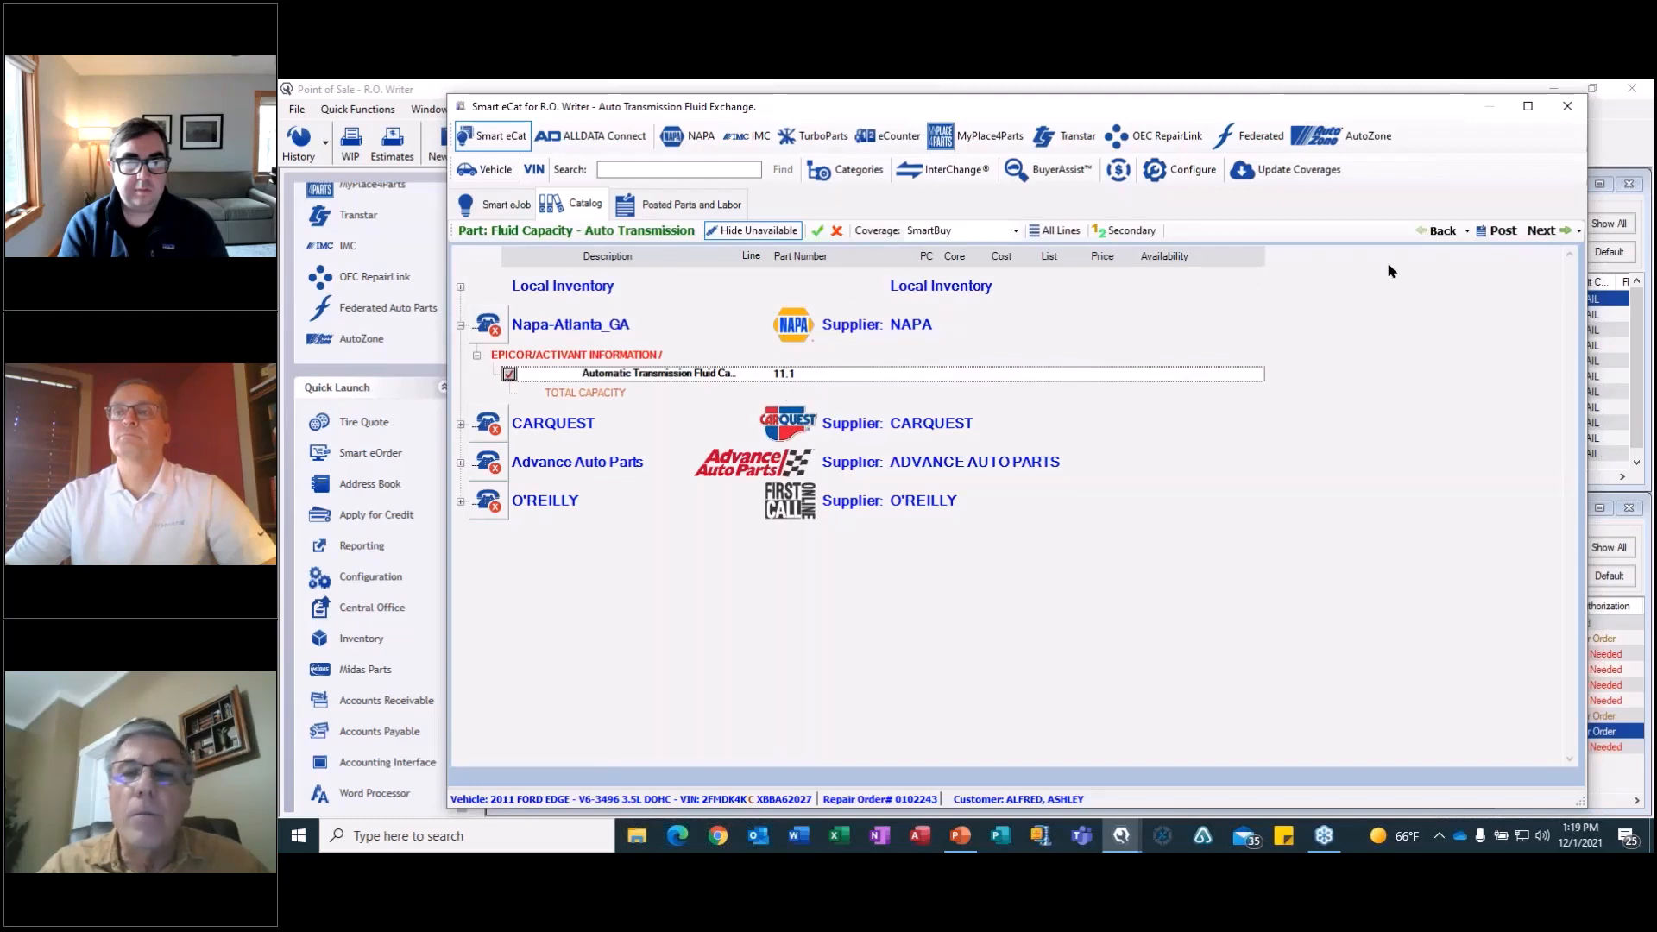
click(1541, 230)
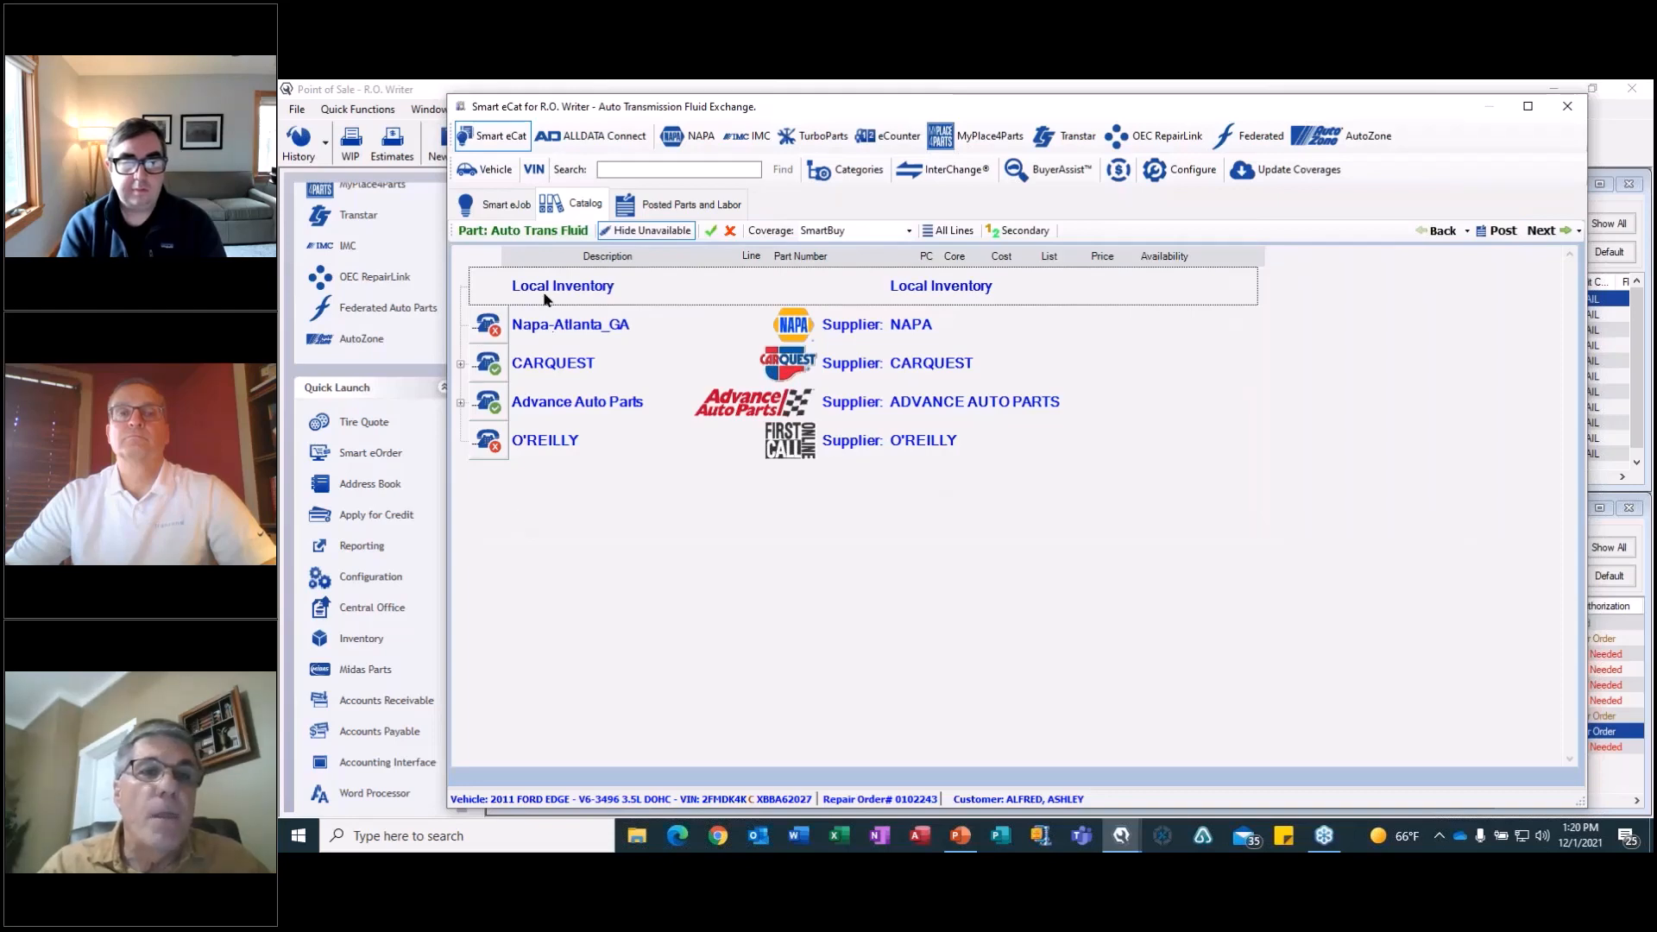
Select CARQUEST transmission fluid CQ426, post it to the repair order as a new job, and select the additional fluid line.
click(462, 365)
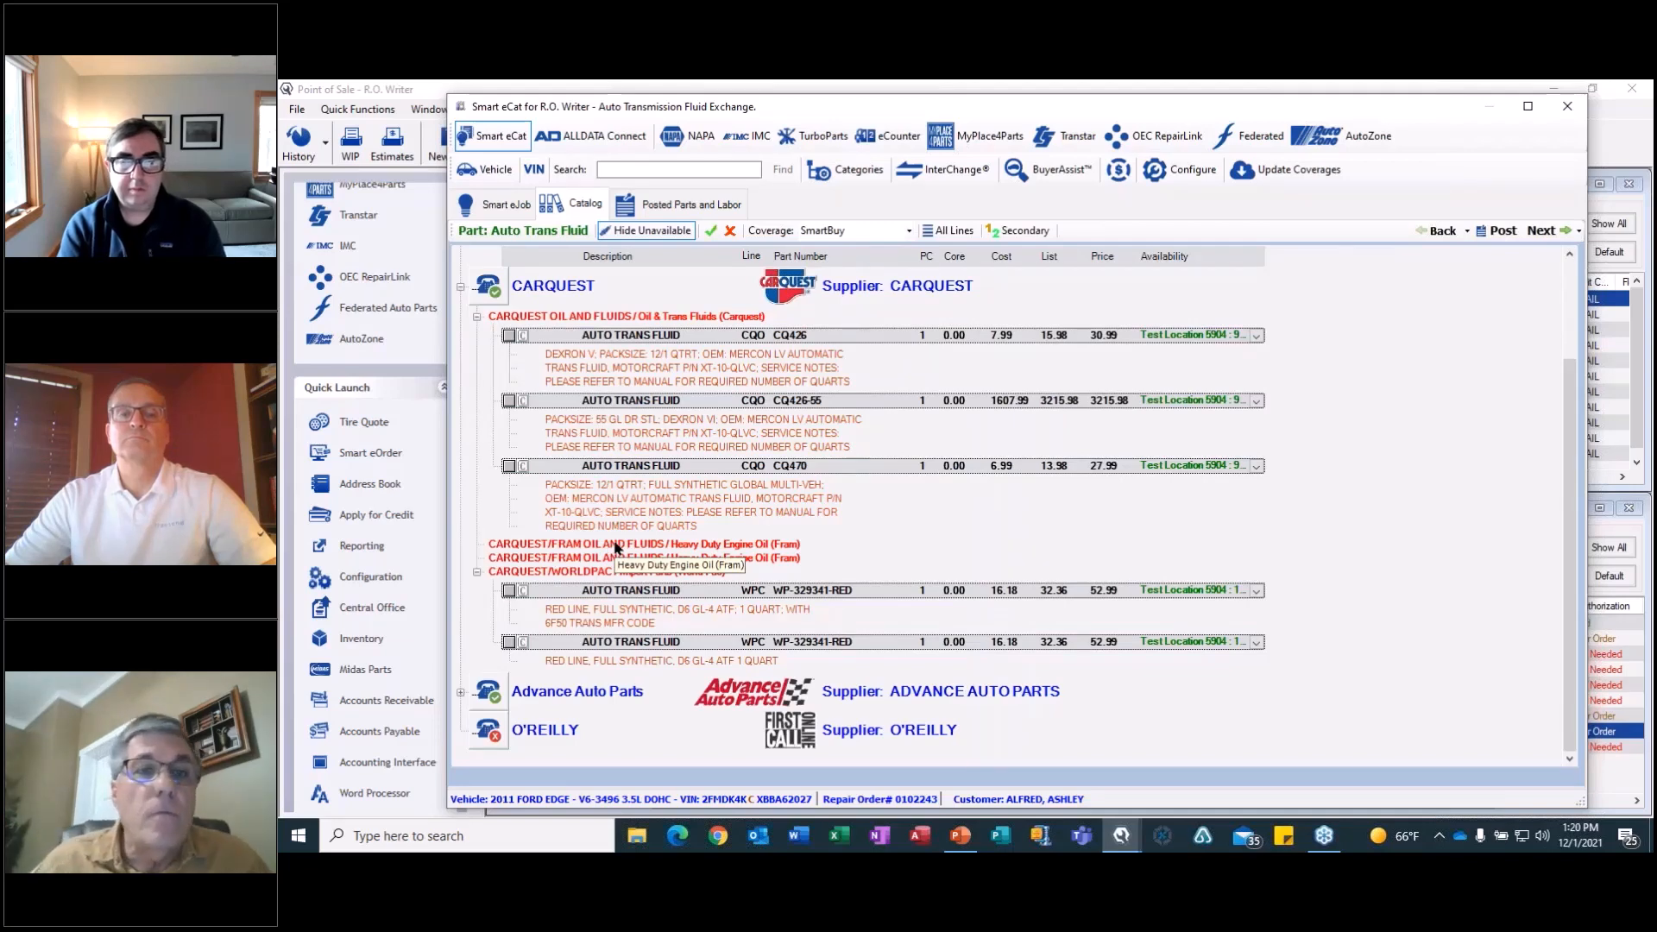
click(509, 335)
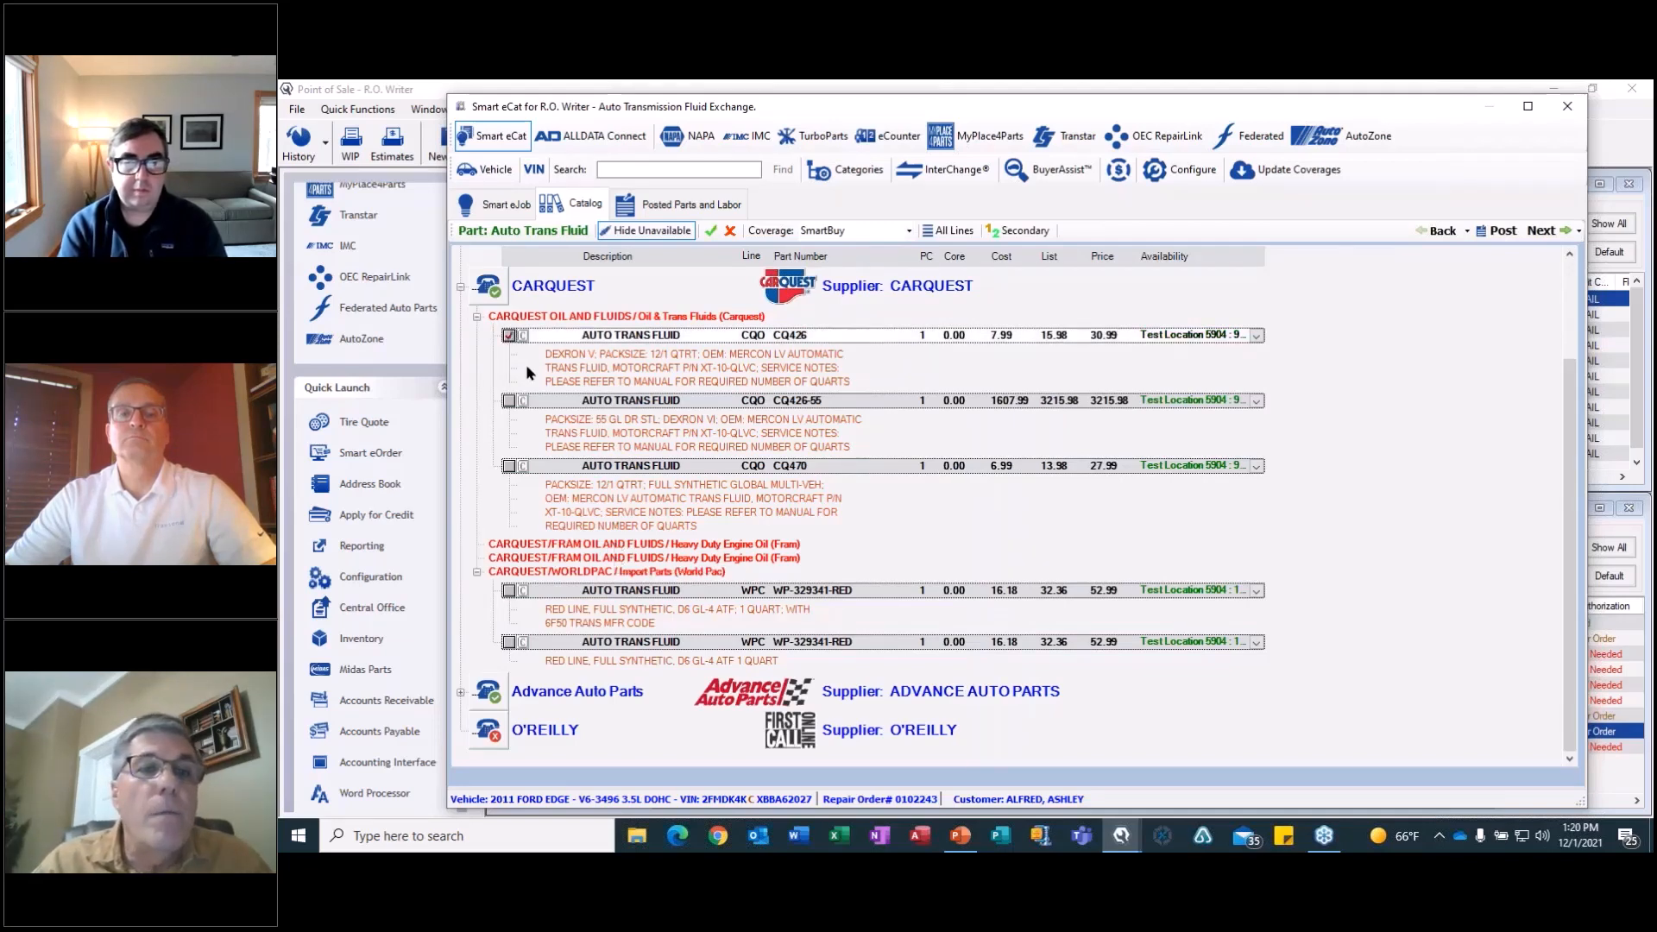
click(1542, 230)
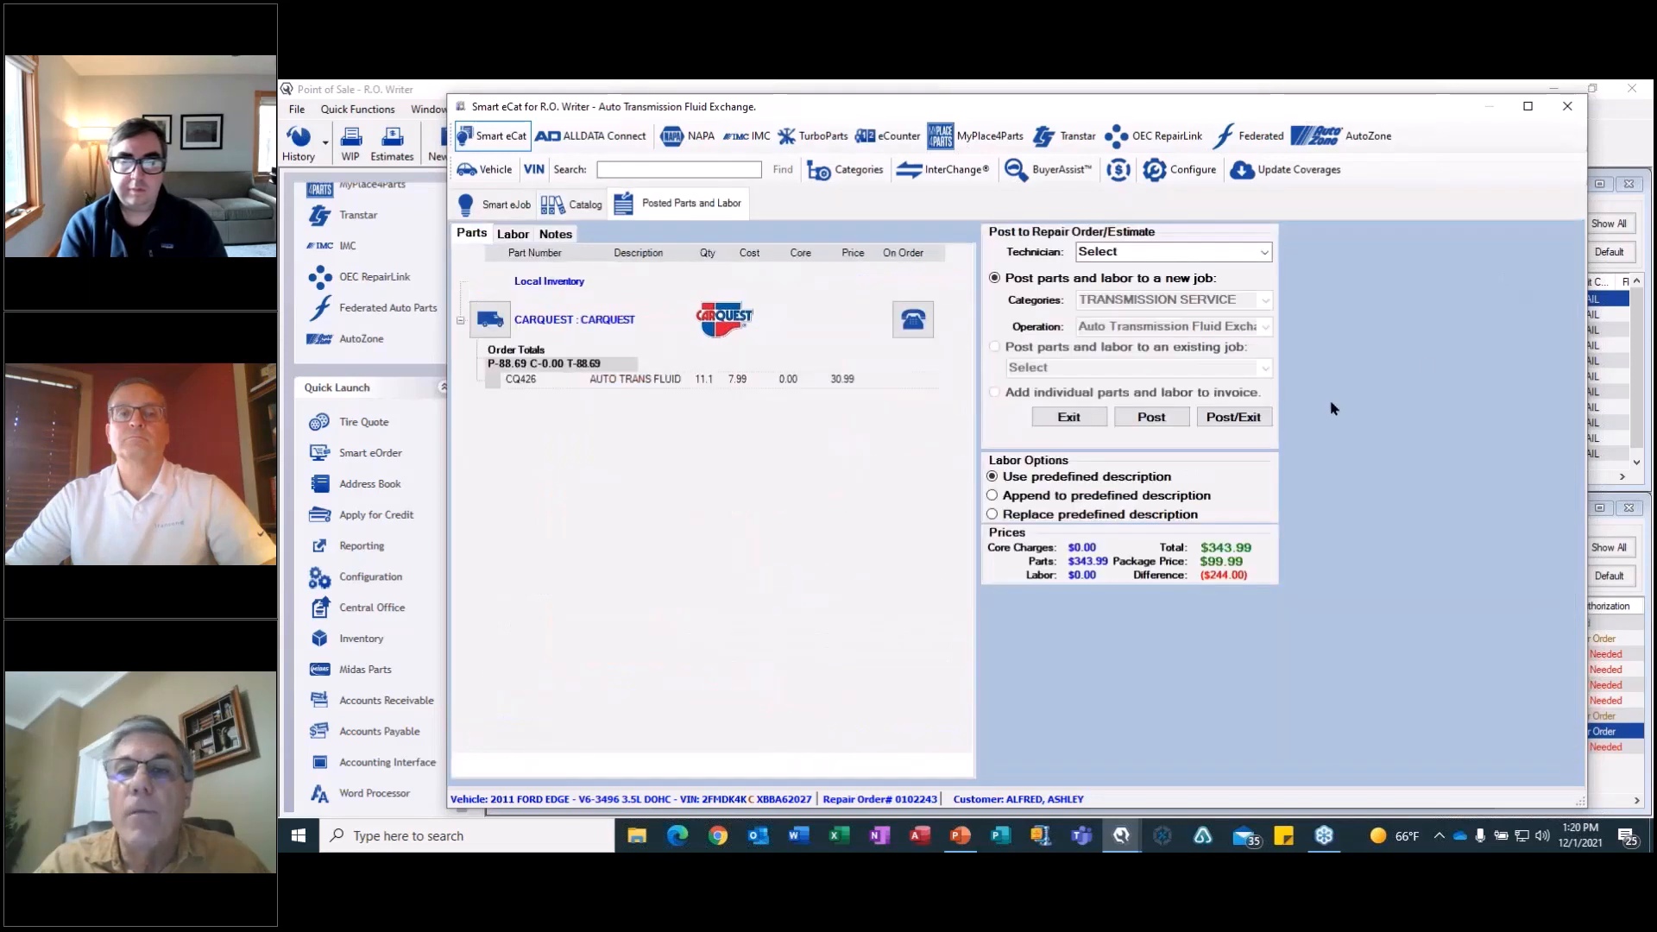
click(1234, 417)
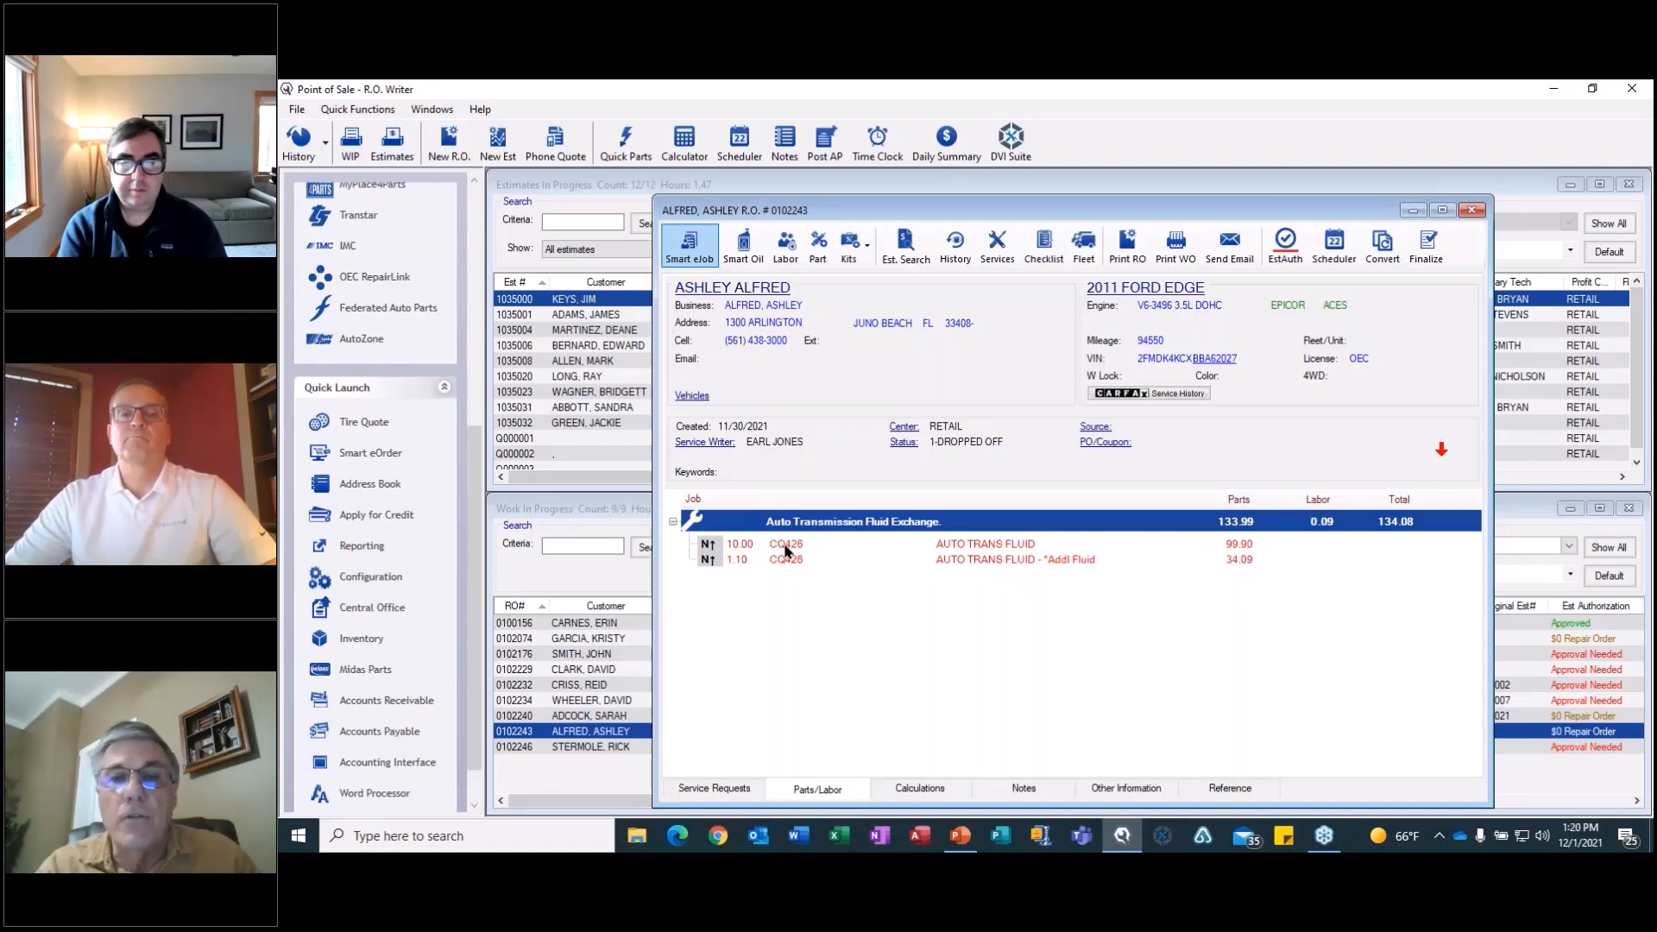
click(1004, 562)
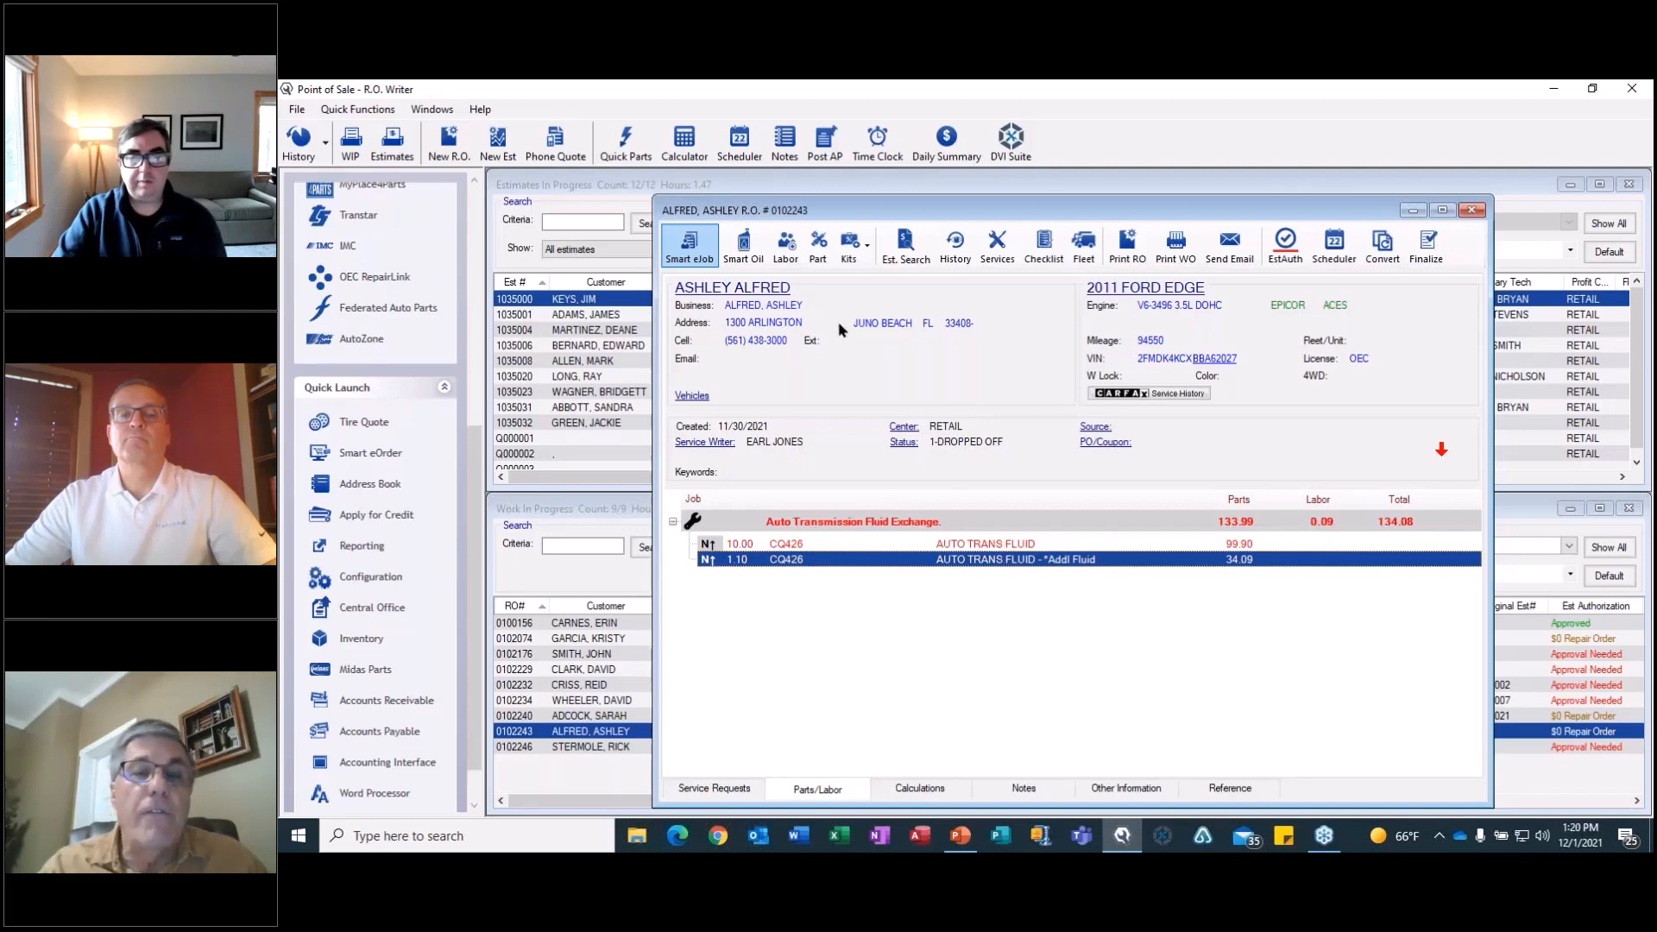
Start a smart oil job with oil WSS-M2C930-A, viscosity 5W-20, 5.5-quart capacity and 20 ft-lbs drain plug torque, using the Syn Blend Oil Change.
click(743, 250)
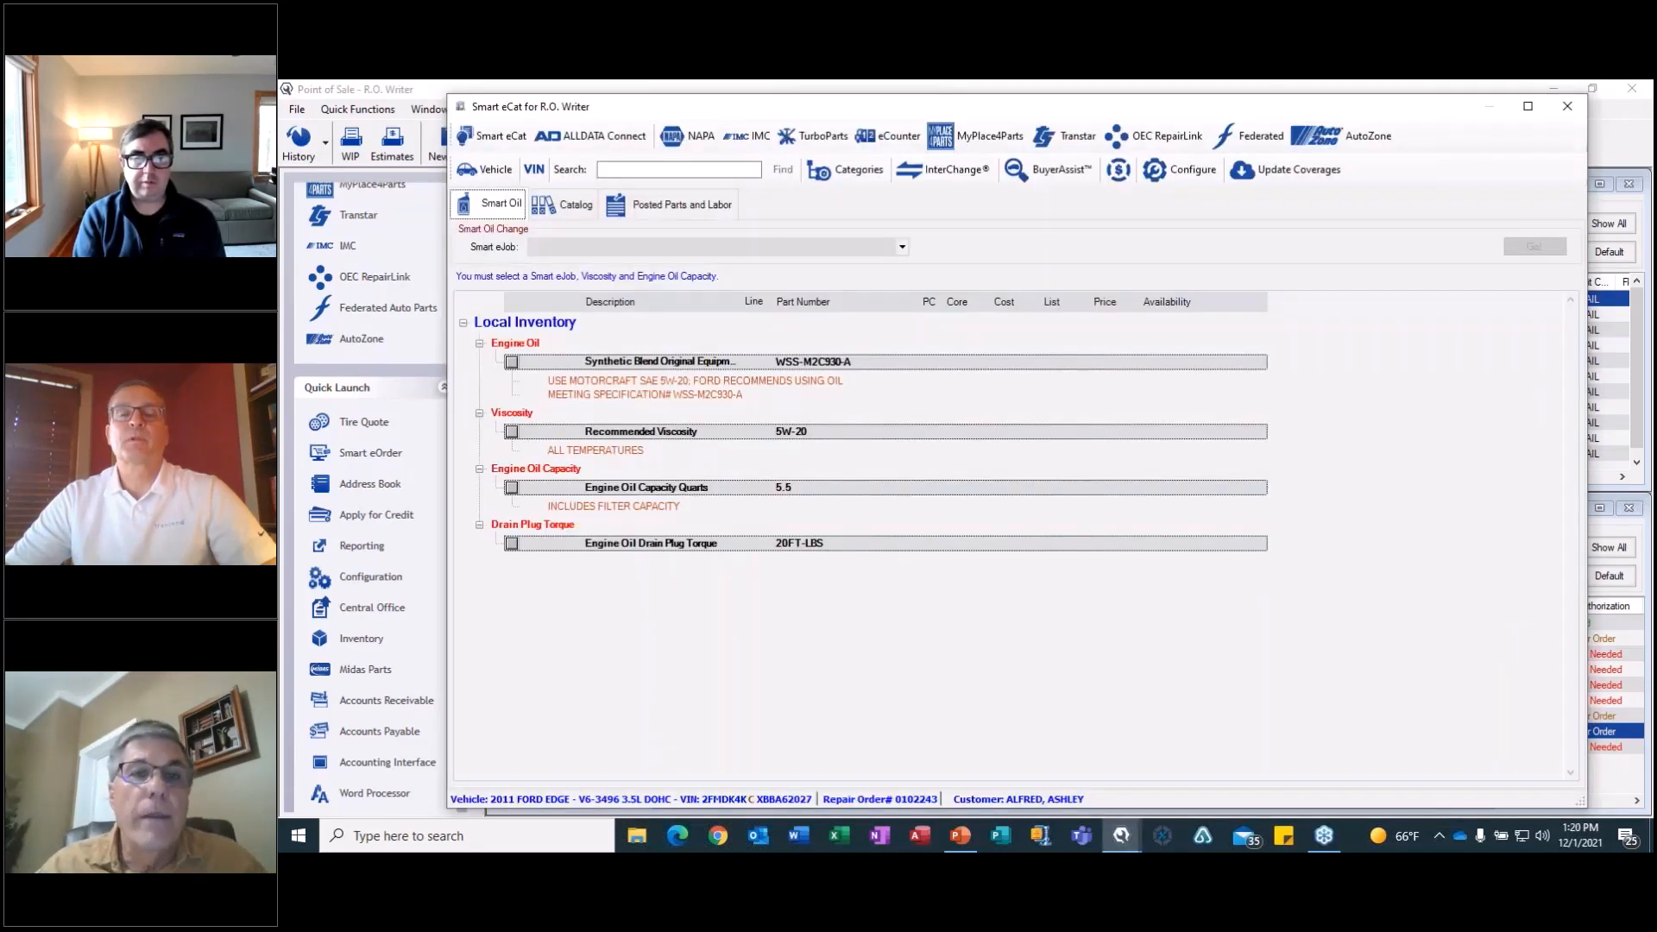
click(513, 363)
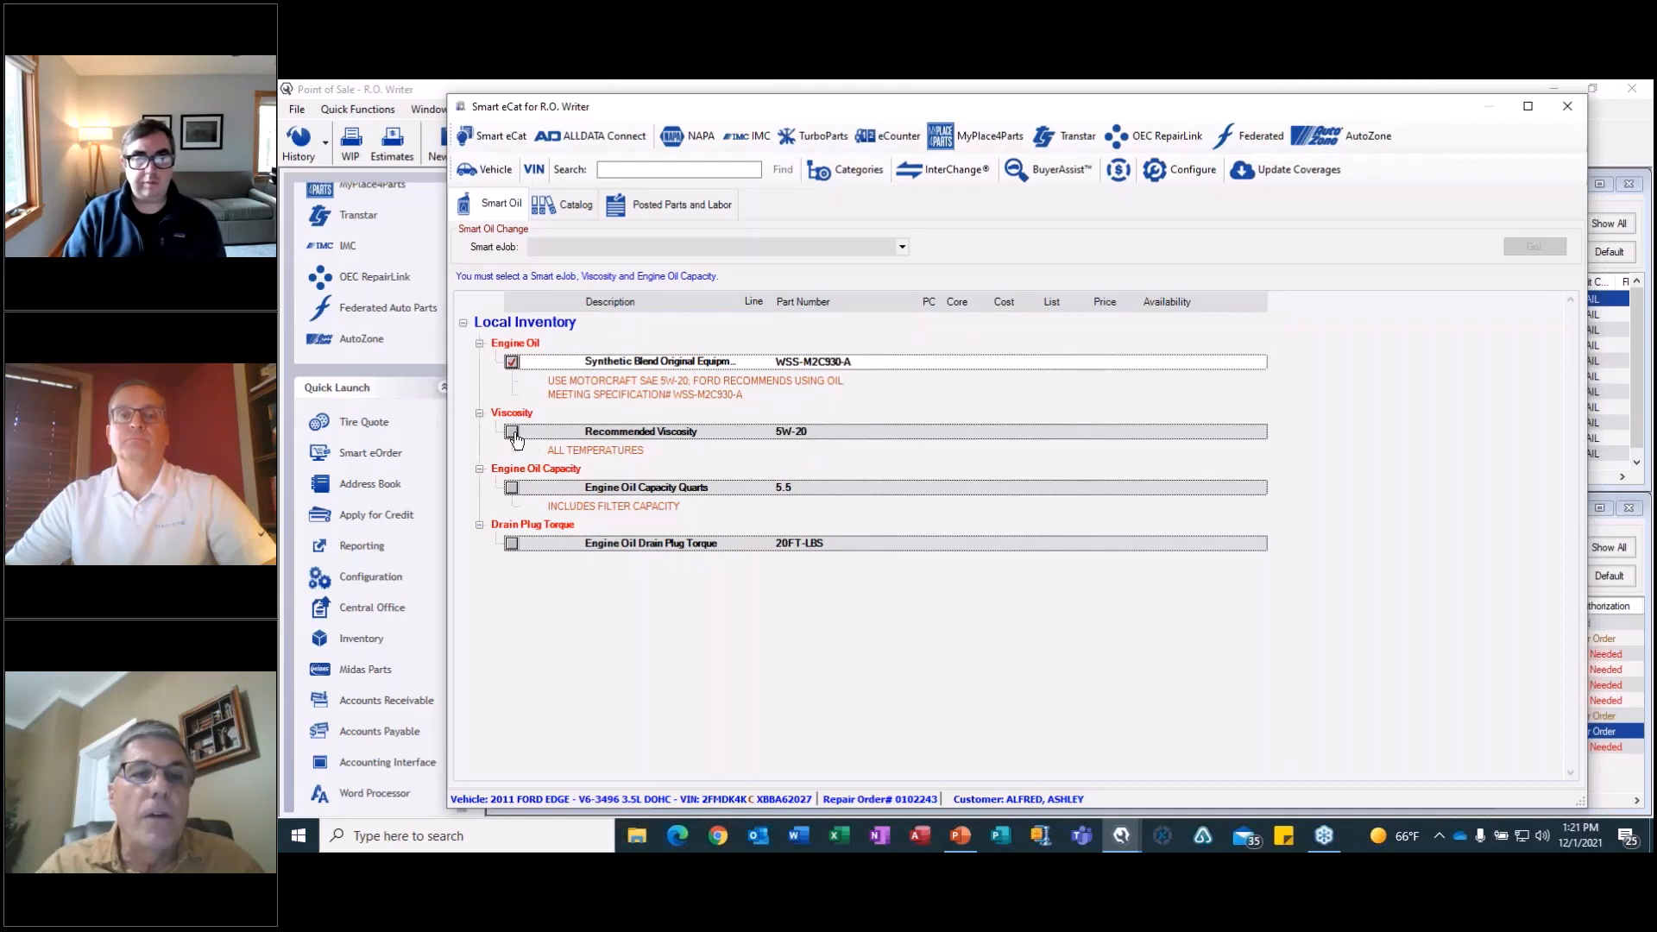
click(512, 432)
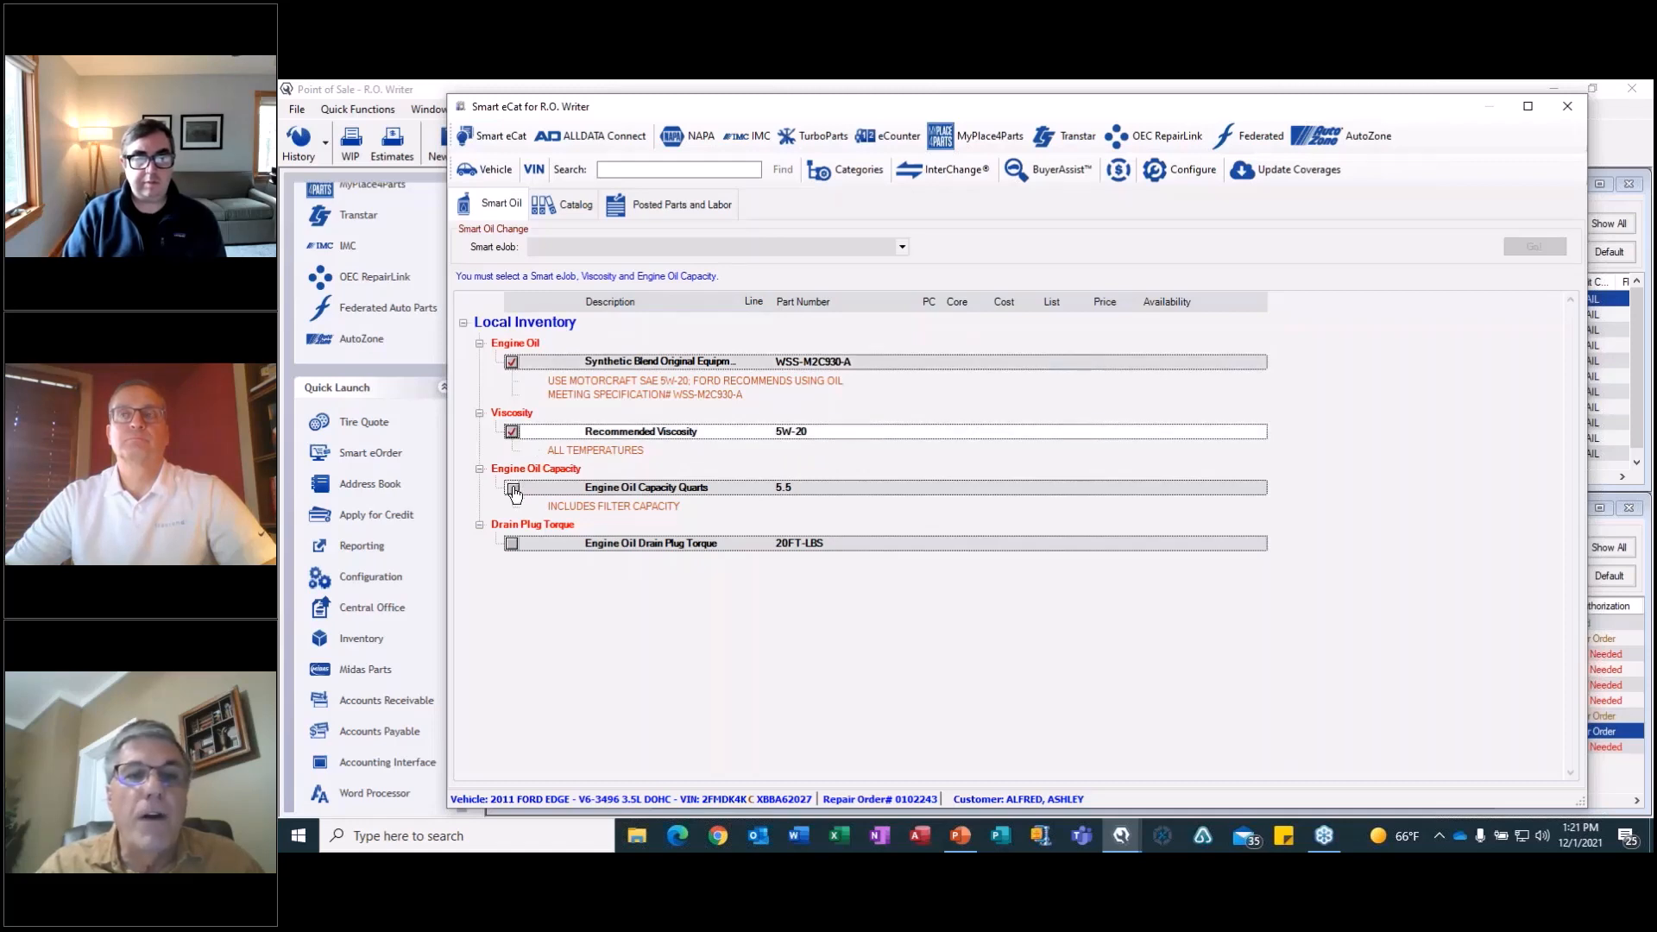
click(513, 489)
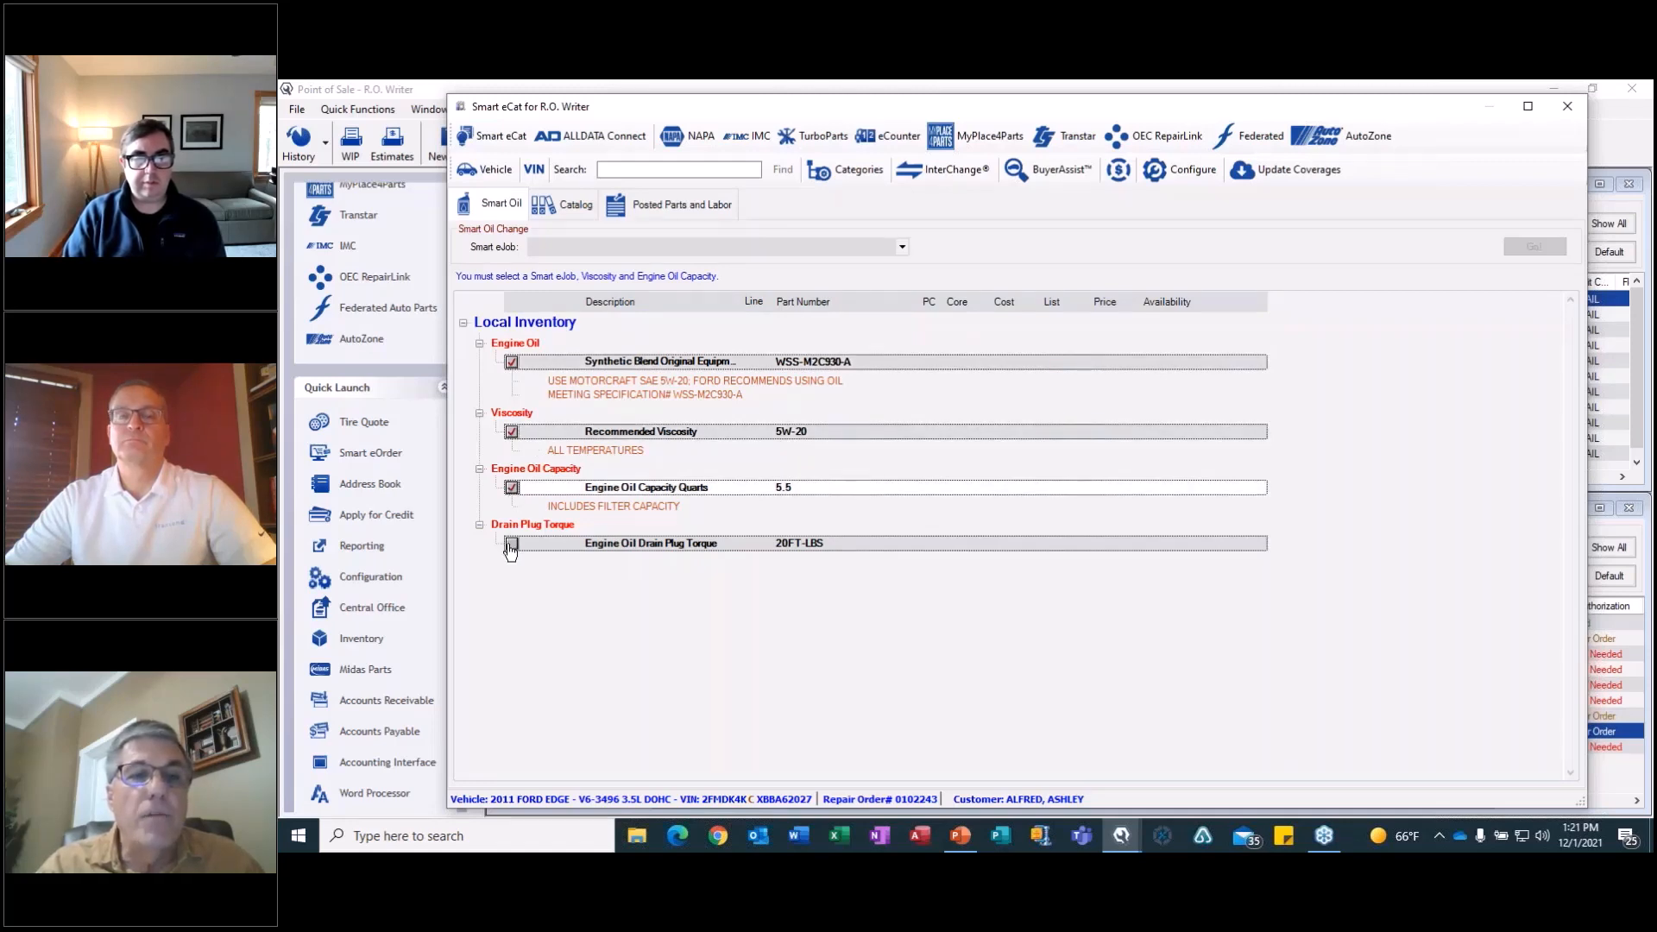
click(512, 544)
click(902, 247)
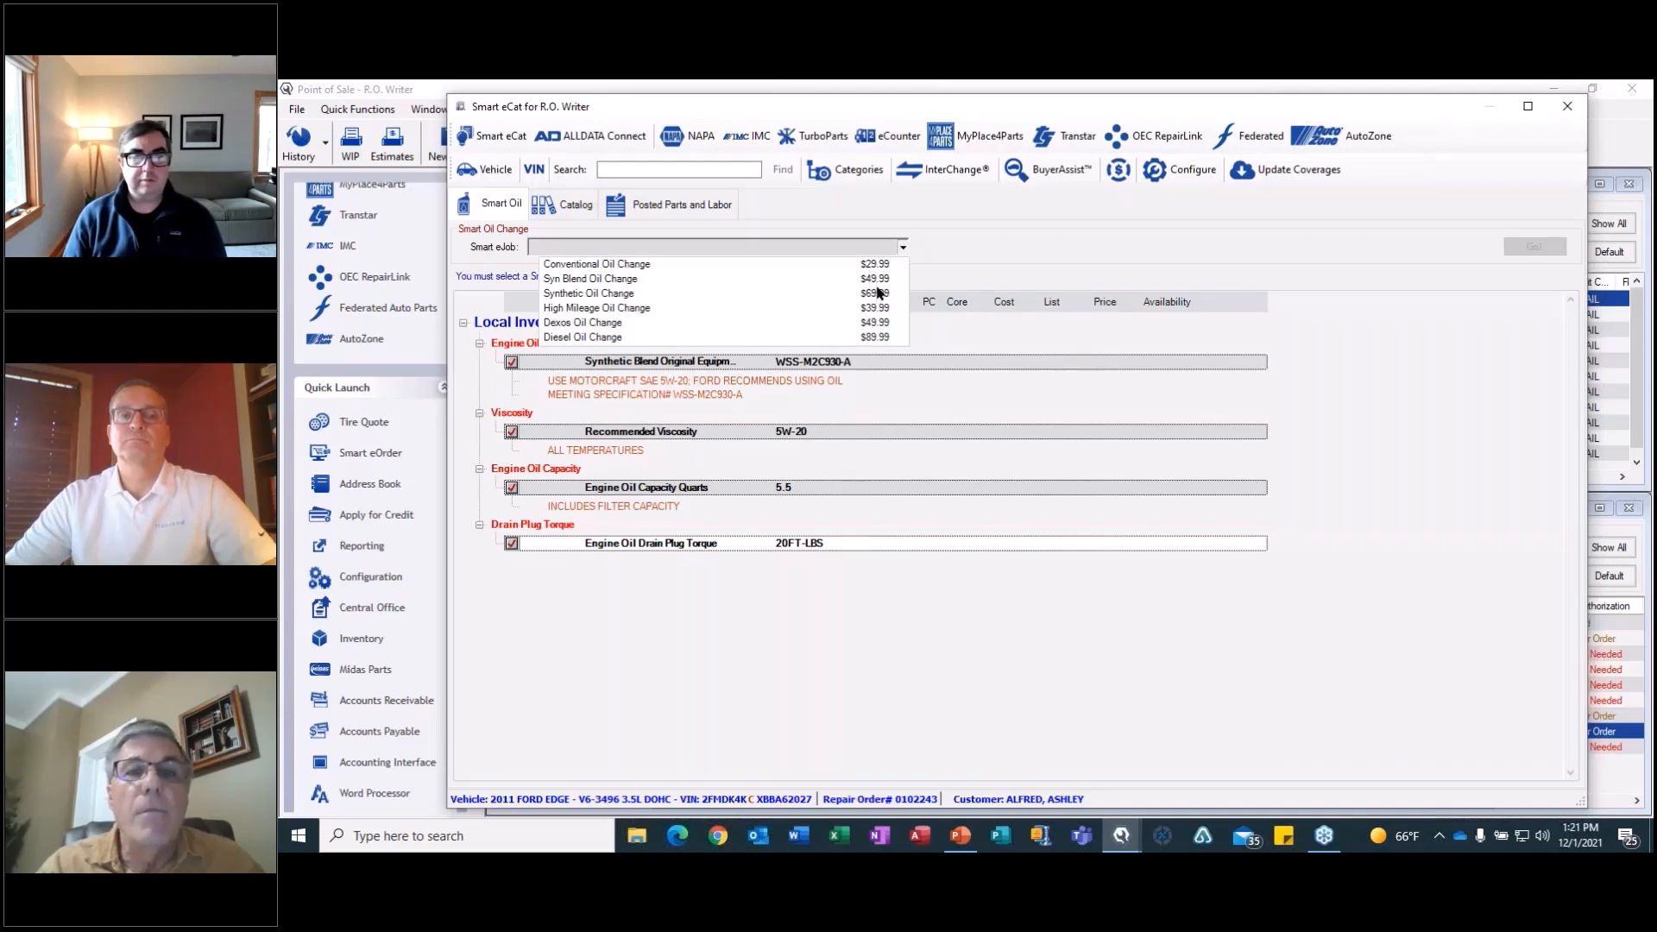
click(877, 280)
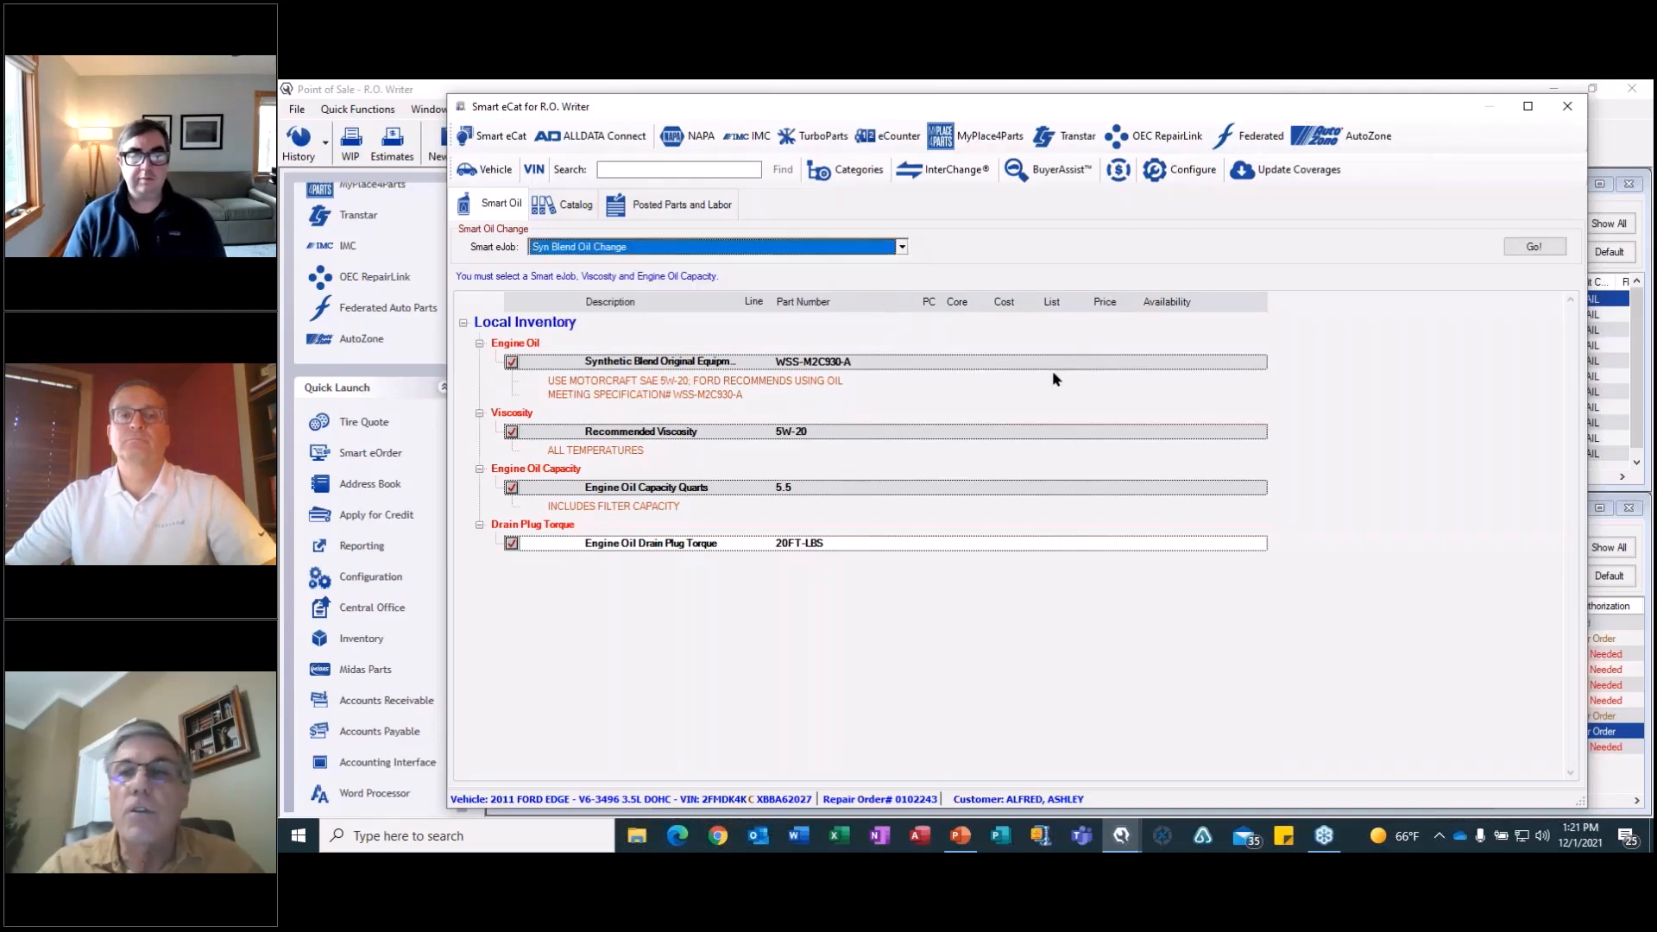
Add oil filter 27502 from local inventory, post the oil change to the Ford Edge repair order as a new job, and close the order.
click(1534, 248)
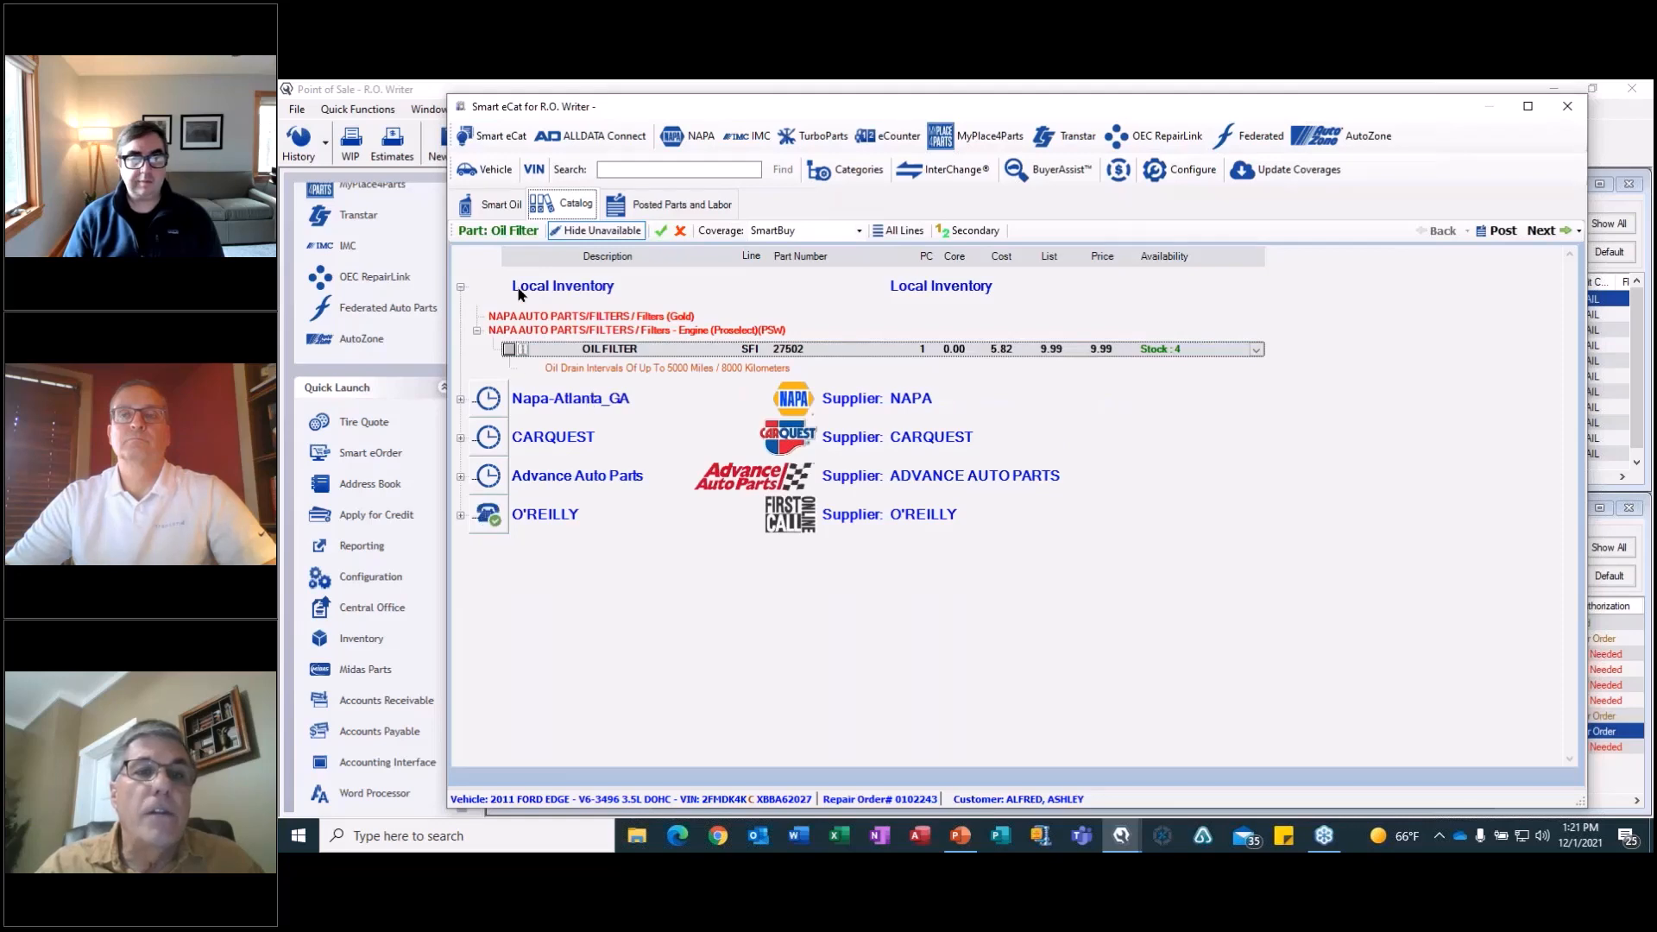
click(510, 350)
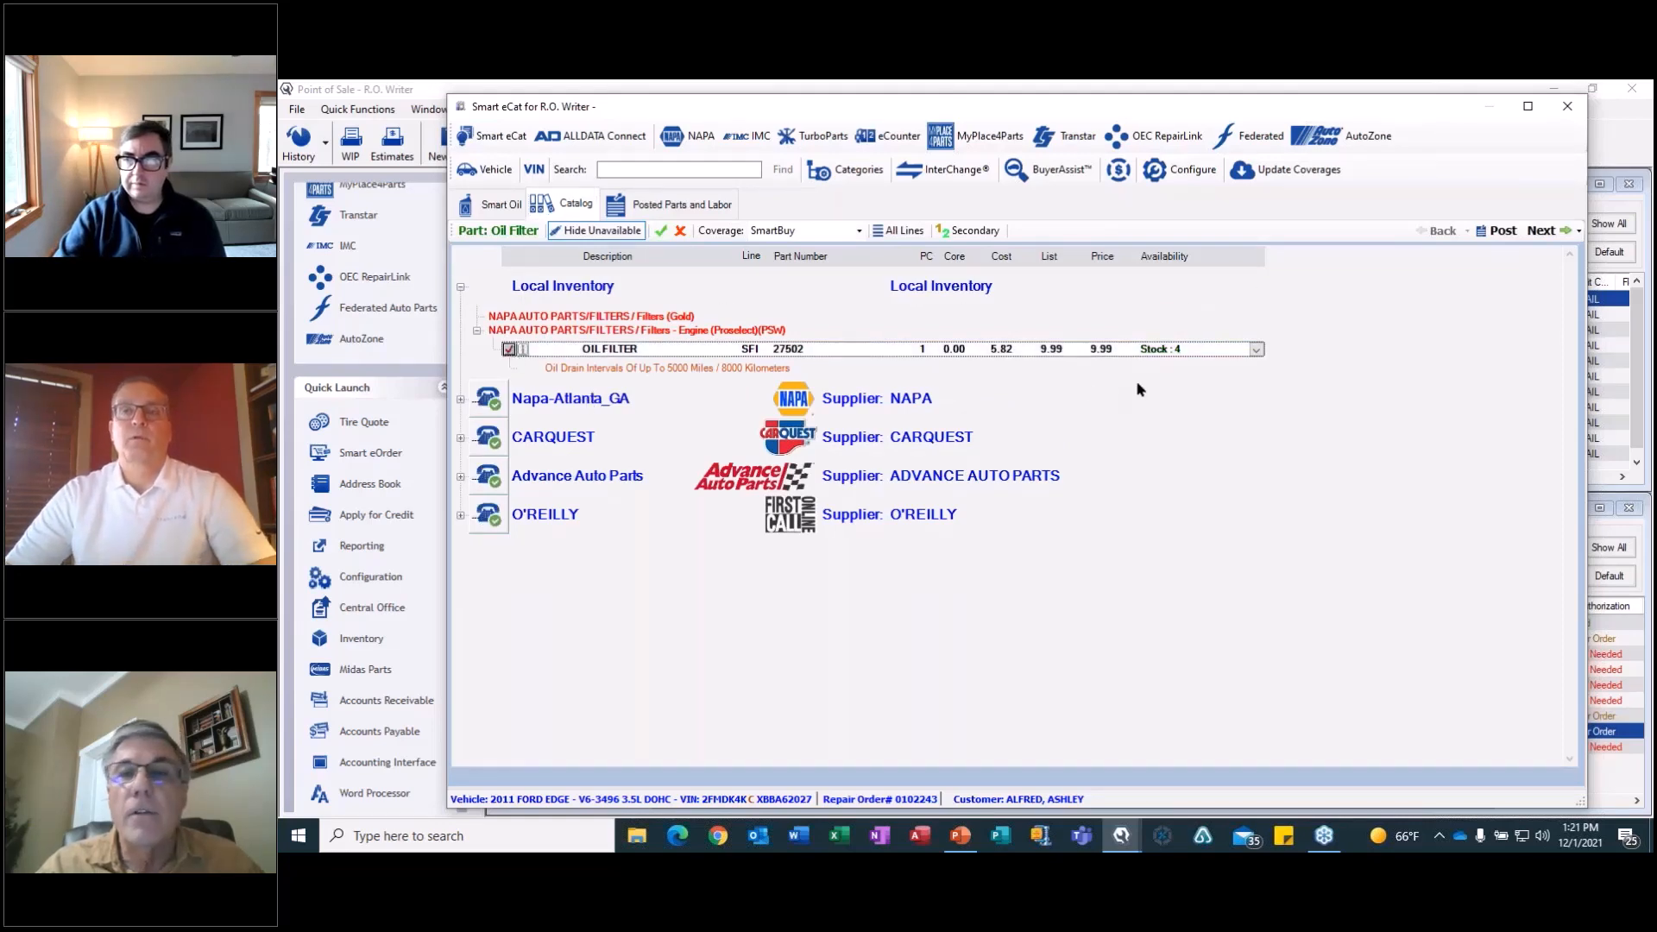
click(1540, 231)
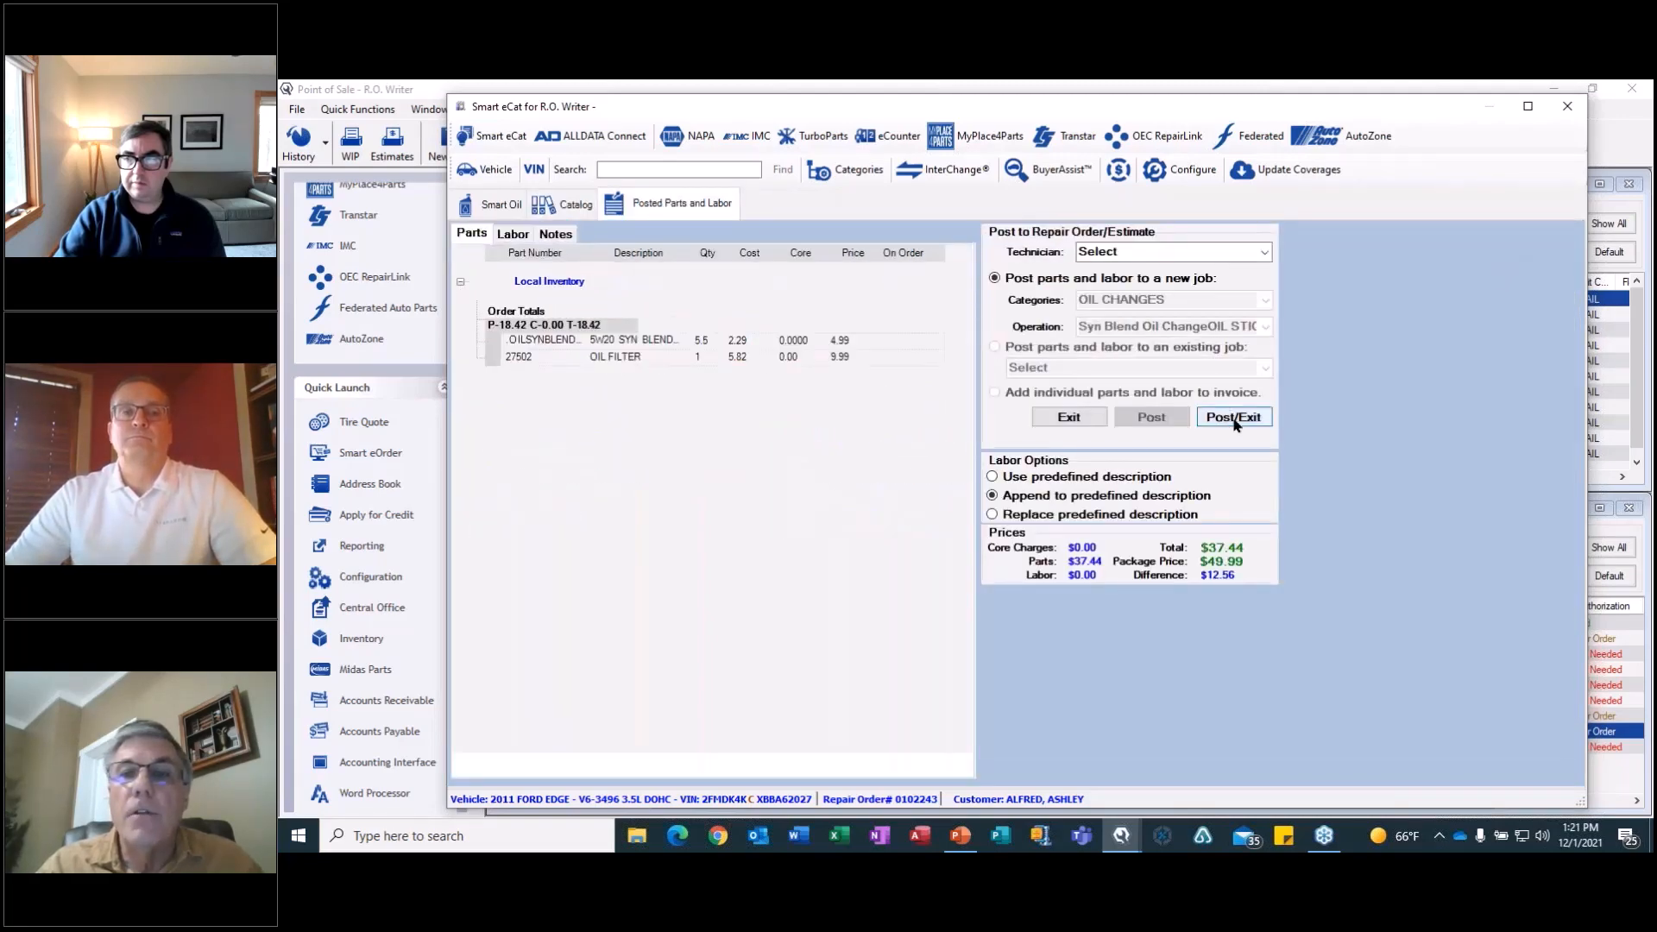
click(1234, 418)
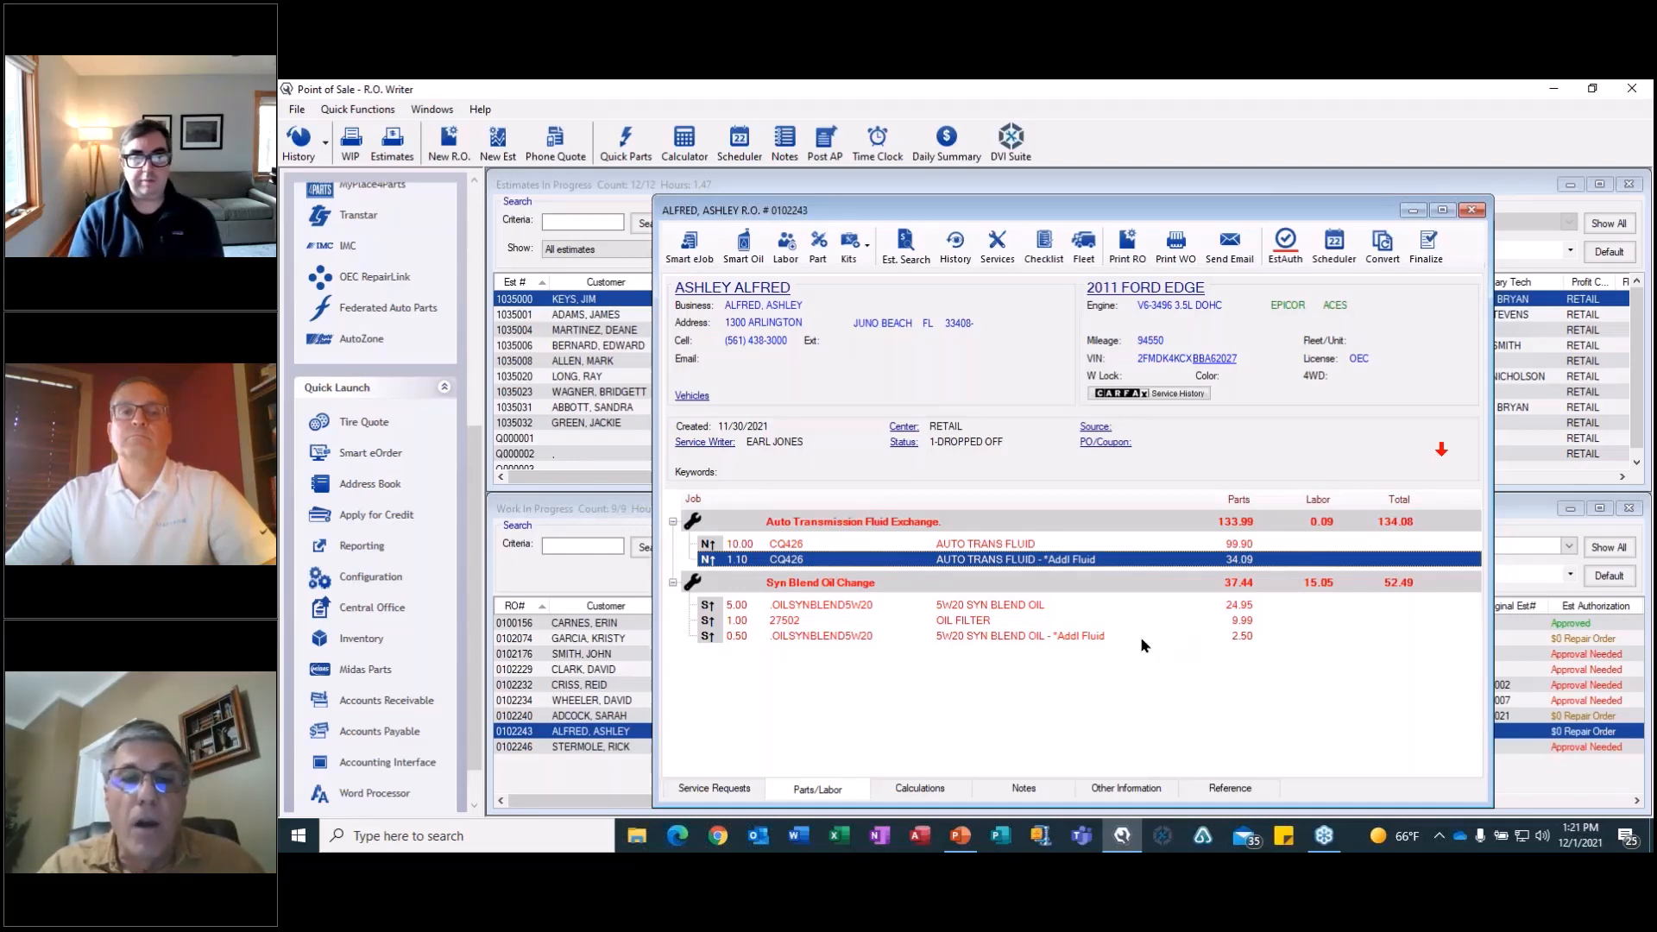
click(1075, 632)
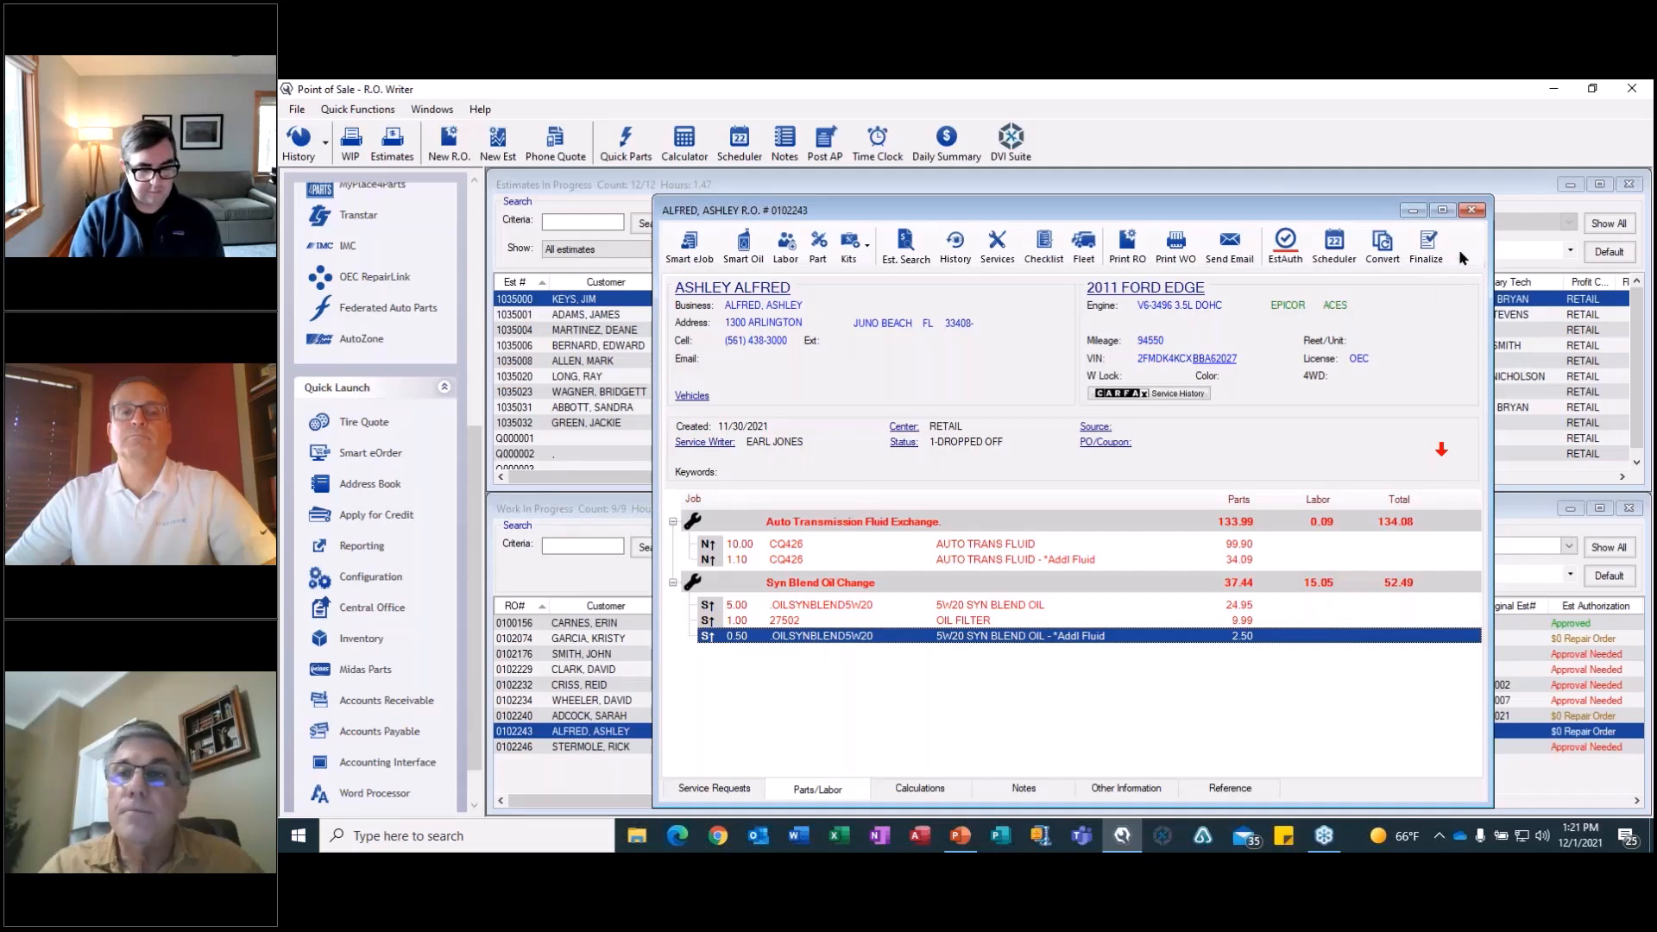
click(1472, 212)
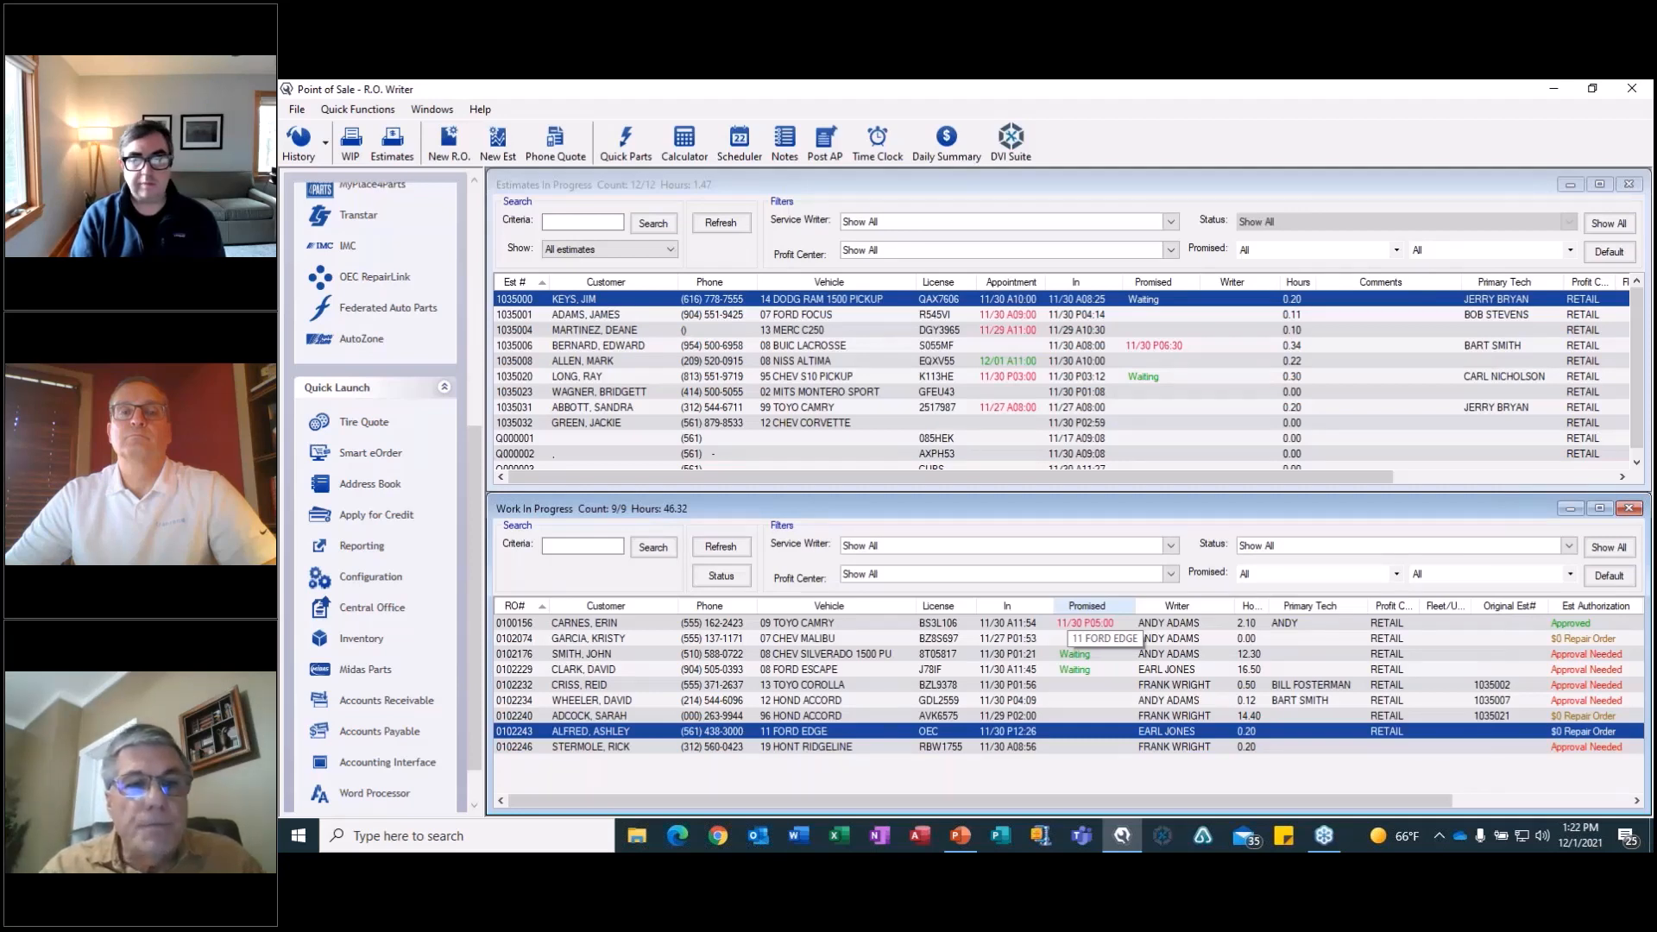
Open the 2007 Chevrolet Malibu repair order and choose the Water Pump (complete job) smart job from Cooling & Heating.
click(809, 640)
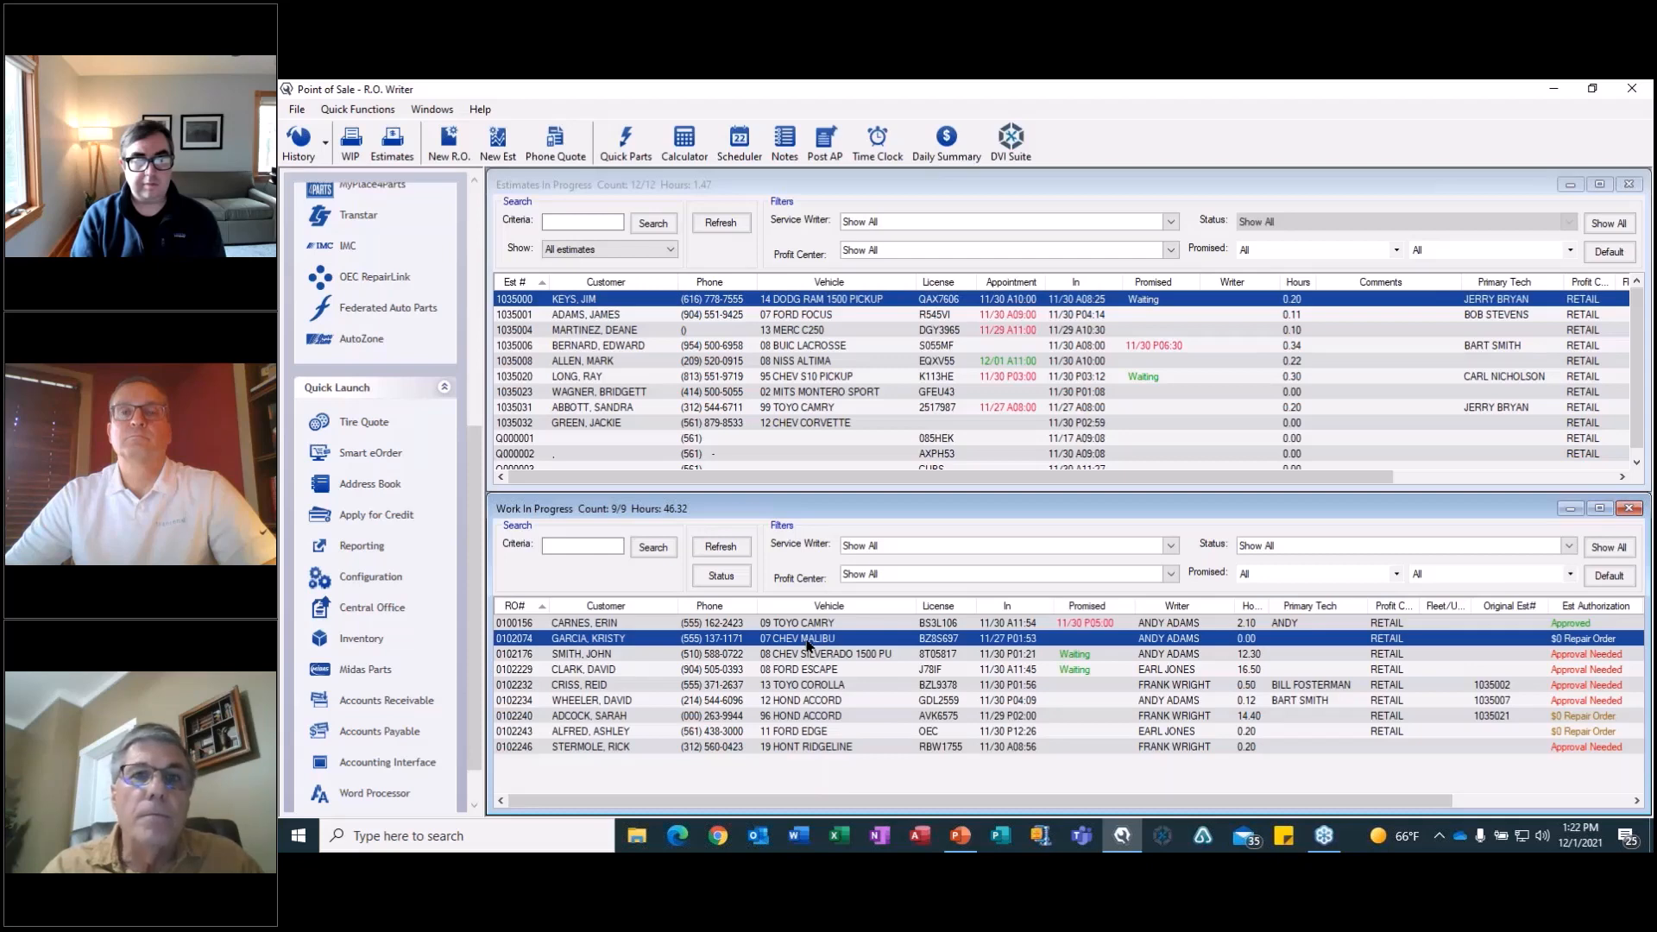
double_click(808, 640)
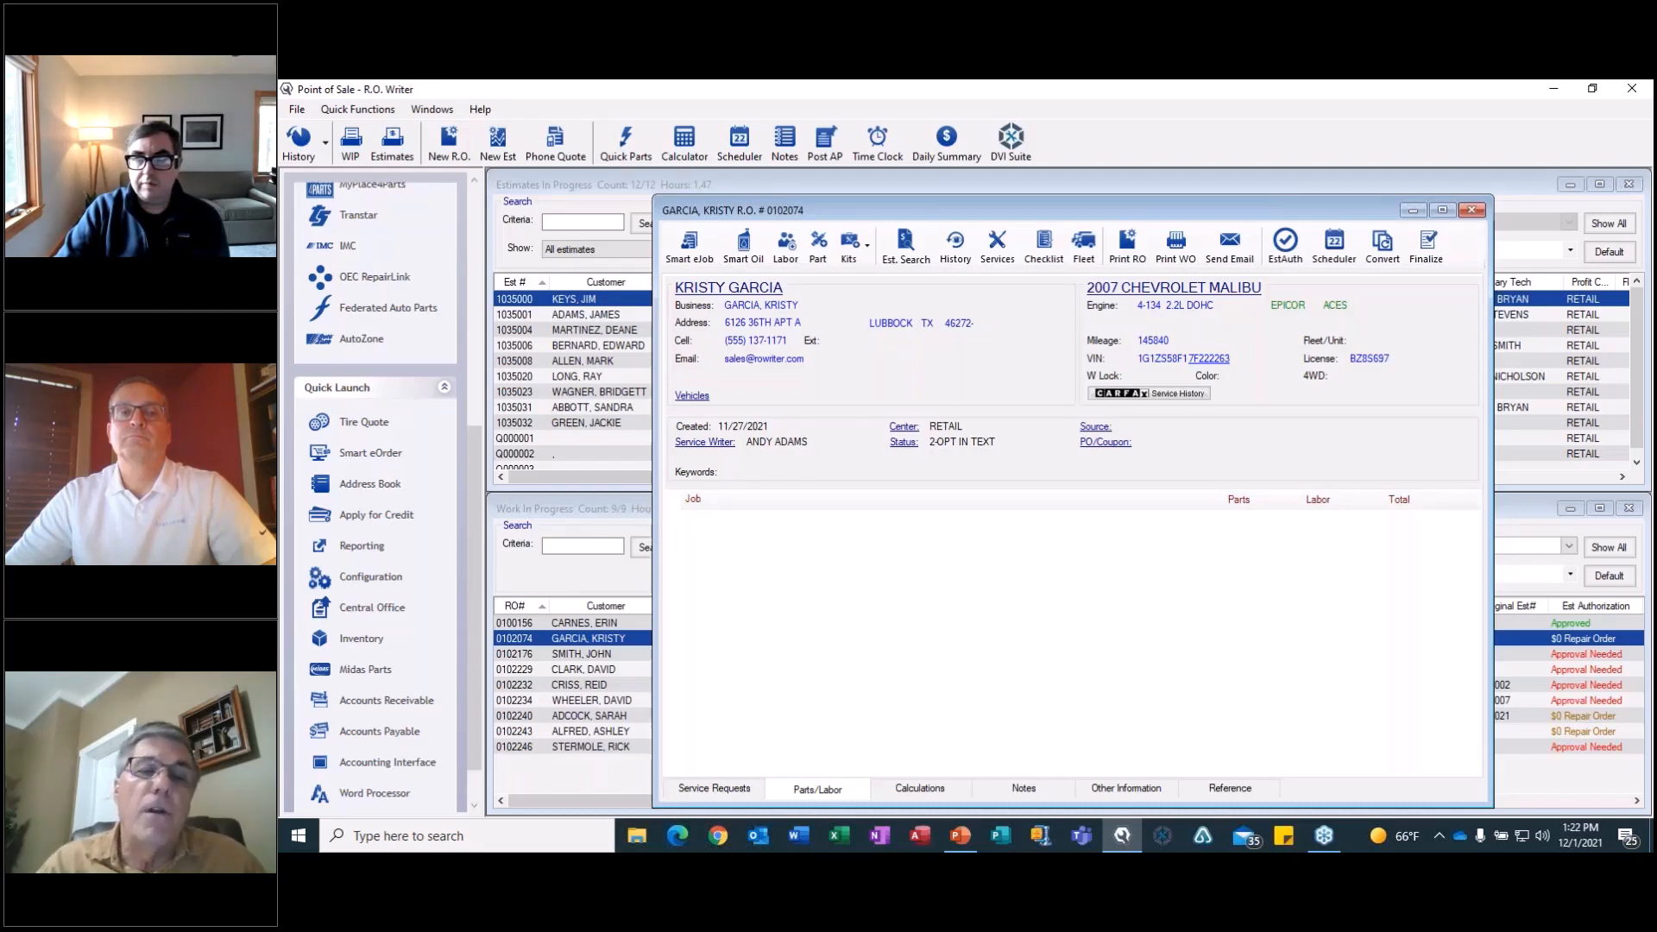
click(698, 251)
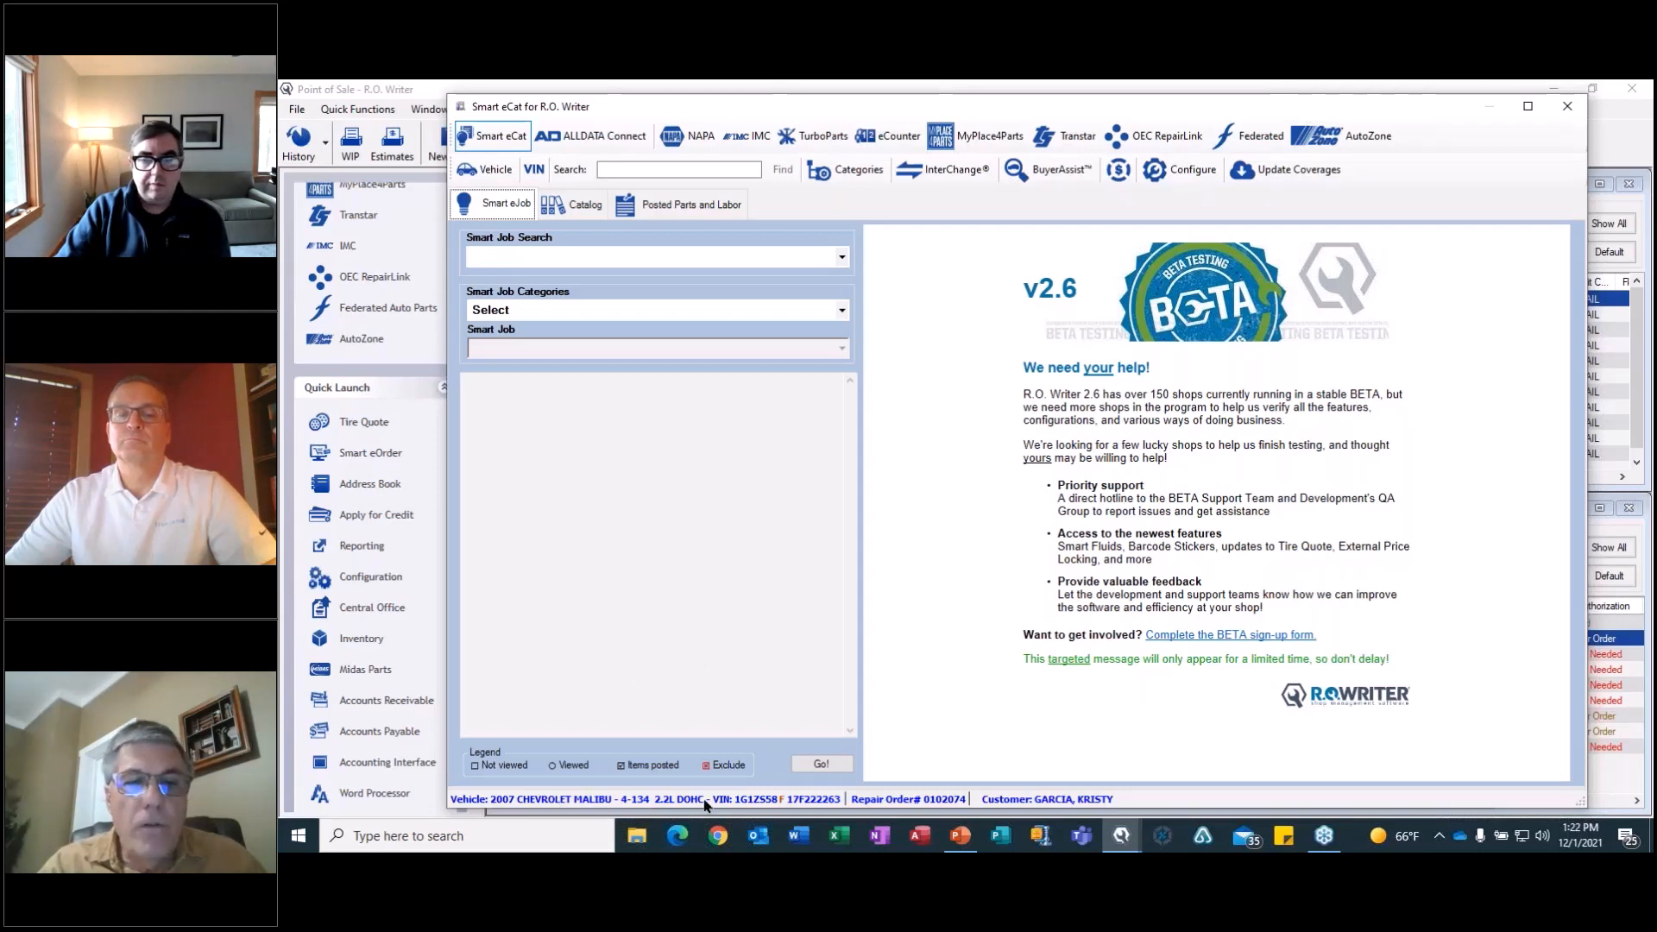
click(843, 311)
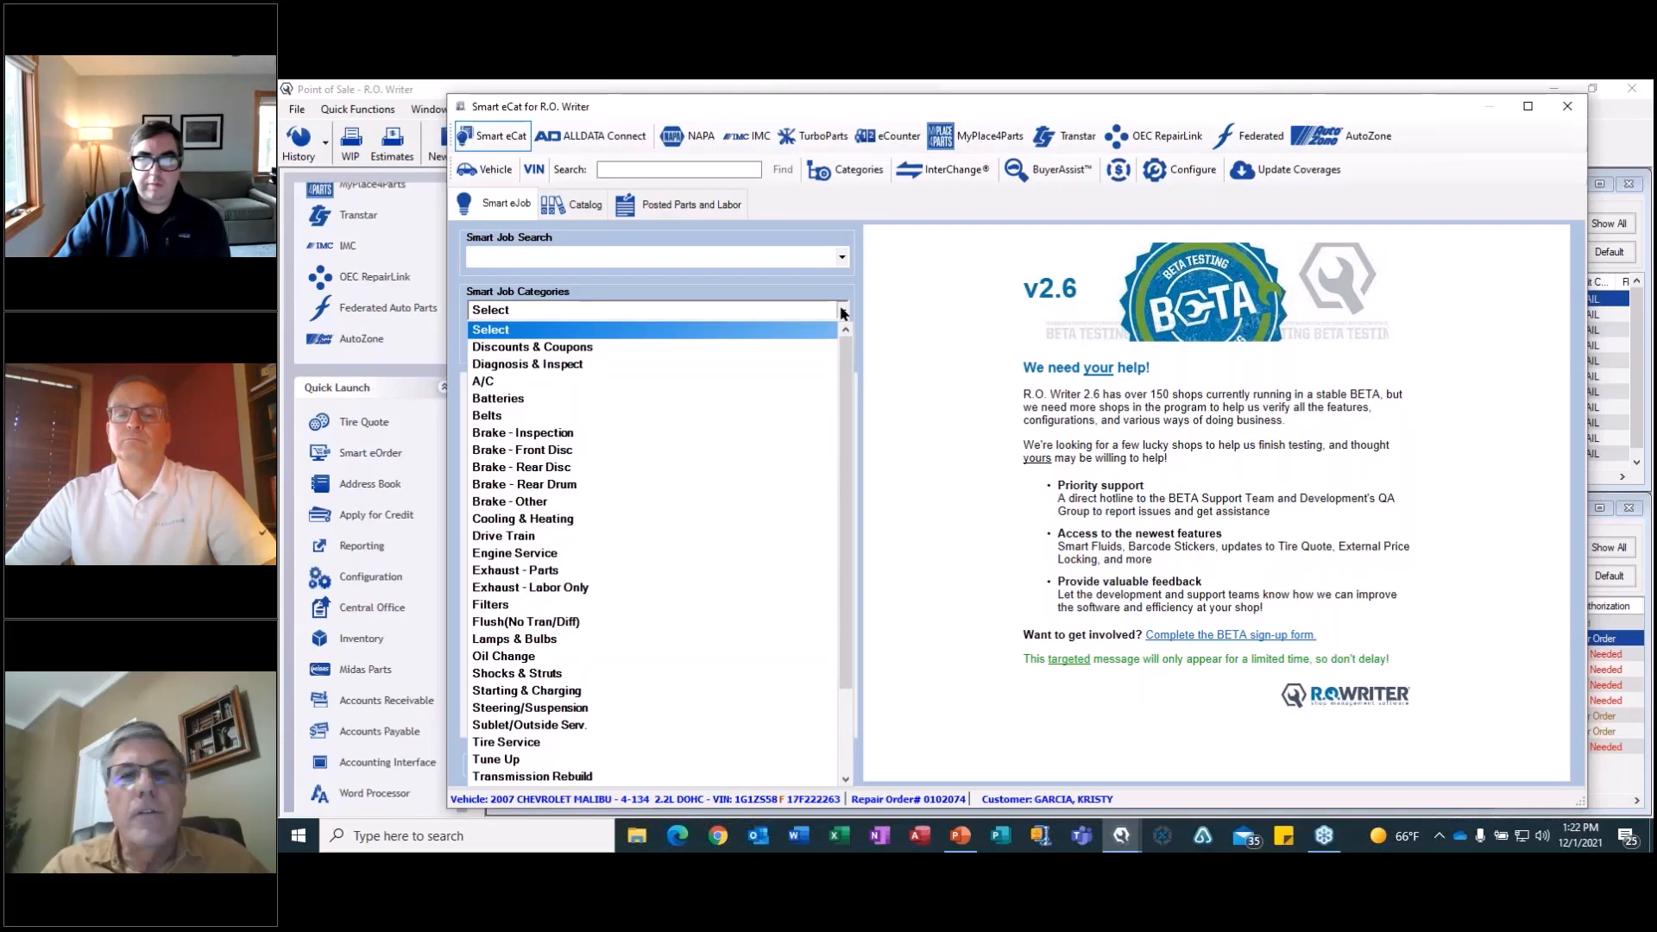
click(562, 524)
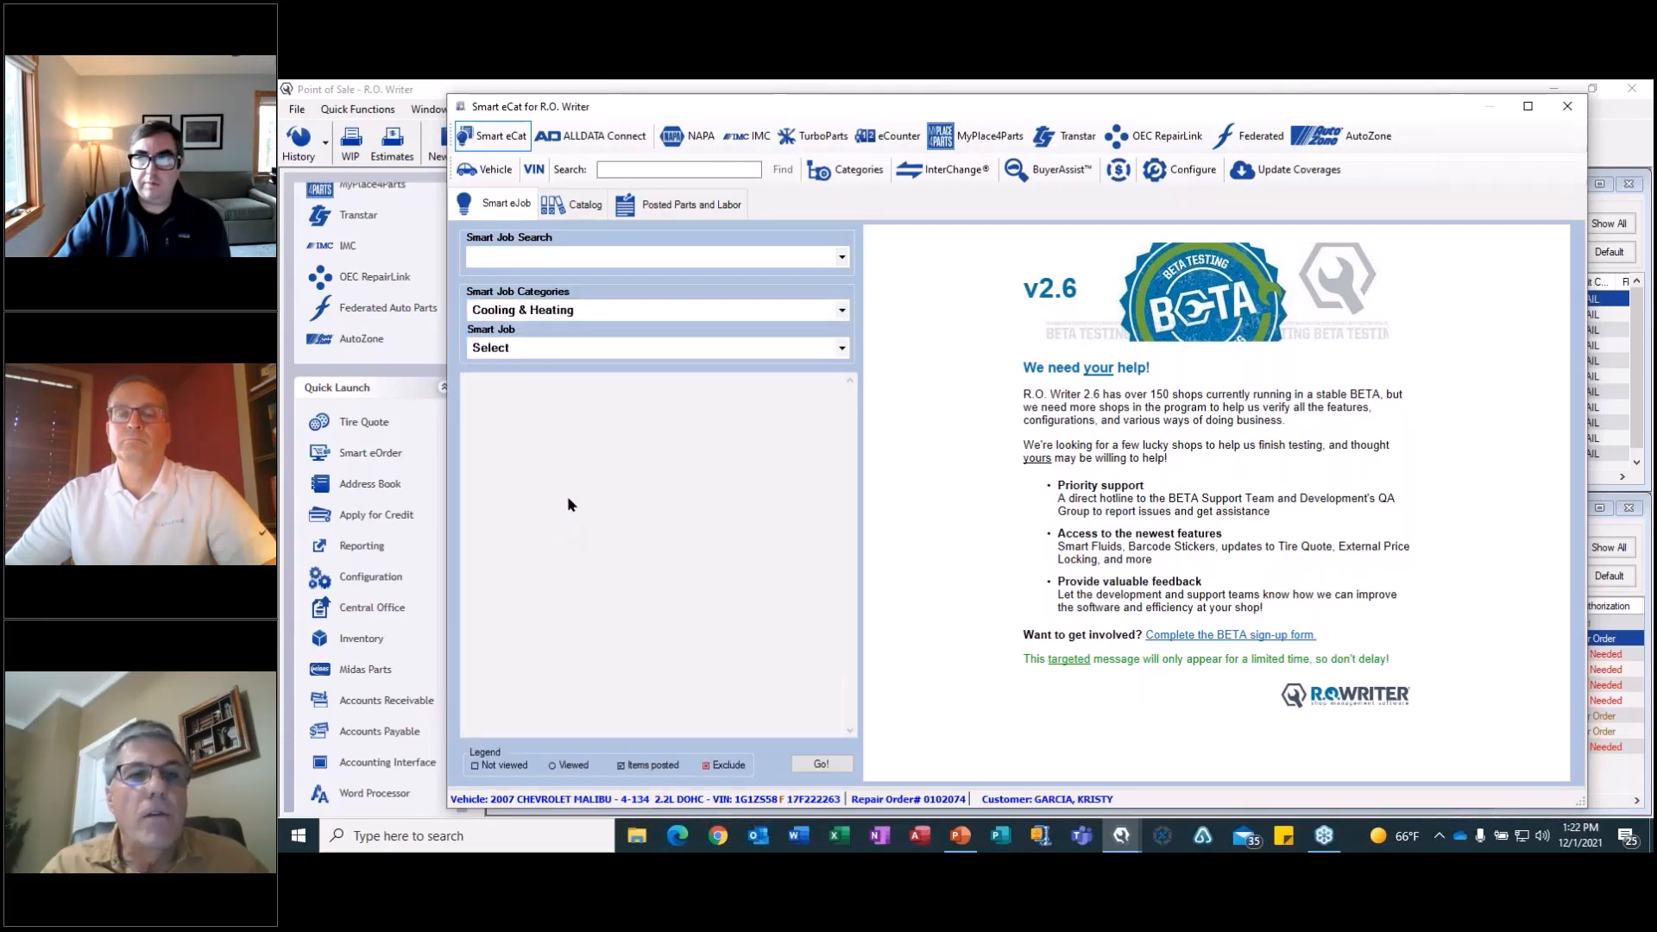
click(619, 350)
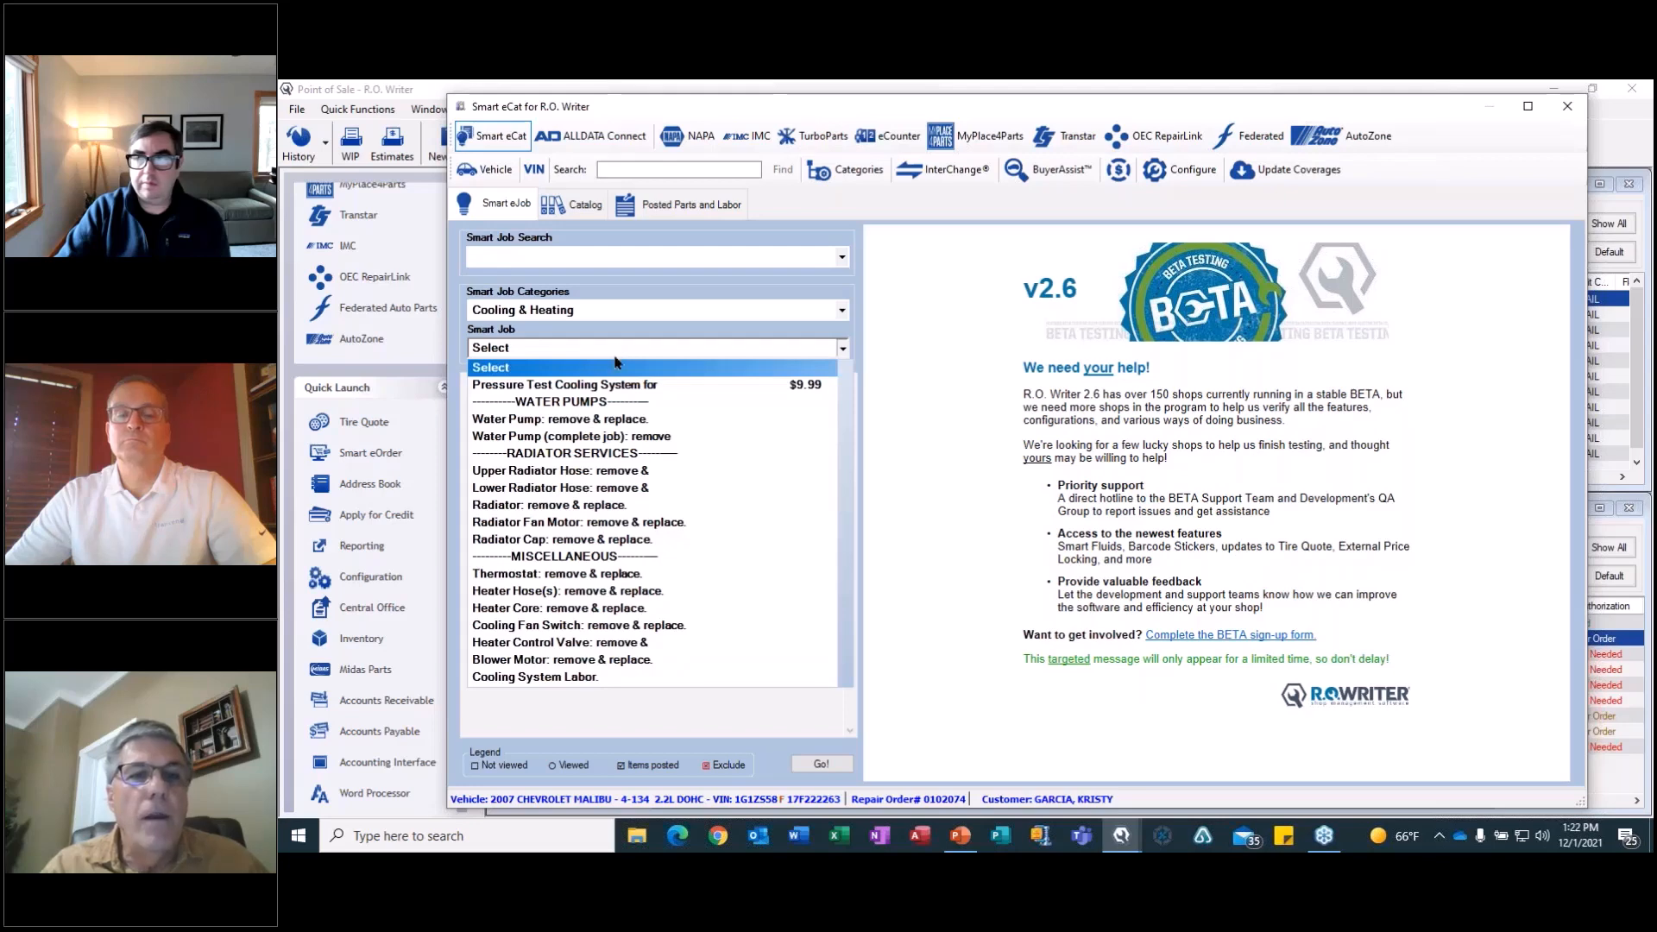
click(598, 438)
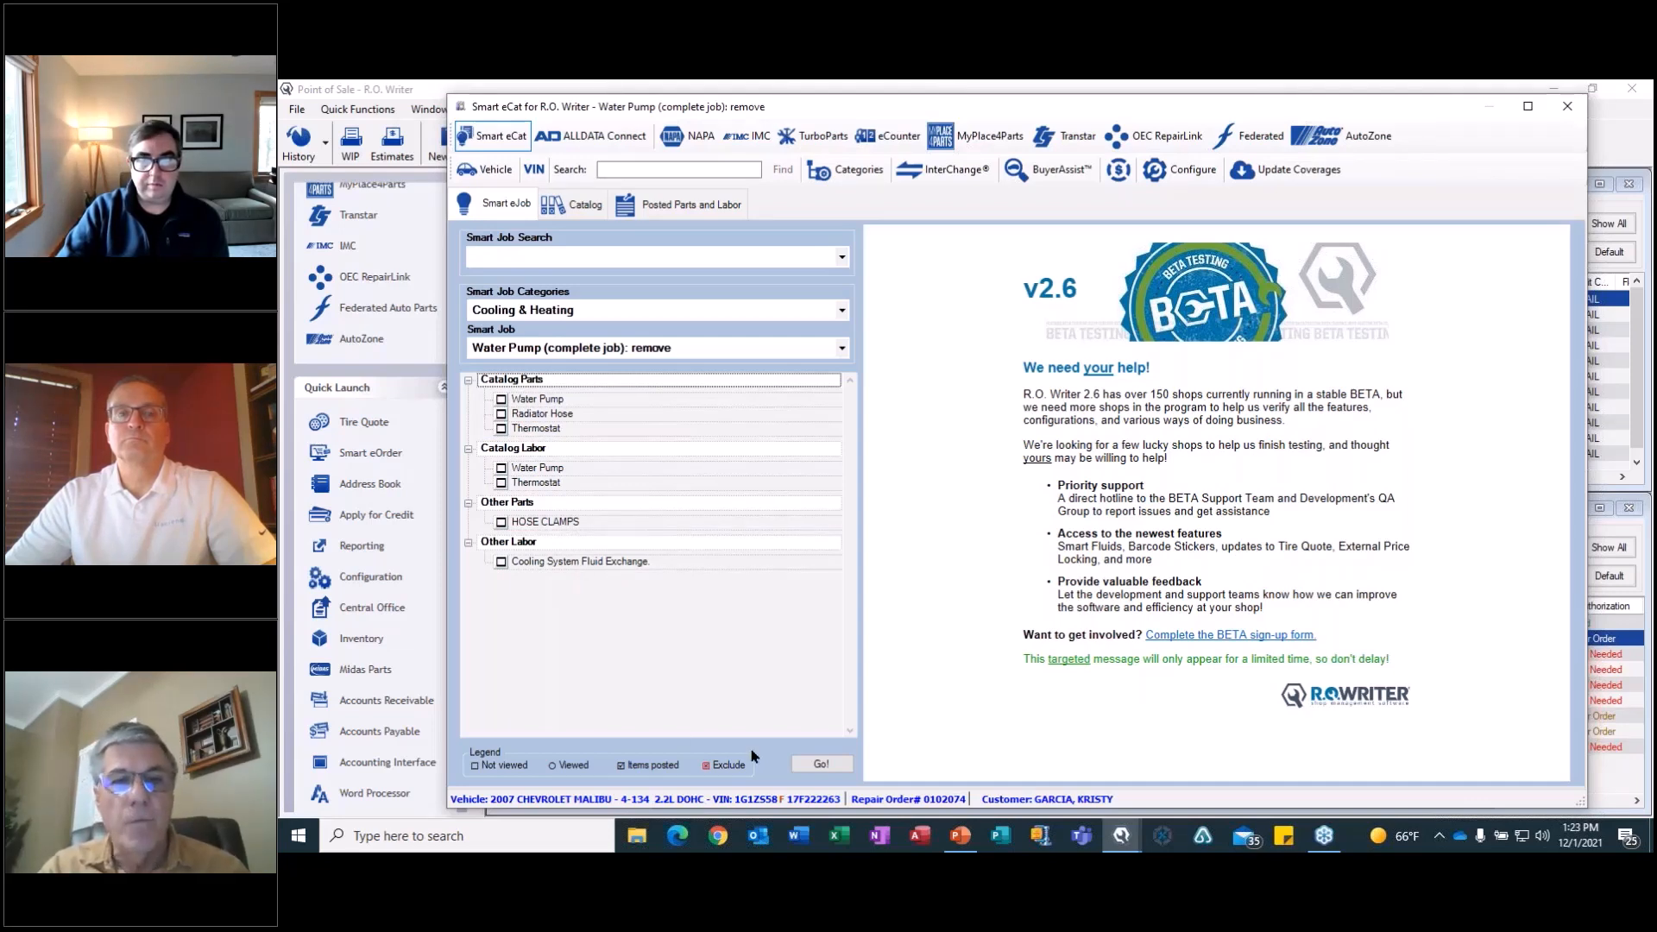
Look up the job's catalog parts, compare the NAPA and CARQUEST water pumps, and select NAPA new water pump 43529.
click(820, 764)
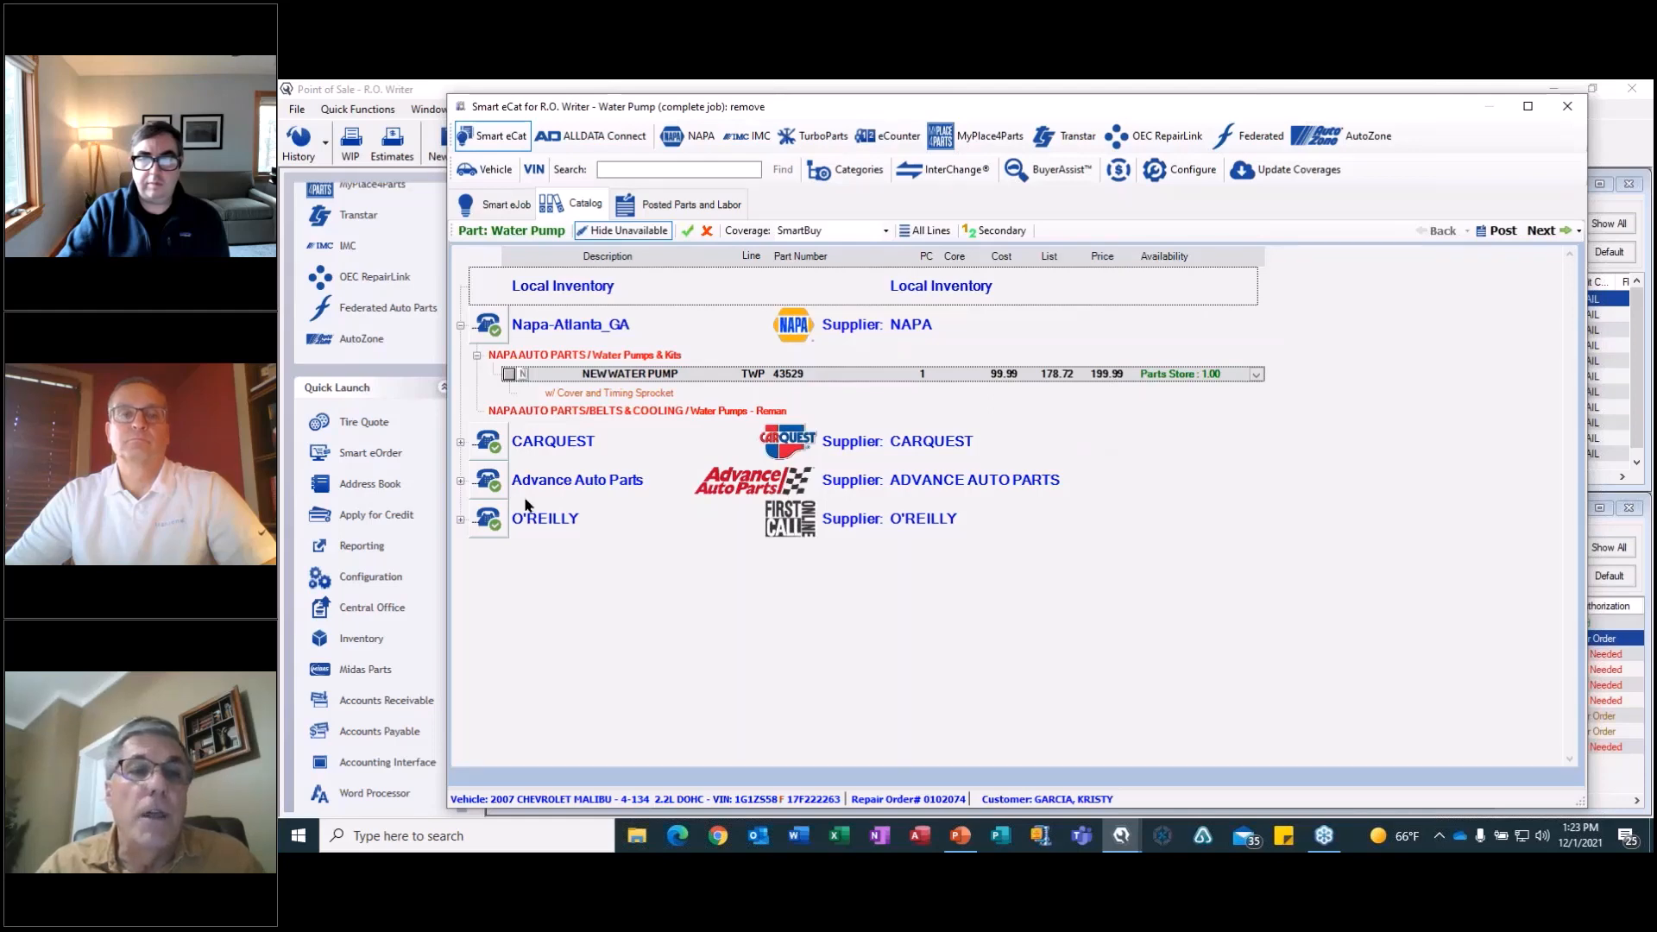
click(523, 374)
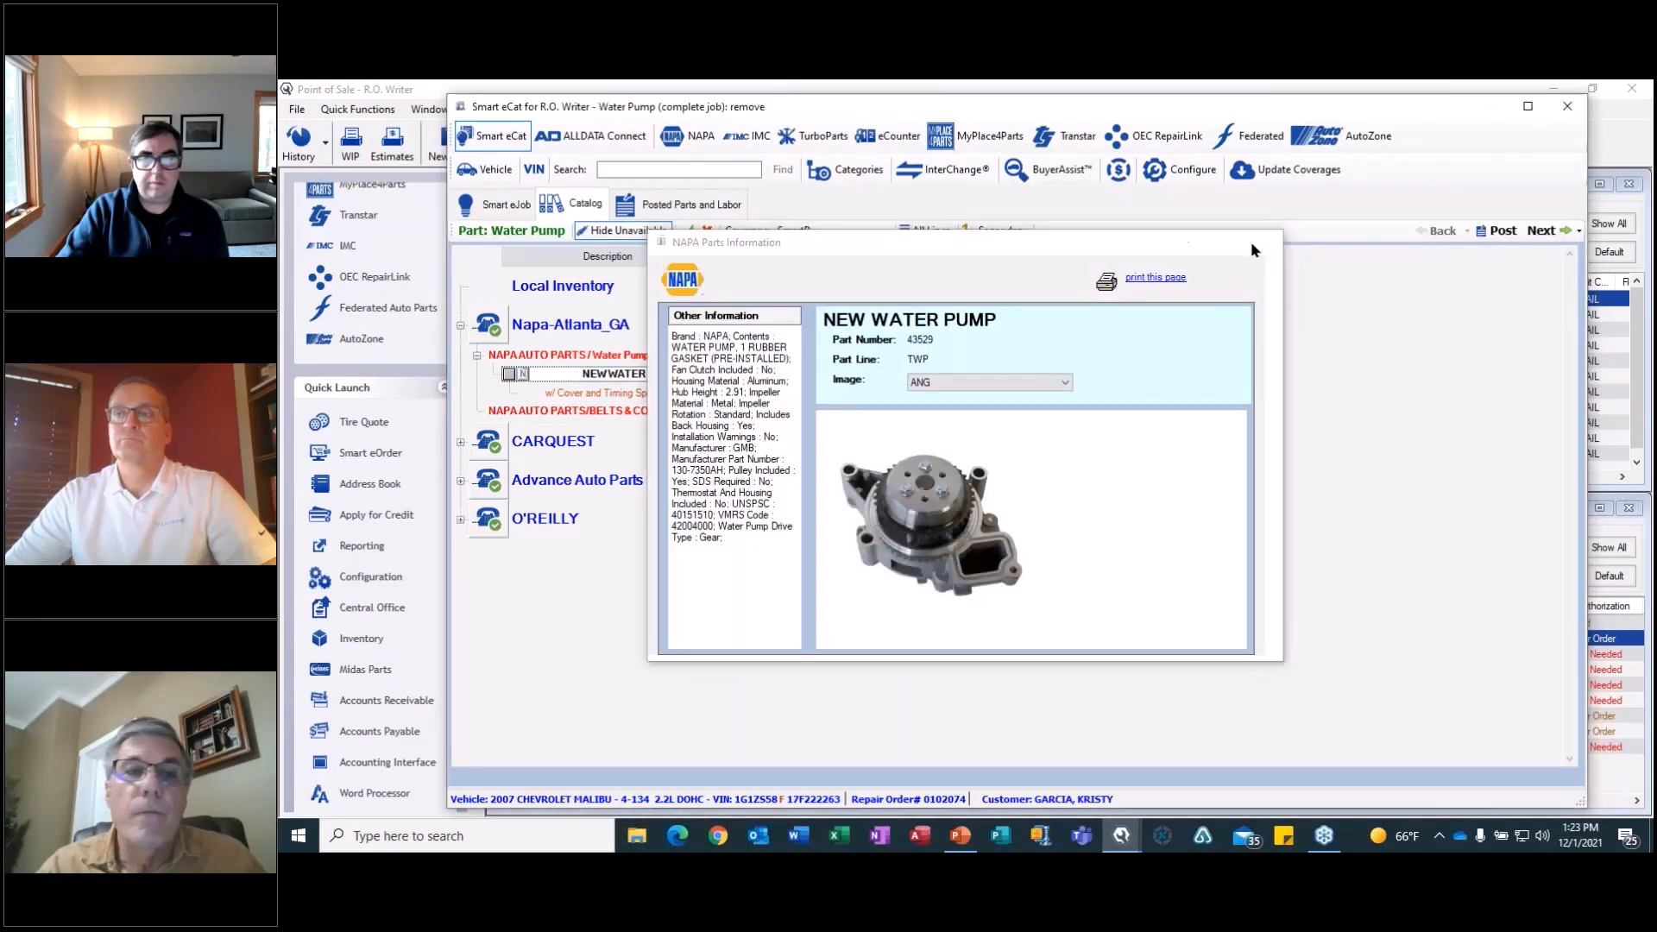
click(1262, 242)
click(460, 442)
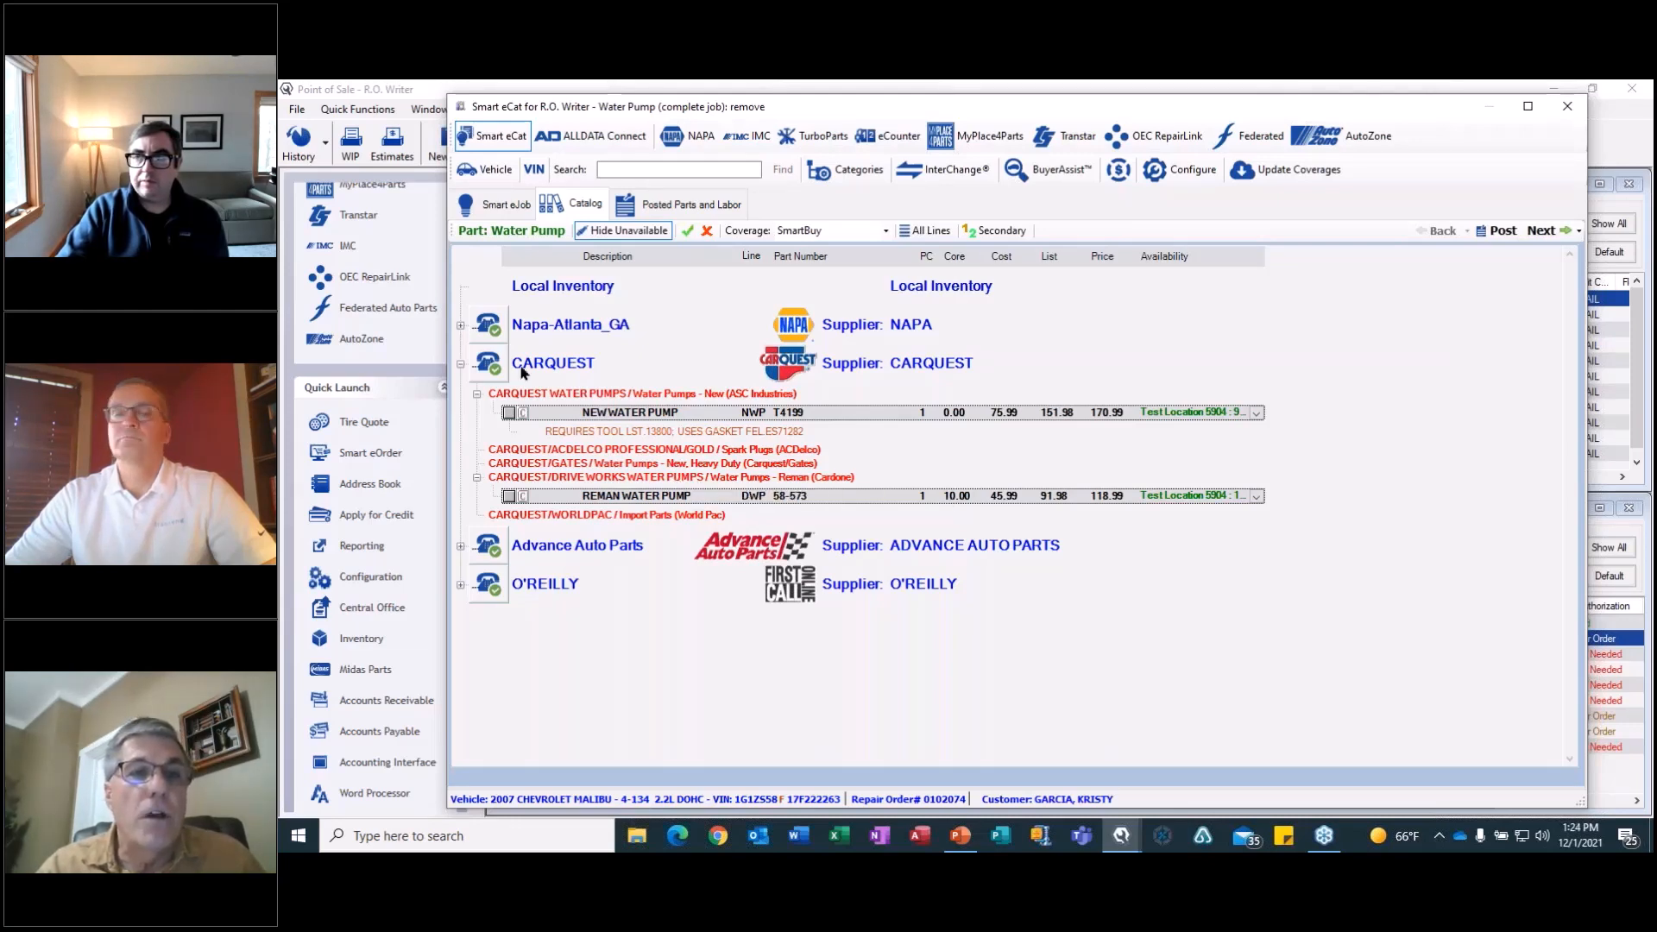
click(460, 326)
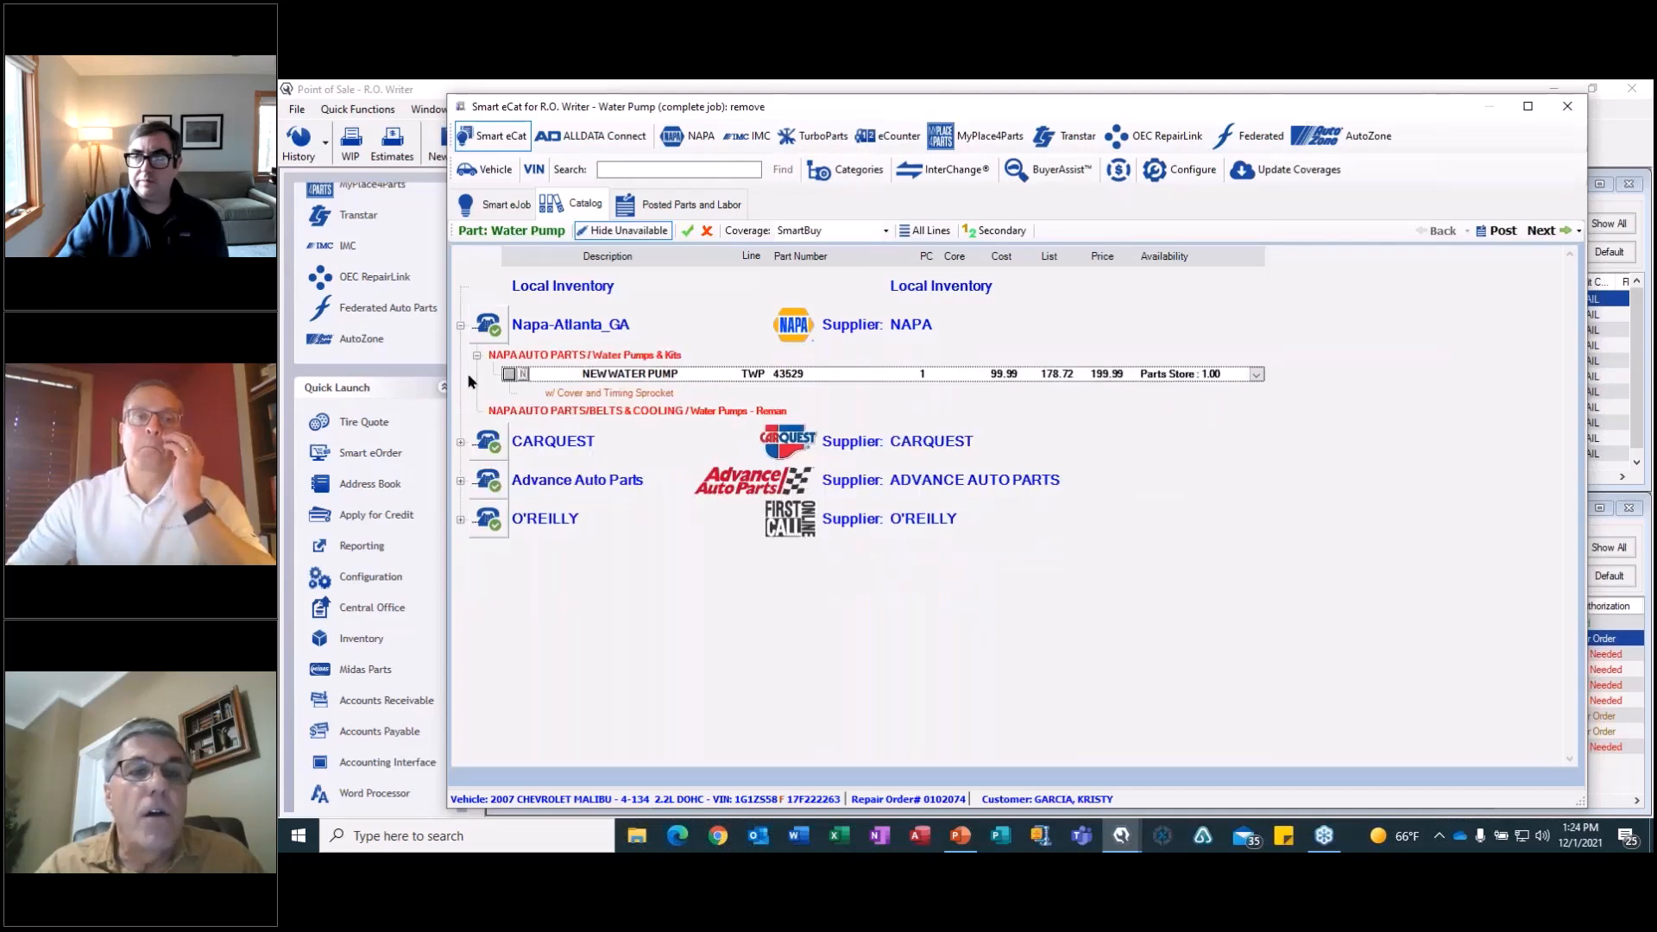
click(509, 374)
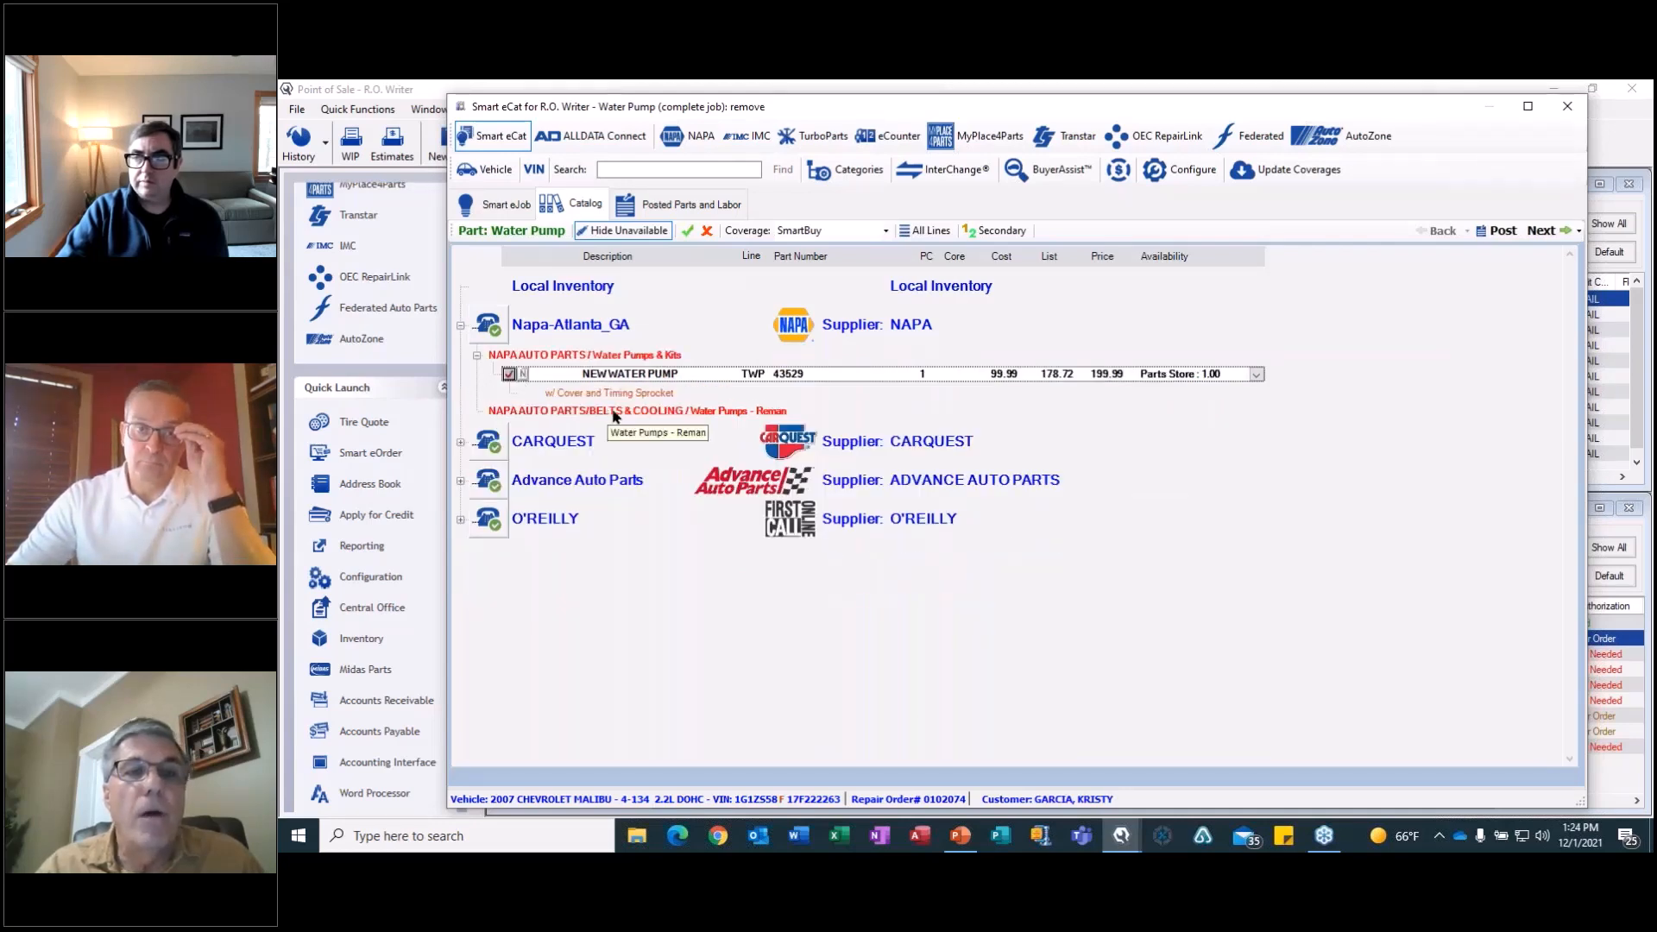
click(1541, 230)
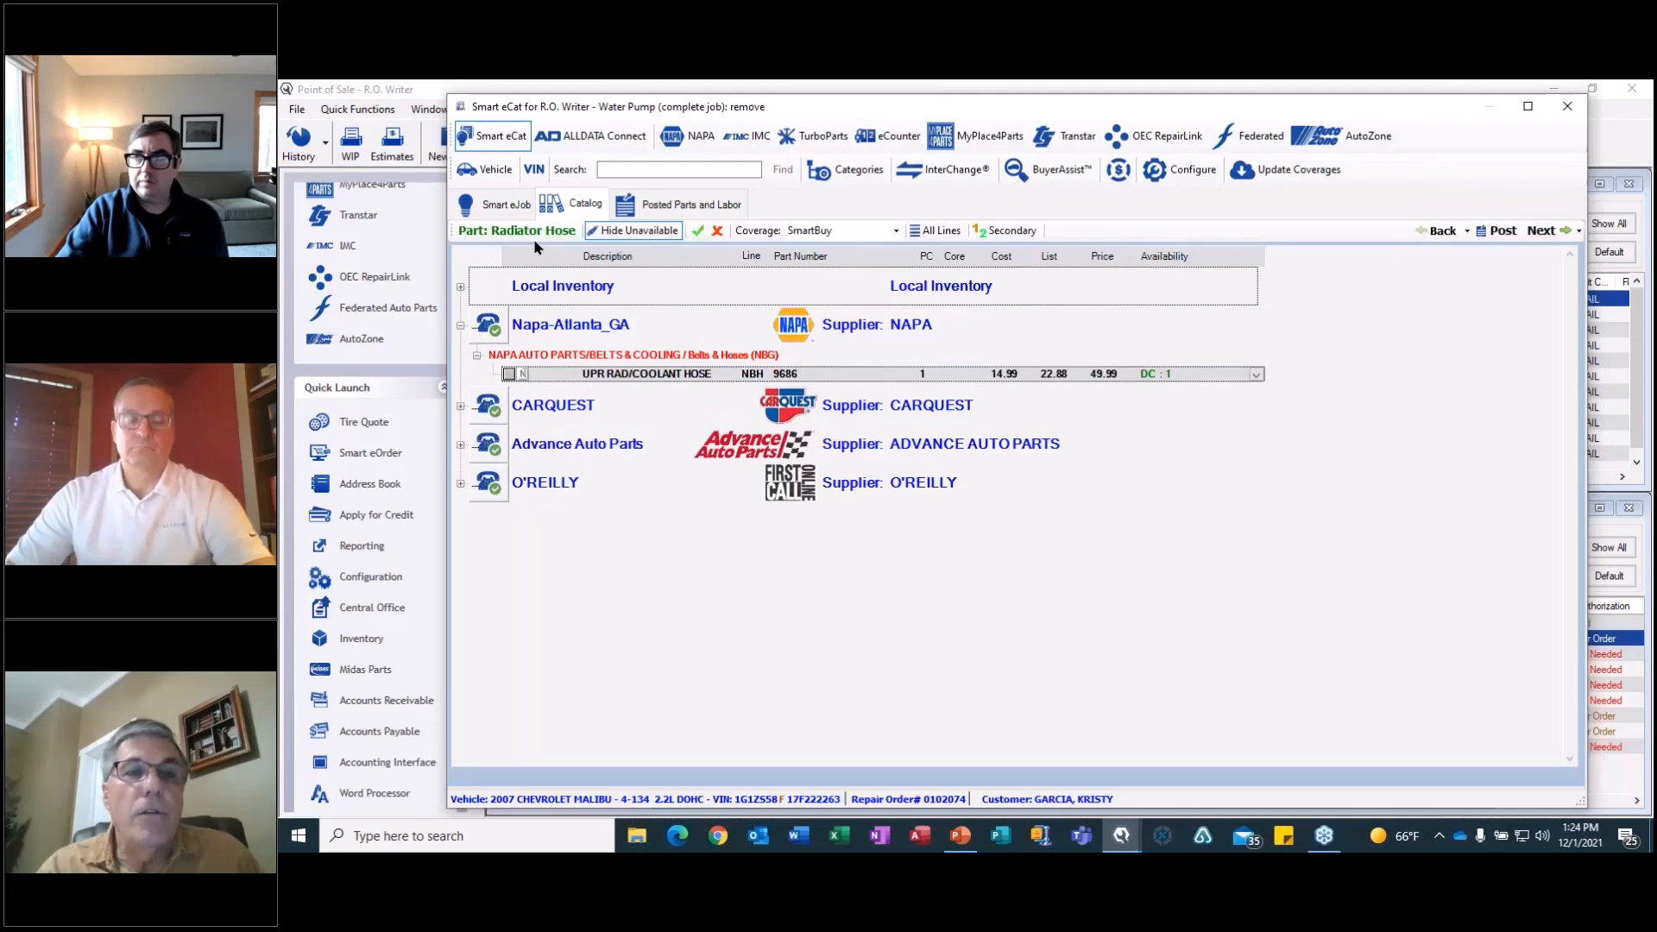
Select CARQUEST upper radiator hose 81051 and lower hose B72367, plus NAPA thermostat 398180.
click(462, 406)
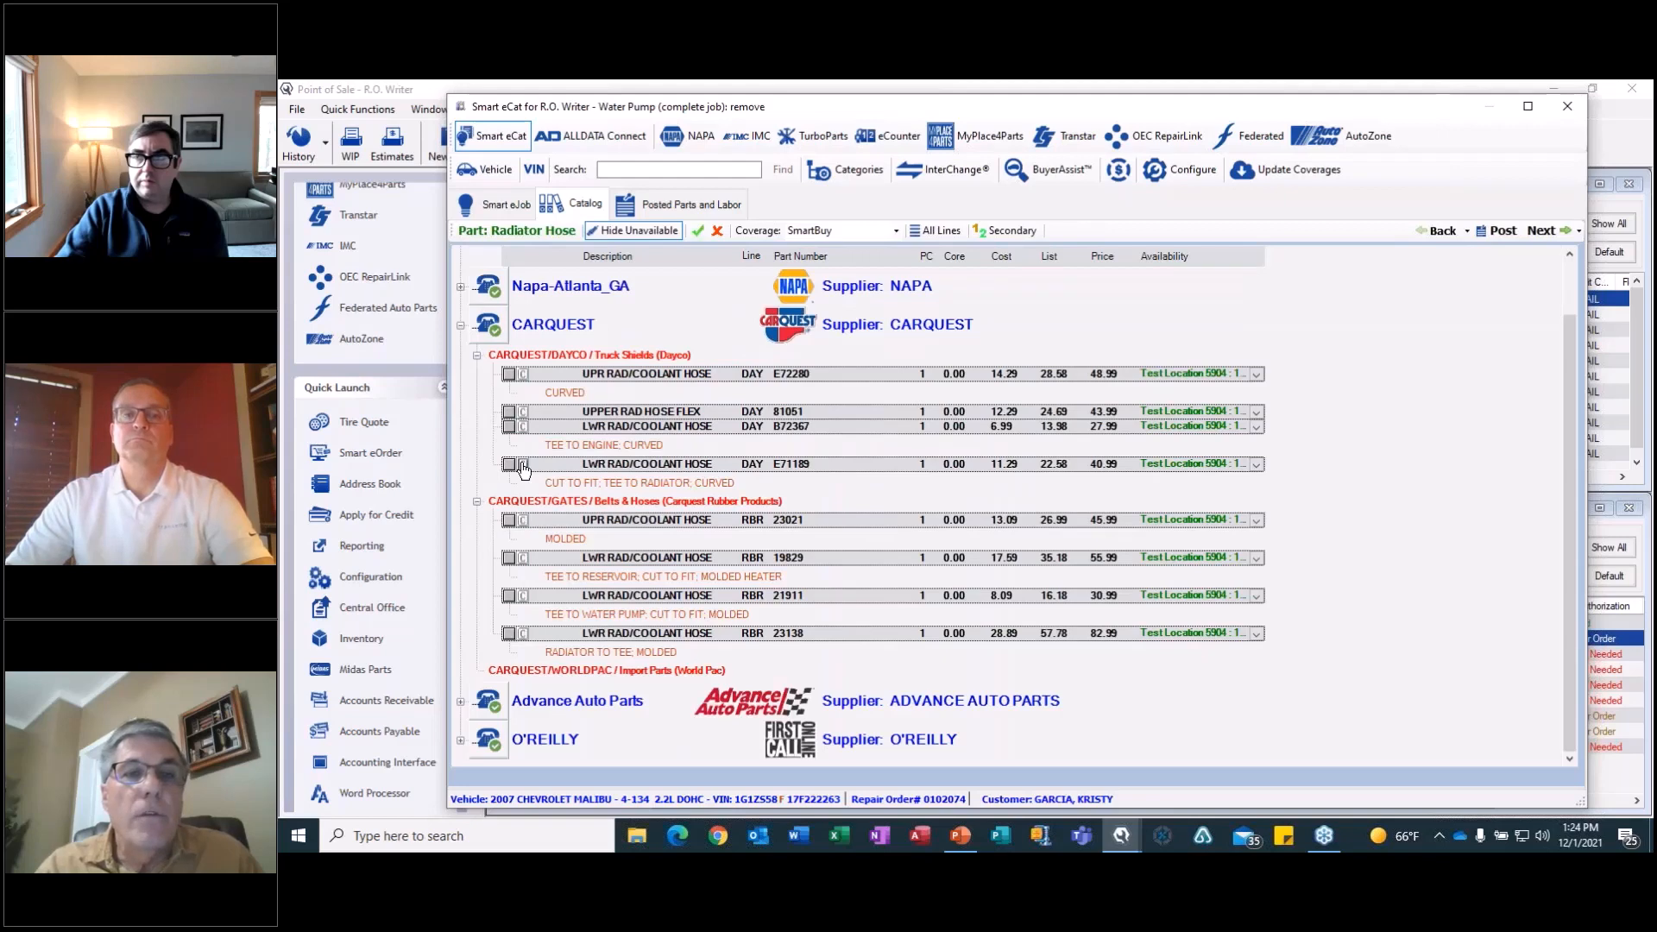
click(510, 414)
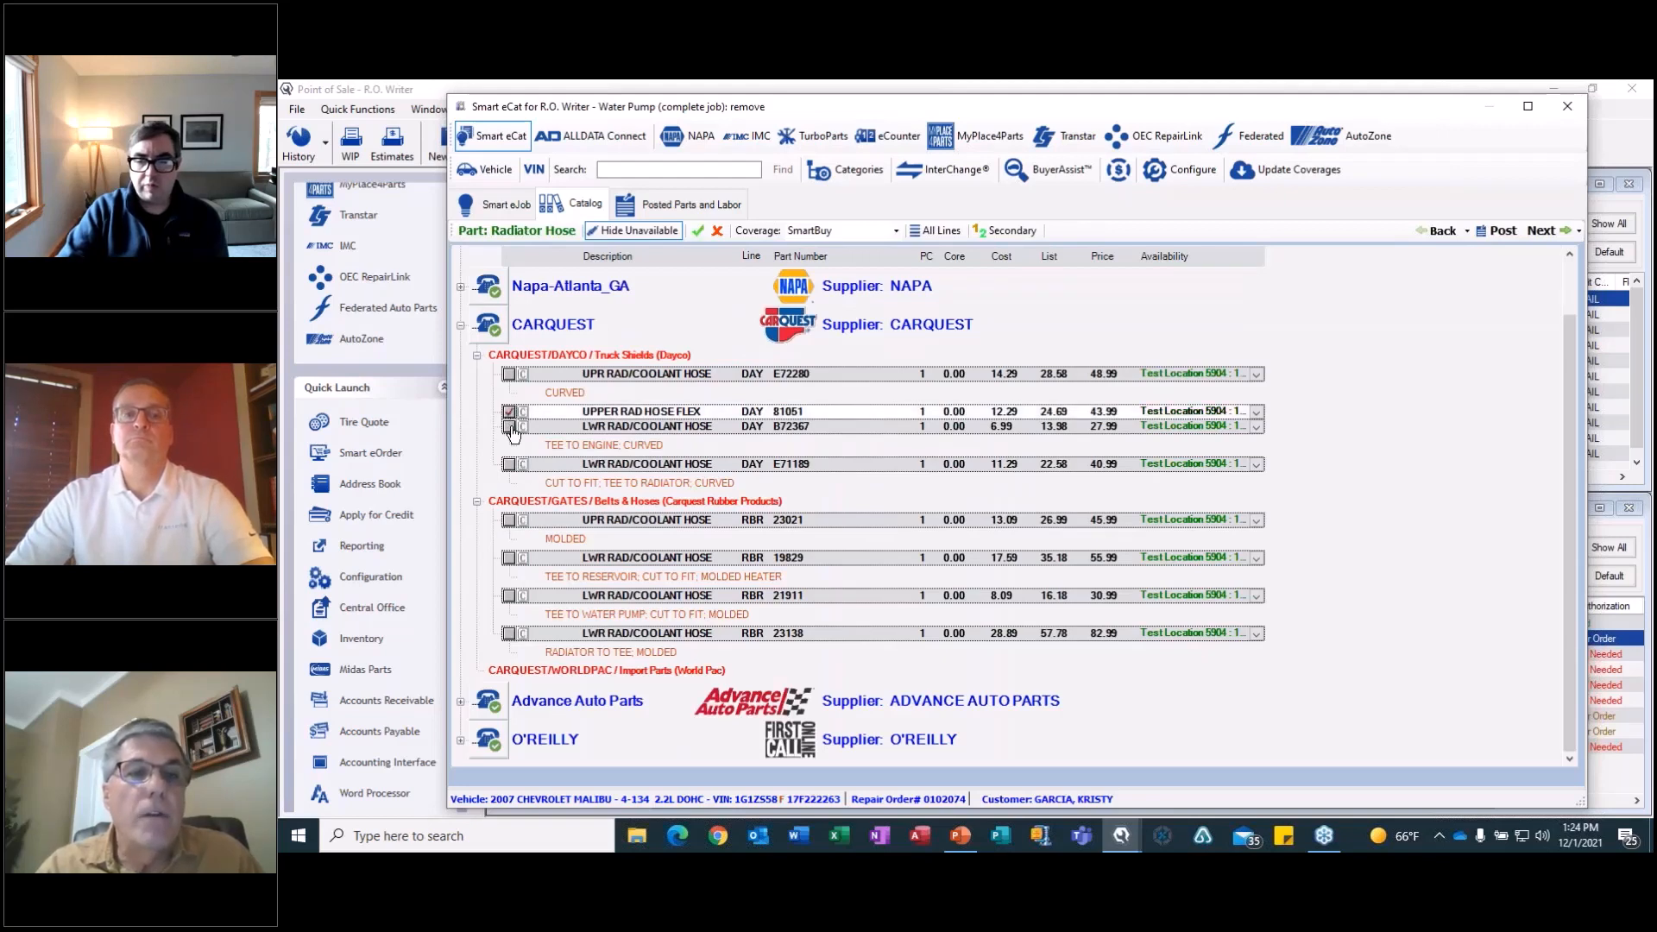
click(1542, 231)
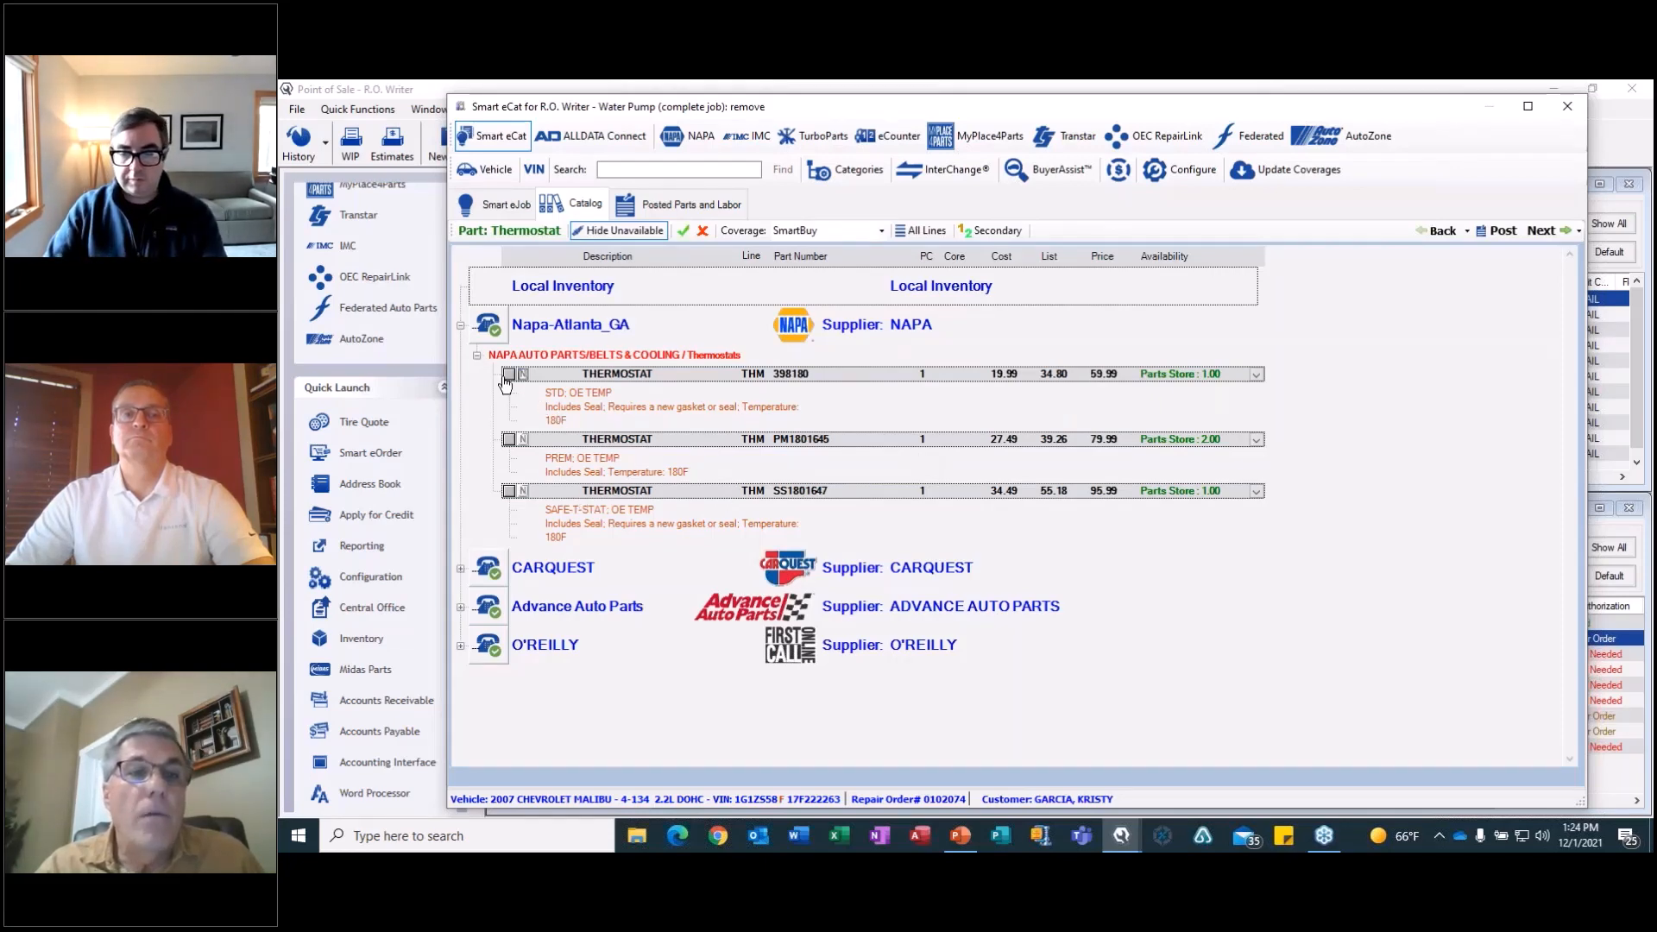
click(508, 373)
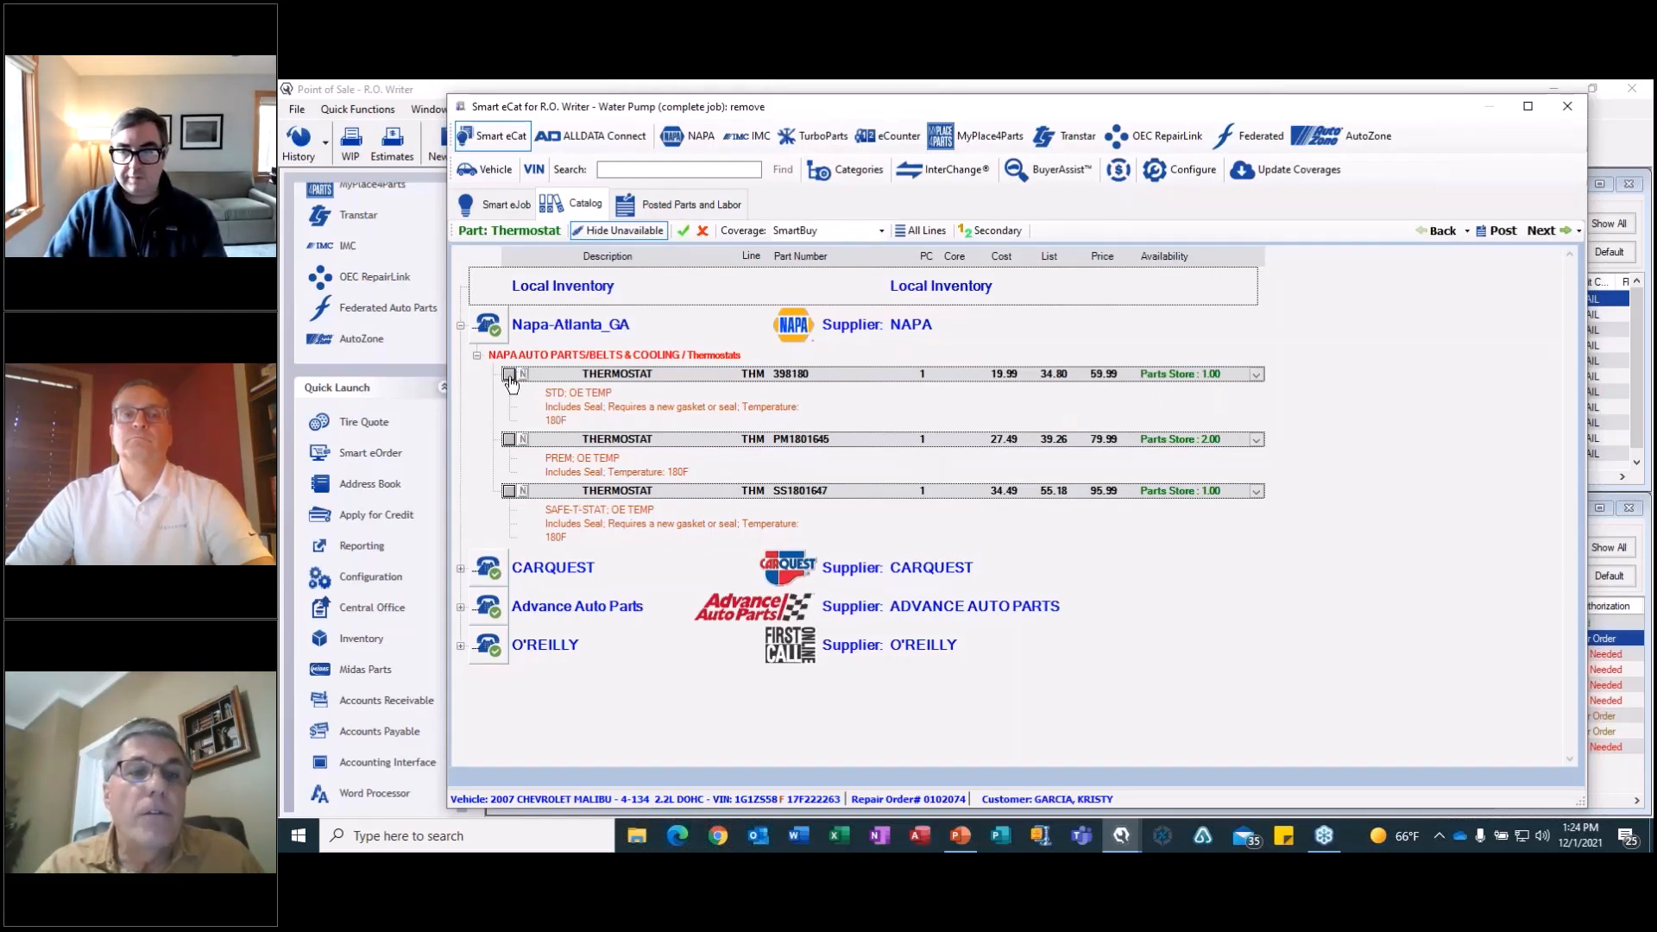
click(1541, 230)
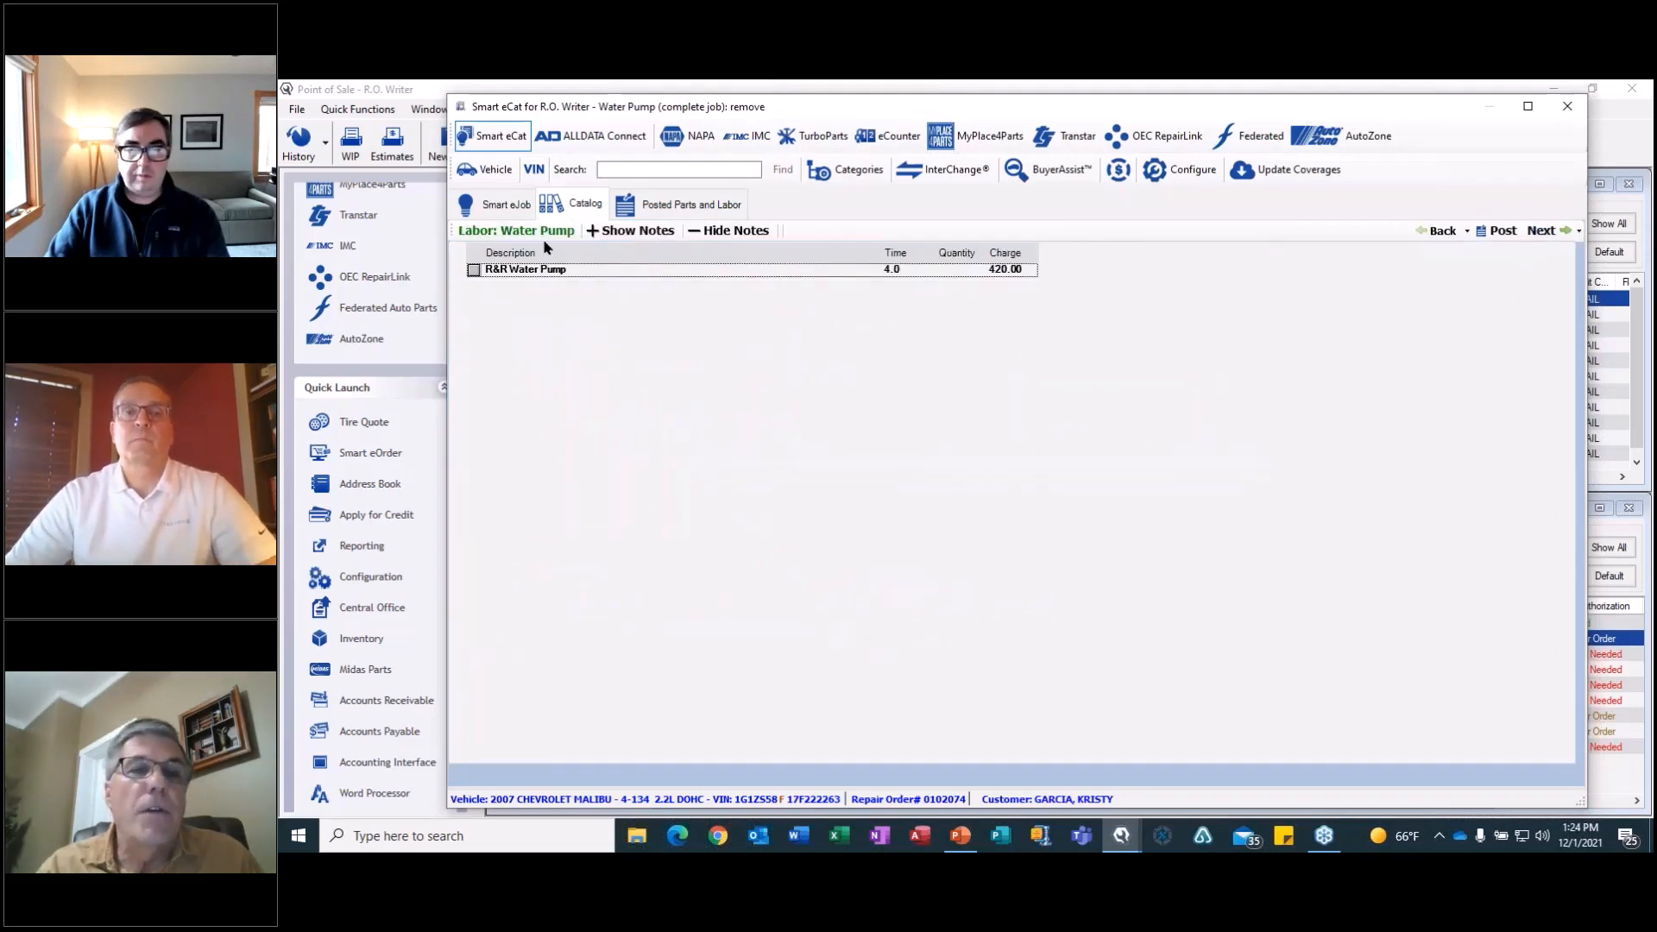
Include the 4.0-hour R&R Water Pump and 1.3-hour R&R Thermostat labor, and post the parts and labor to the repair order as a new job.
click(474, 271)
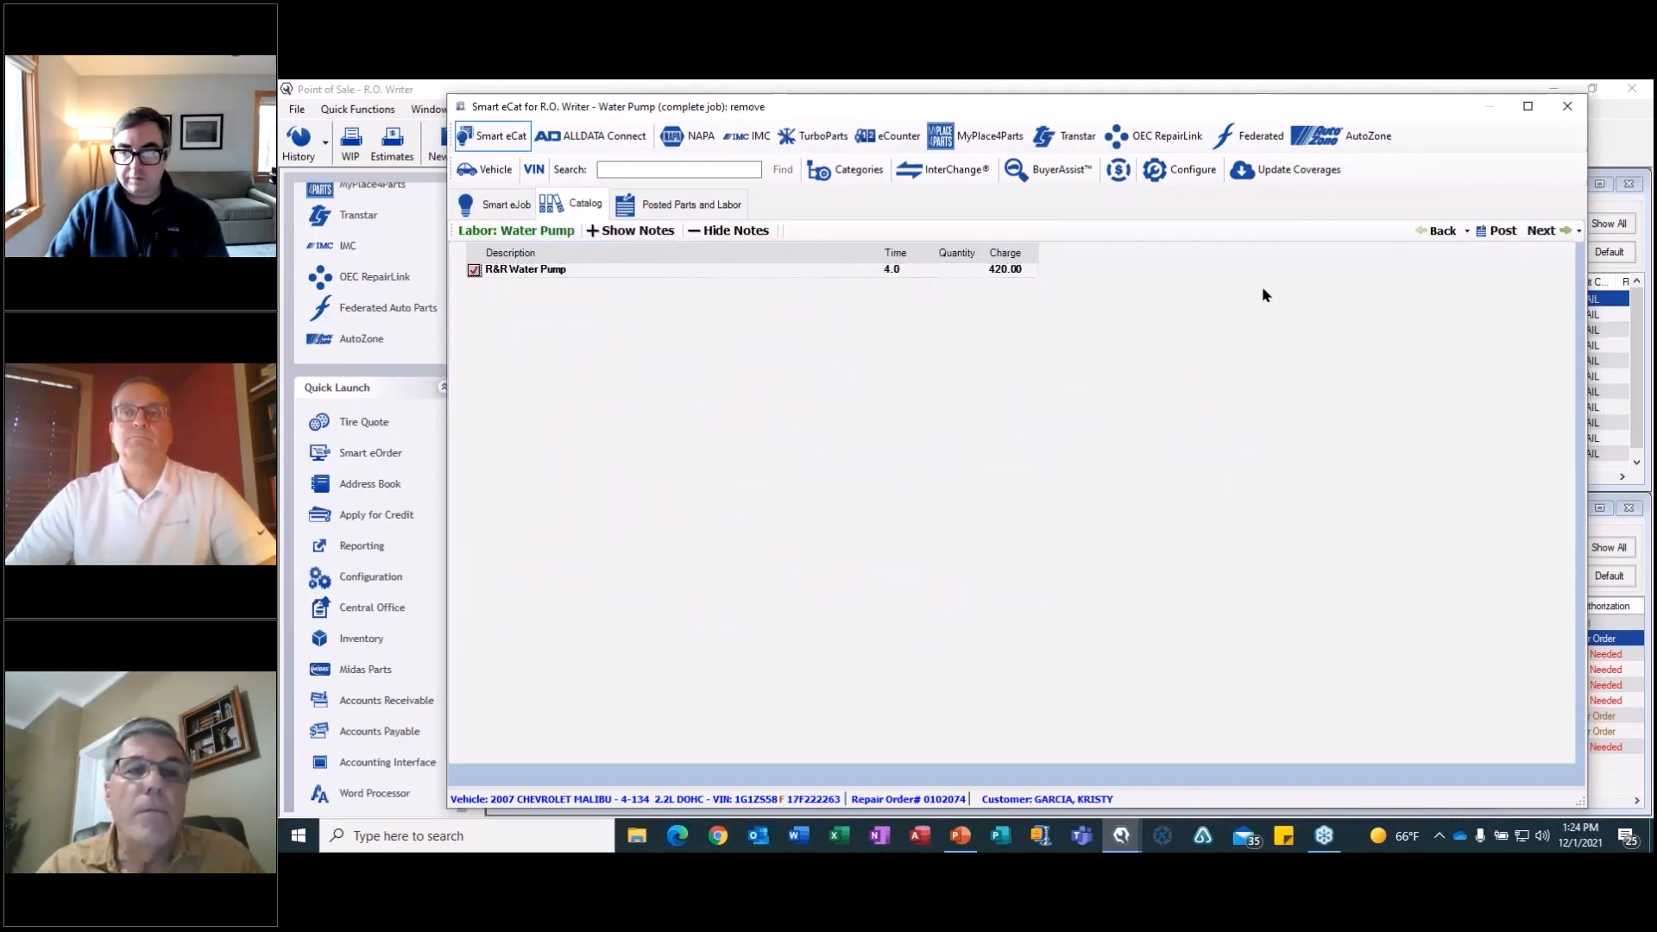
click(1541, 230)
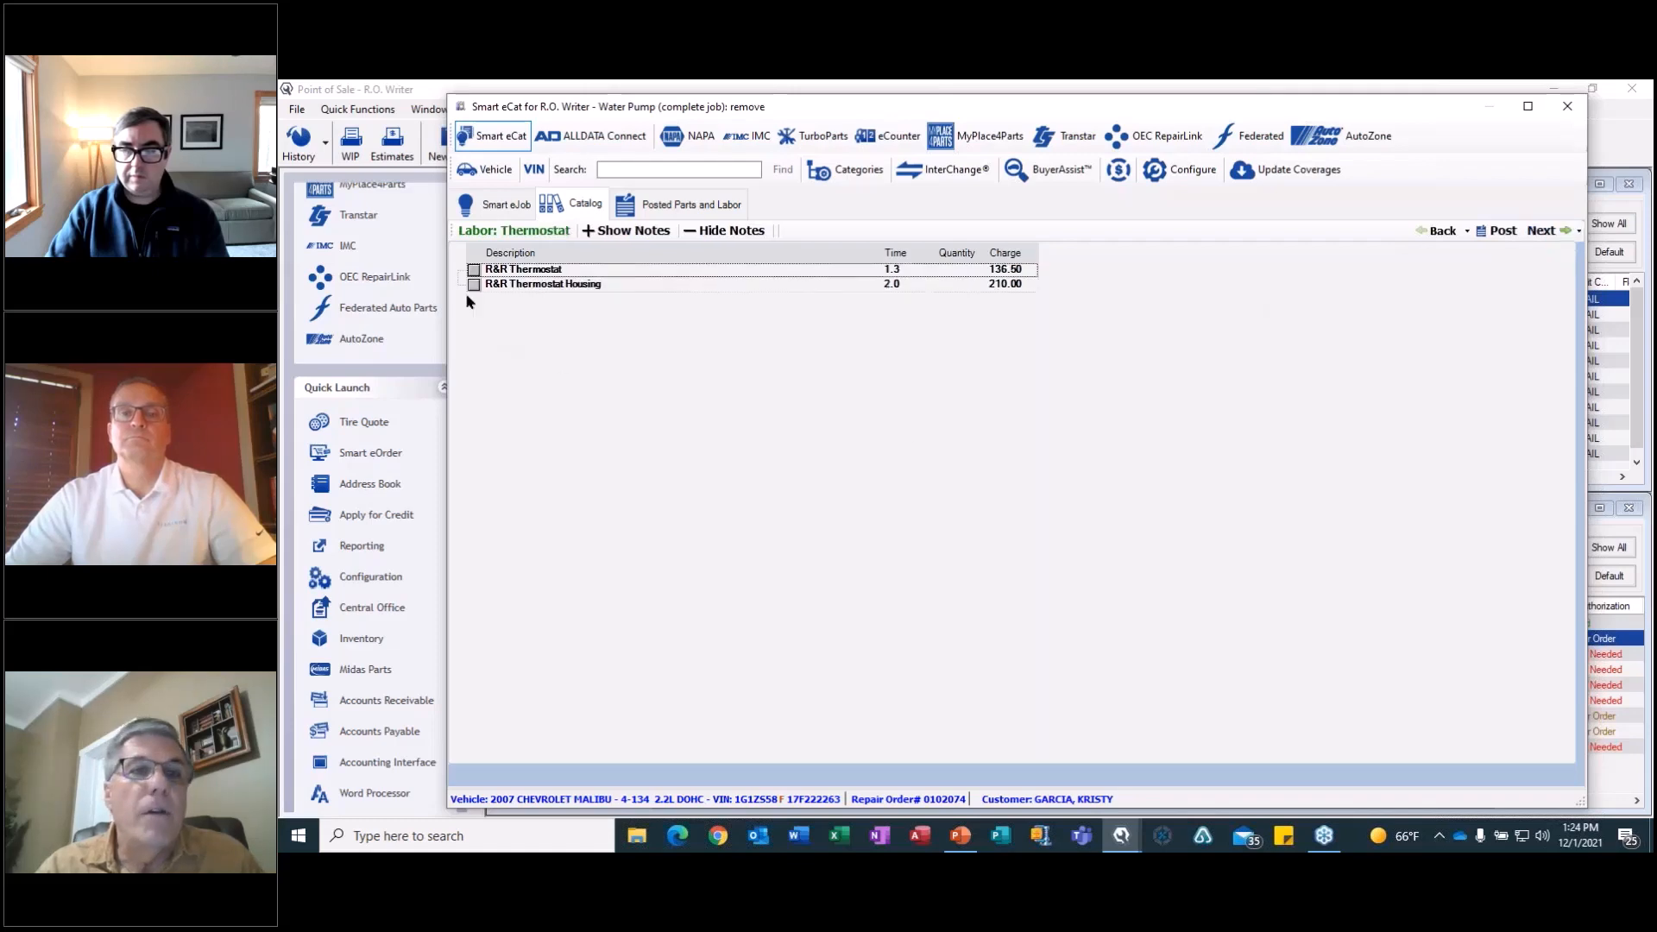
click(474, 269)
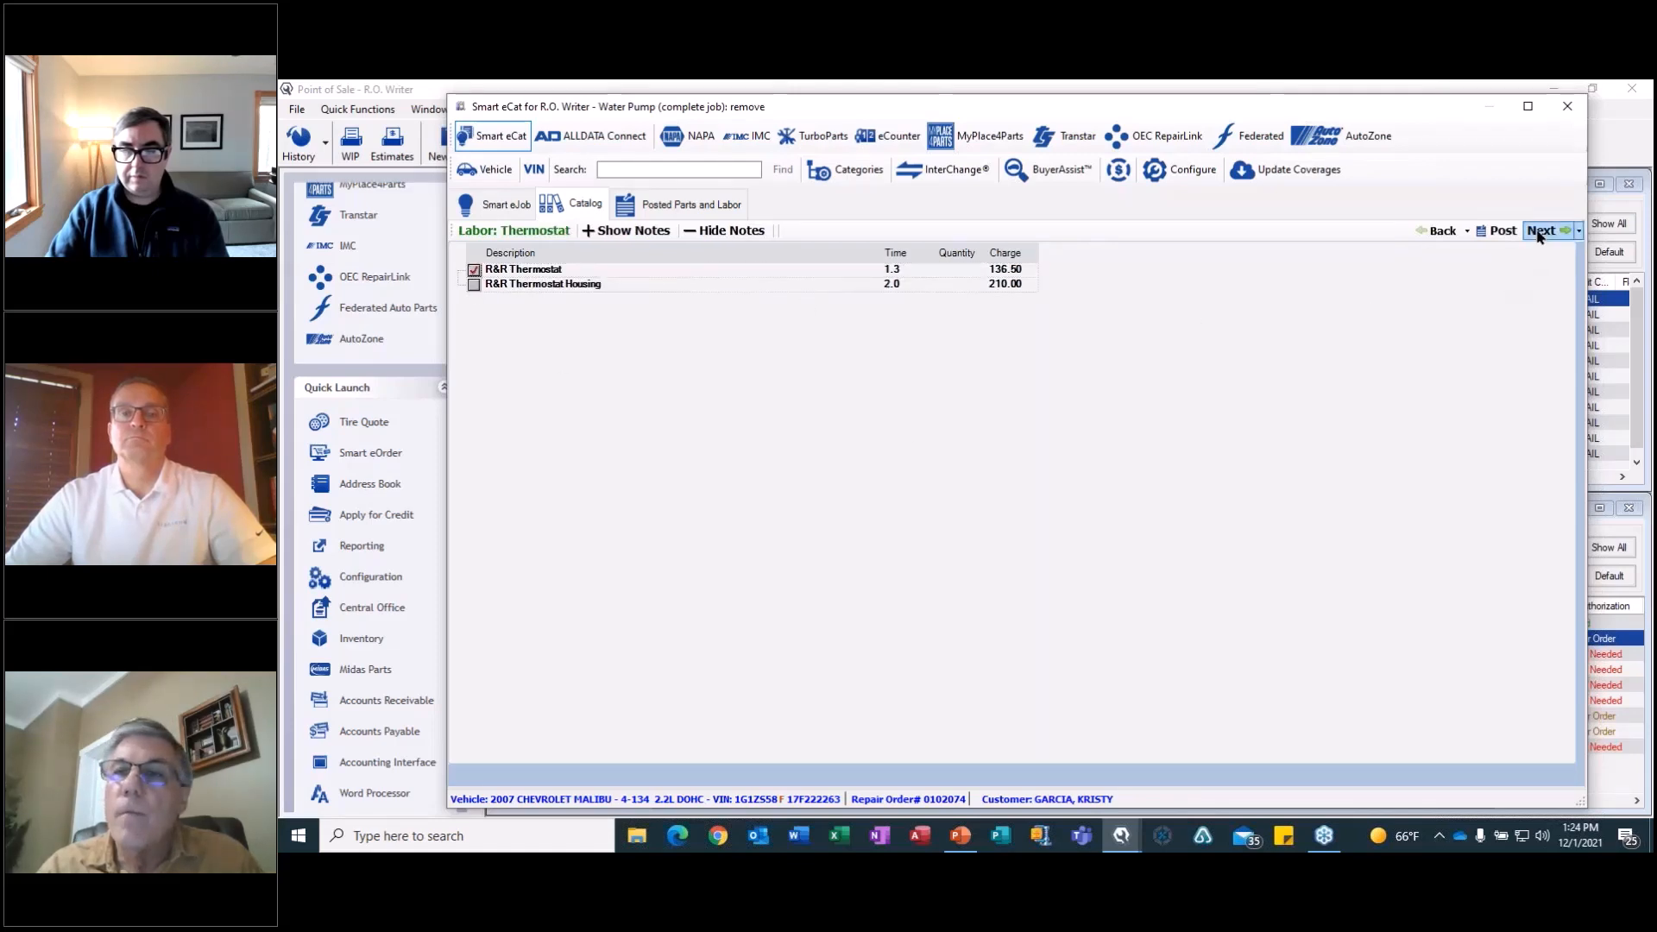
click(1541, 230)
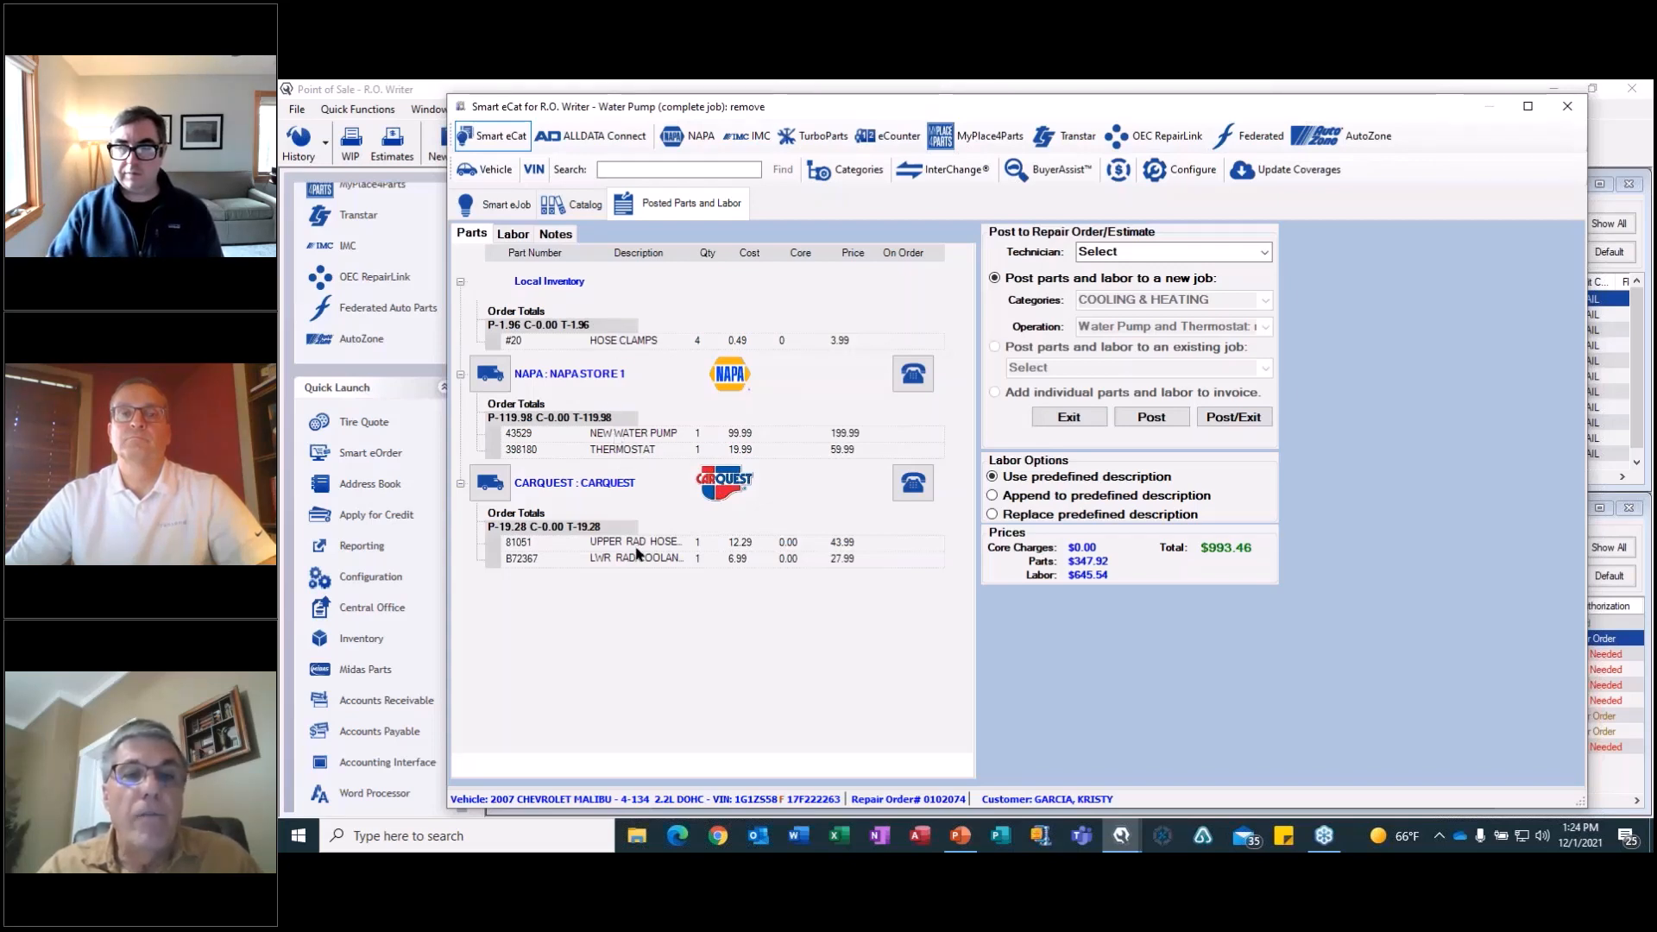
click(1251, 419)
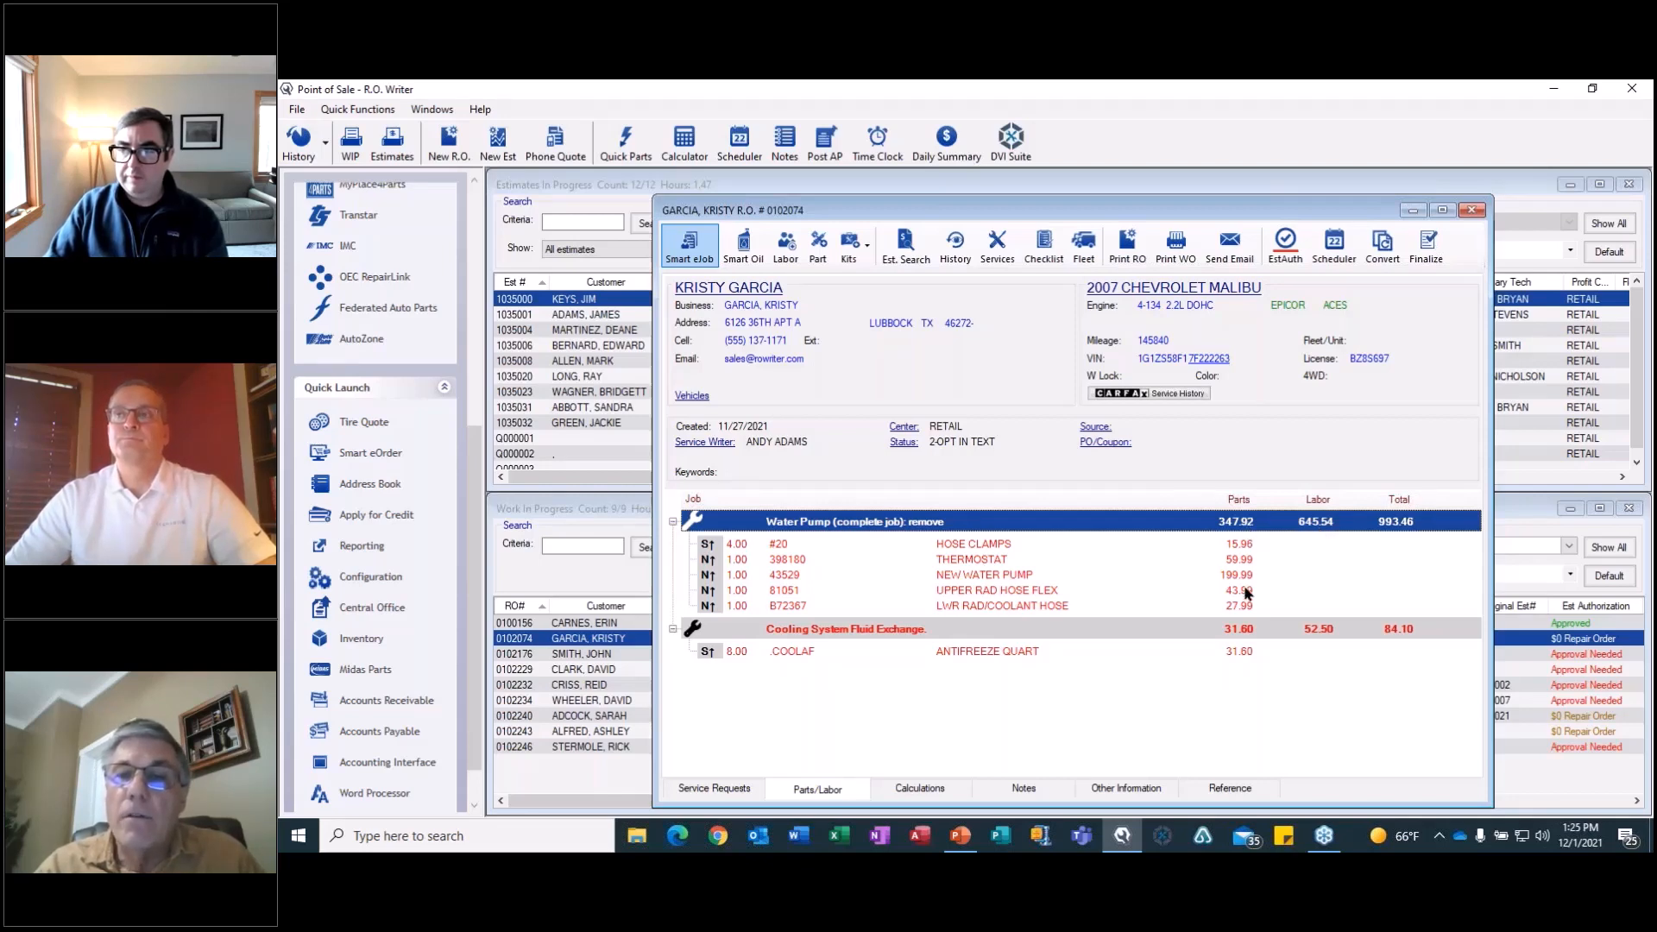
Review the Malibu order's Cooling System Fluid Exchange job and its posted NAPA and CARQUEST parts in Smart eOrder, and close the repair order.
click(991, 630)
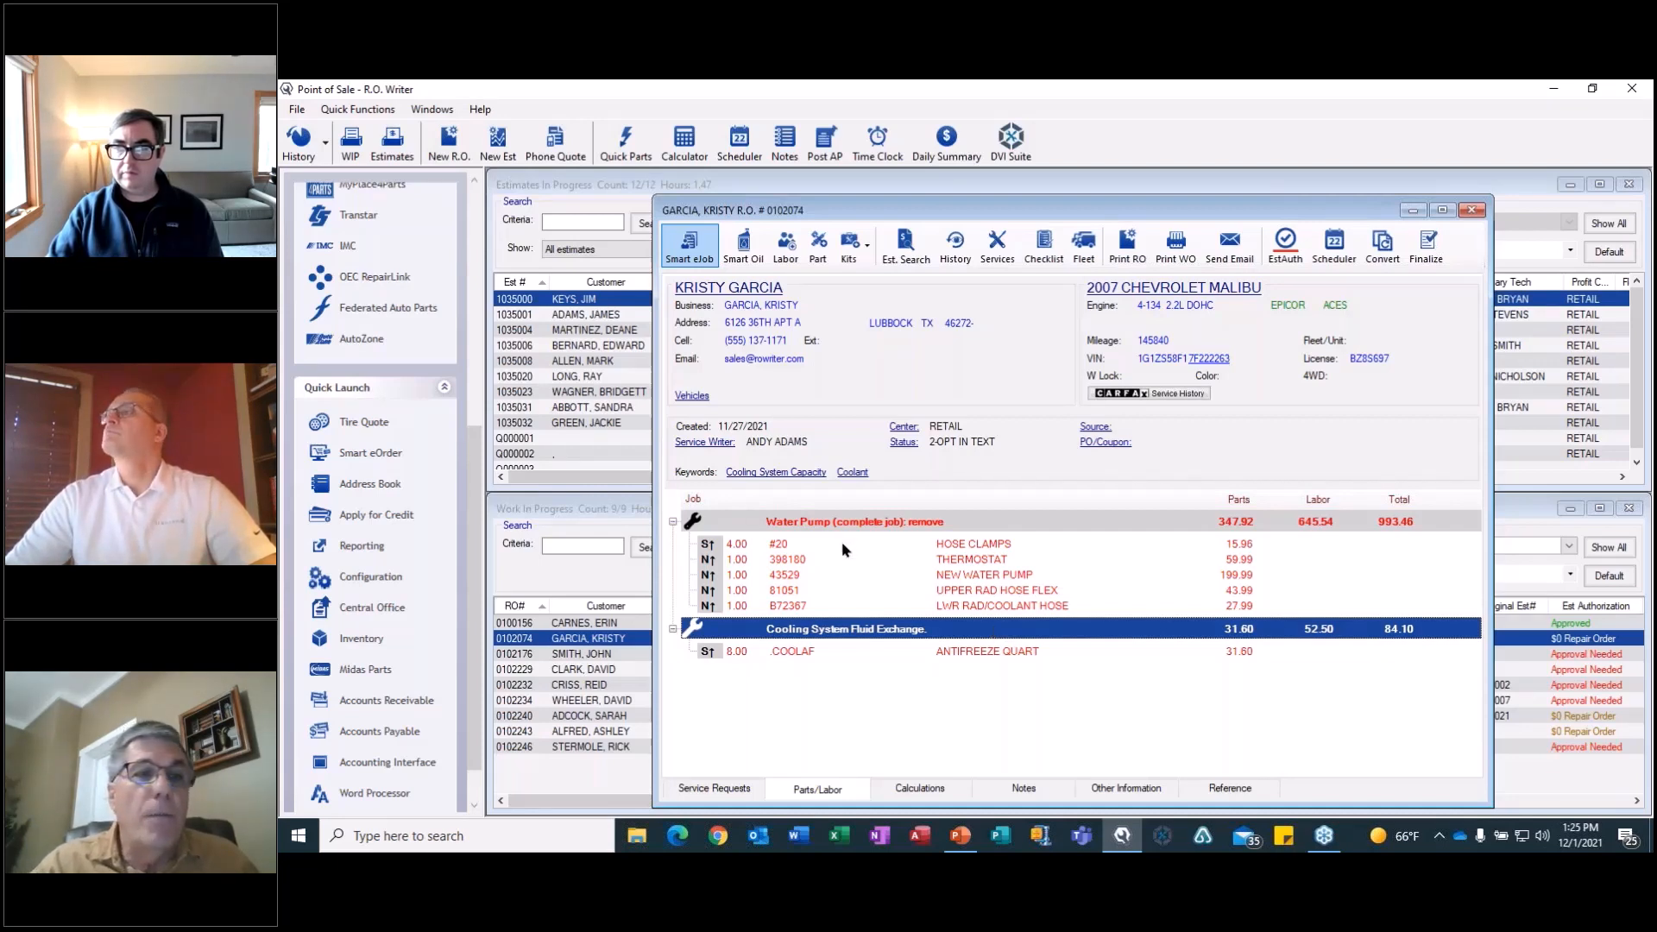
click(376, 460)
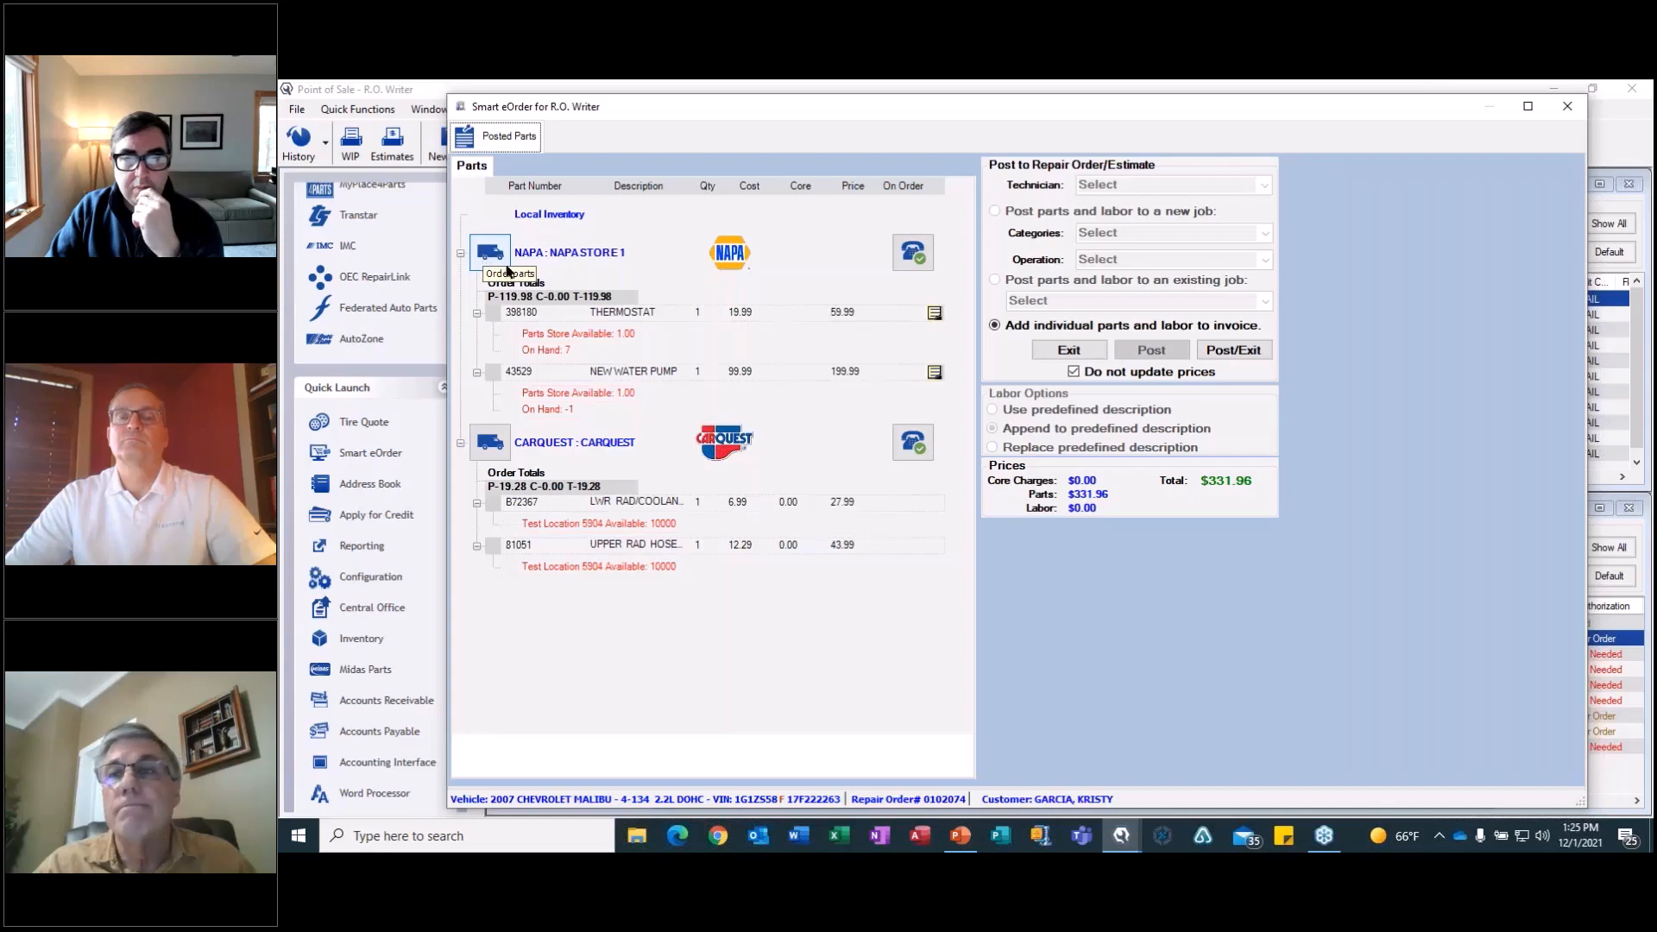
click(1567, 107)
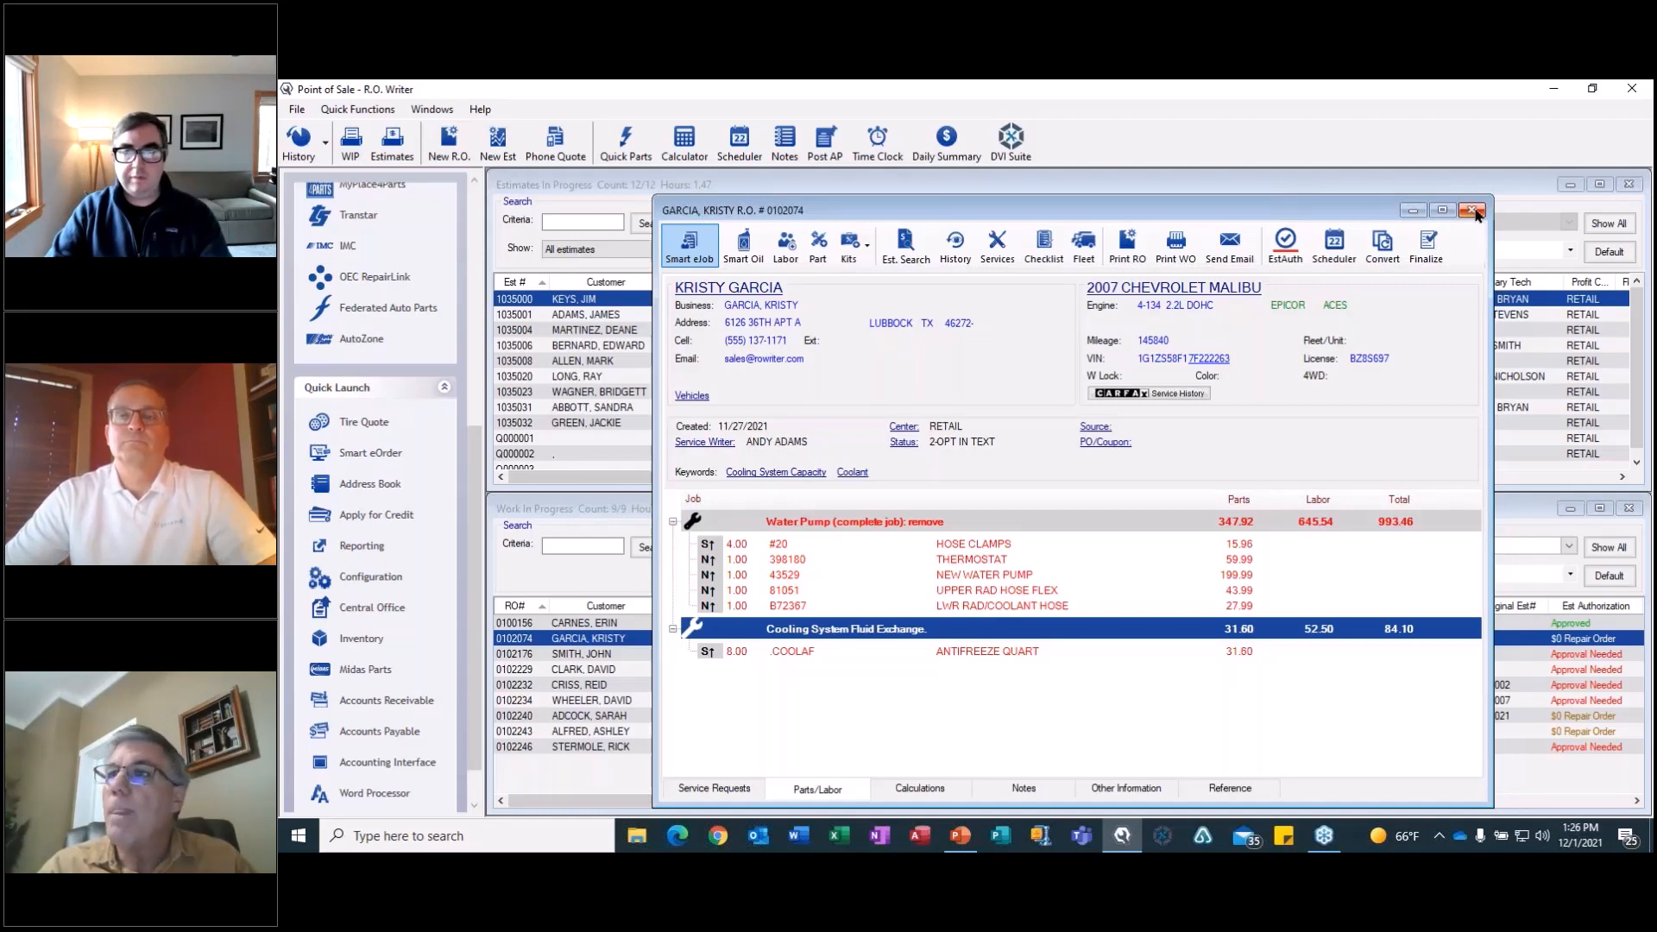
click(1473, 212)
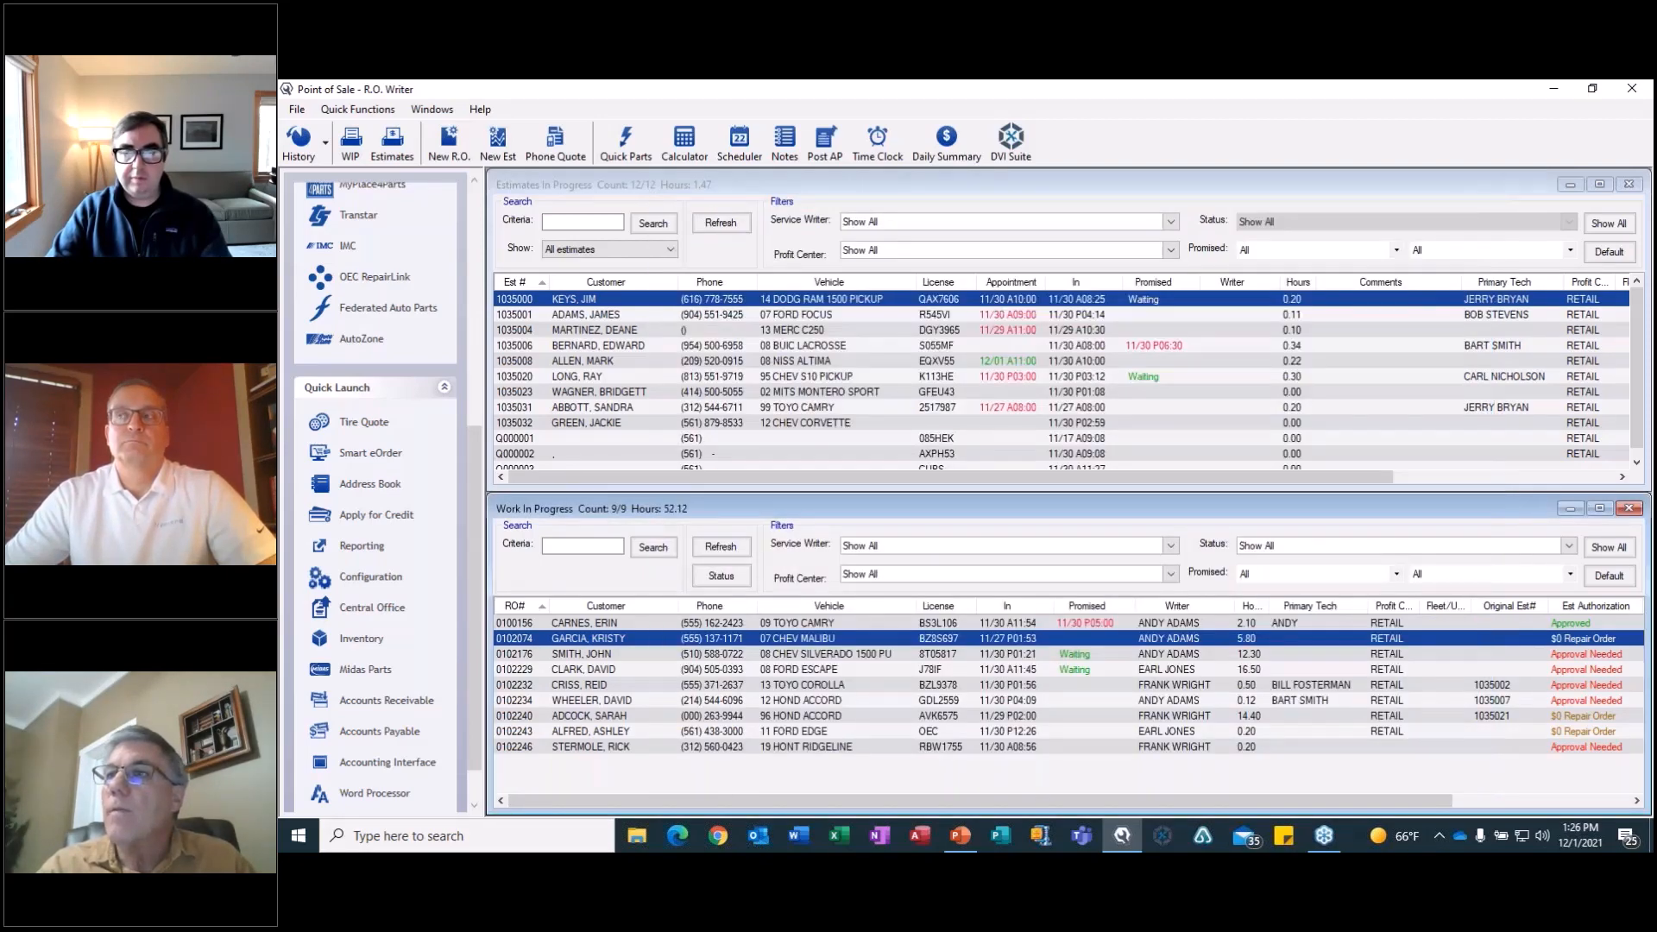
Switch to PowerPoint and resume the slide show from the current slide.
key(alt+Tab)
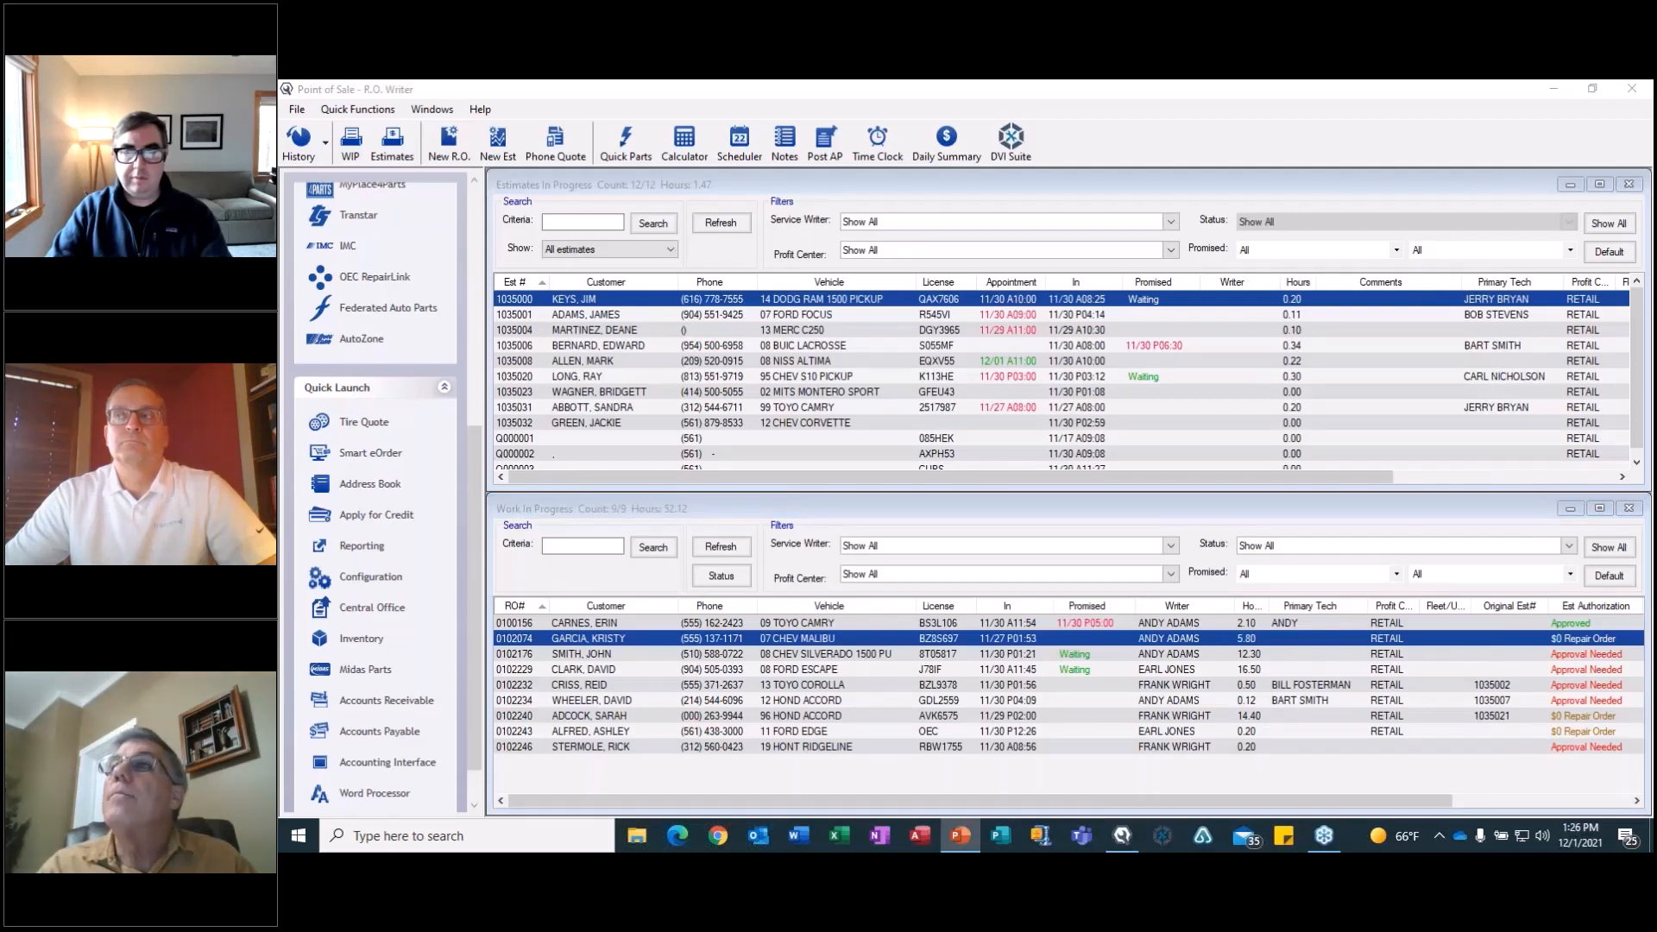
key(shift+F5)
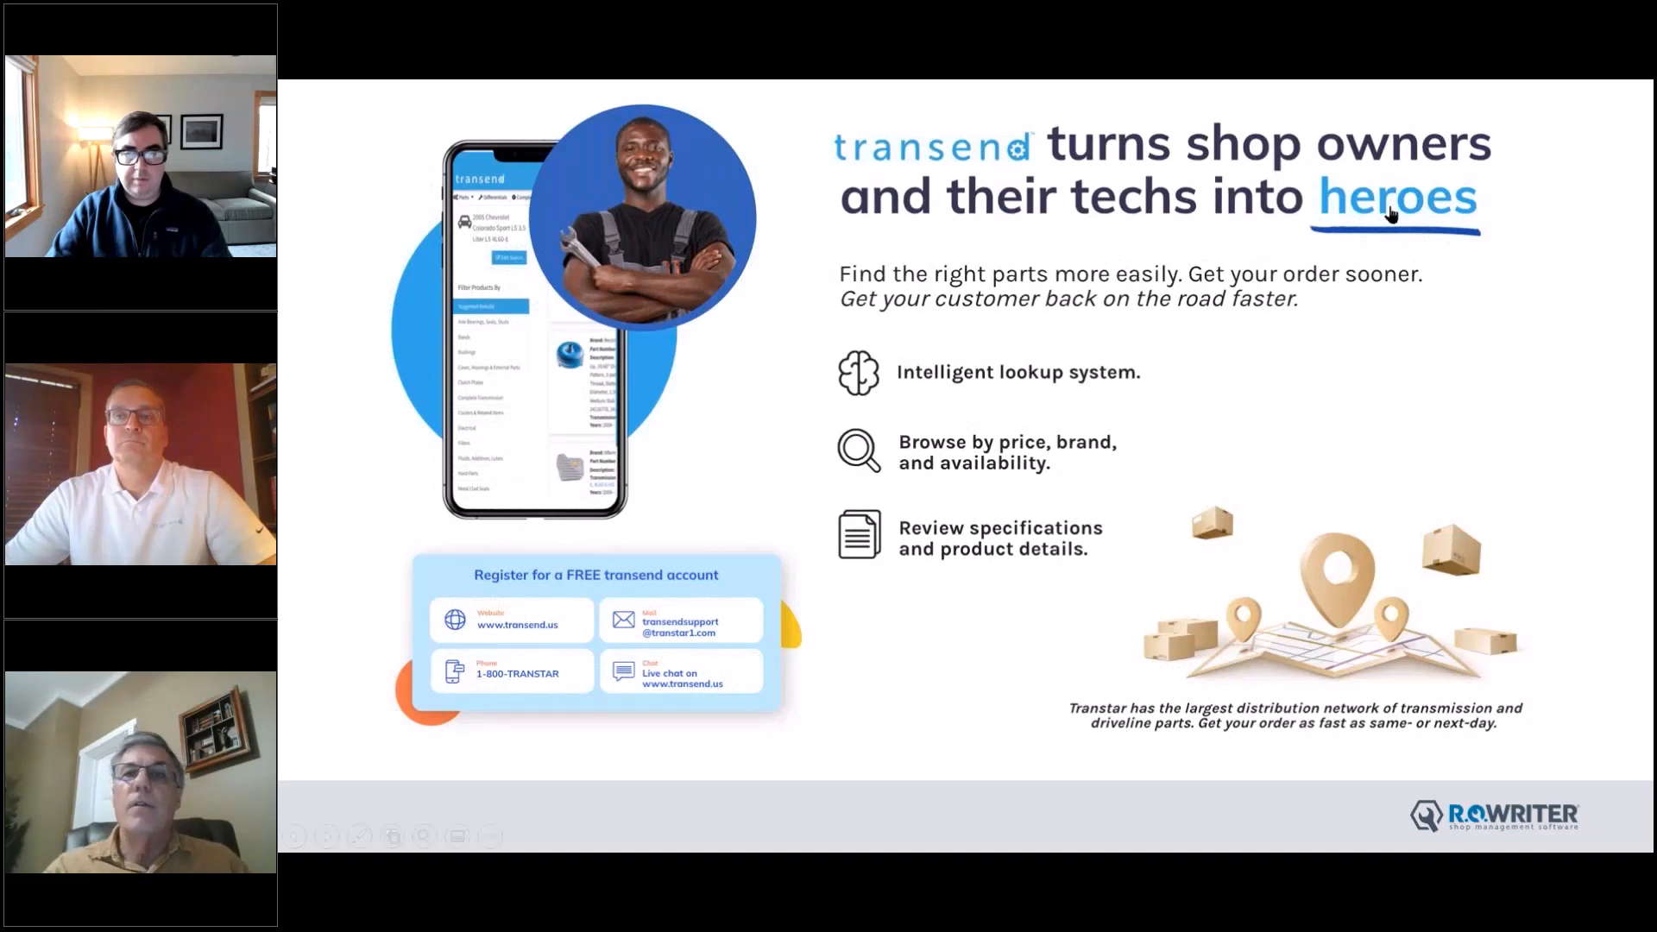